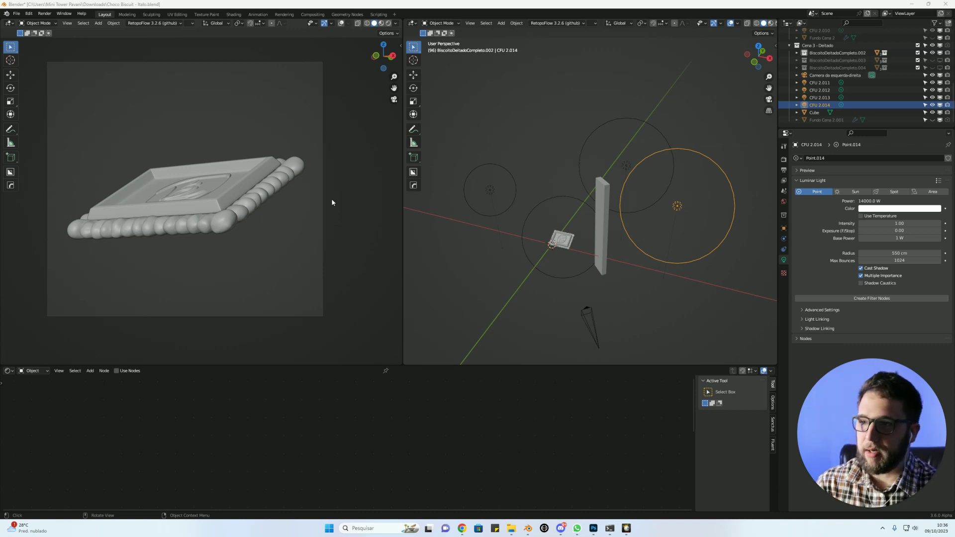
Switch the left viewport to Rendered shading and zoom the camera view in on the biscuit.
click(389, 24)
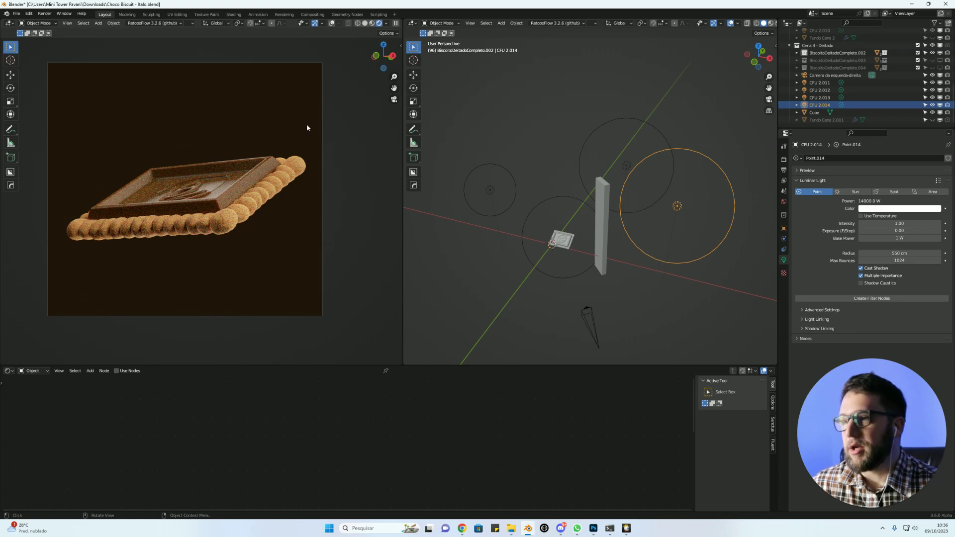
shift+middle_drag(258, 121, 246, 158)
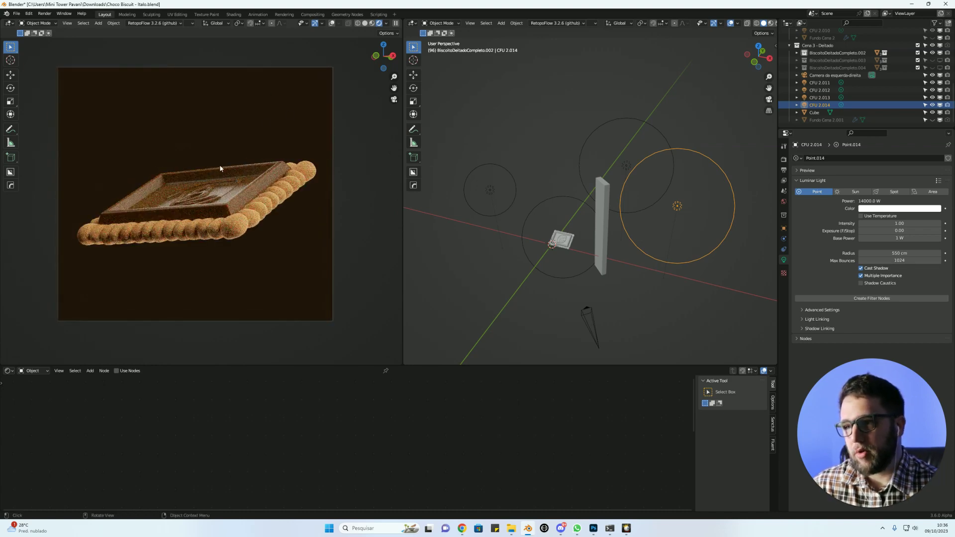
ctrl+middle_drag(223, 195, 292, 175)
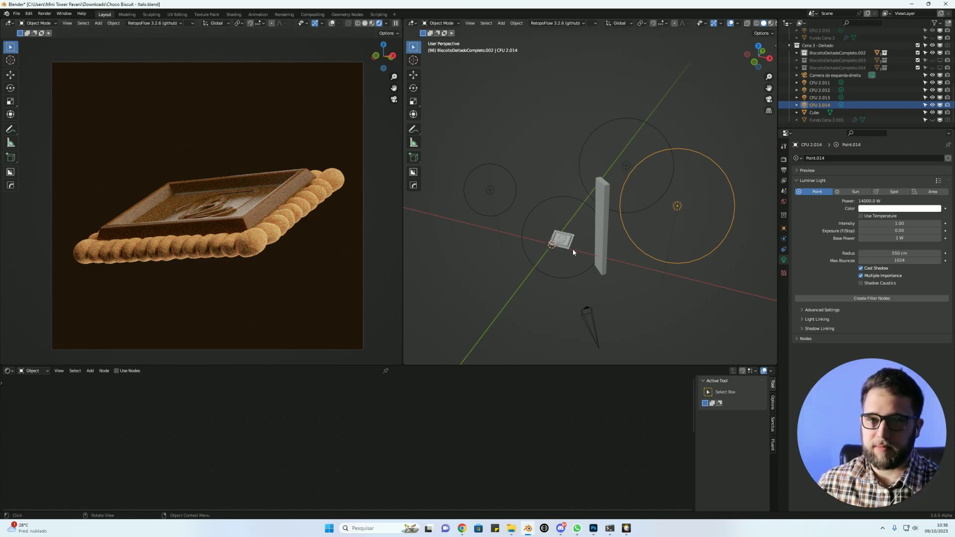
middle_drag(593, 246, 599, 235)
Box-select the biscuit and rotate it about its local X axis.
scroll(602, 213, up, 4)
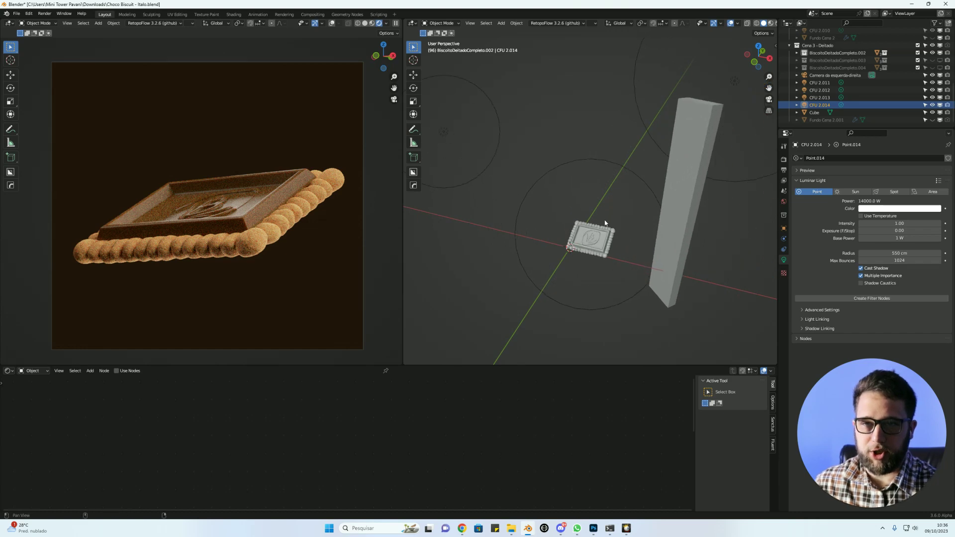
click(593, 258)
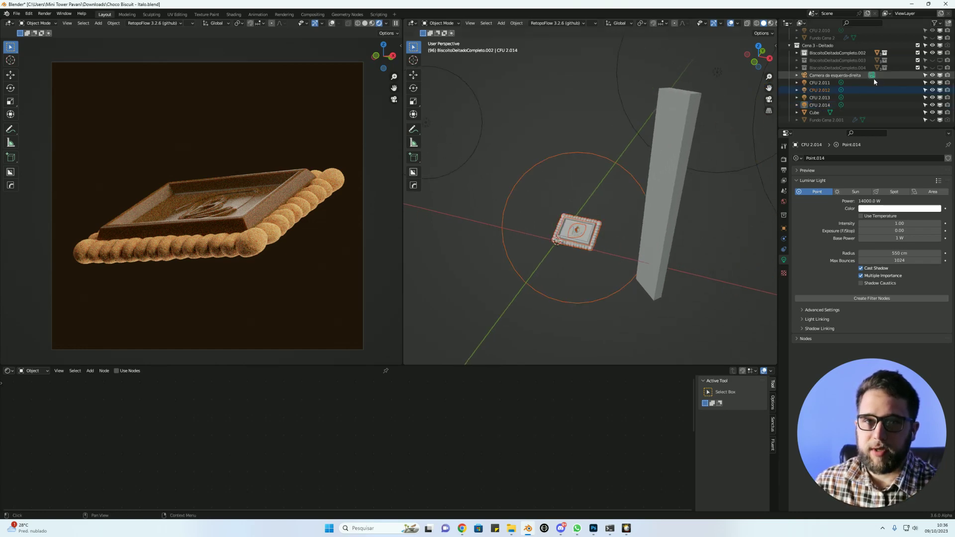
drag(599, 202, 582, 227)
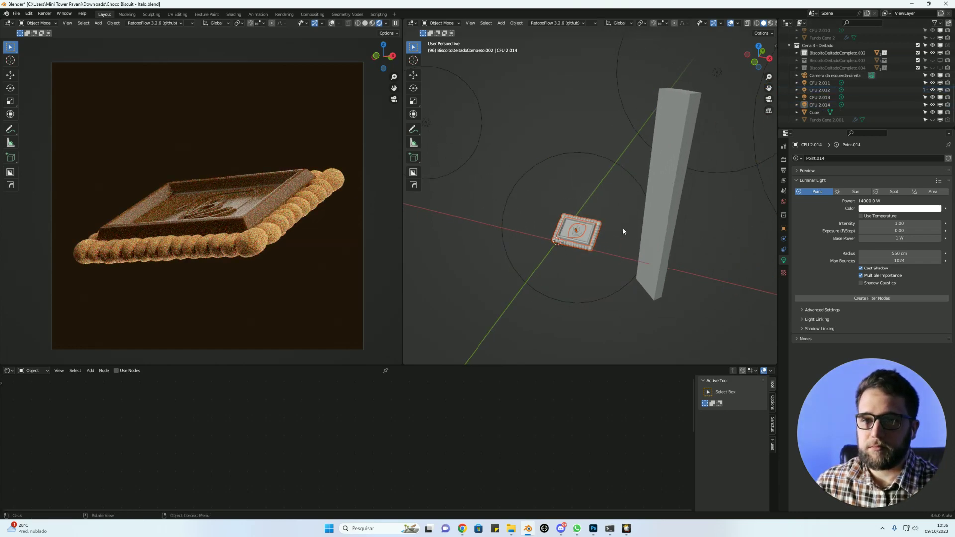
key(r)
key(x)
key(x)
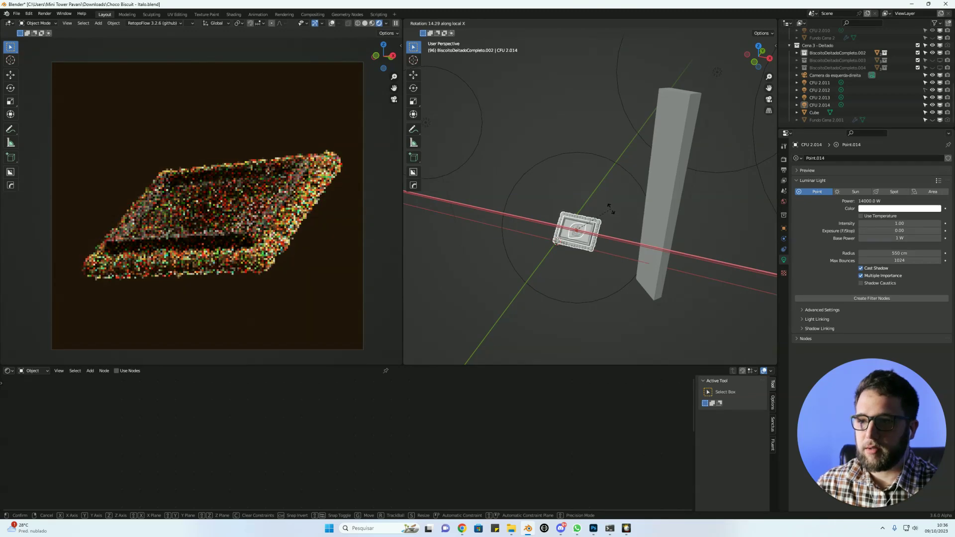
click(608, 207)
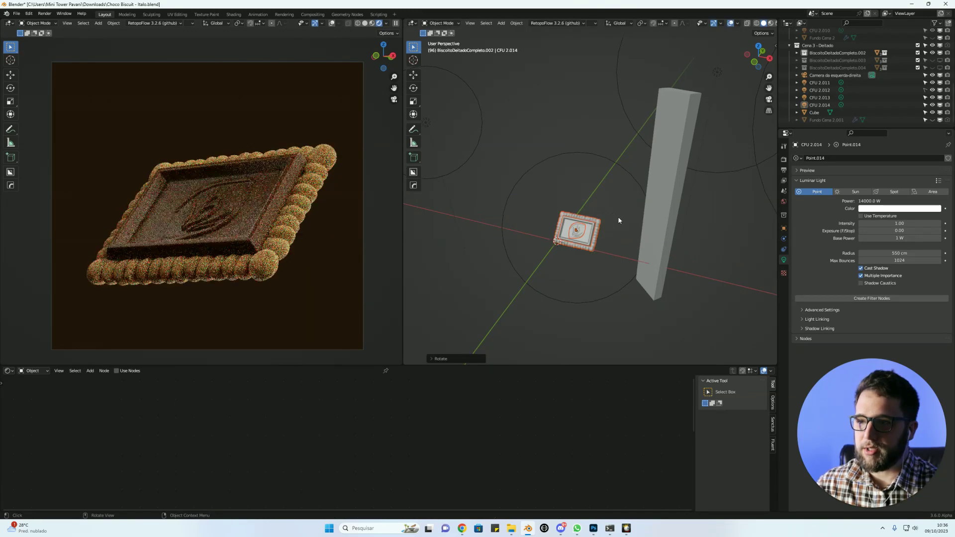
Rotate the biscuit again from the Top view.
key(grave)
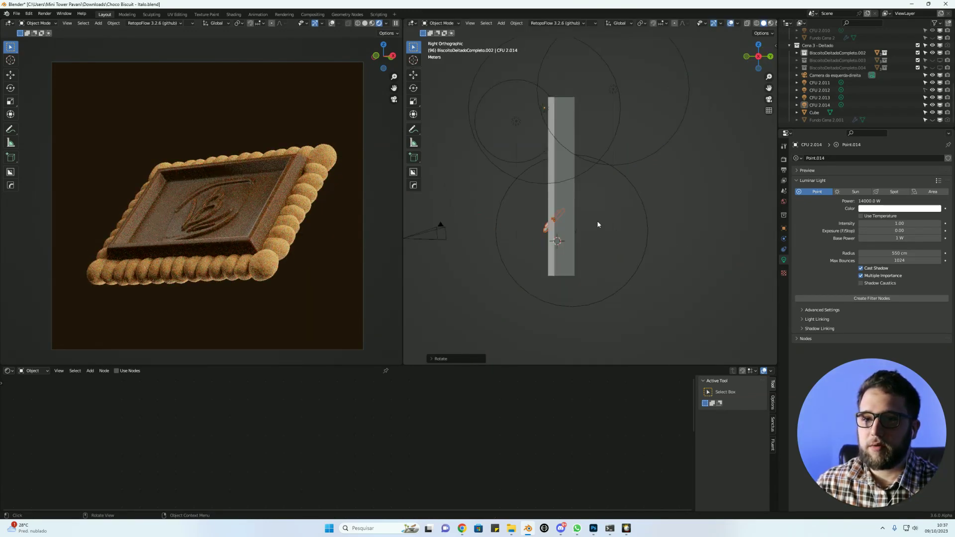
key(grave)
click(620, 203)
key(r)
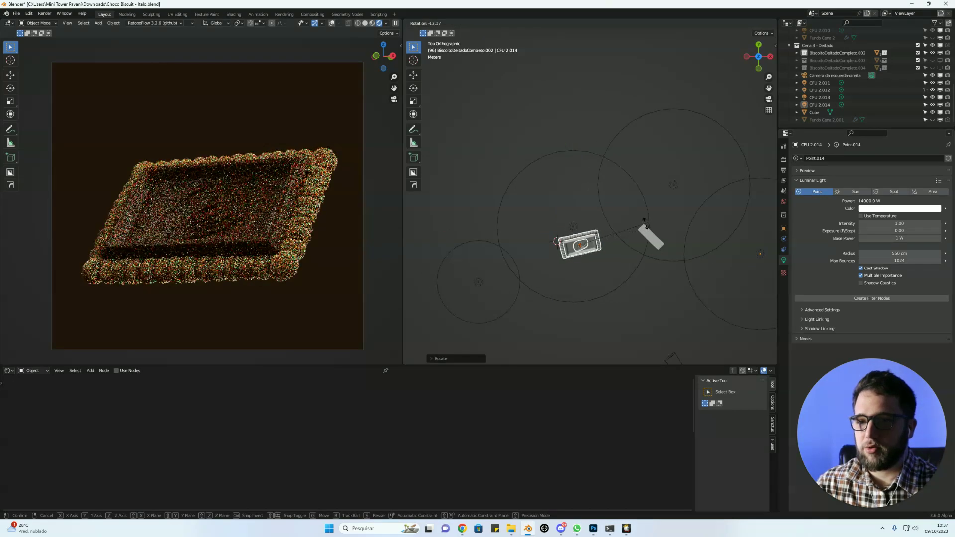
click(641, 227)
mouse_move(607, 282)
middle_down()
mouse_move(566, 206)
mouse_move(548, 202)
mouse_move(582, 214)
middle_up()
Tumble the biscuit with repeated free rotations into a steeper diagonal tilt.
key(r)
key(r)
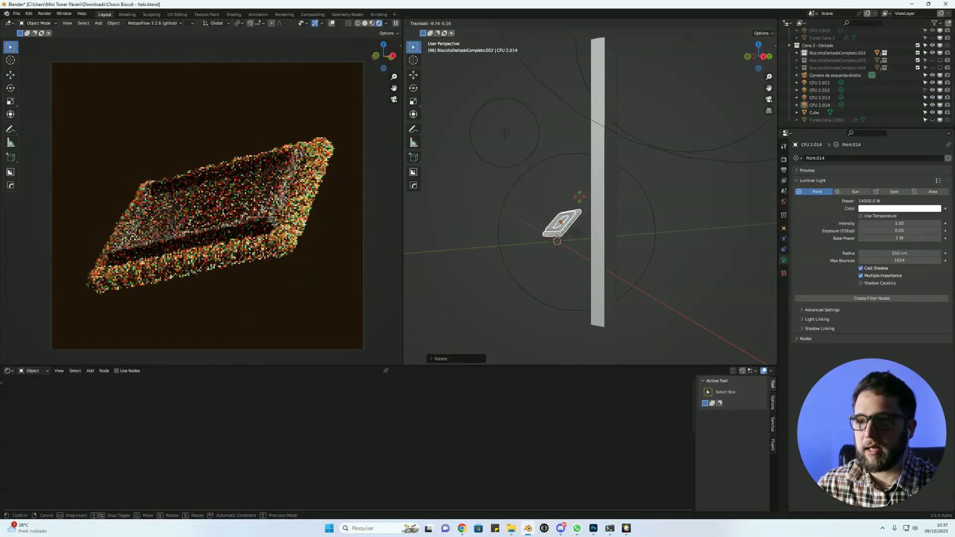
click(568, 230)
middle_drag(567, 230, 603, 209)
key(r)
key(r)
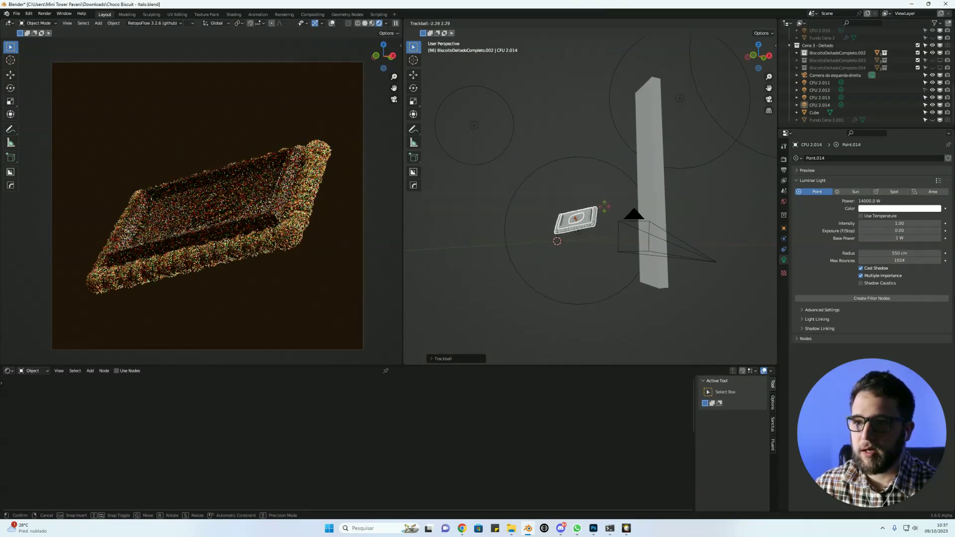
click(605, 211)
key(r)
key(r)
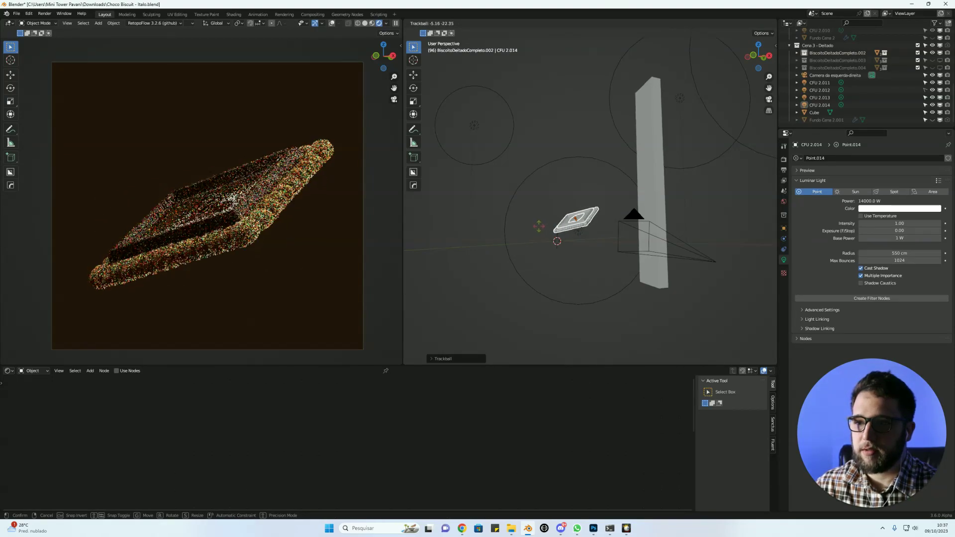
click(562, 142)
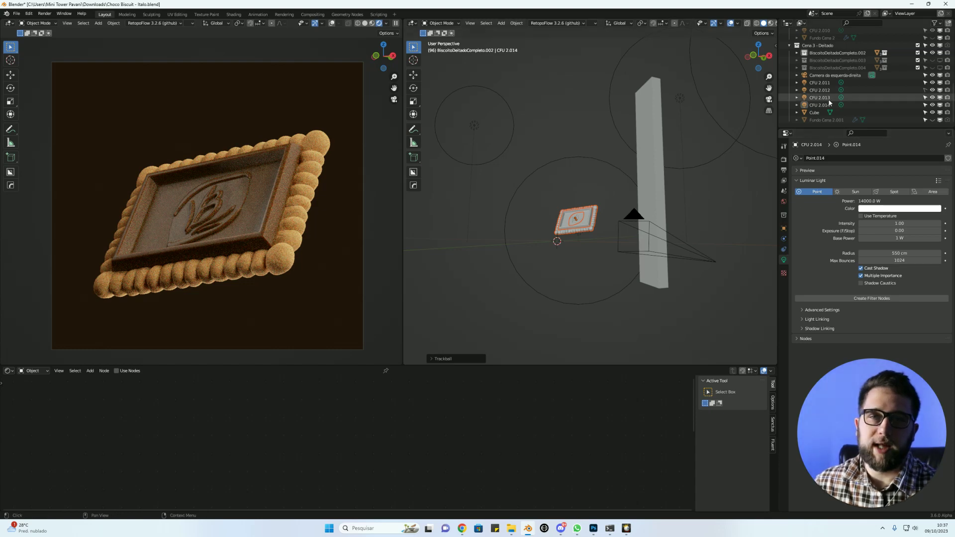
click(839, 75)
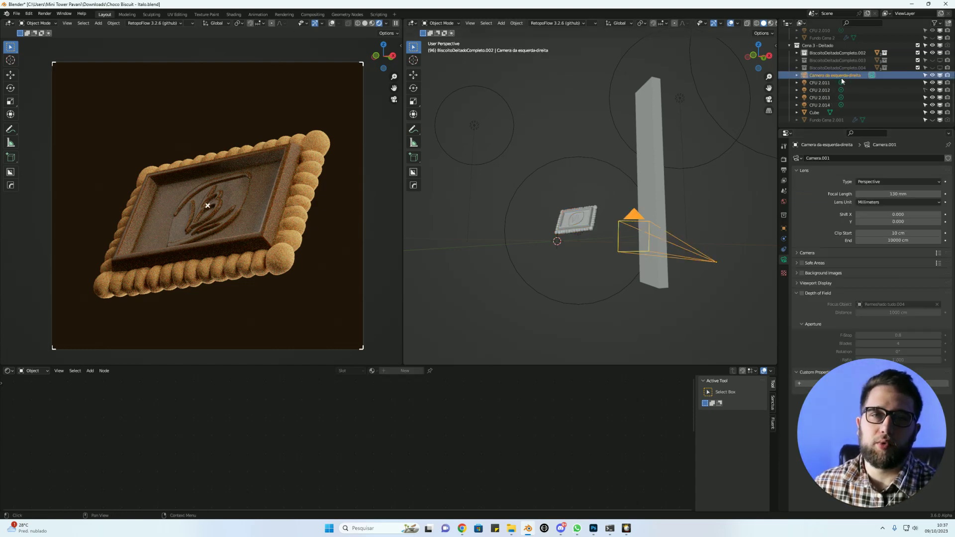
Try camera focal lengths of 80, 120 and 50 mm.
click(898, 194)
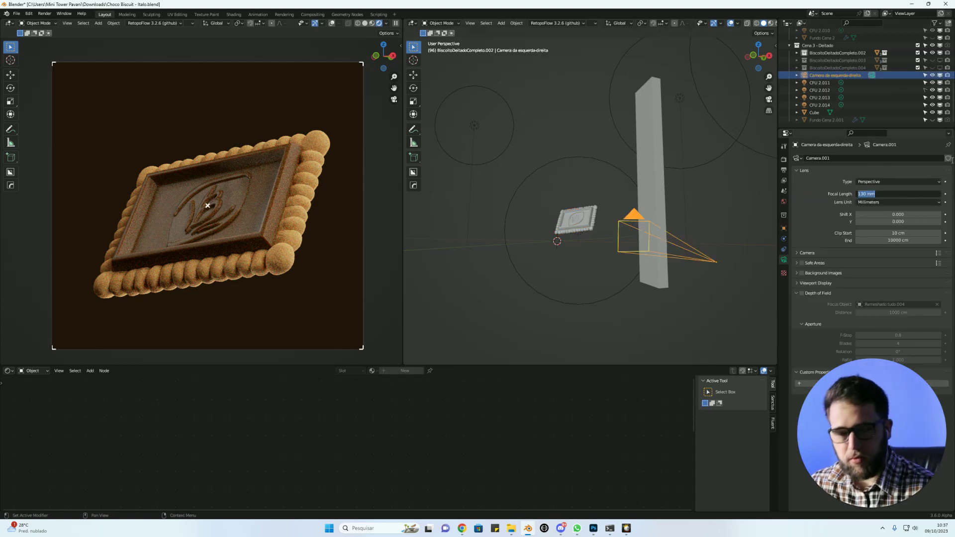
text(80)
key(Return)
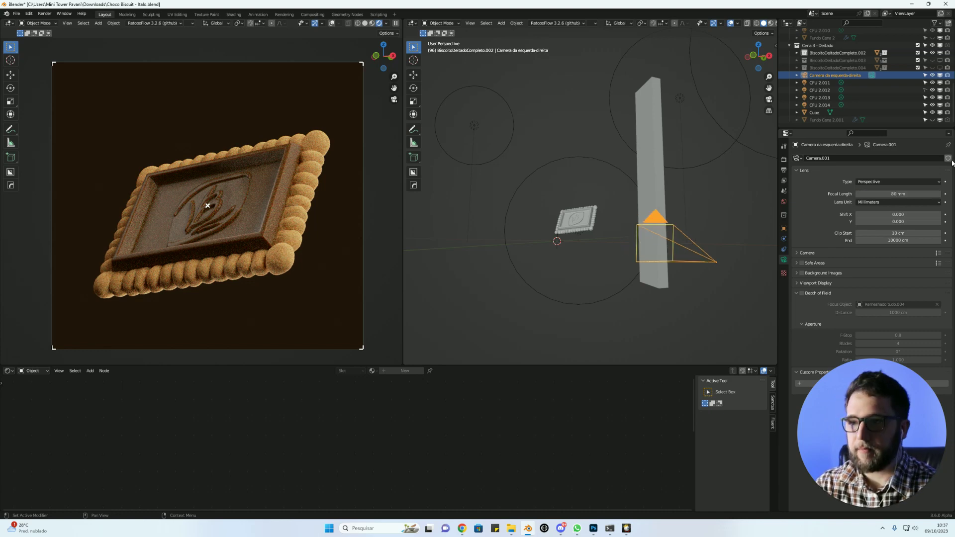
click(906, 194)
text(120)
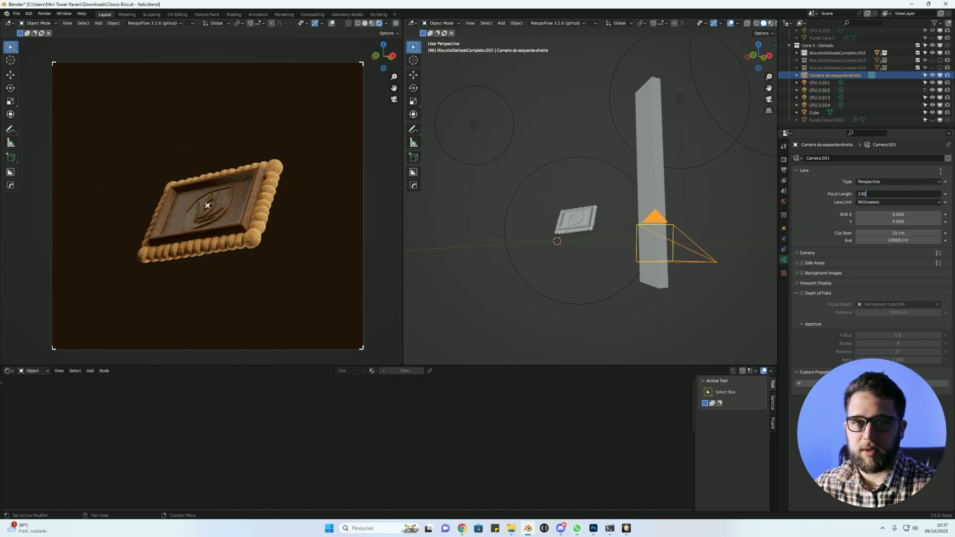
key(Return)
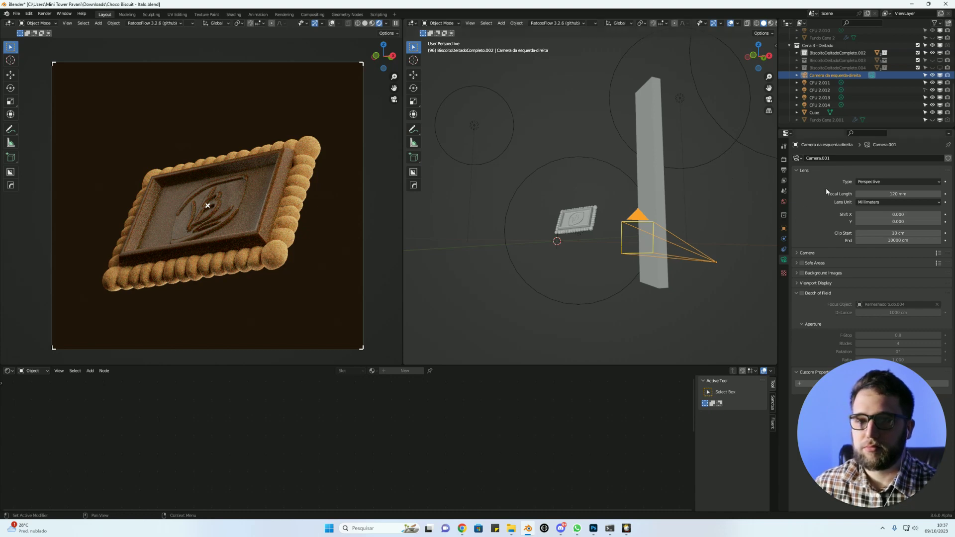
click(901, 194)
text(50)
key(Return)
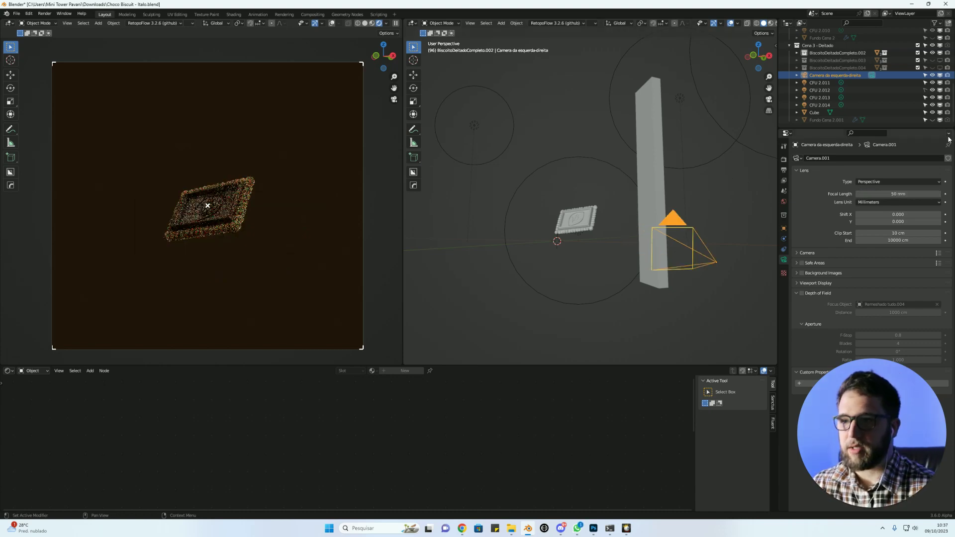
In Top view, move the camera along its Z axis, then undo the move.
key(grave)
click(638, 127)
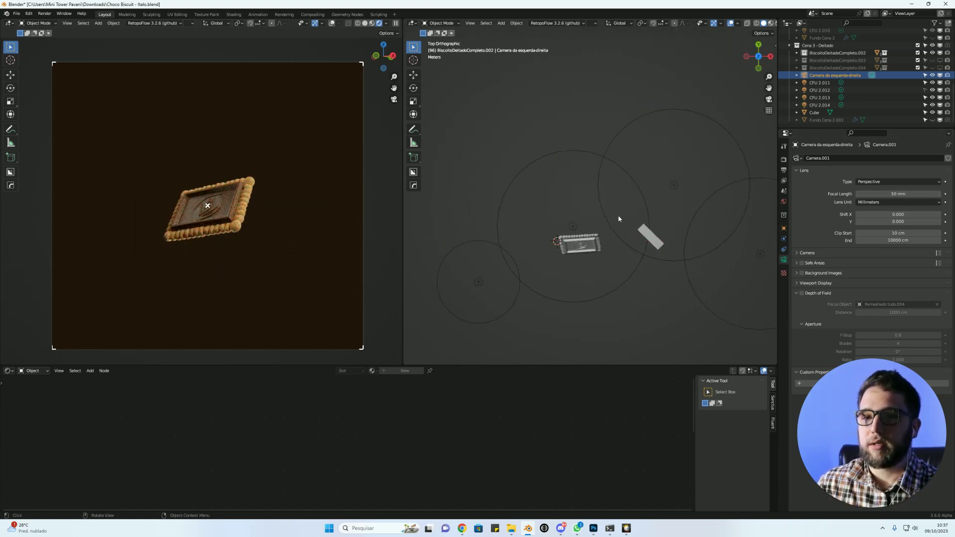
key(g)
key(z)
key(z)
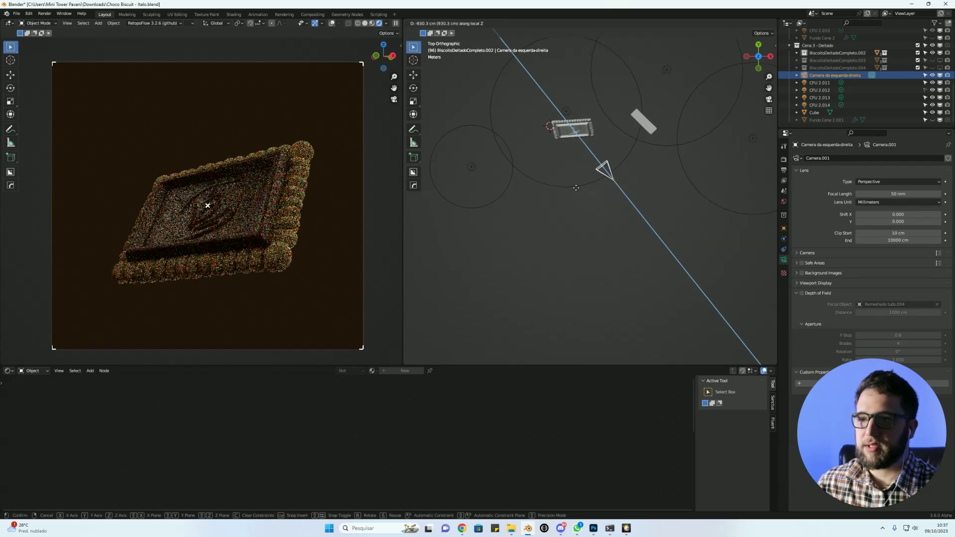
click(586, 203)
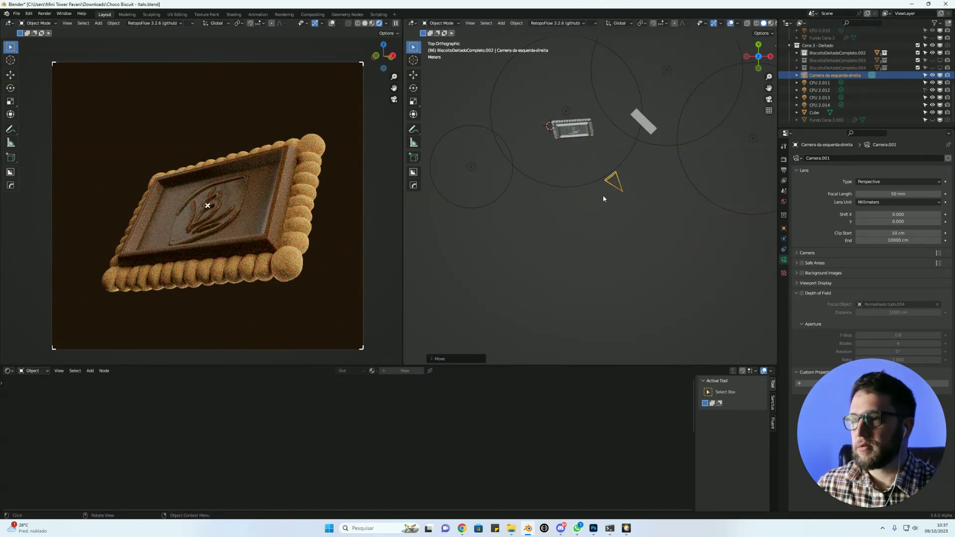
key(ctrl+z)
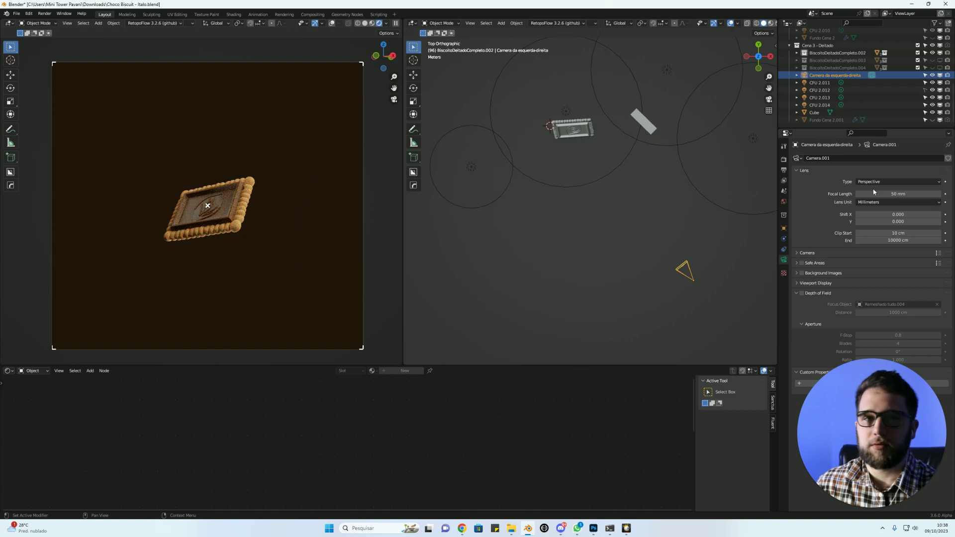
Set the camera focal length to 120 mm and pull it back along local Z.
click(896, 194)
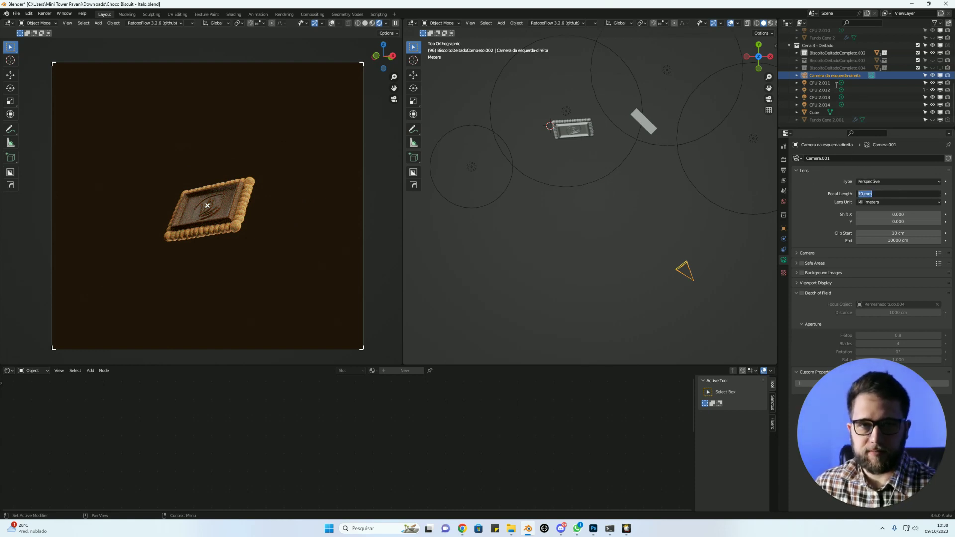
text(90)
key(Return)
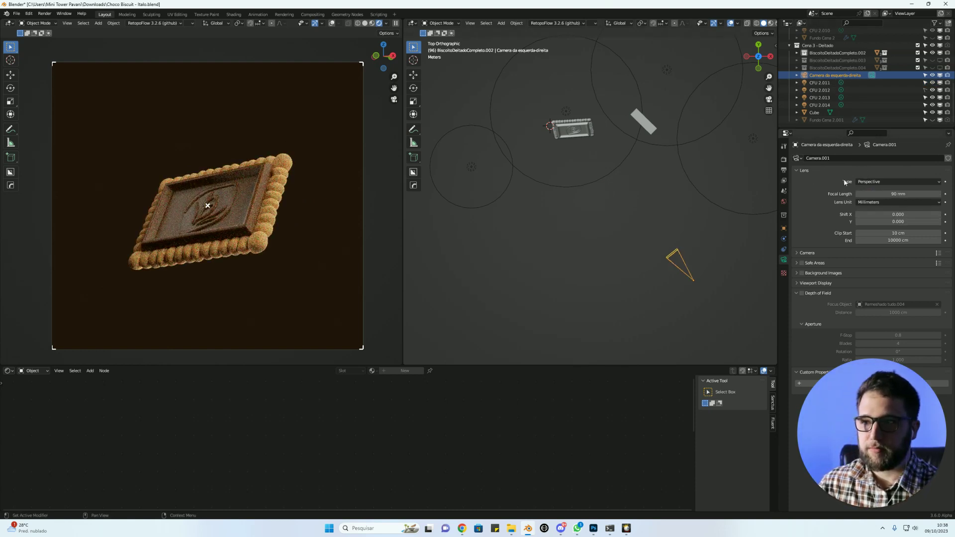
click(906, 193)
text(120)
key(Return)
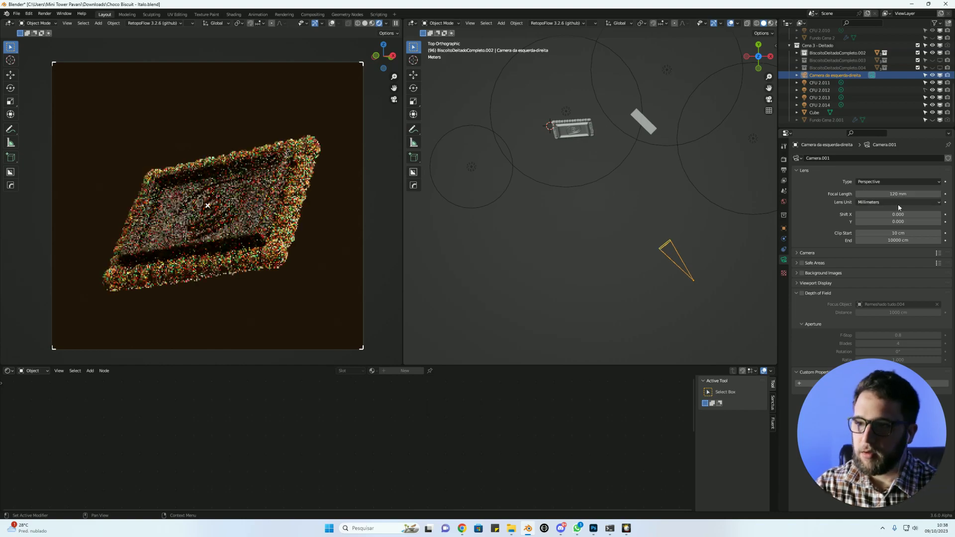
key(g)
key(z)
key(z)
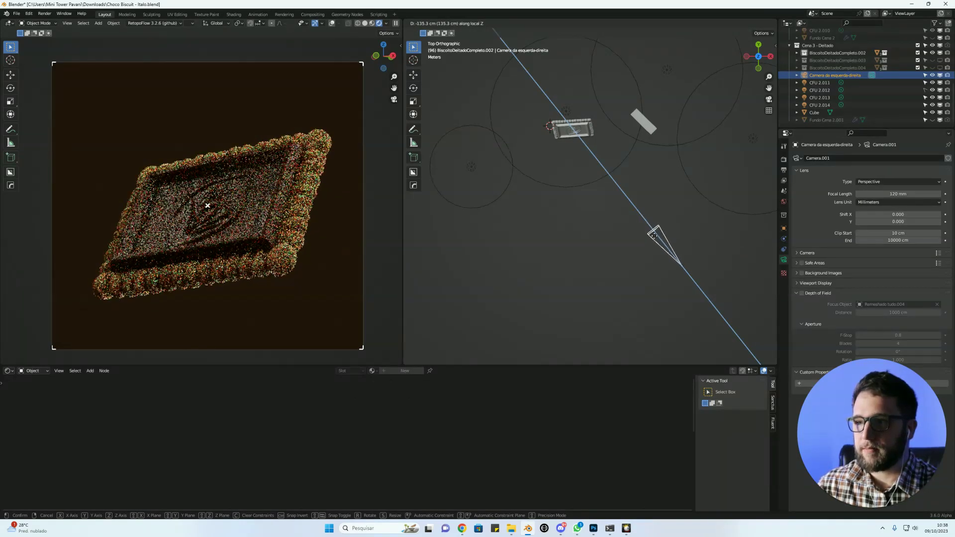
click(655, 236)
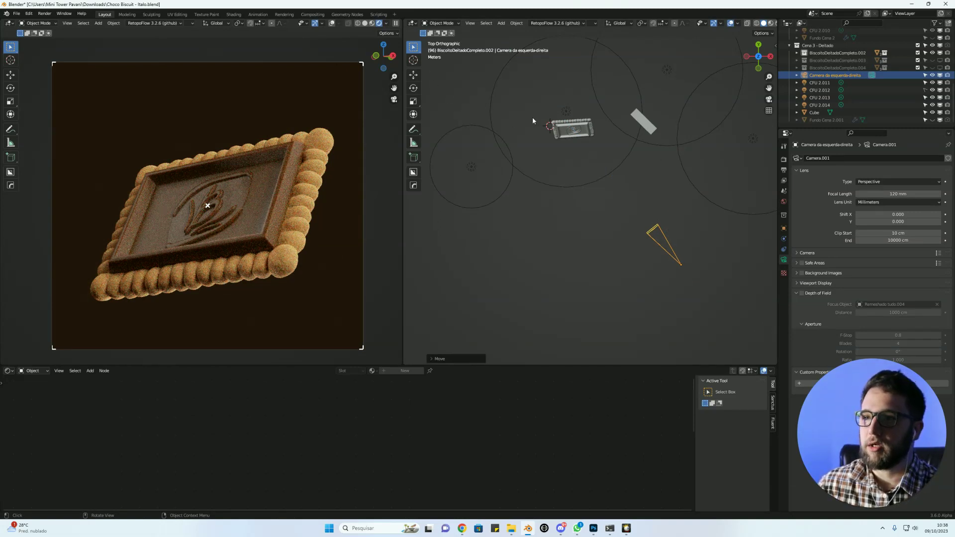
click(576, 130)
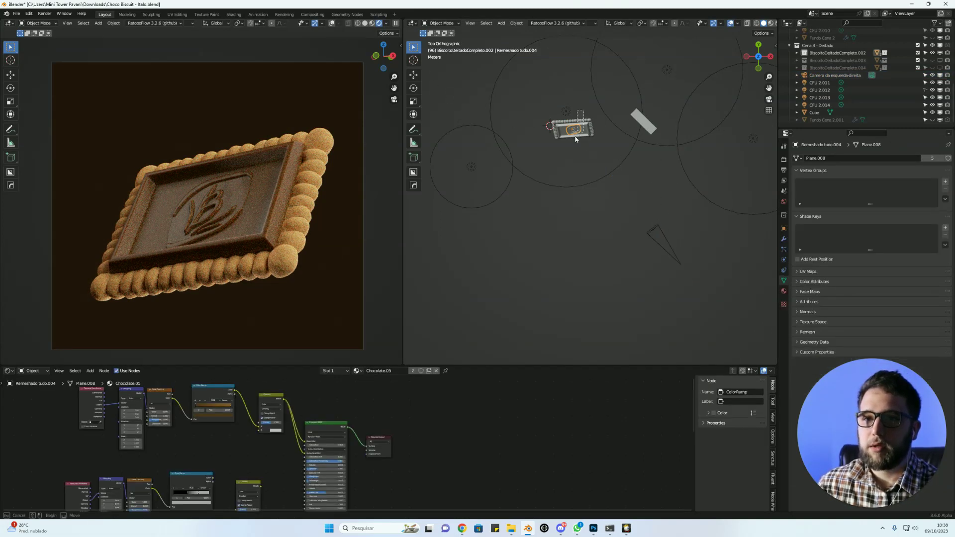
Rotate the biscuit to a new tilt, then rotate it again in Right side view.
key(r)
key(r)
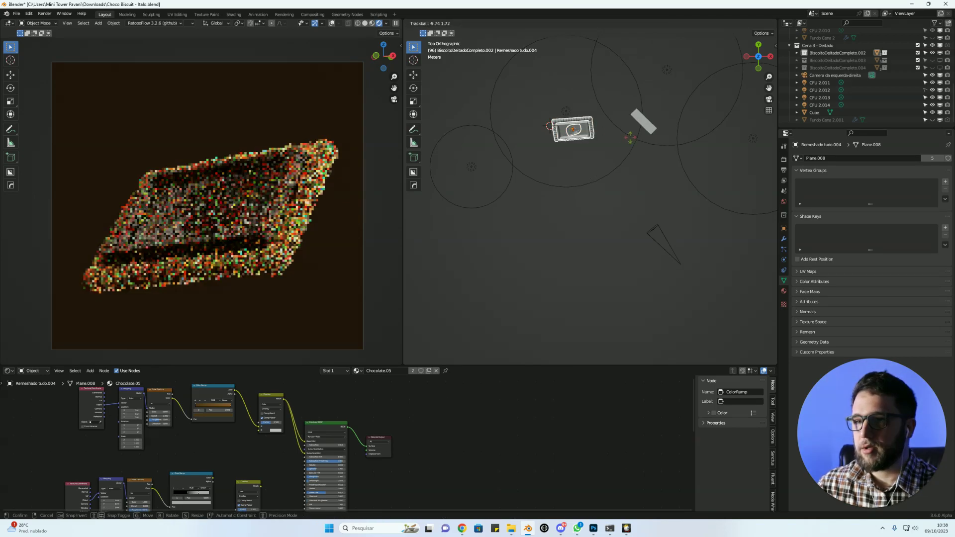
key(r)
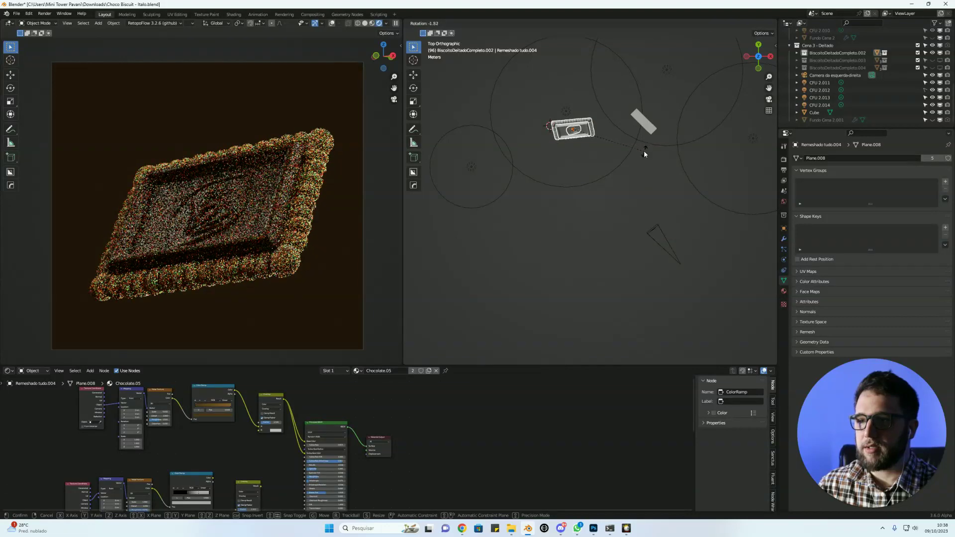
click(646, 149)
key(KP_3)
shift+middle_drag(584, 103, 659, 164)
key(r)
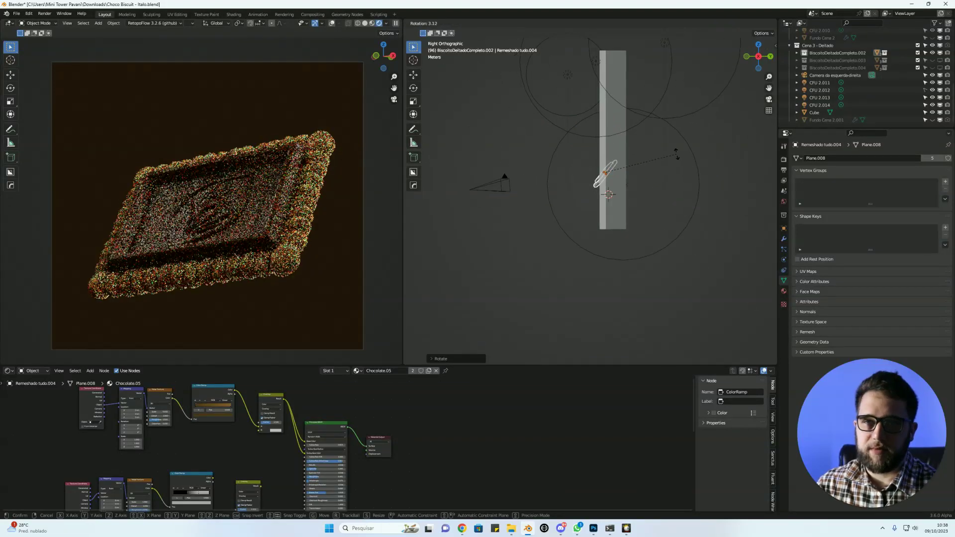
click(680, 160)
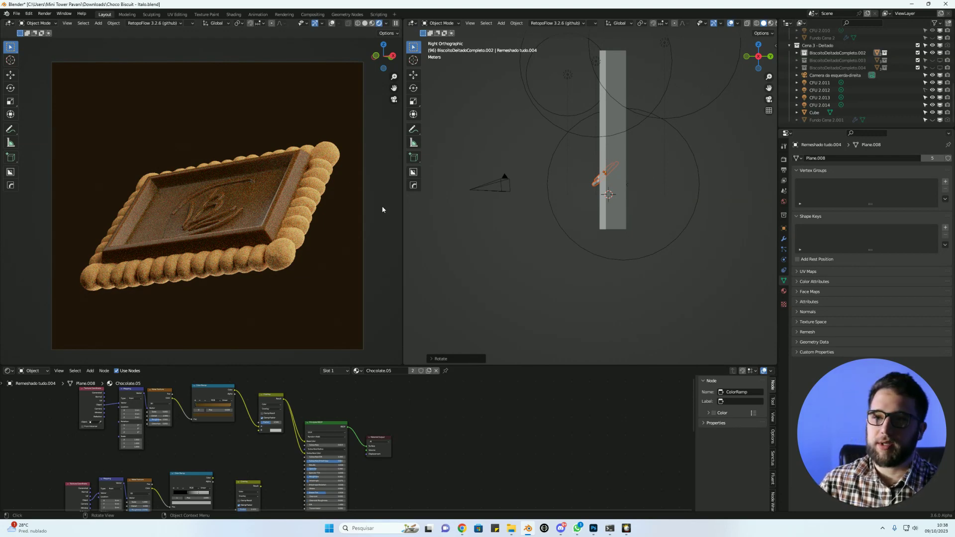
Slide the biscuit slightly along its local X axis.
mouse_move(580, 197)
middle_down()
mouse_move(661, 193)
mouse_move(635, 202)
middle_up()
key(g)
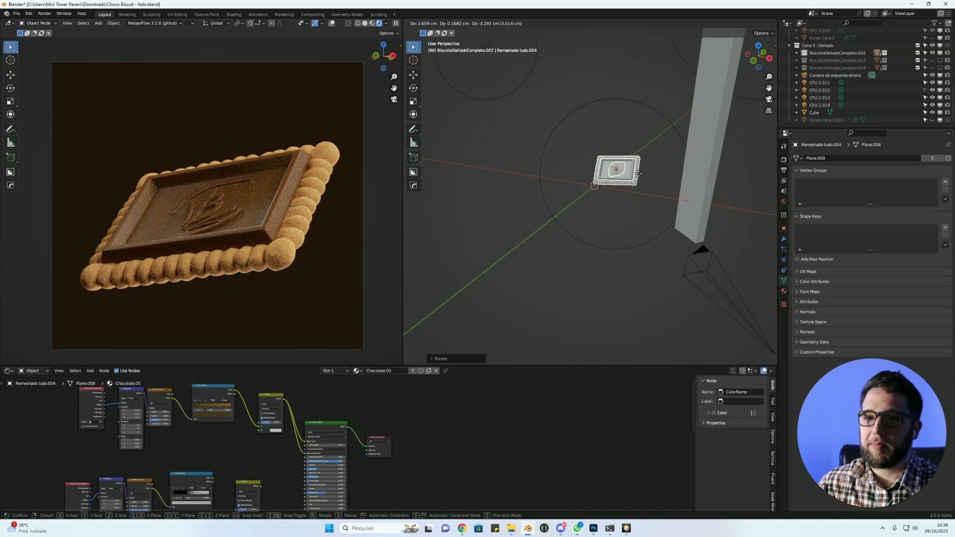
key(x)
key(x)
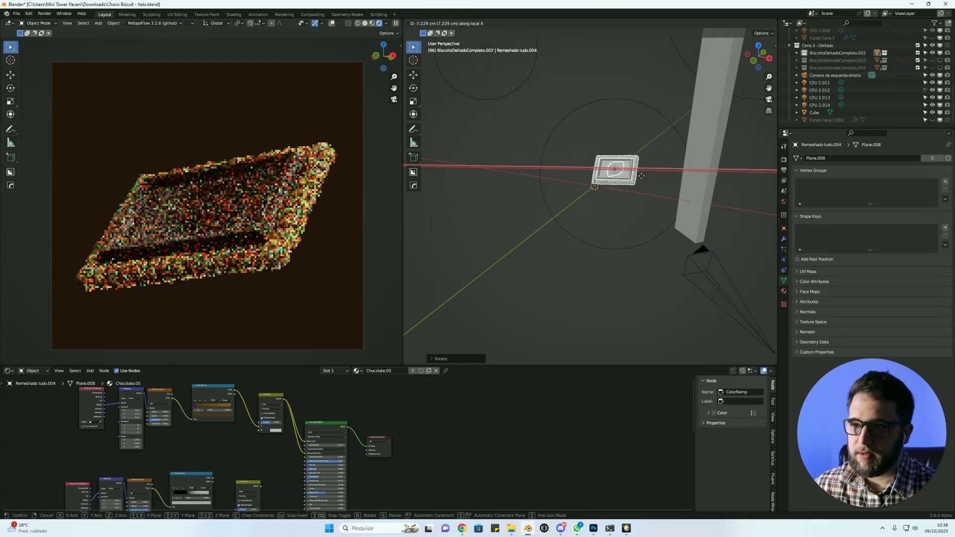
click(636, 176)
scroll(660, 148, down, 3)
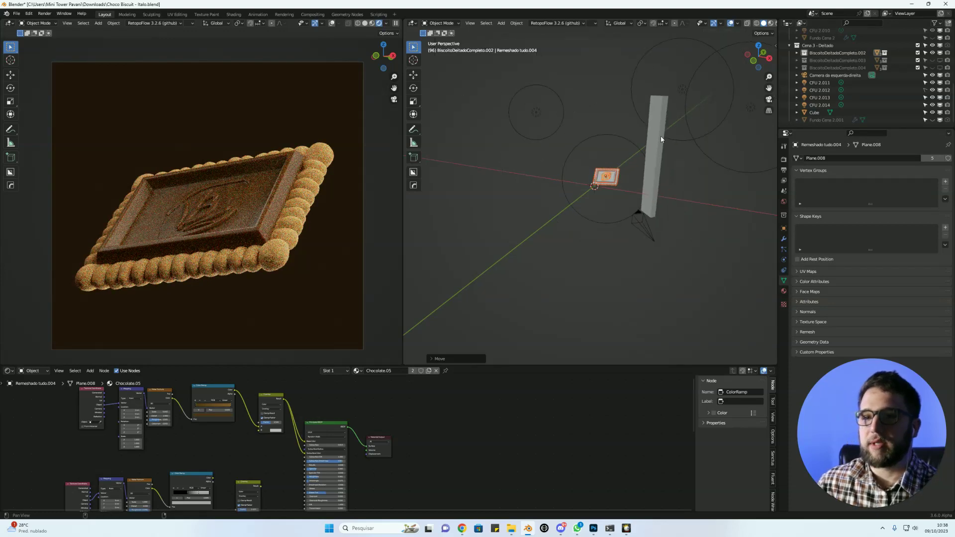
Hide the CFU 2.011 through CFU 2.014 point lights in the Outliner.
middle_drag(661, 148, 622, 164)
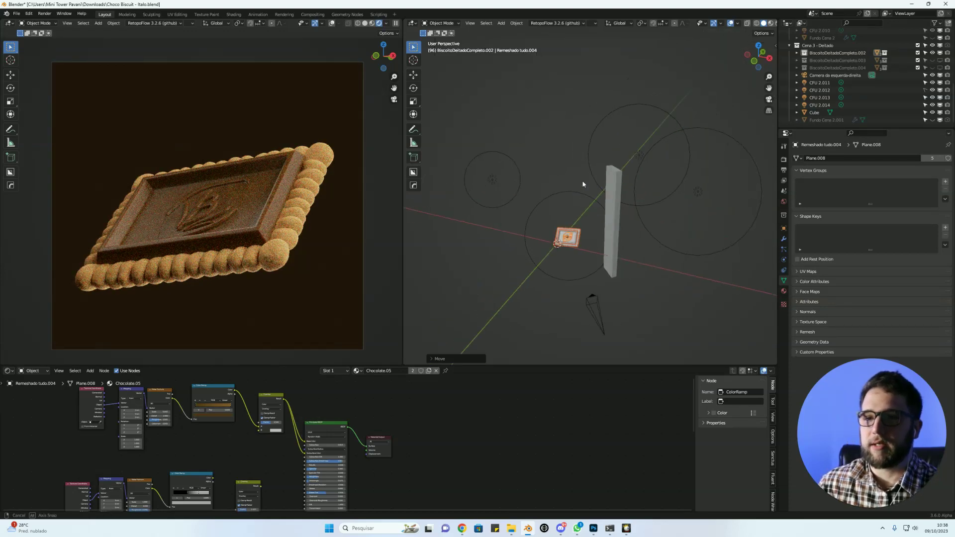
click(933, 83)
drag(933, 90, 933, 97)
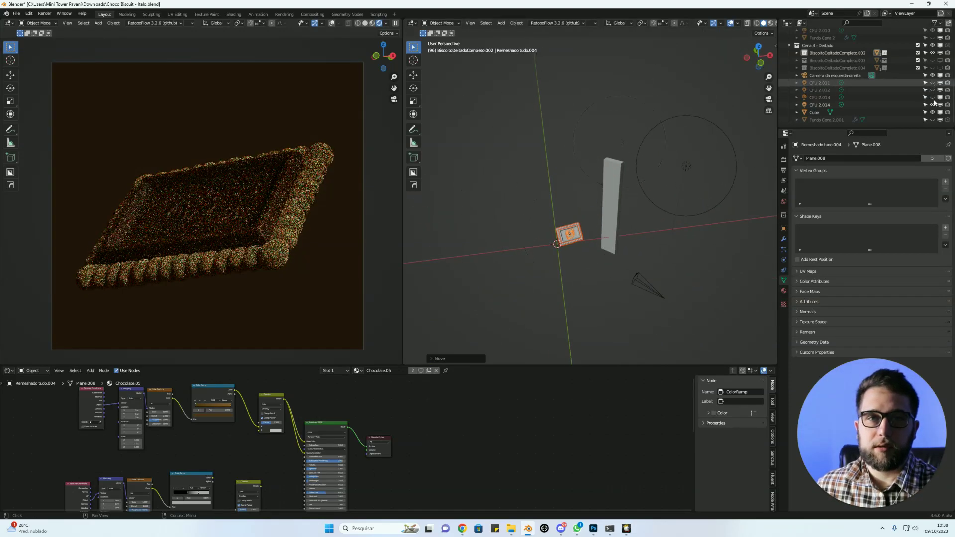
click(933, 105)
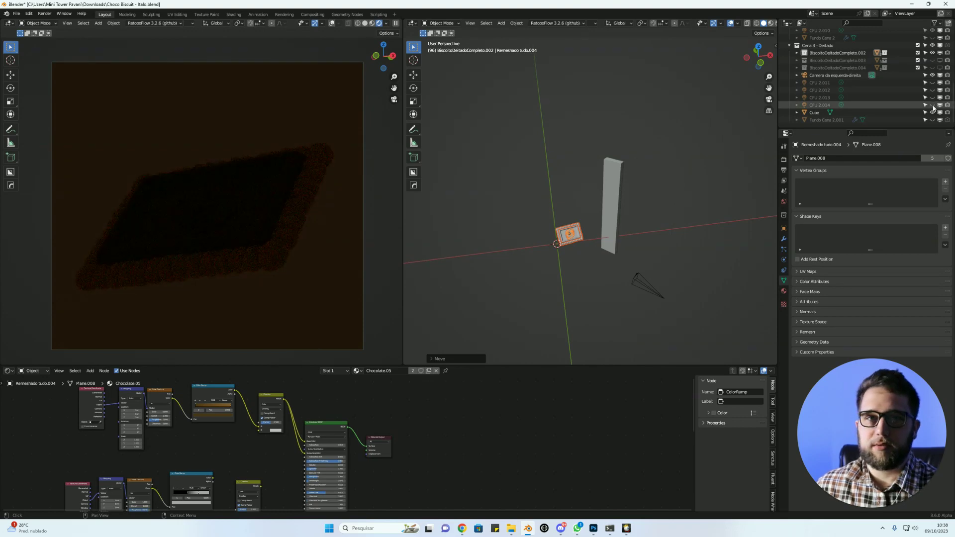
Switch the node editor to show the World background nodes.
click(33, 371)
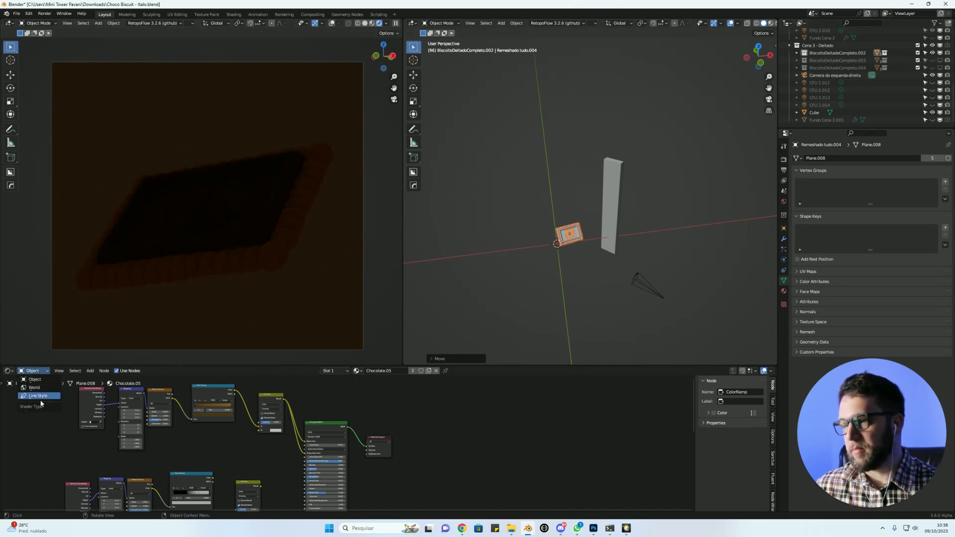
click(35, 388)
scroll(368, 428, up, 5)
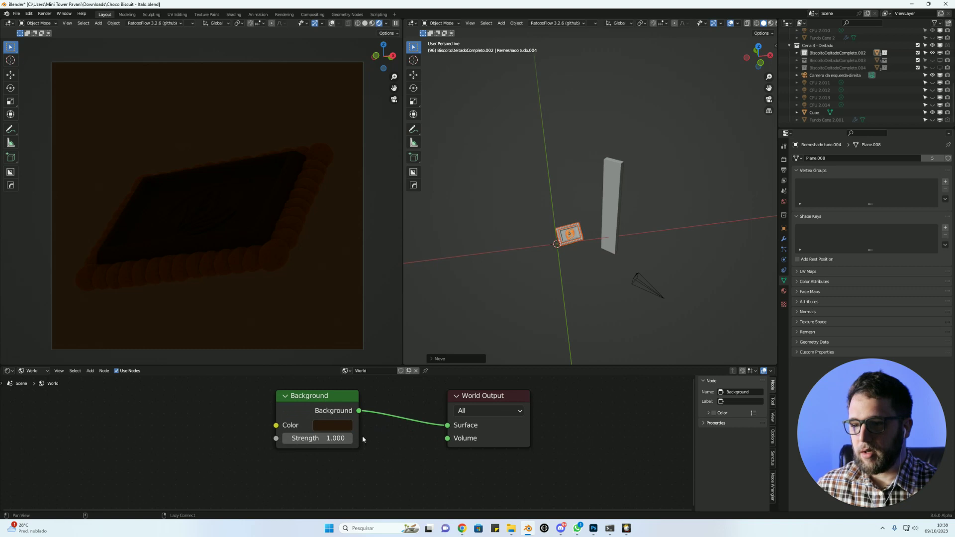
middle_drag(388, 474, 371, 458)
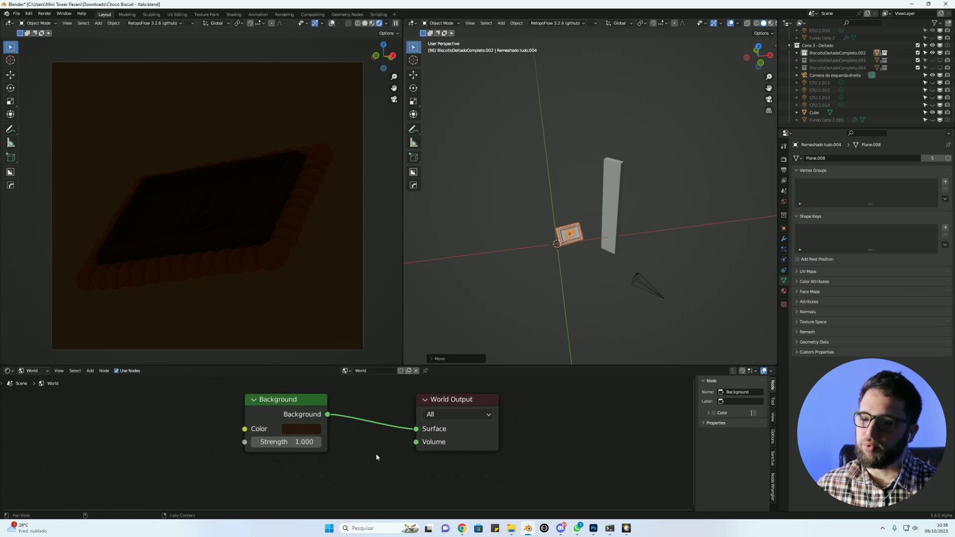
Re-enable the CFU 2.011 light and set its intensity to 10.
click(933, 82)
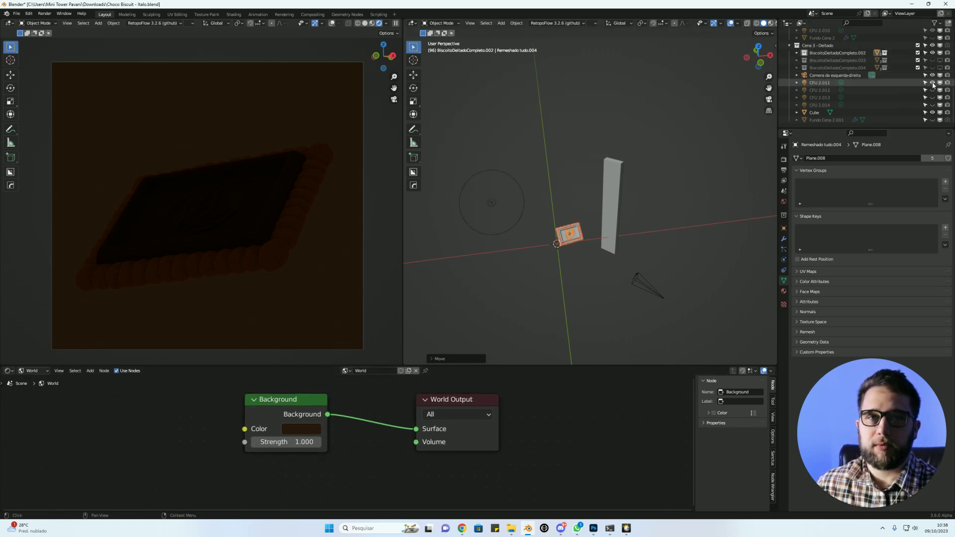
click(830, 83)
mouse_move(605, 228)
middle_down()
mouse_move(542, 234)
mouse_move(646, 231)
middle_up()
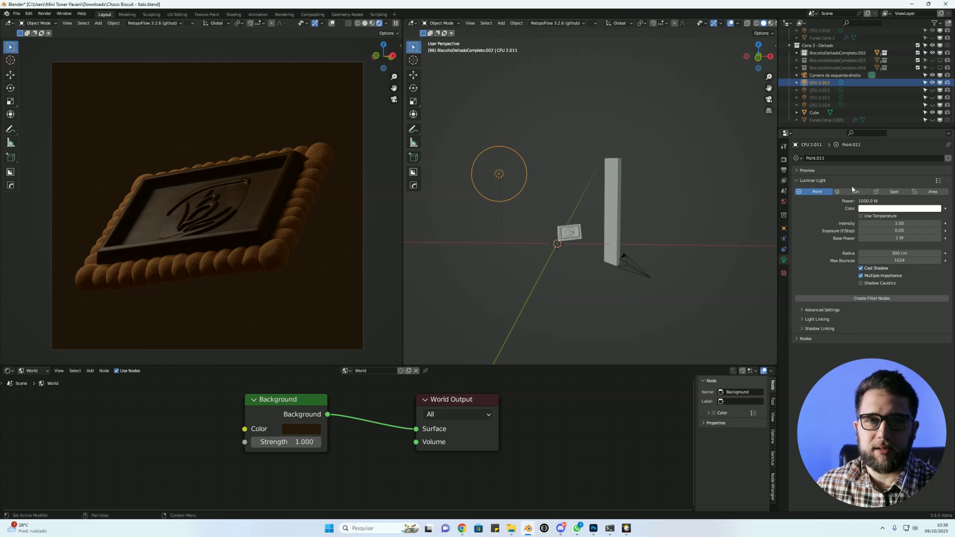
click(904, 224)
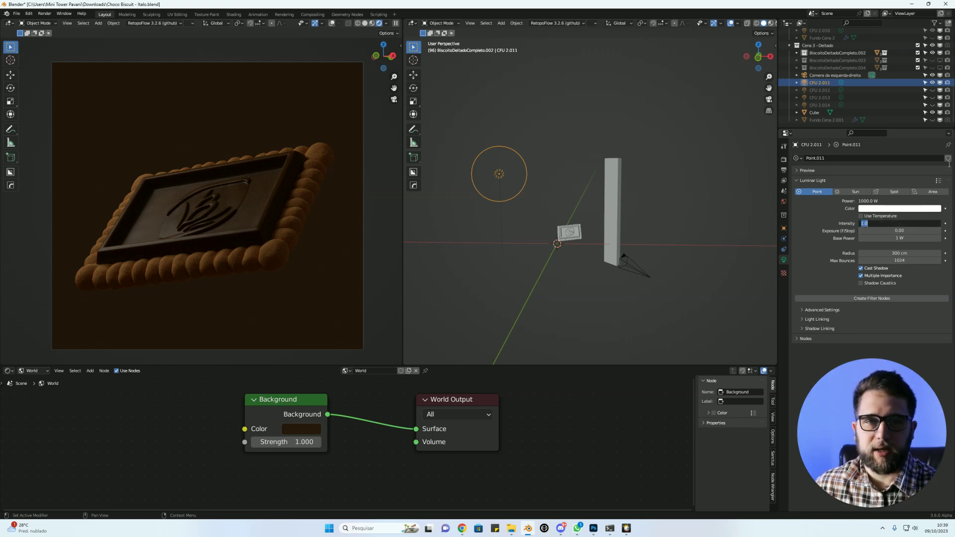
text(10)
key(Return)
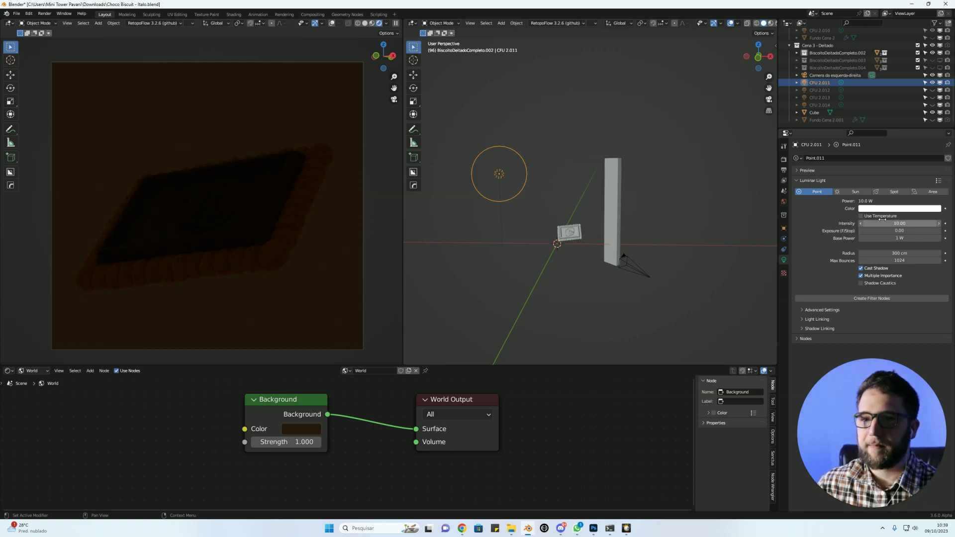
Set the CFU 2.011 light's base power to 10 W and intensity to 20.
click(909, 239)
text(0)
key(Return)
click(919, 222)
key(Escape)
click(899, 223)
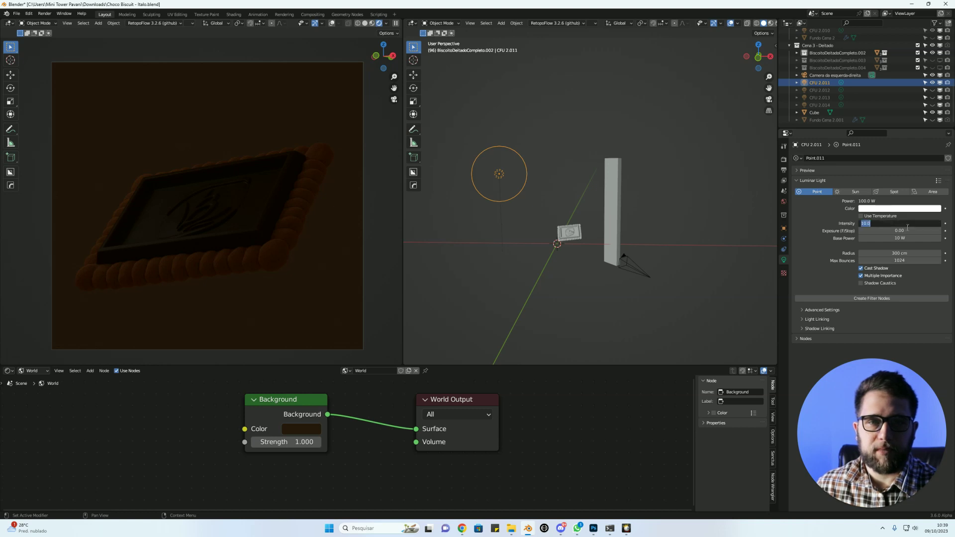
text(20)
key(Return)
Raise the light's base power to 20 W and intensity to 30, keeping radius 300 cm.
click(911, 239)
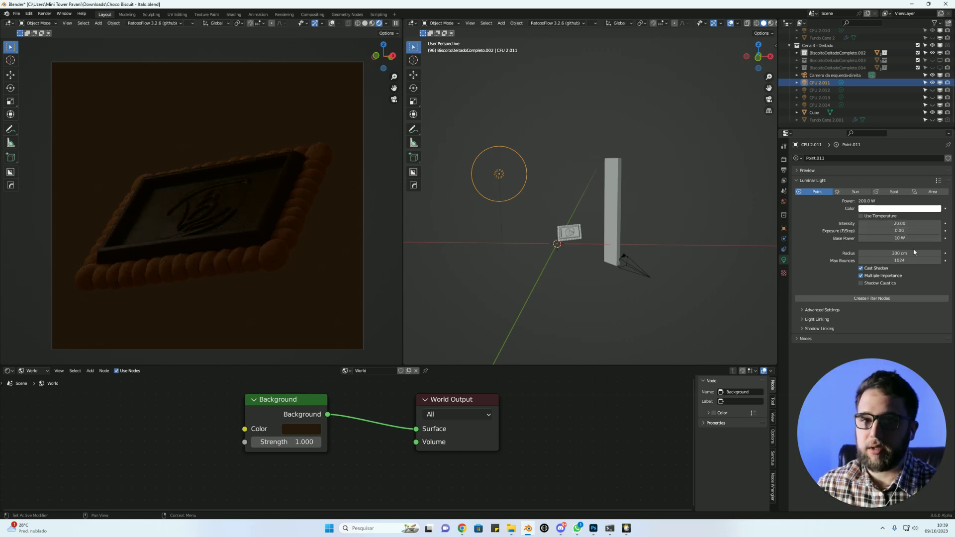
text(20)
key(Return)
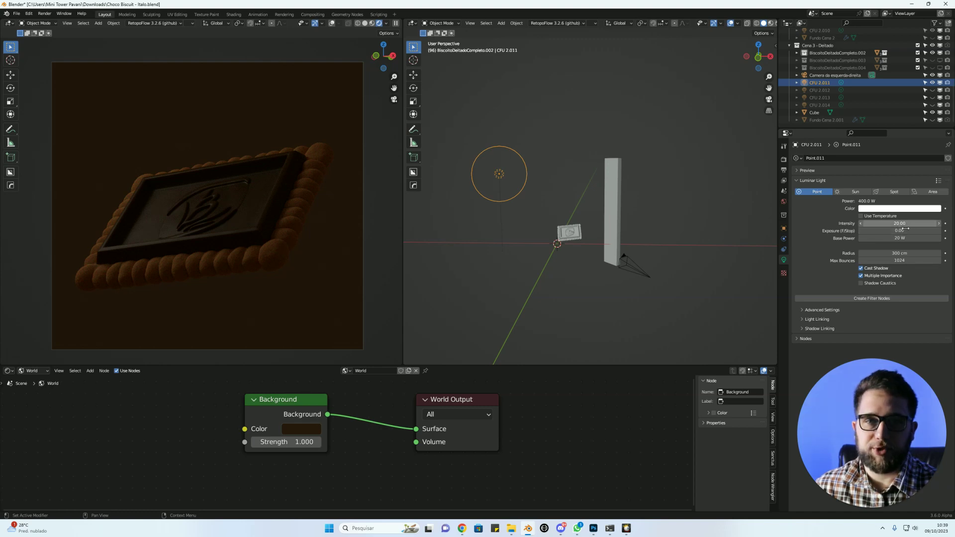
click(909, 224)
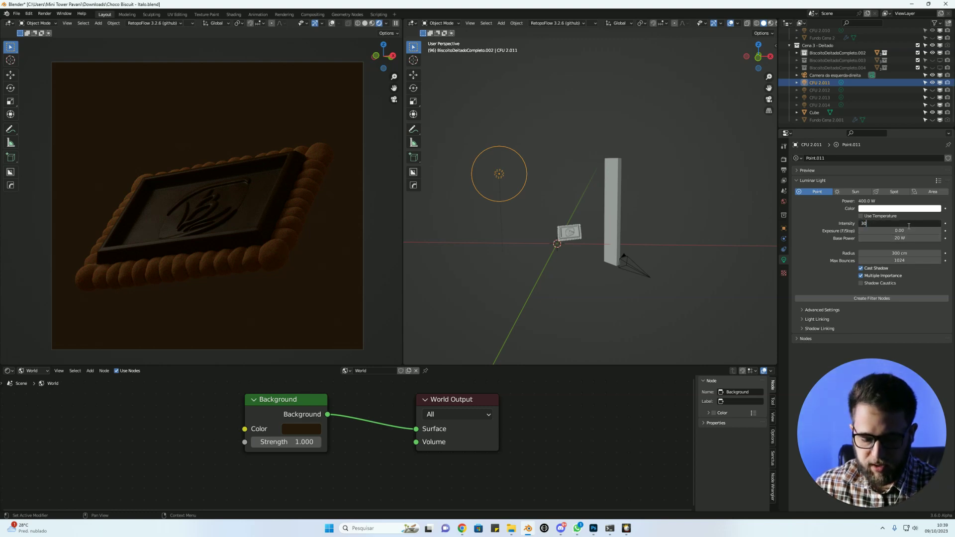
key(Return)
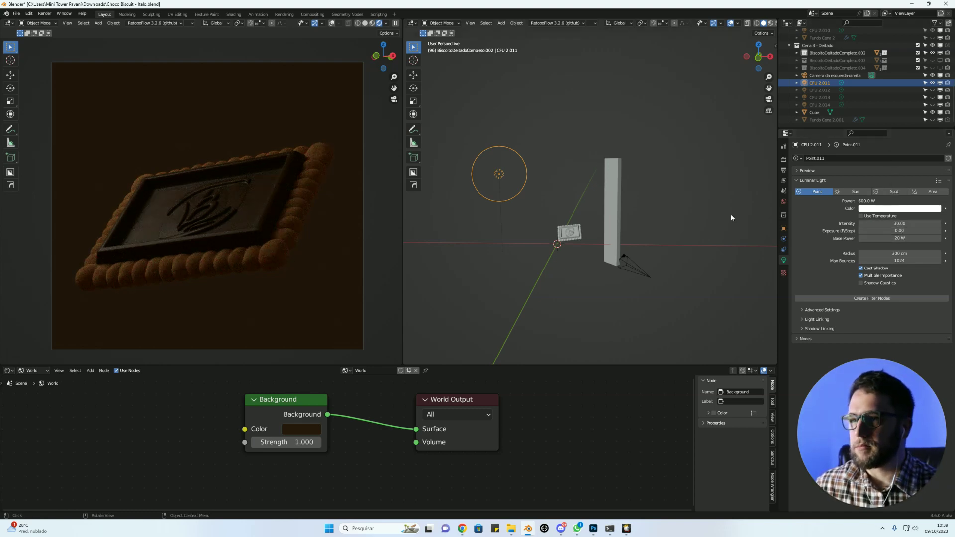
click(906, 253)
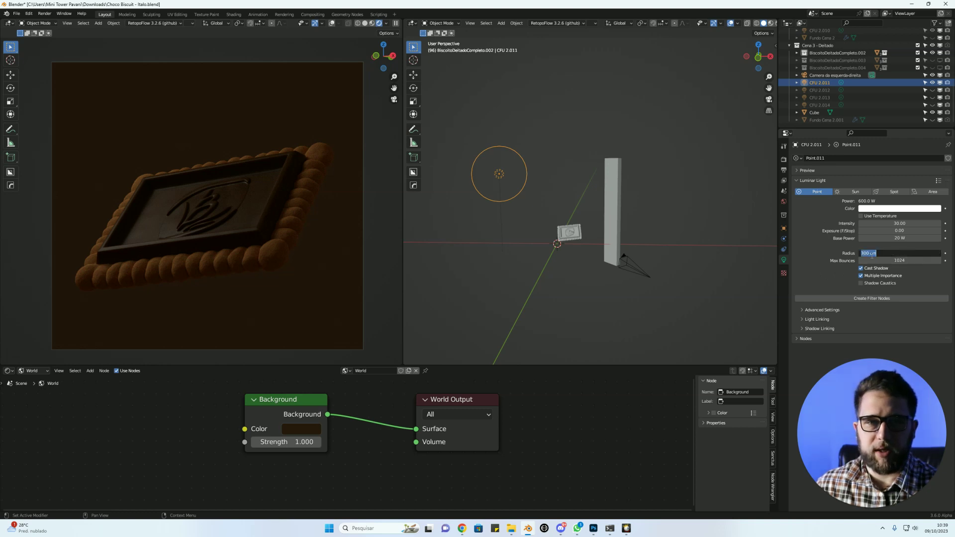
text(300)
key(Return)
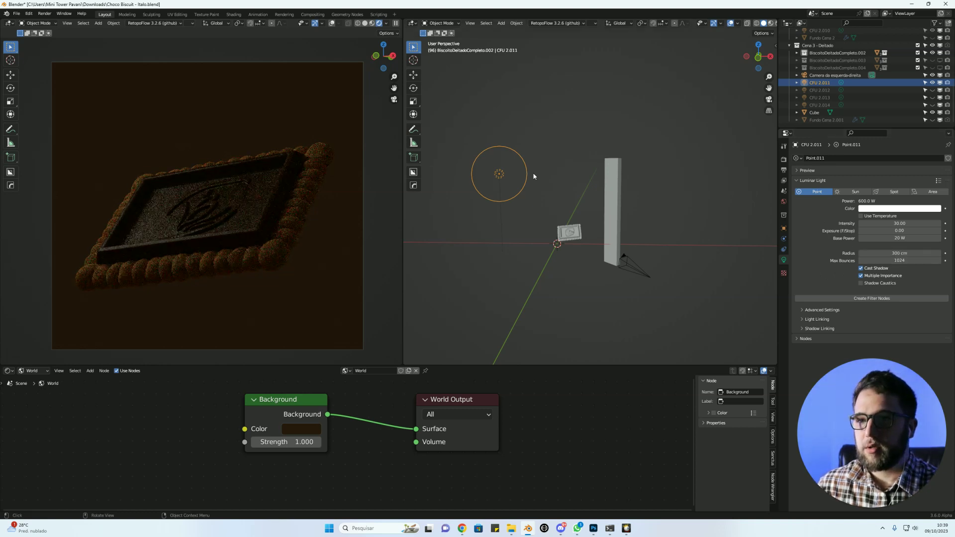
Move the point light lower, to the left of the biscuit.
key(g)
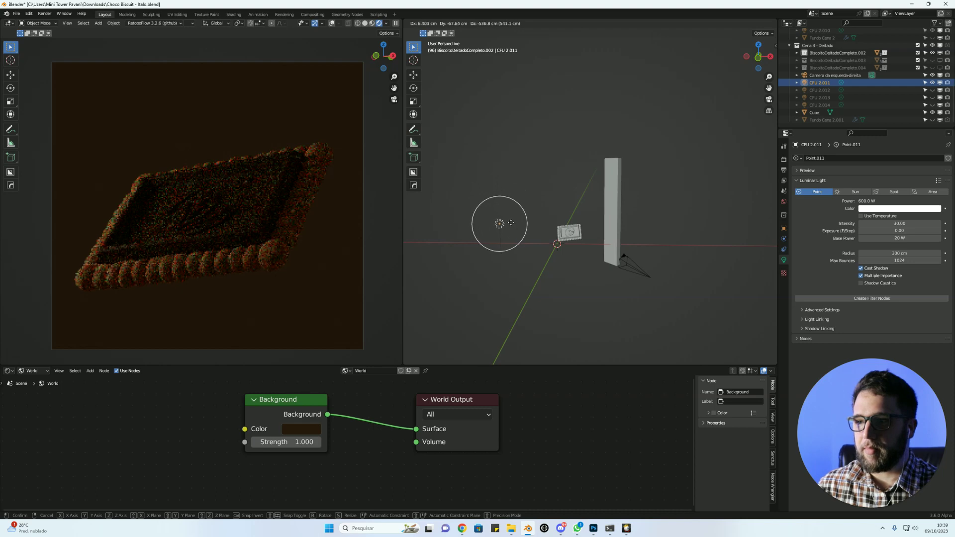
click(510, 219)
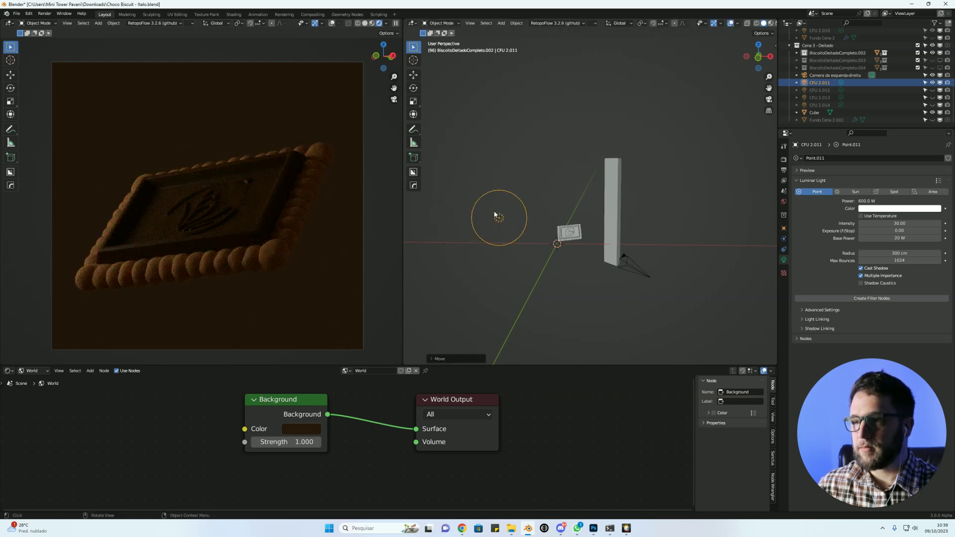
drag(511, 367, 510, 455)
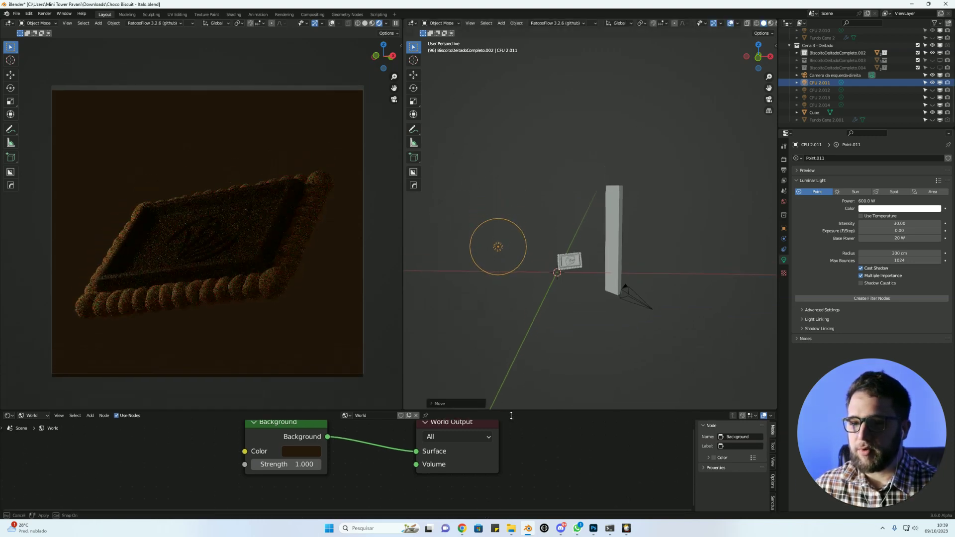
Widen the rendered preview and sketch an annotation arc over the biscuit in camera view.
drag(402, 231, 425, 230)
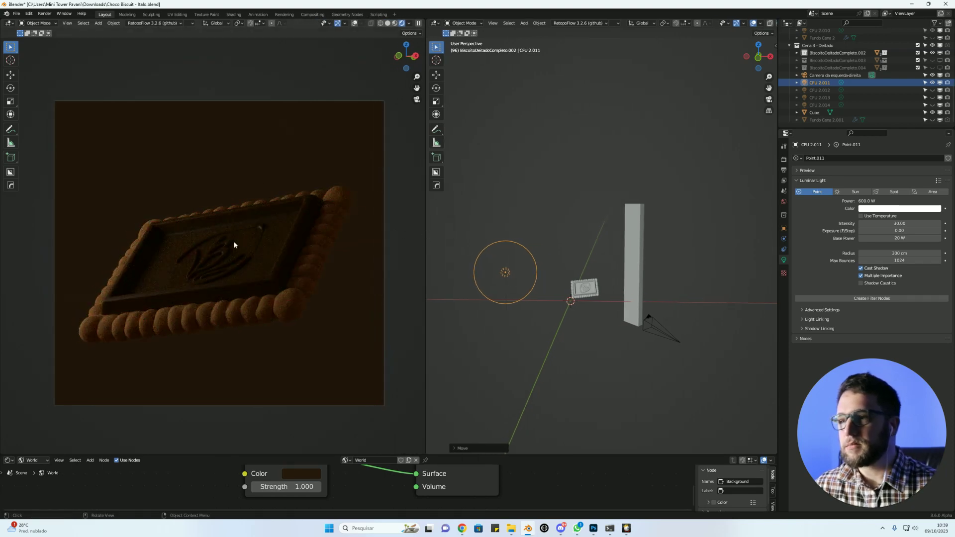
shift+middle_drag(532, 259, 538, 233)
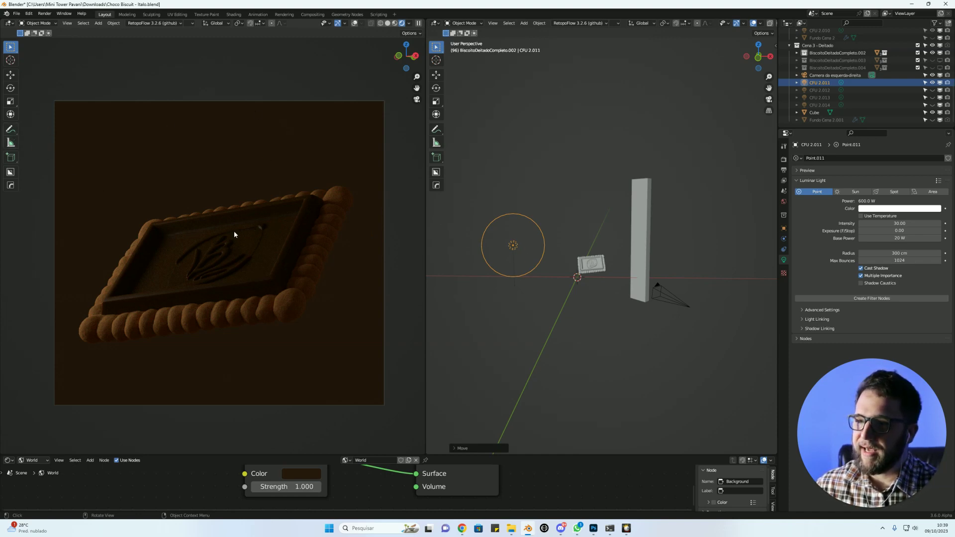
click(10, 129)
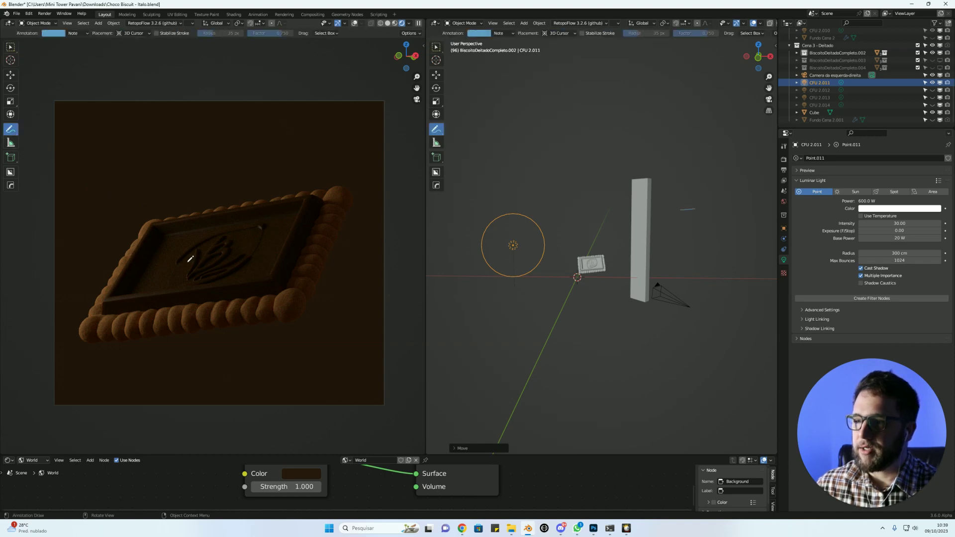
key(KP_0)
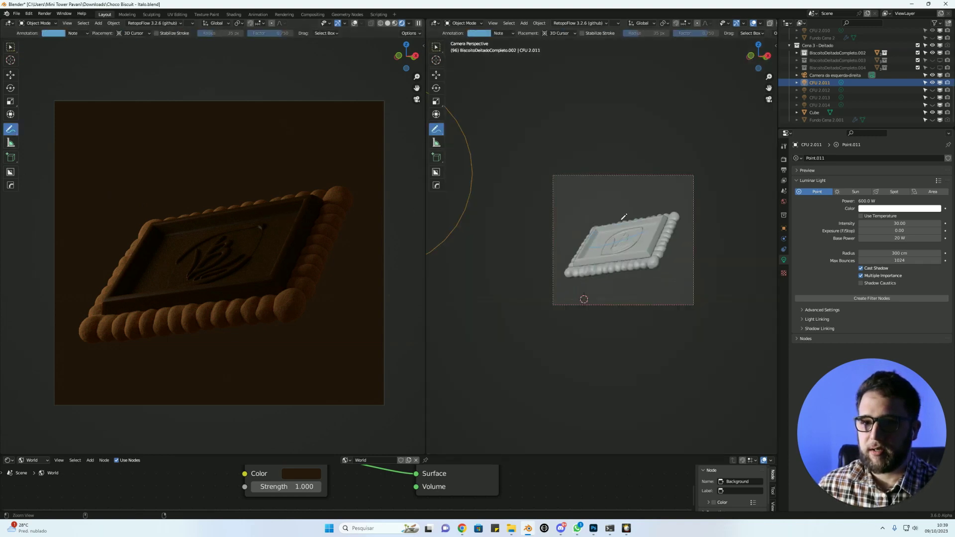
drag(567, 242, 549, 259)
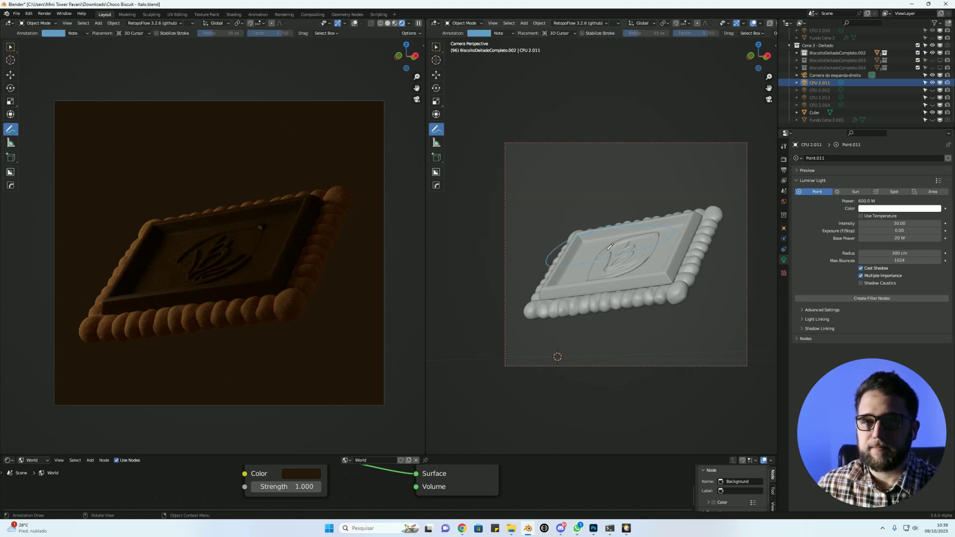
Remove the annotation stroke and switch to Front orthographic view.
key(ctrl+z)
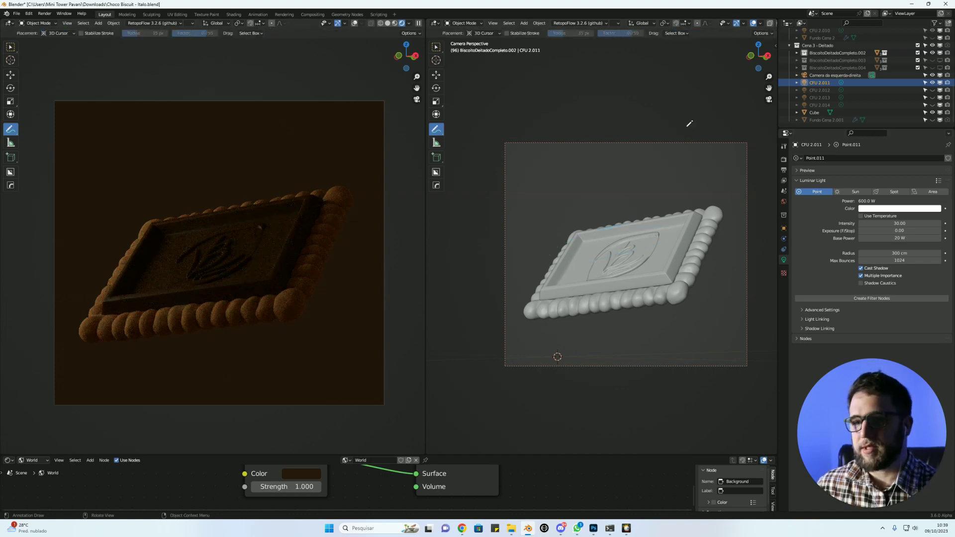
key(grave)
key(KP_1)
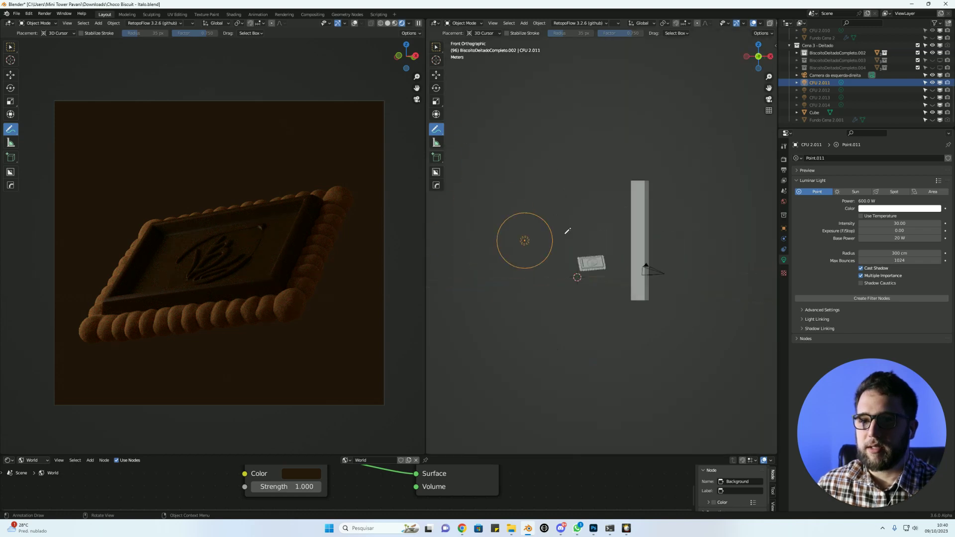
Return to the Select Box tool and set the light's base power to 60 W.
click(437, 47)
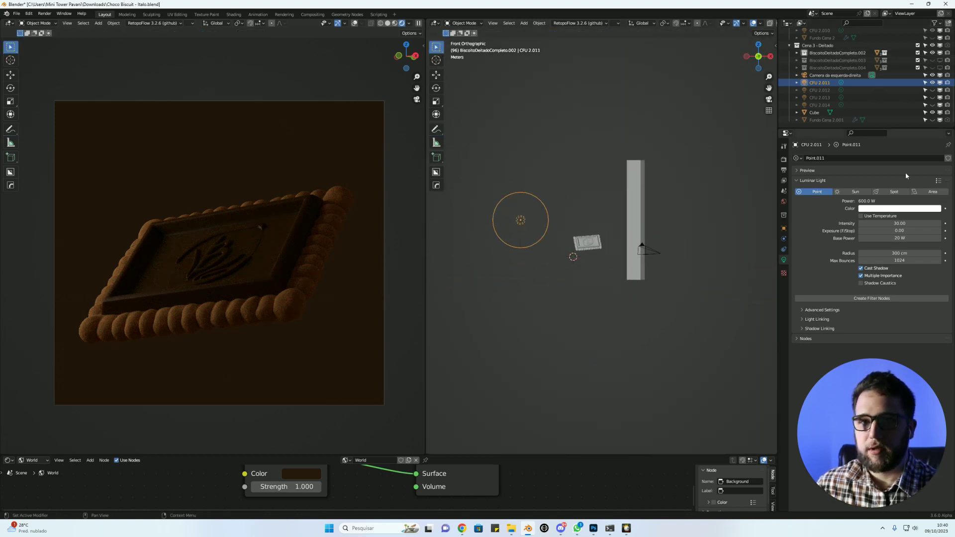
click(909, 239)
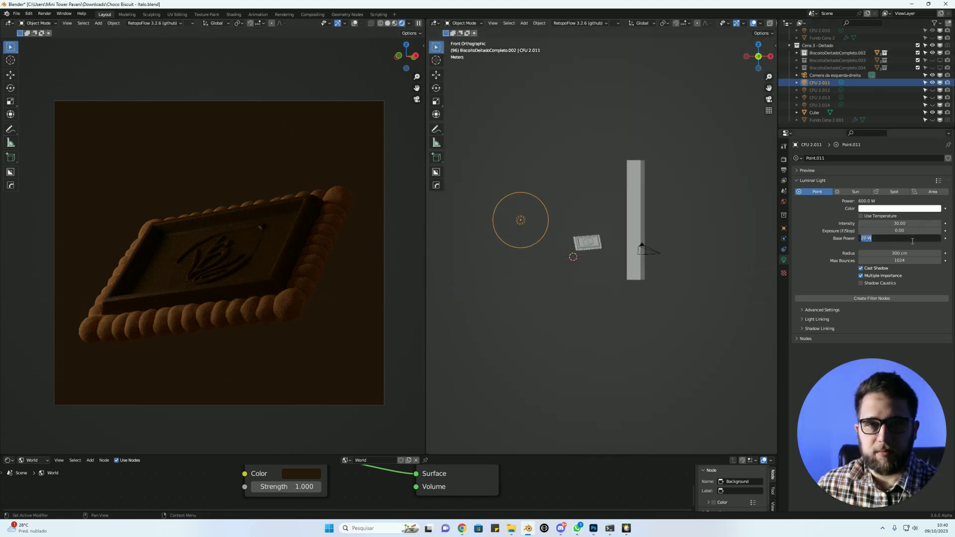
text(60)
key(Return)
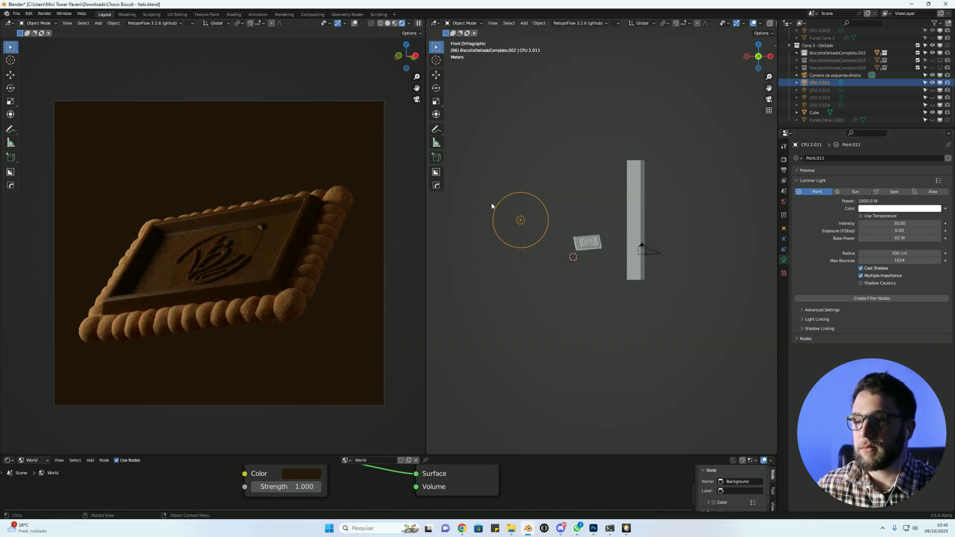
Move the light higher above the biscuit, then grab it again in Top view.
key(g)
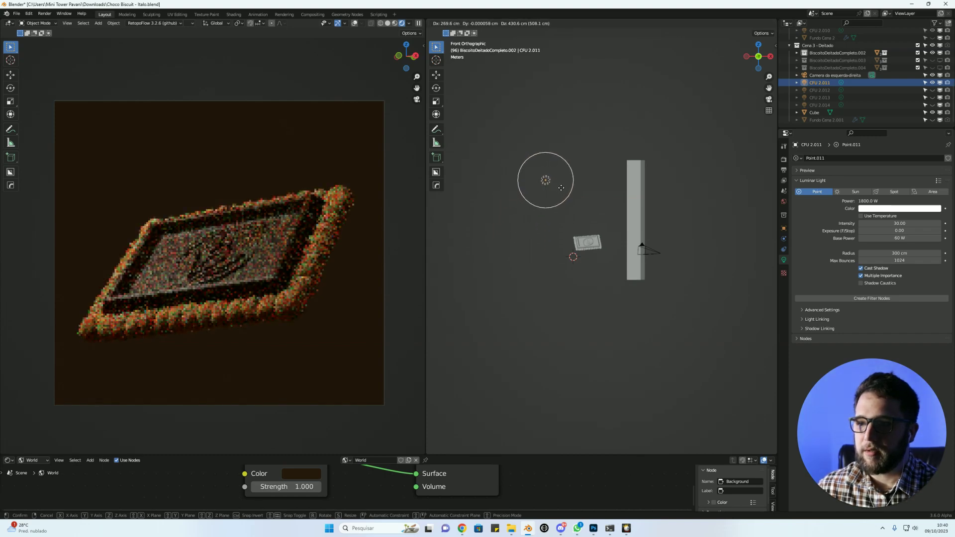
click(539, 189)
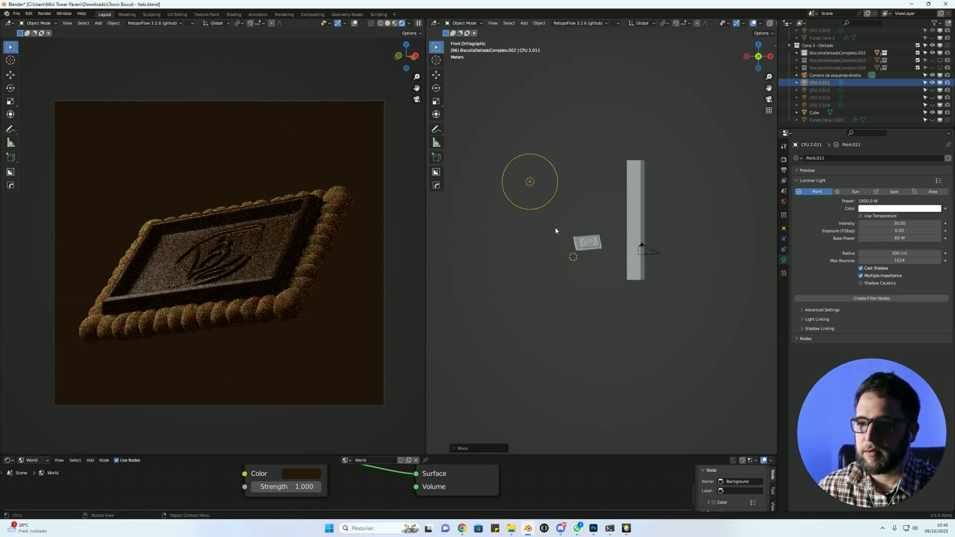
mouse_move(546, 189)
shift+middle_down()
mouse_move(510, 157)
mouse_move(527, 174)
shift+middle_up()
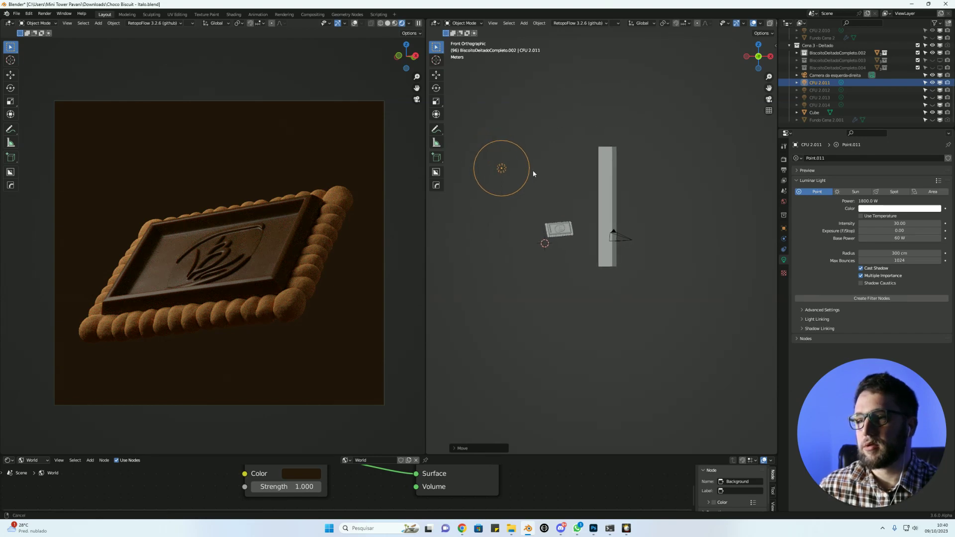
key(grave)
click(518, 132)
key(g)
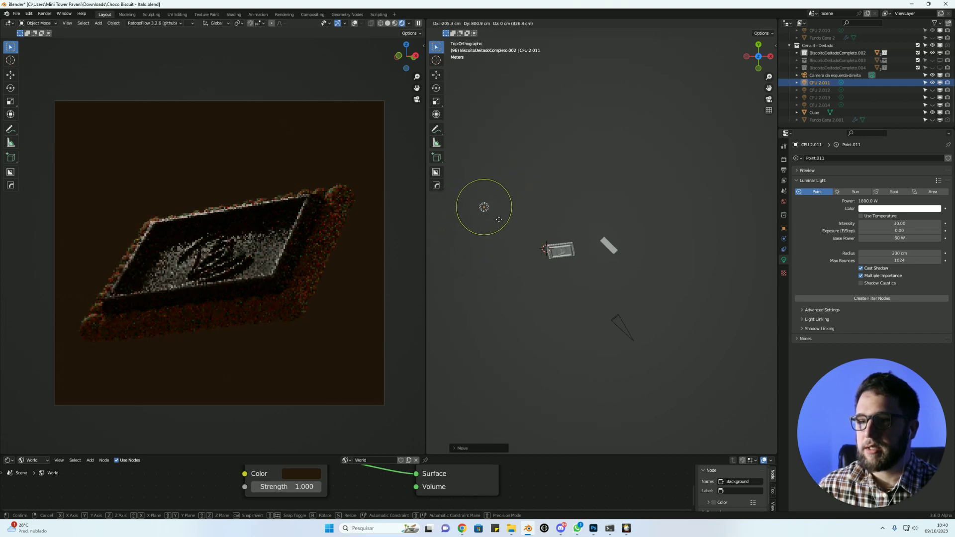
Place CFU 2.011 further up and enlarge its radius to 600 cm.
click(481, 184)
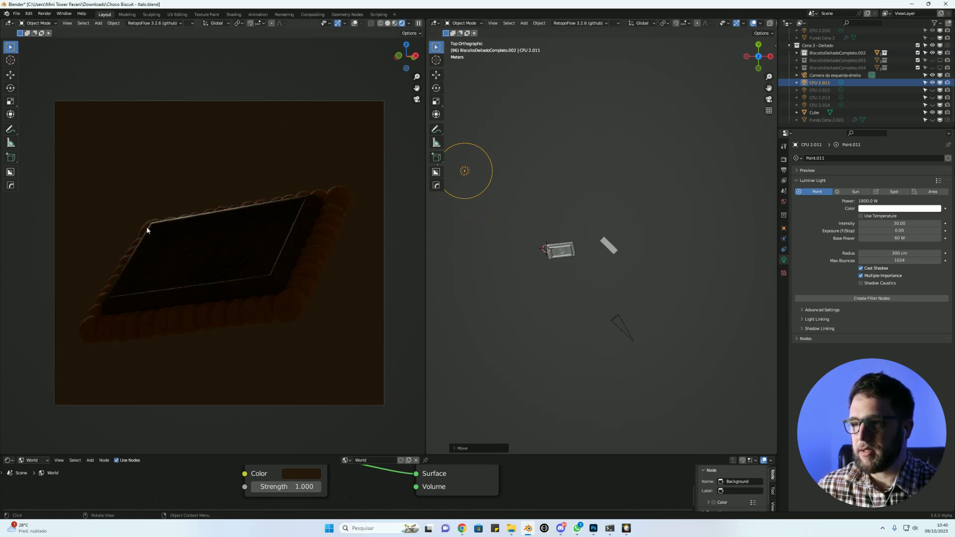
click(899, 253)
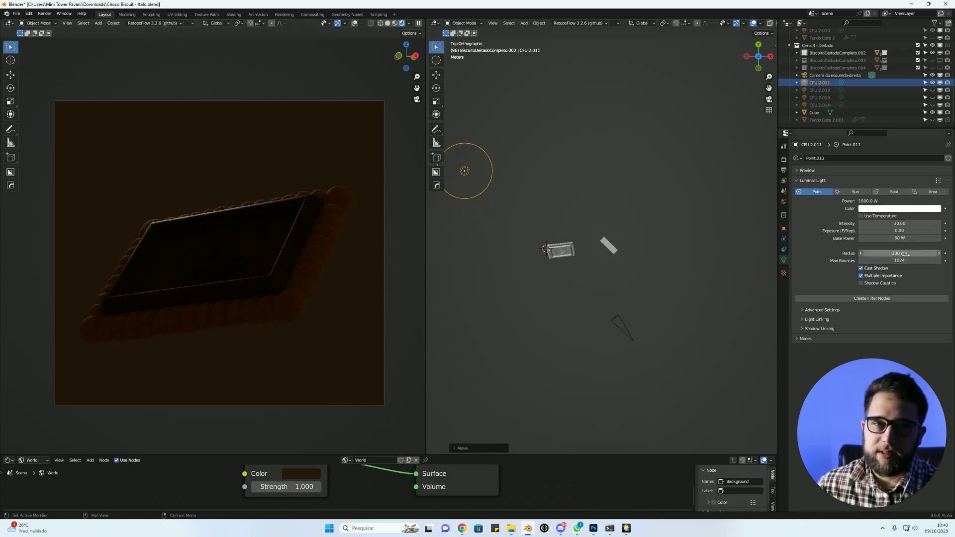
text(600)
key(Return)
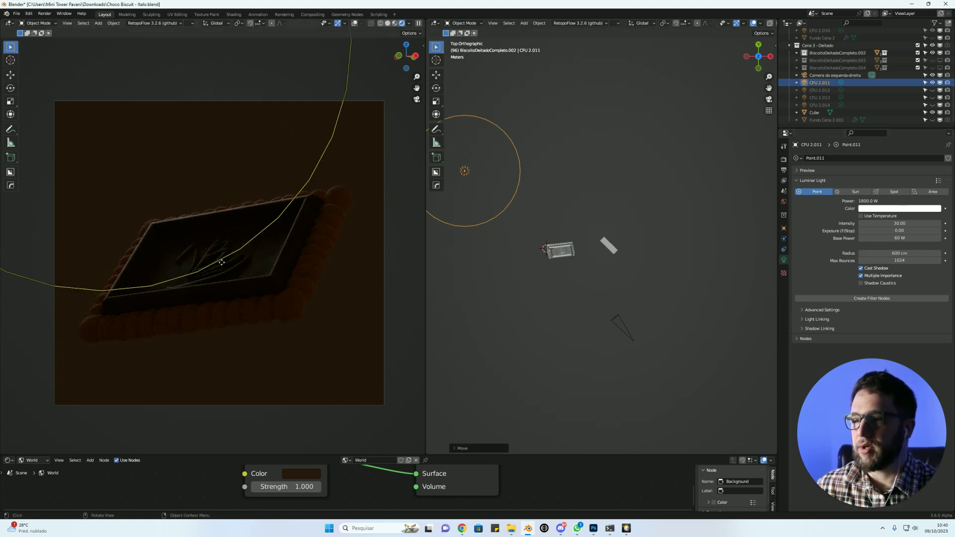
key(g)
click(485, 206)
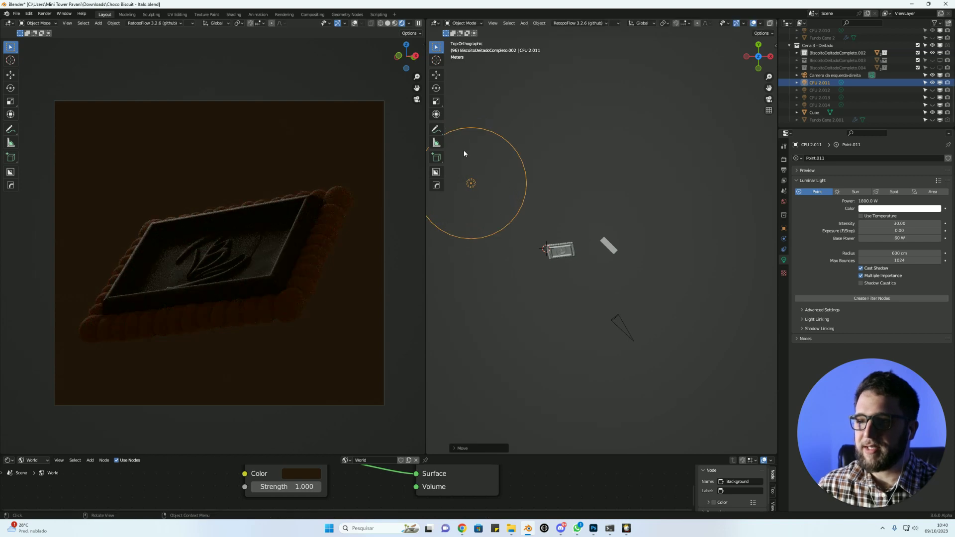
Nudge CFU 2.011 several times until it sits up-left of the biscuit.
scroll(471, 194, up, 1)
scroll(479, 199, up, 2)
scroll(478, 189, up, 1)
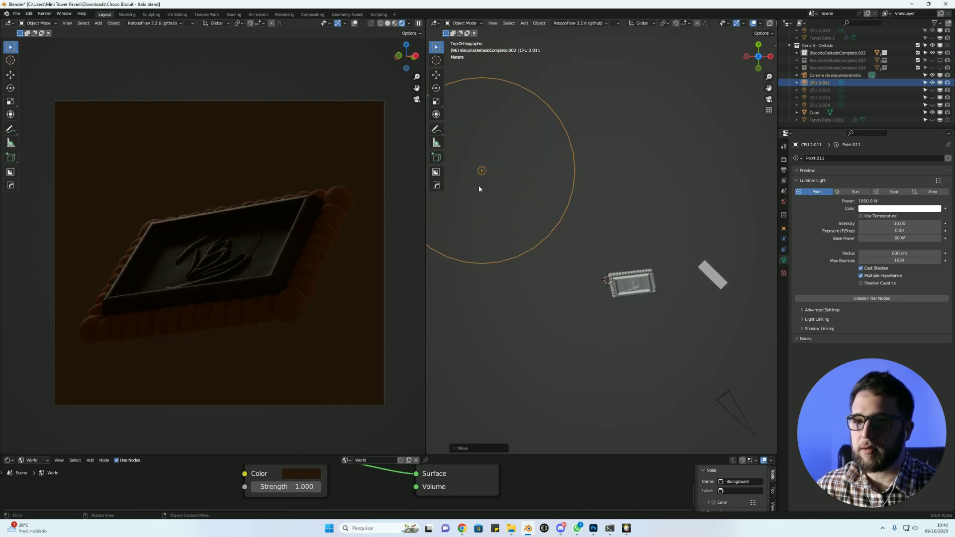
key(g)
click(481, 193)
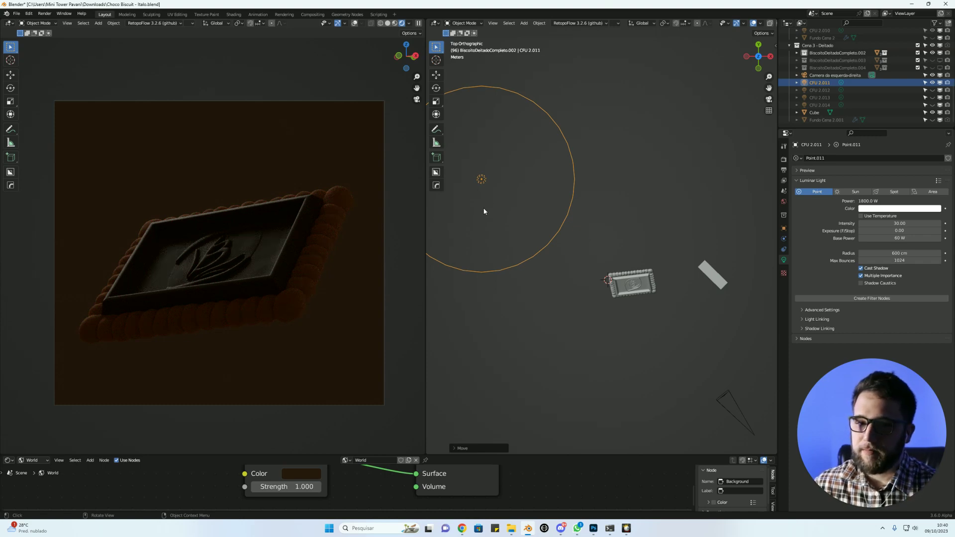
key(g)
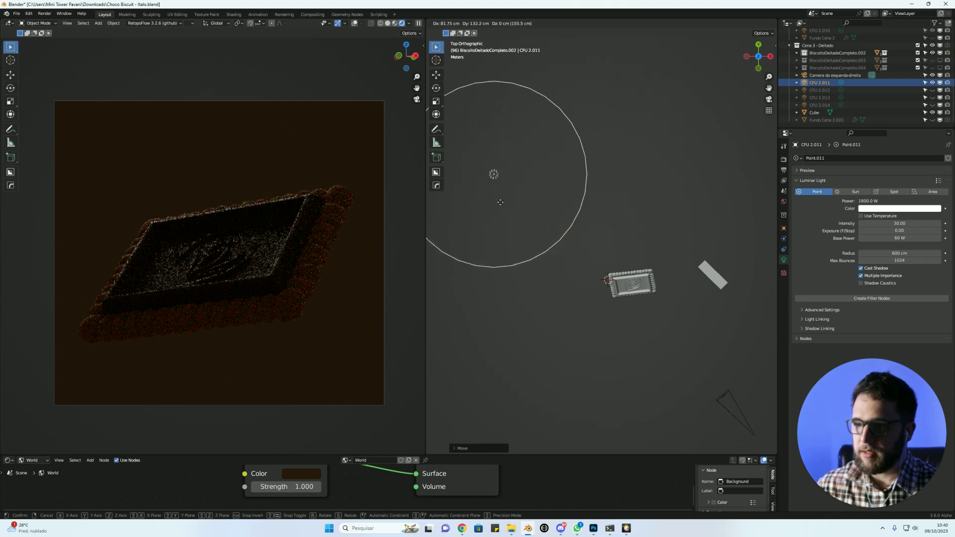
click(497, 231)
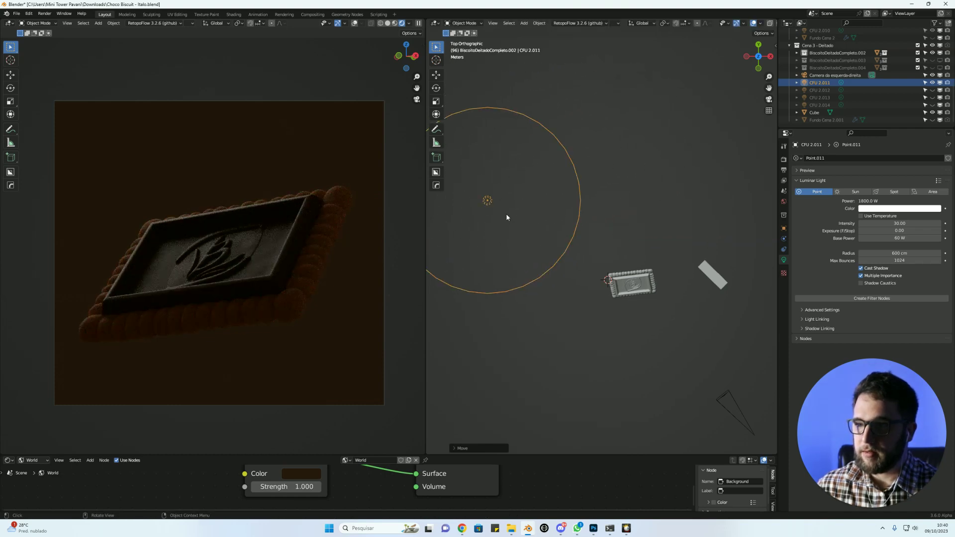
shift+scroll(509, 214, down, 1)
shift+scroll(511, 215, down, 1)
key(g)
click(519, 209)
Try light radius values of 300 cm, 200 cm and then 250 cm.
click(896, 253)
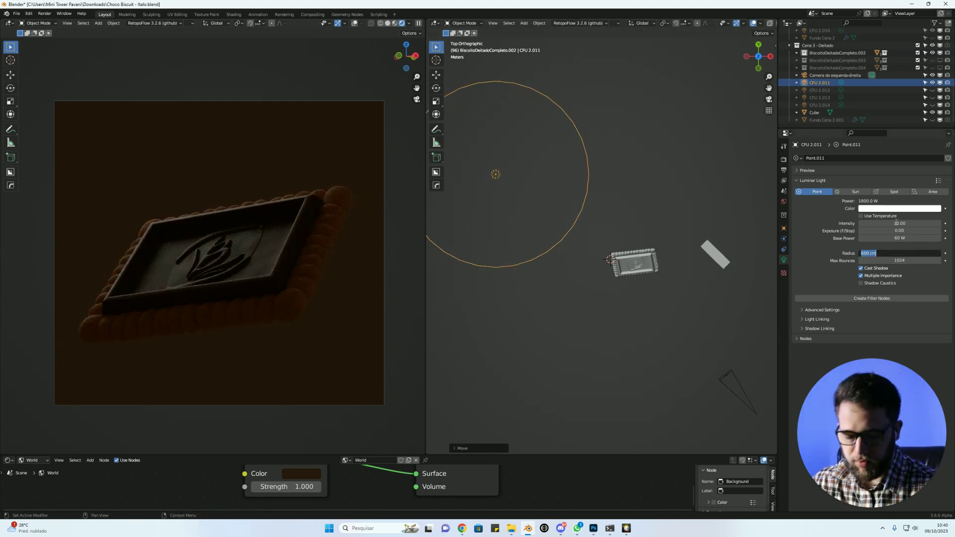
text(300)
key(Return)
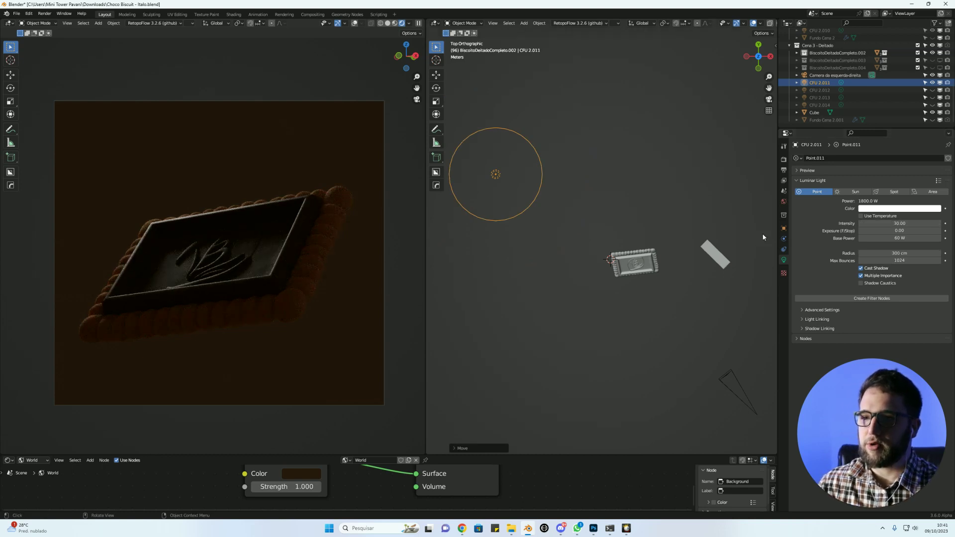
drag(912, 254, 910, 256)
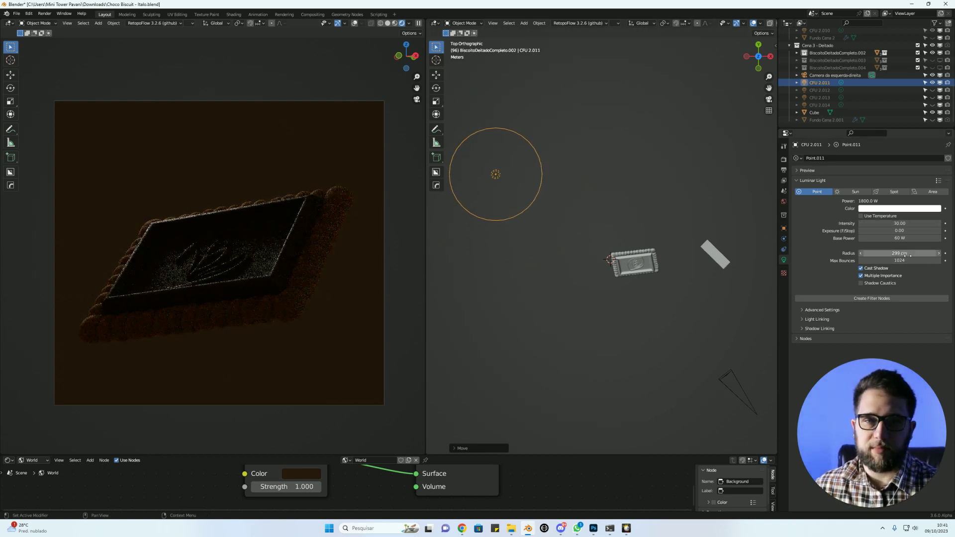
click(909, 254)
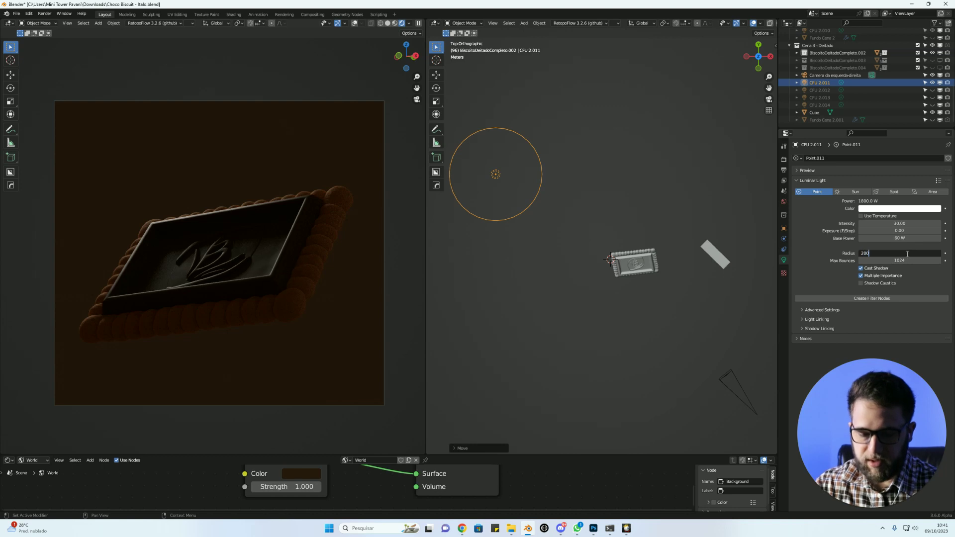
key(Return)
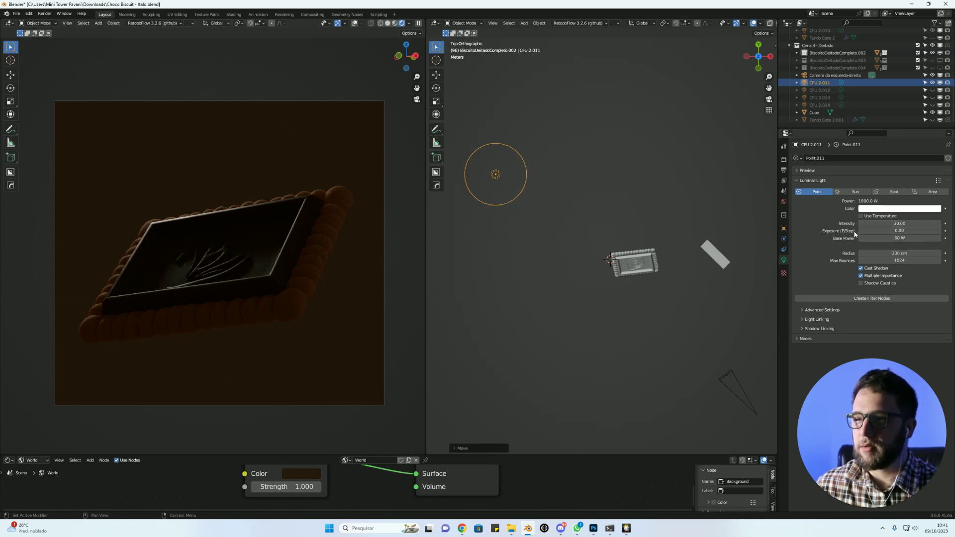
click(906, 255)
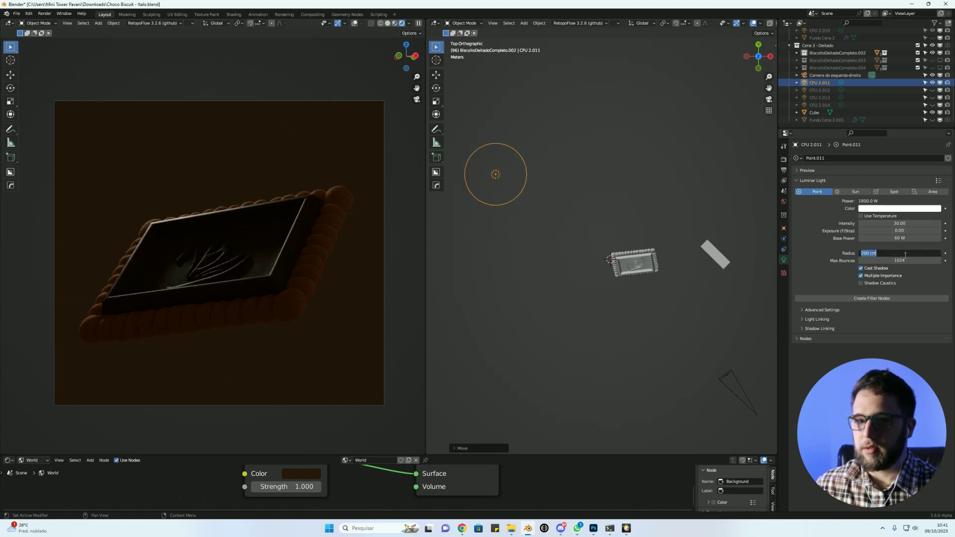
text(250)
key(Return)
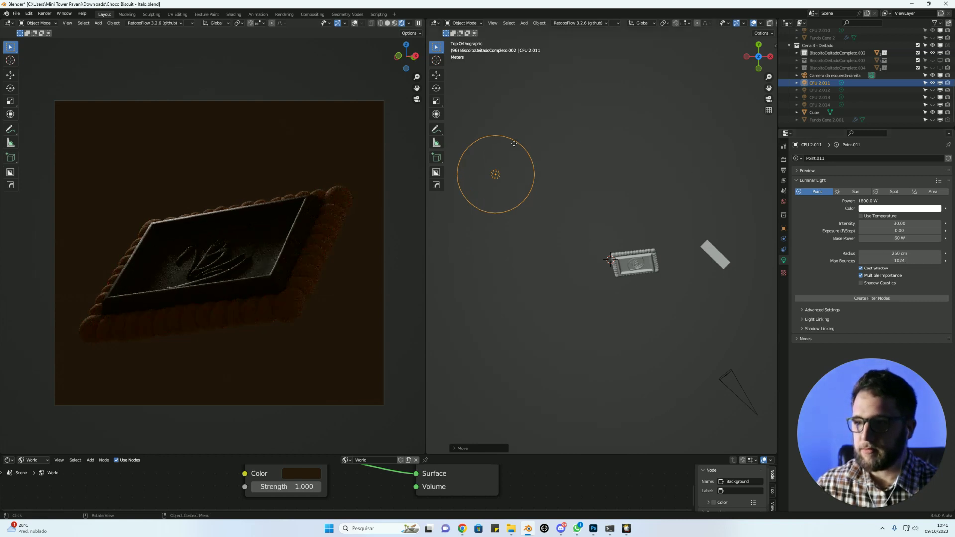
Set the light's base power to 80 W, intensity 40 and radius 350 cm.
click(913, 240)
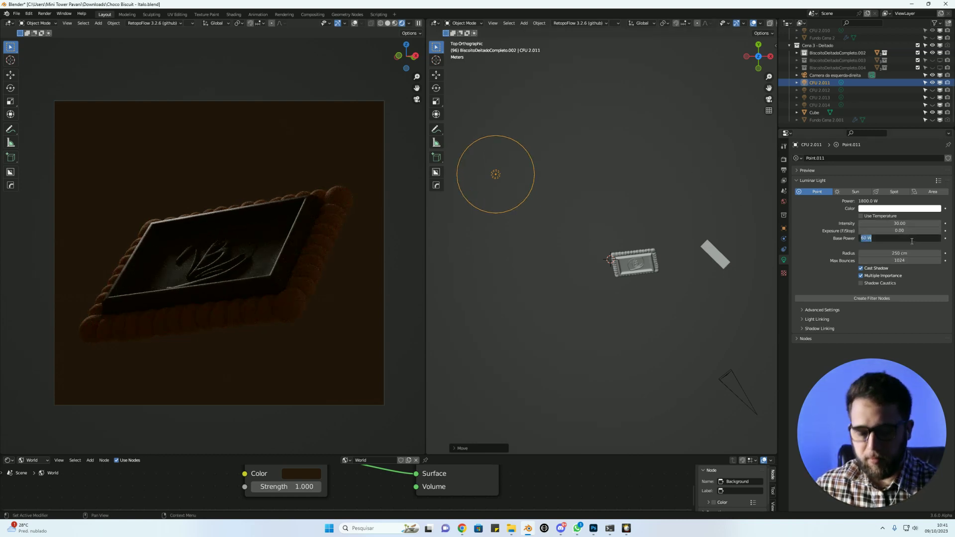
text(80)
key(Return)
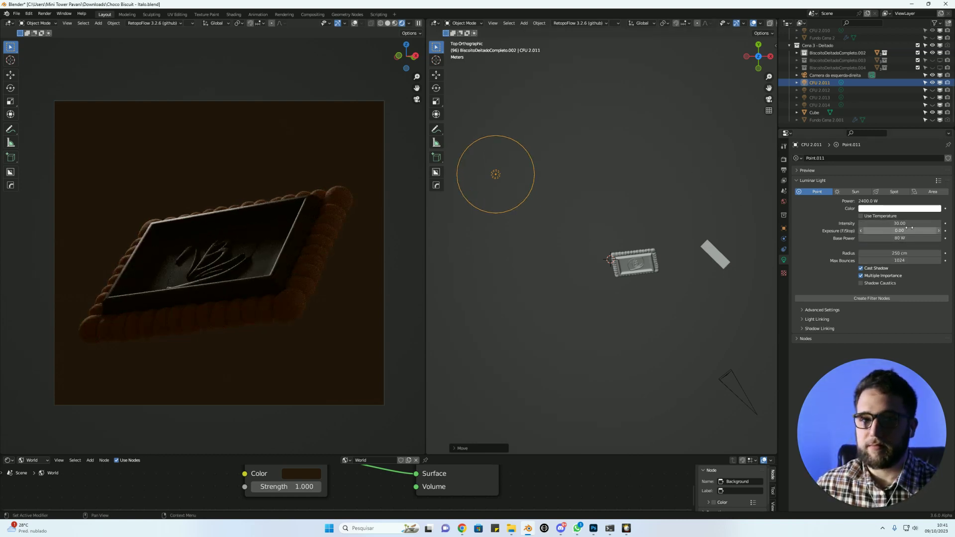
click(902, 223)
text(0)
key(Return)
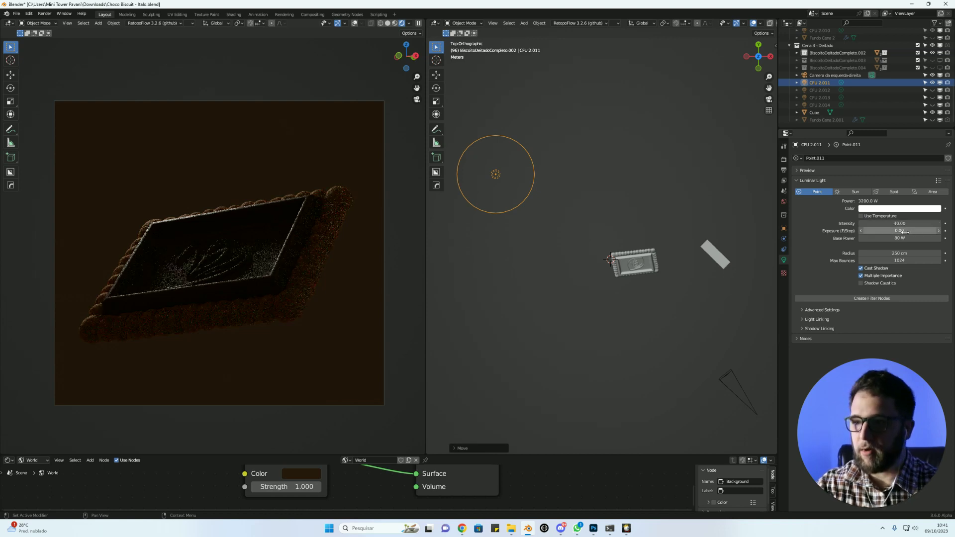
click(914, 254)
text(350)
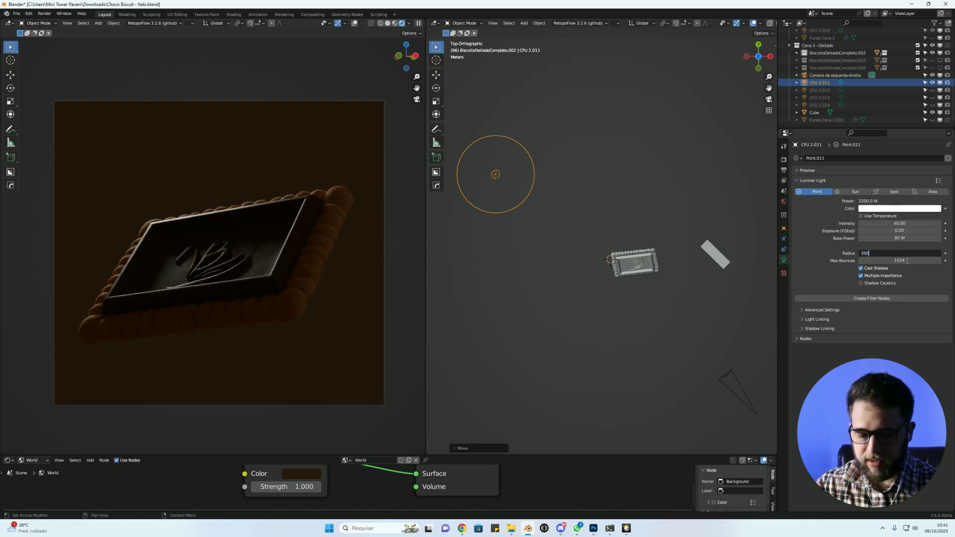
key(Return)
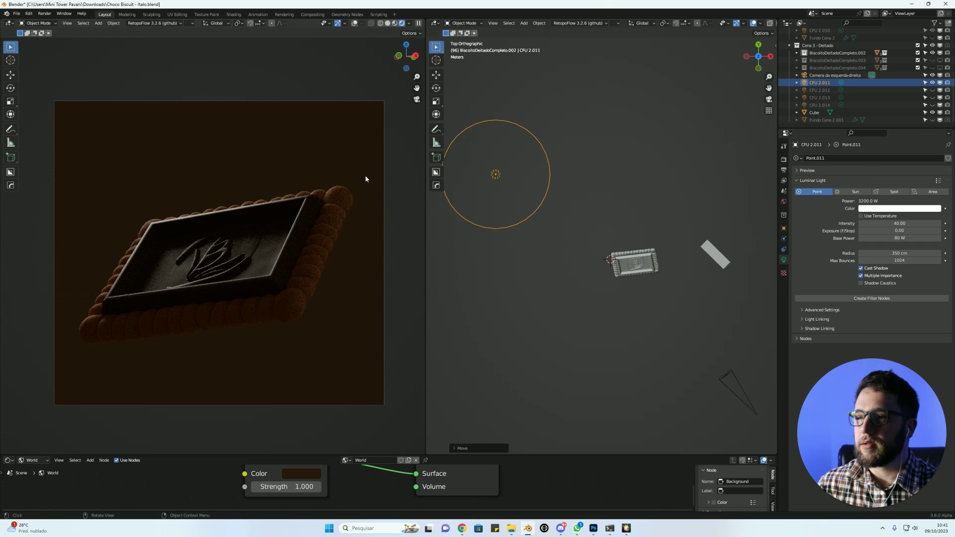
scroll(232, 204, up, 2)
scroll(232, 208, up, 1)
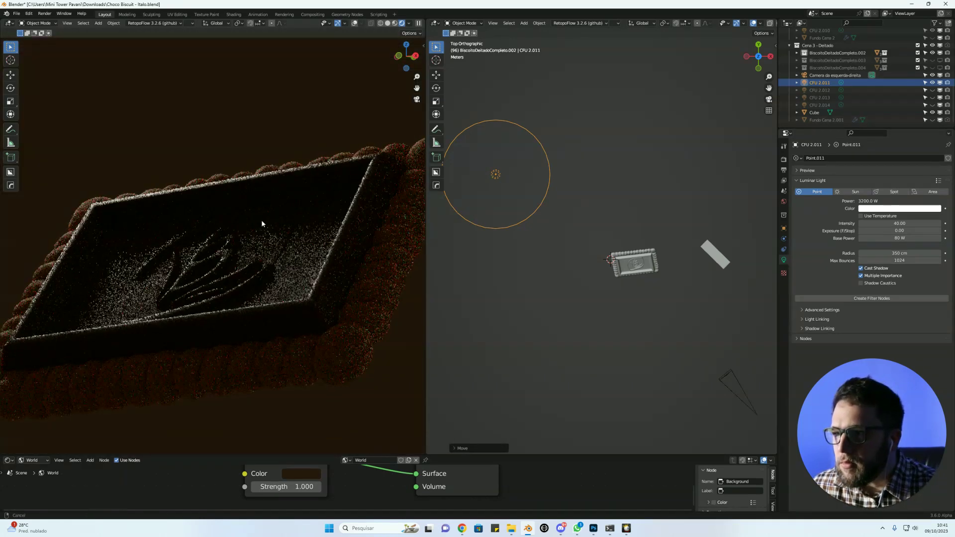
scroll(268, 234, up, 1)
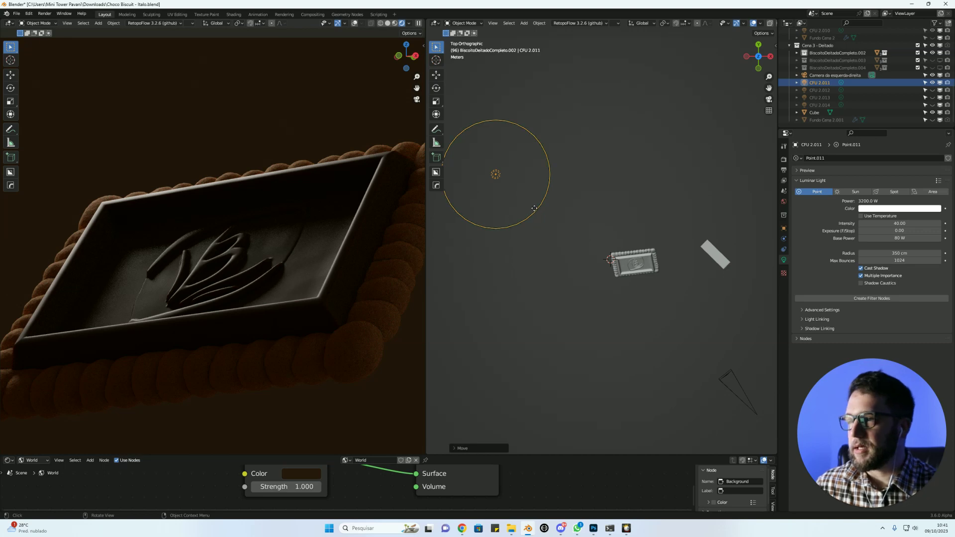
Apply Shade Smooth to the Chocolate.004 top of the biscuit.
click(647, 265)
key(KP_Decimal)
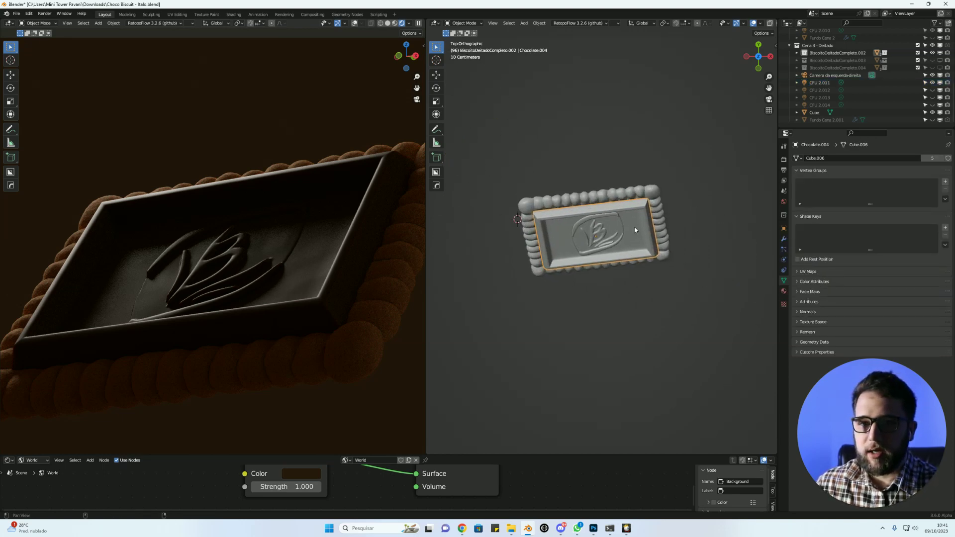
right_click(623, 232)
click(627, 235)
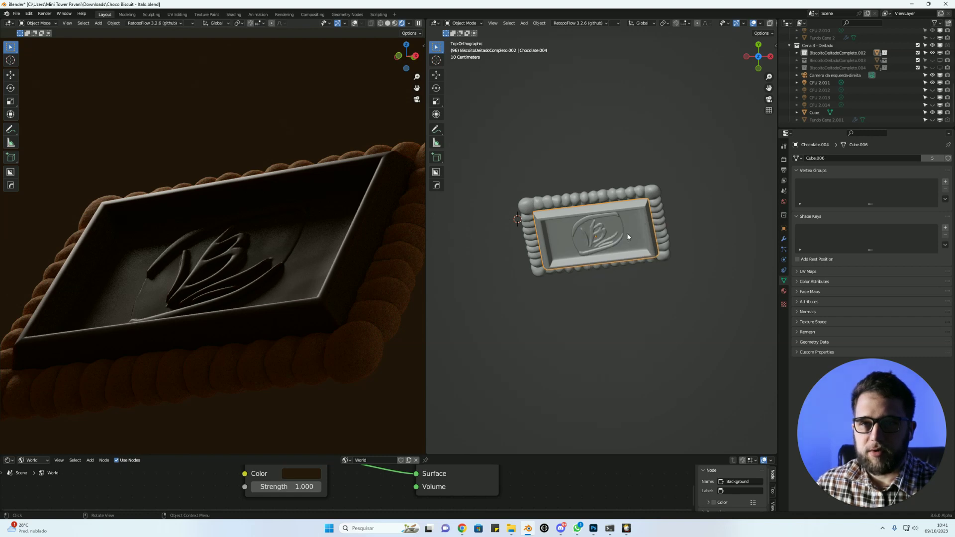
scroll(622, 224, up, 3)
mouse_move(622, 224)
middle_down()
mouse_move(622, 201)
mouse_move(693, 219)
middle_up()
right_click(694, 219)
click(689, 220)
Apply Shade Smooth to the leaf logo and inspect its modifier stack.
click(655, 205)
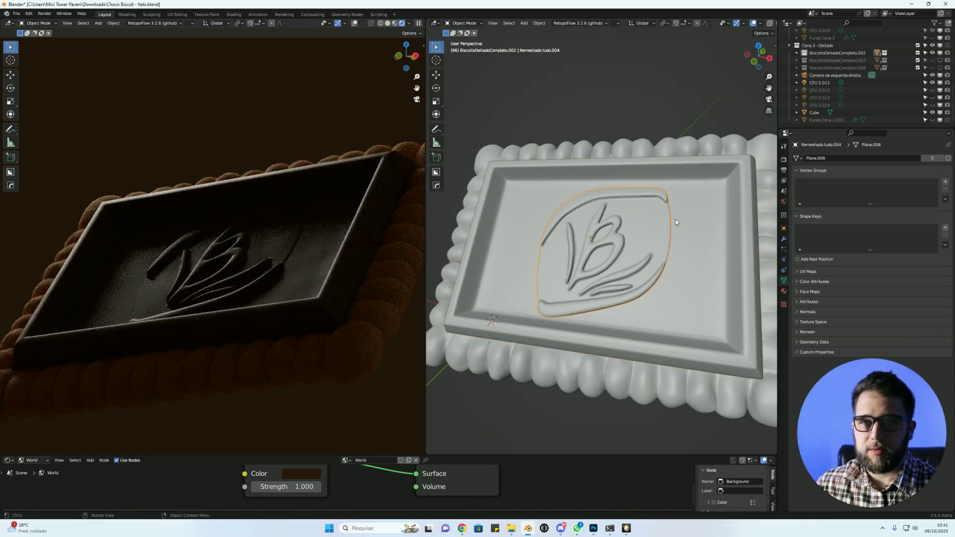
right_click(652, 226)
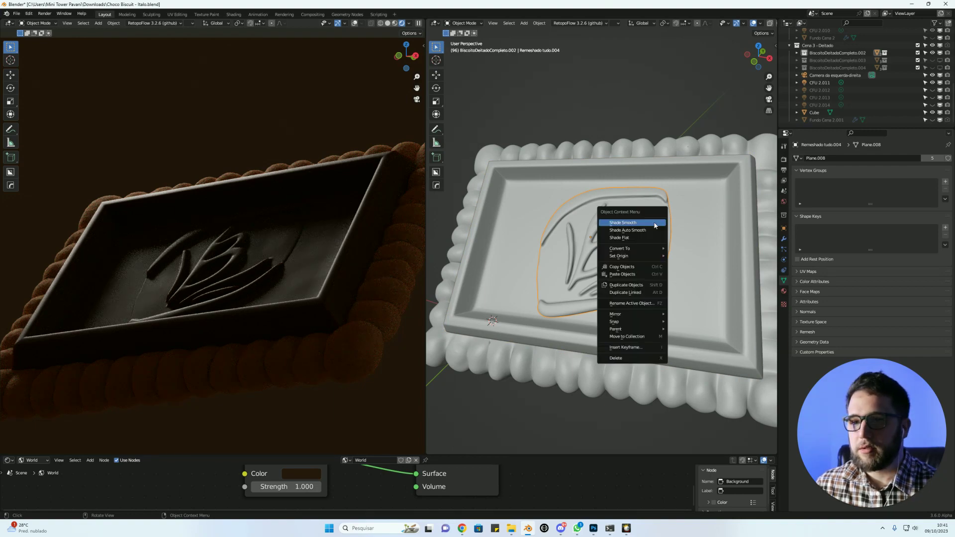
click(654, 226)
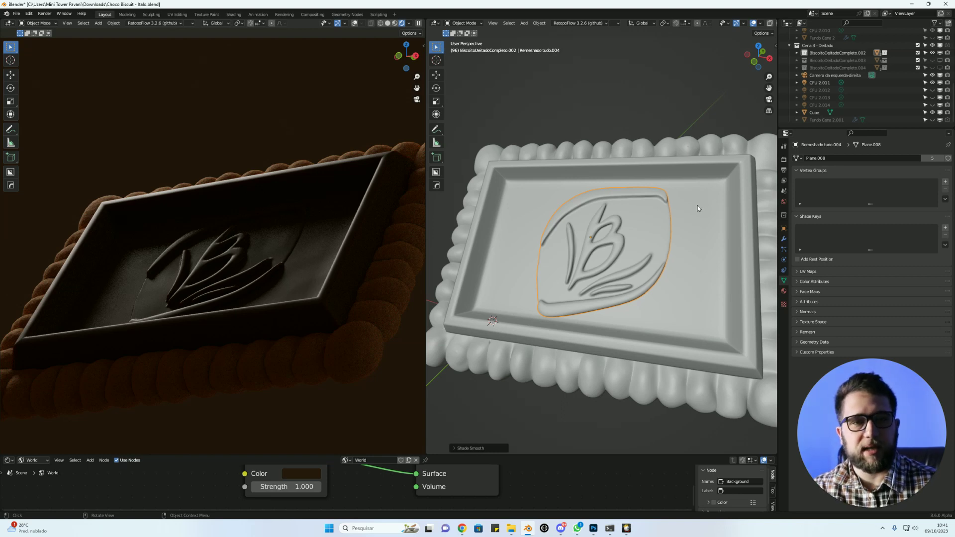
mouse_move(662, 234)
middle_down()
mouse_move(666, 243)
mouse_move(645, 220)
middle_up()
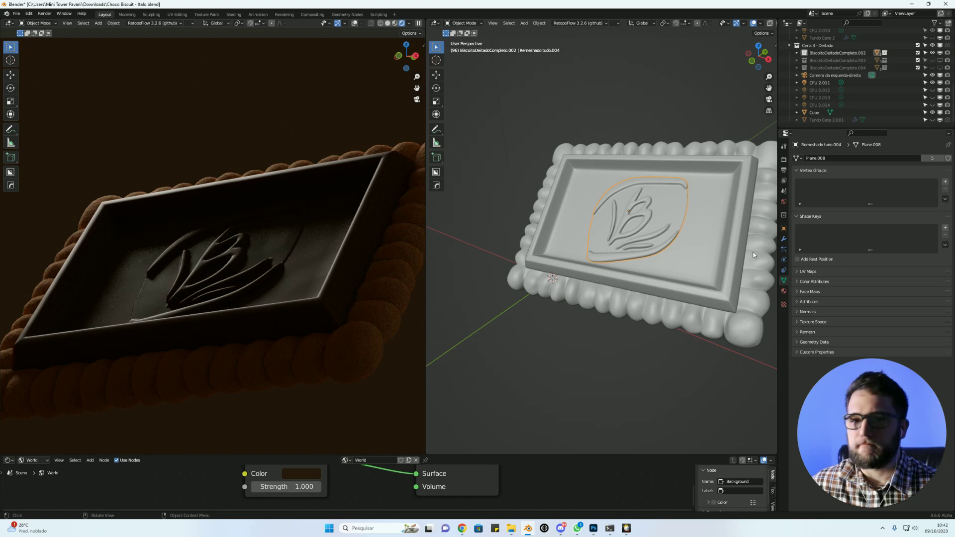
click(785, 239)
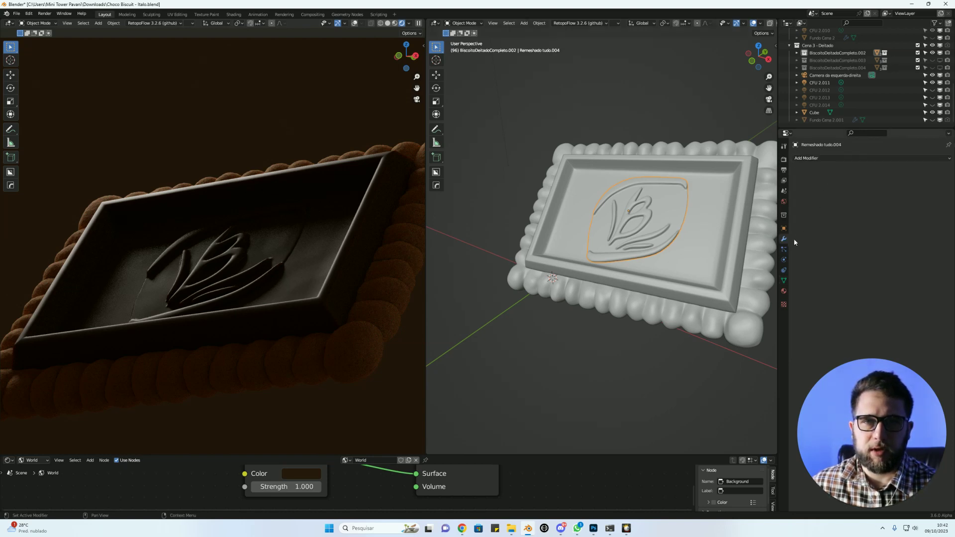
mouse_move(310, 281)
middle_down()
mouse_move(247, 219)
mouse_move(262, 225)
mouse_move(260, 255)
middle_up()
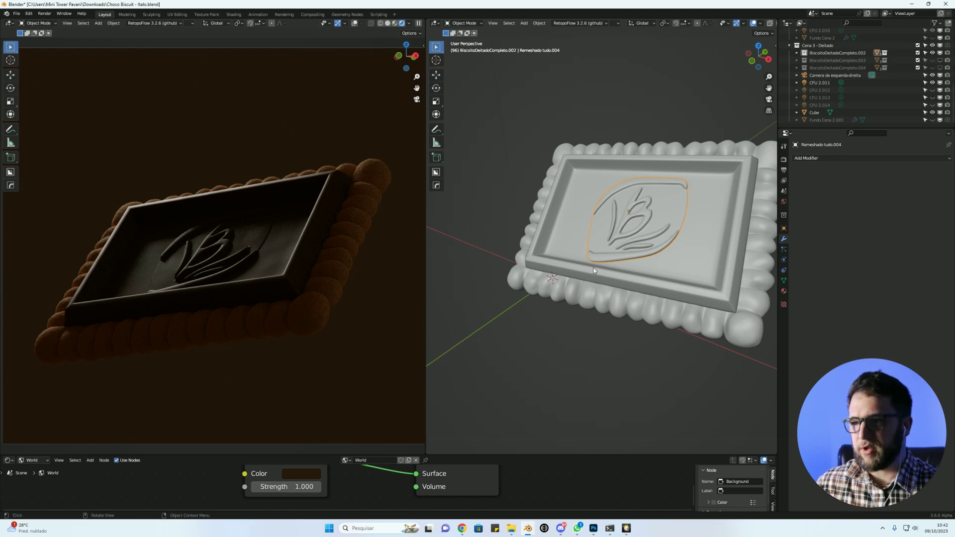
Switch to top view, select CFU 2.011 and move it up-left of the biscuit.
click(696, 254)
shift+click(649, 222)
scroll(655, 242, down, 2)
key(grave)
click(666, 209)
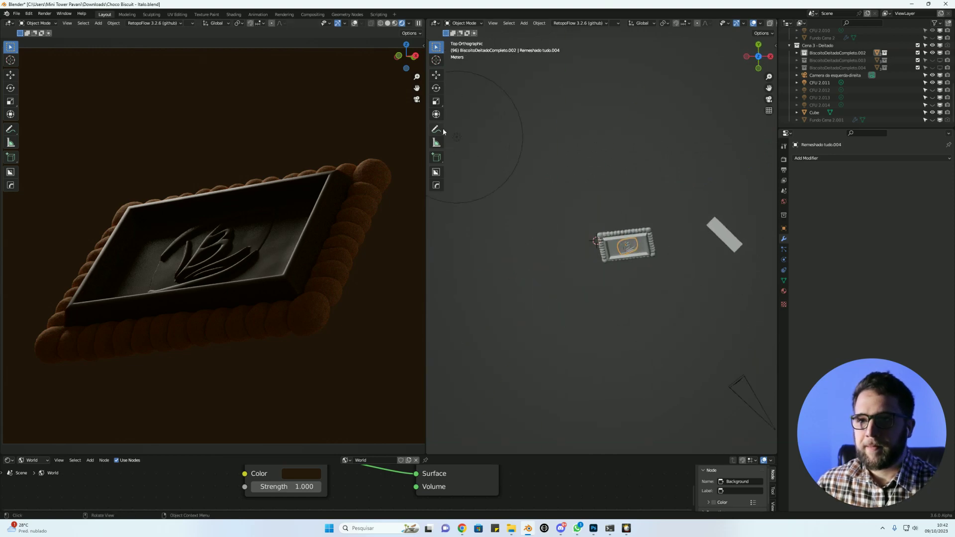
click(525, 186)
key(g)
click(568, 222)
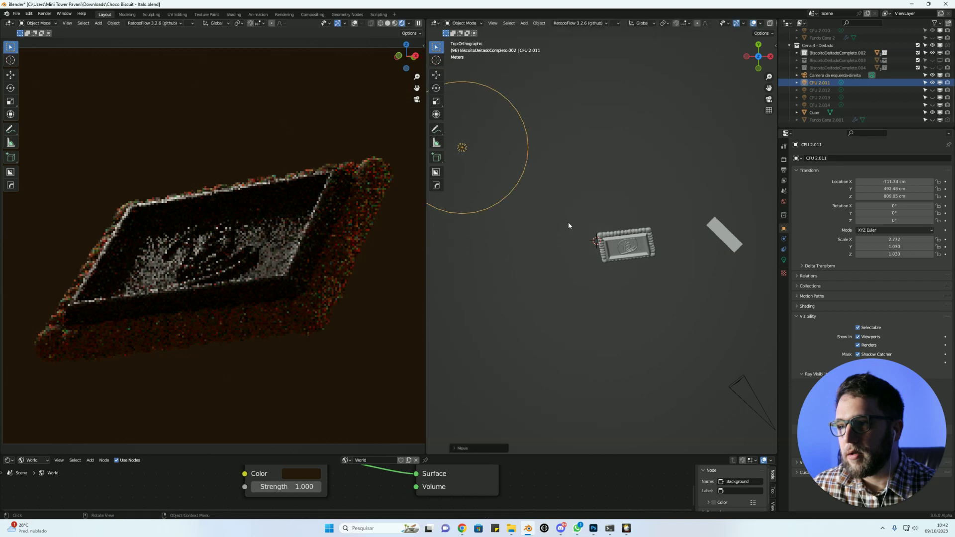
key(g)
click(550, 198)
Try further positions for CFU 2.011, ending further right and down.
mouse_move(567, 219)
shift+middle_down()
mouse_move(590, 202)
mouse_move(595, 228)
shift+middle_up()
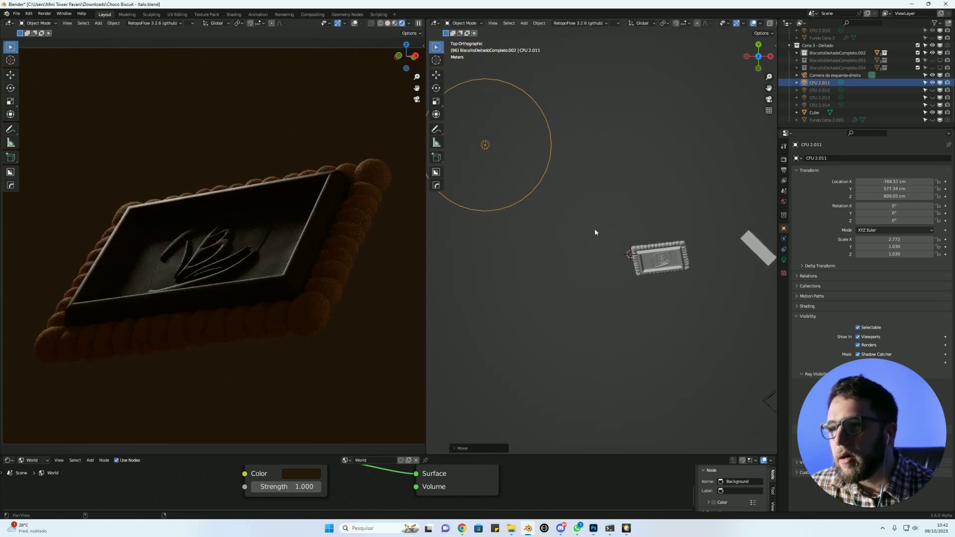
key(g)
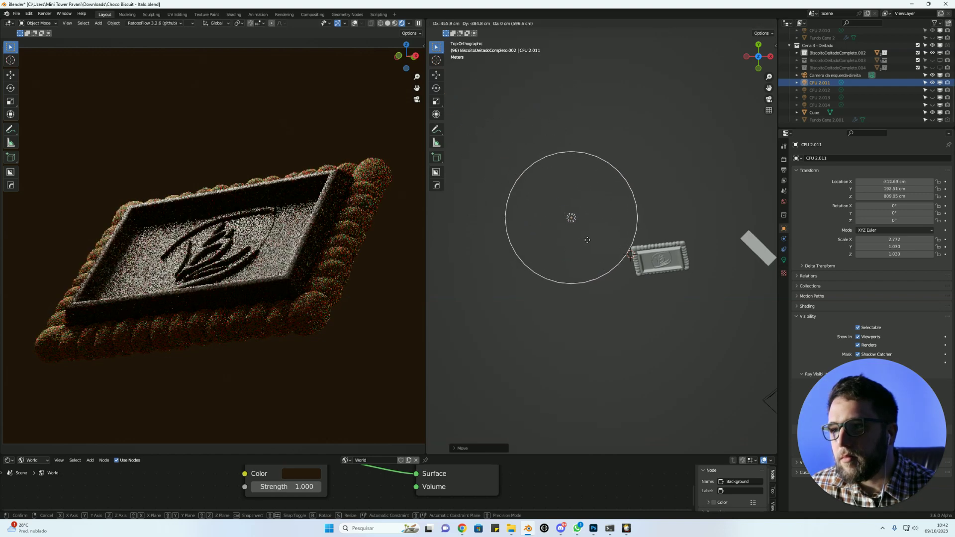
click(585, 232)
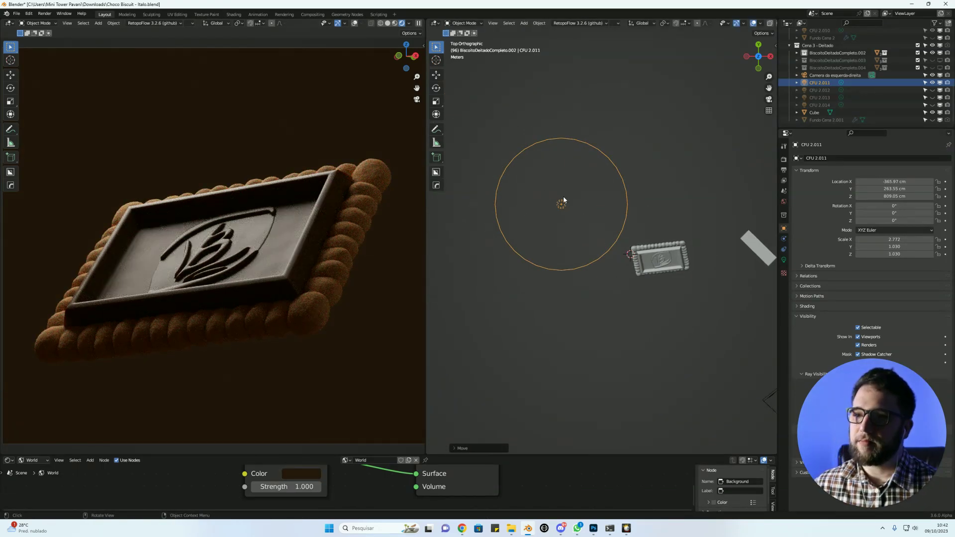
key(g)
click(542, 215)
key(g)
click(546, 217)
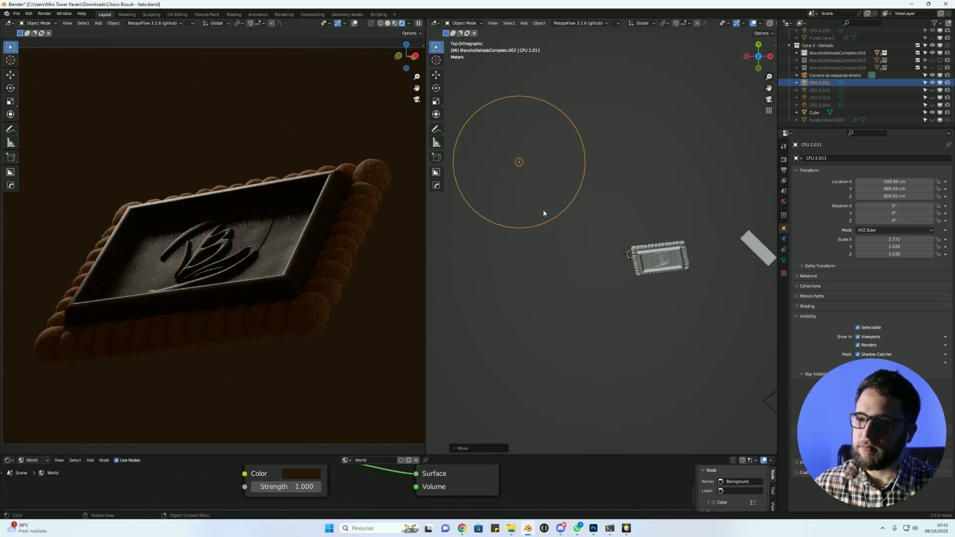
key(g)
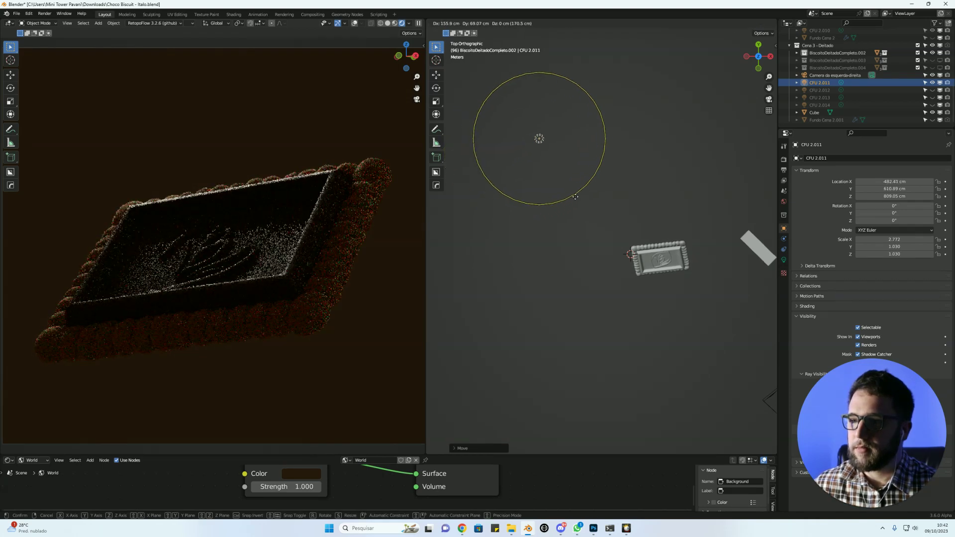
click(636, 223)
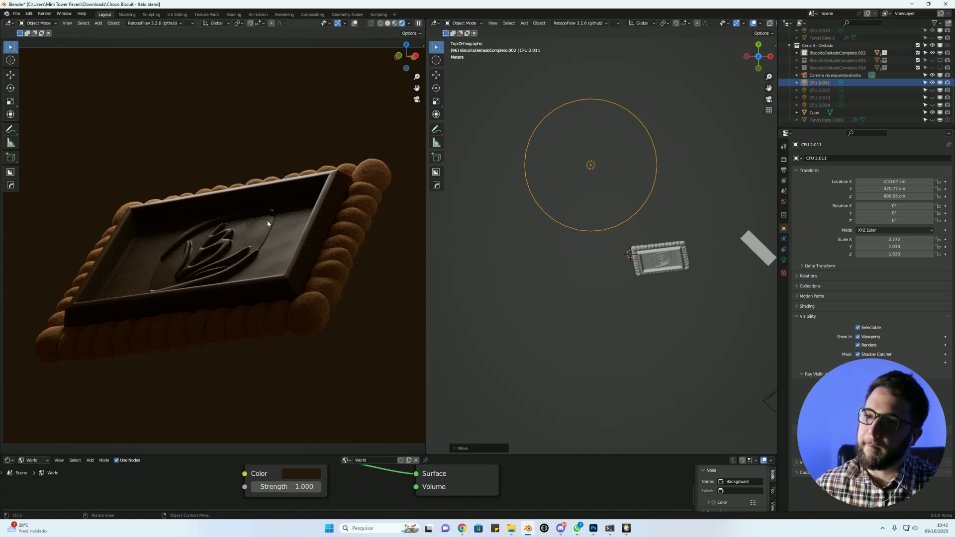
Move CFU 2.011 closer to the biscuit, then far up-left of it.
key(g)
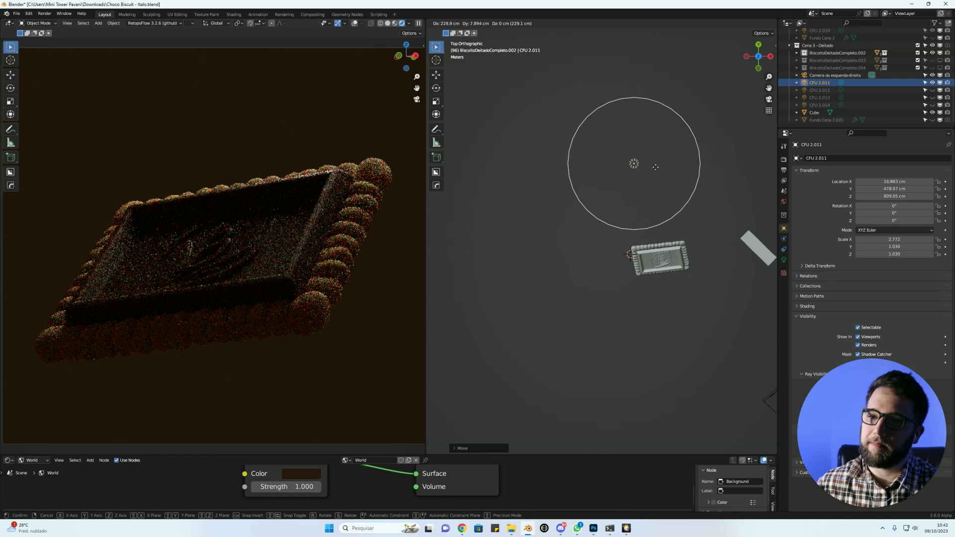
click(658, 206)
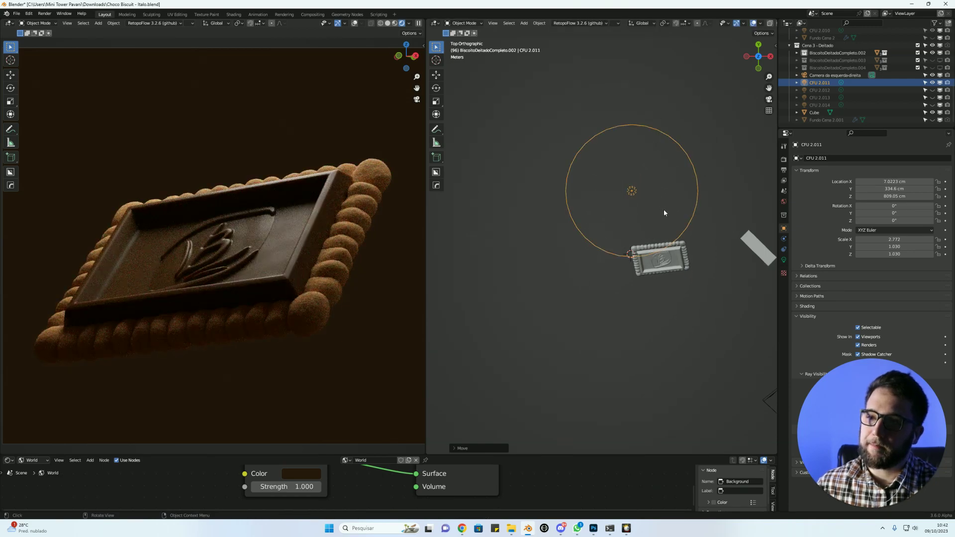
key(g)
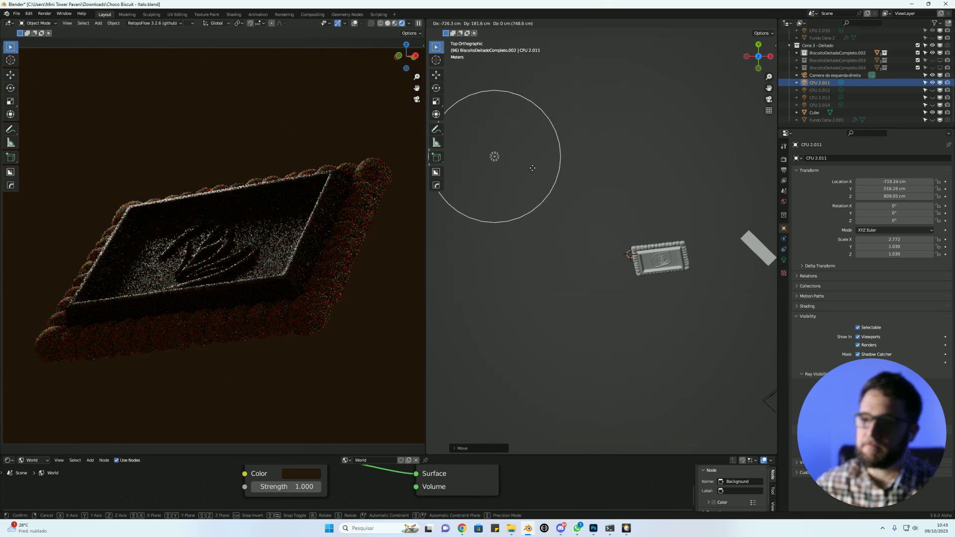
click(525, 168)
shift+middle_drag(573, 185, 625, 194)
key(g)
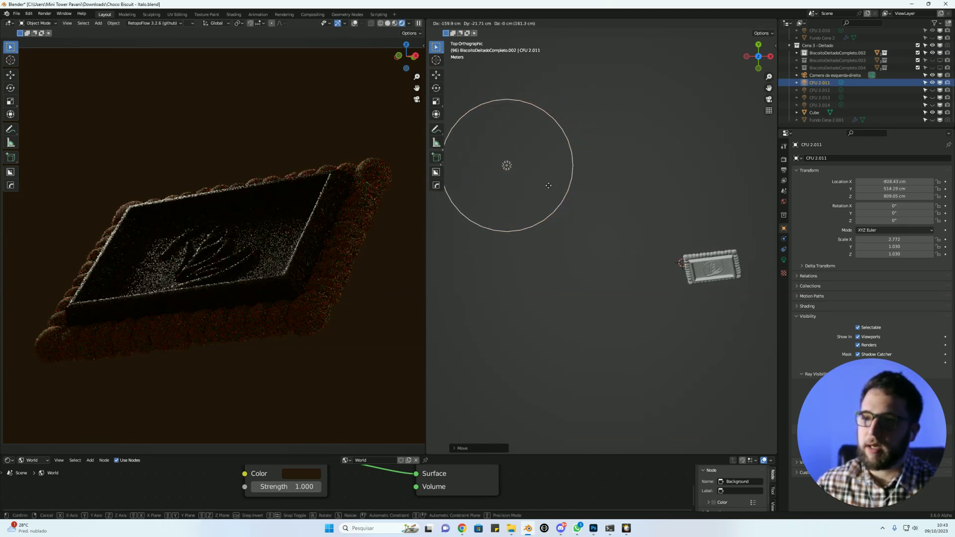
click(519, 209)
shift+middle_drag(519, 209, 619, 226)
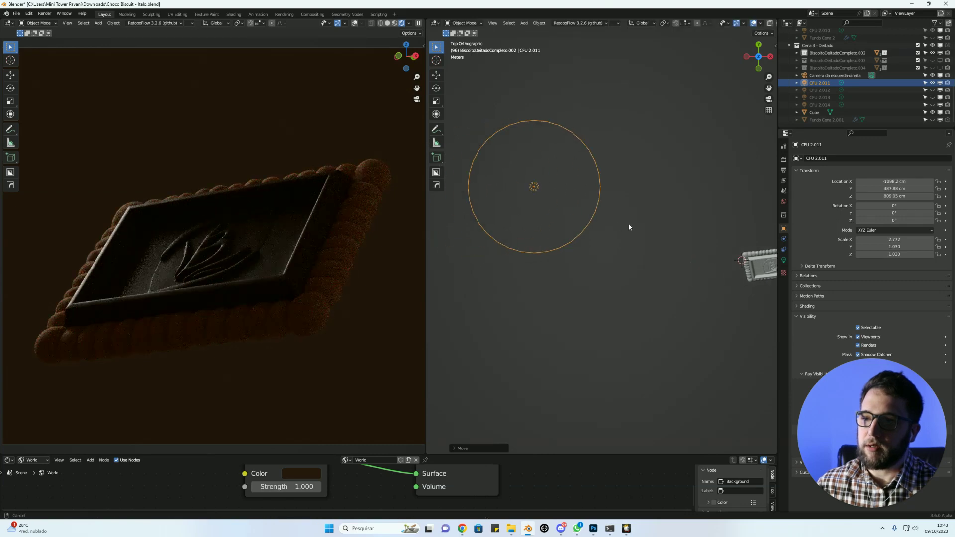
scroll(212, 261, up, 3)
scroll(231, 179, up, 2)
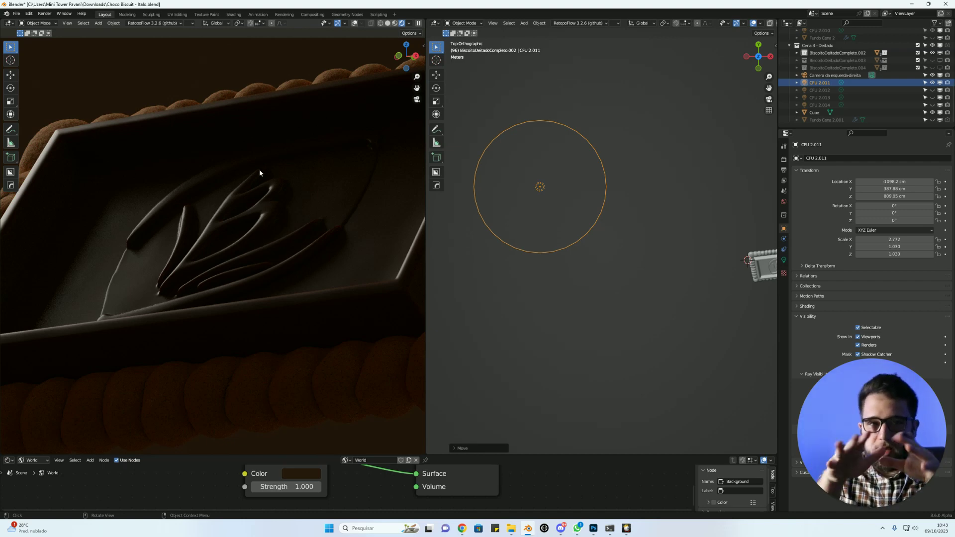
Check the render from a new angle and nudge CFU 2.011 to about X -995, Y 518 cm.
scroll(547, 213, down, 1)
scroll(548, 213, down, 2)
mouse_move(347, 226)
middle_down()
mouse_move(261, 249)
mouse_move(279, 239)
middle_up()
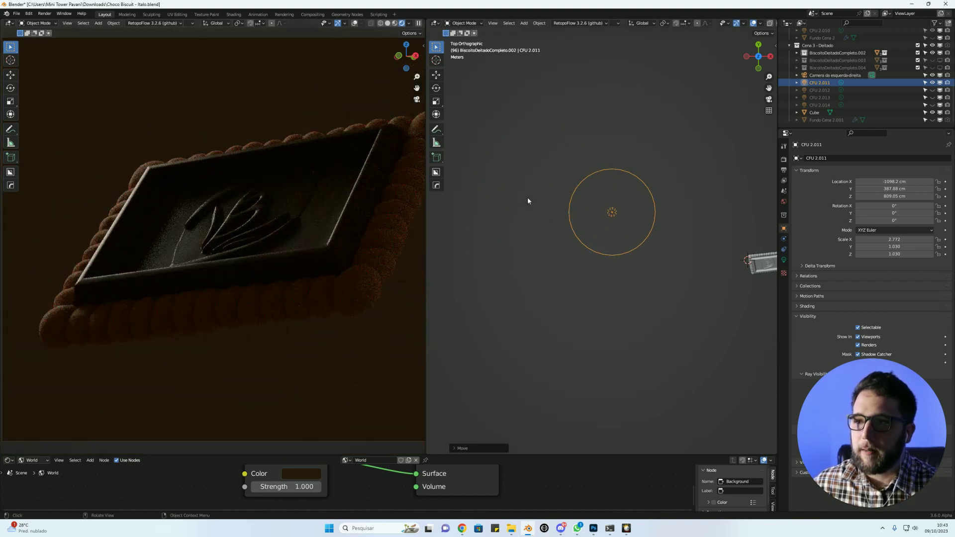
shift+middle_drag(527, 199, 420, 206)
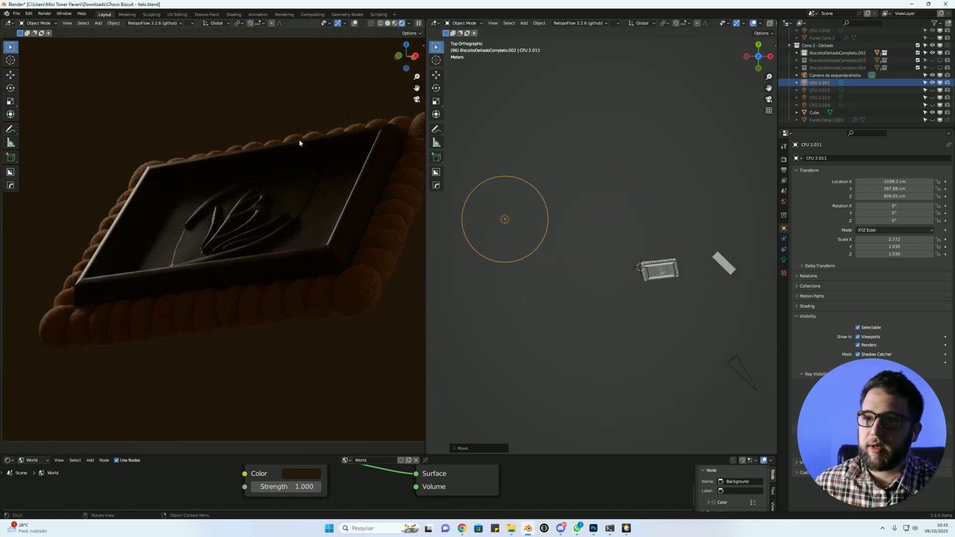
key(g)
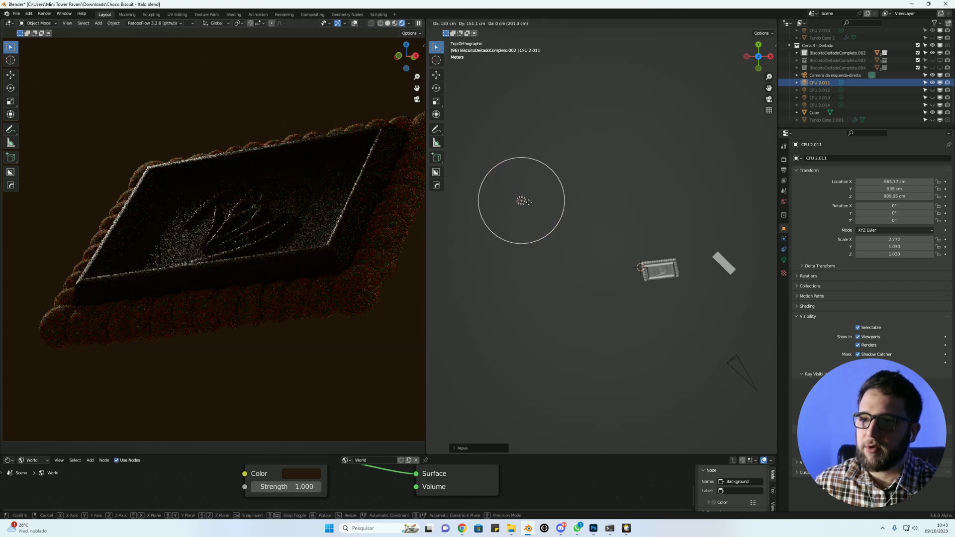
click(525, 206)
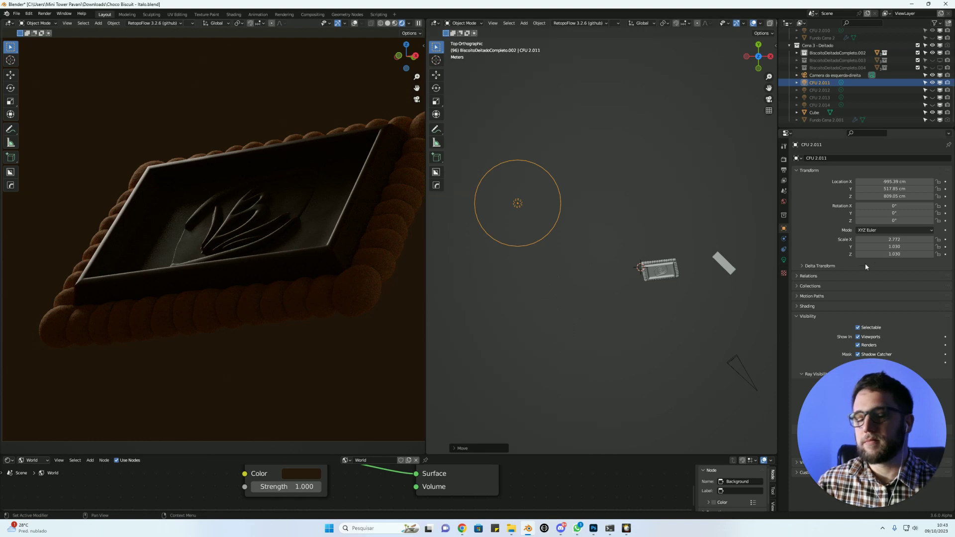
click(784, 260)
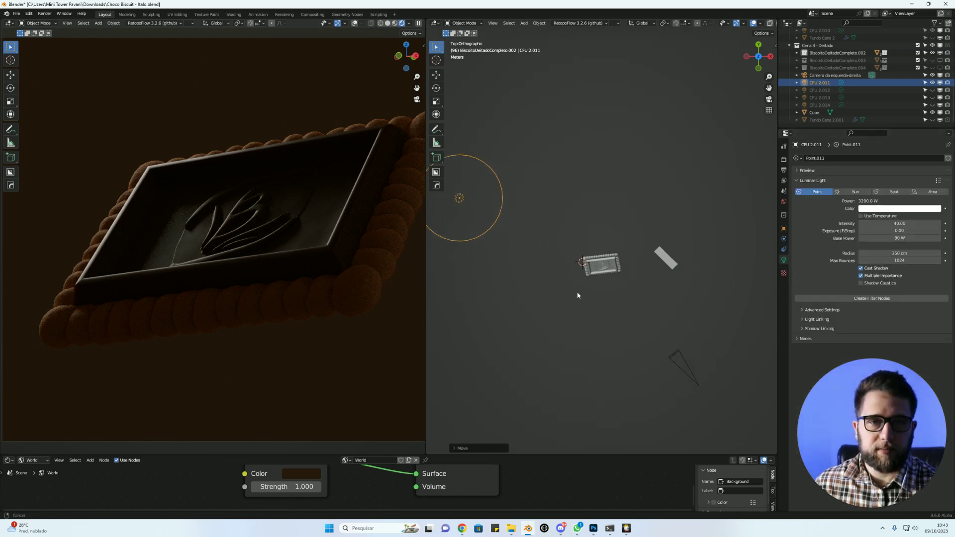
Duplicate the light up-right of the biscuit as CFU 2.015 and delete lights CFU 2.012–2.014.
key(shift+d)
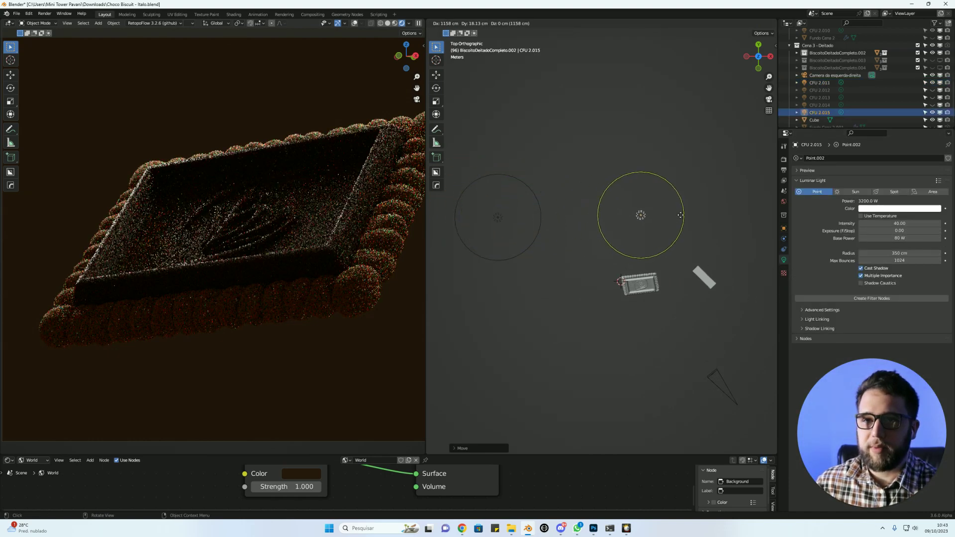
click(675, 209)
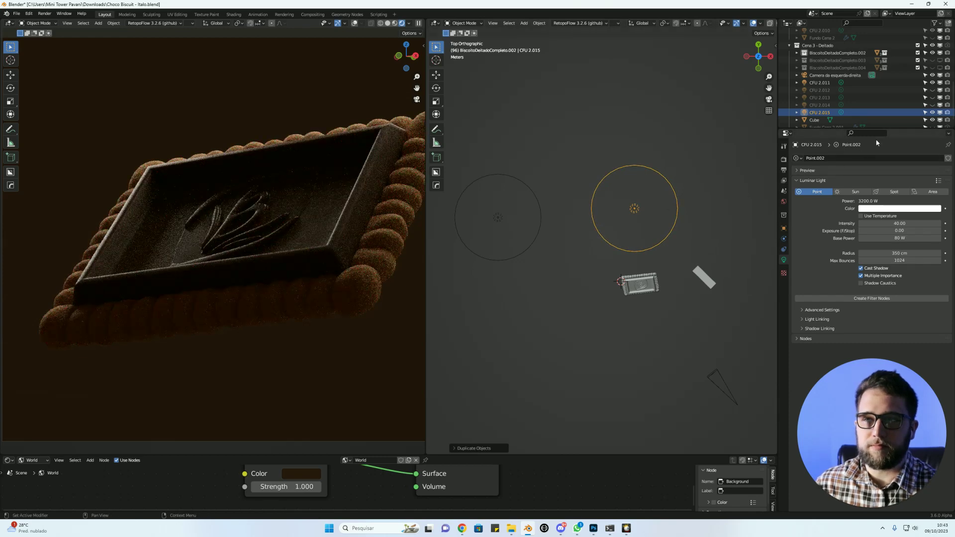
click(829, 93)
key(Delete)
click(830, 98)
key(Delete)
key(Delete)
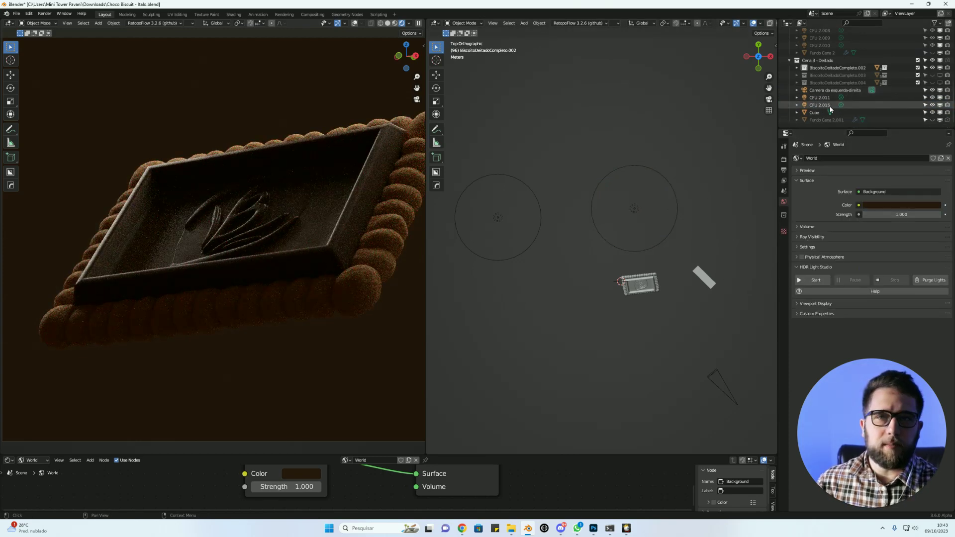
Turn off the Cube's viewport and render visibility.
click(826, 112)
click(939, 113)
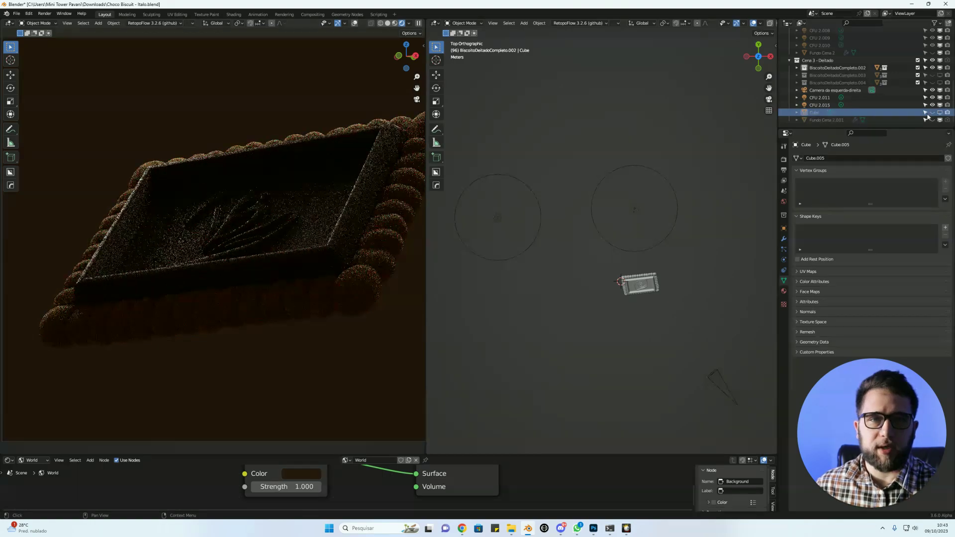
click(929, 118)
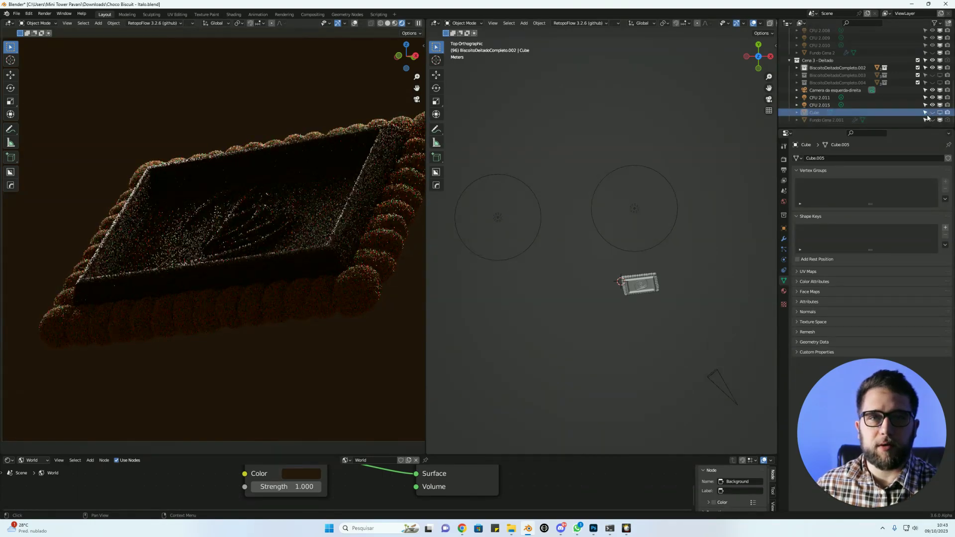
click(823, 97)
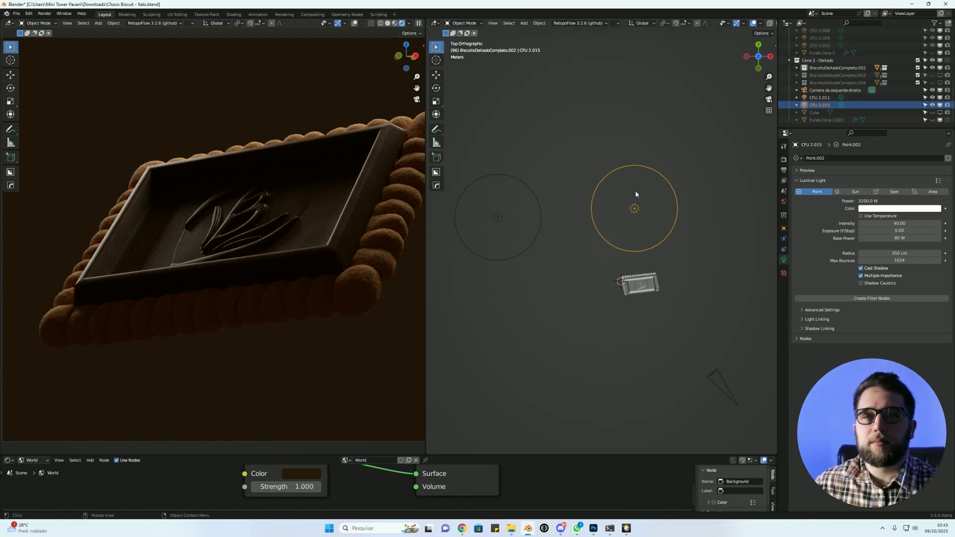
Move CFU 2.015 down-left toward the biscuit and set its radius to 450 cm.
drag(638, 213, 627, 231)
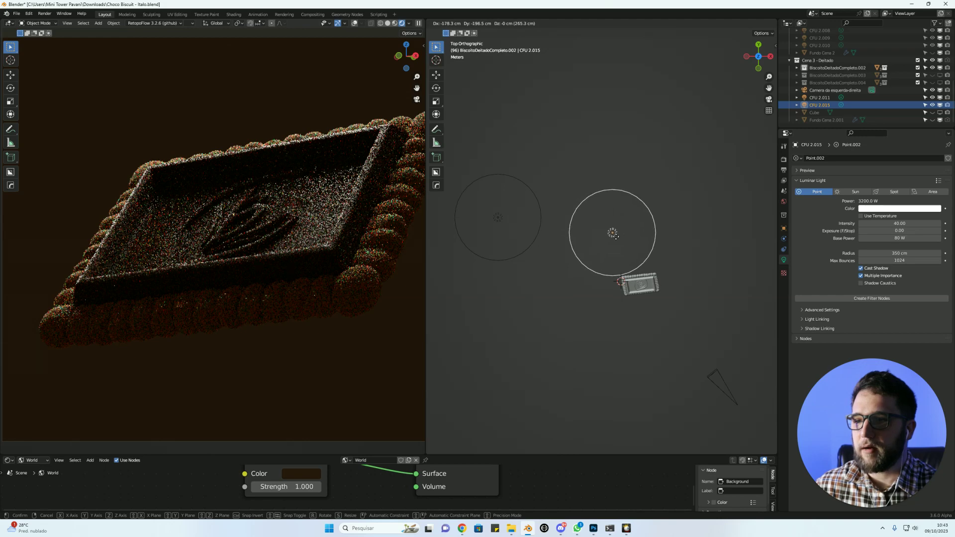
drag(626, 231, 612, 240)
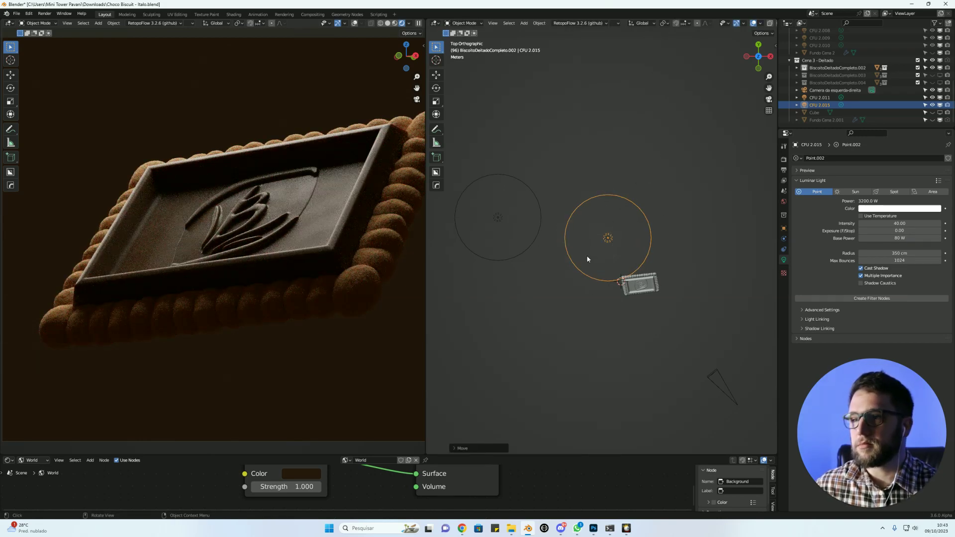
key(KP_0)
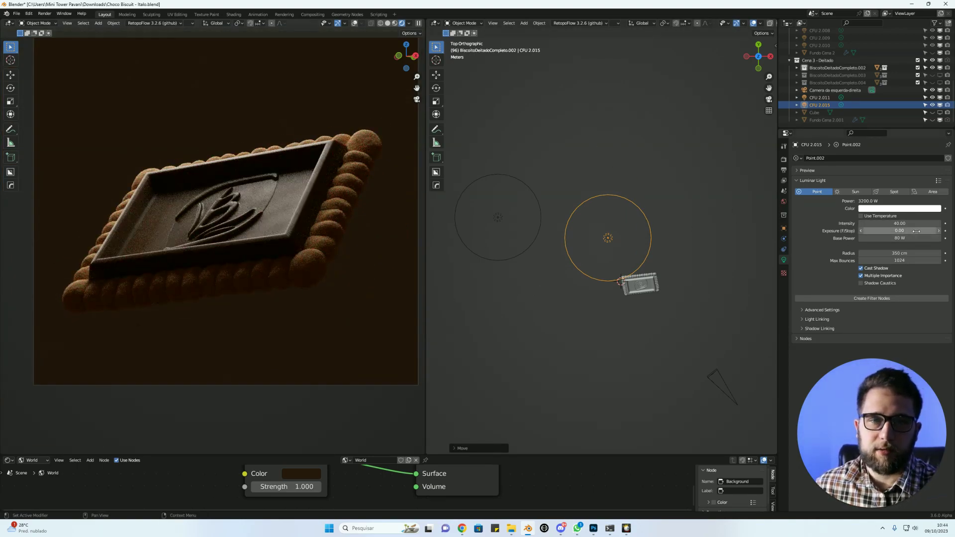
click(916, 253)
text(450)
key(Return)
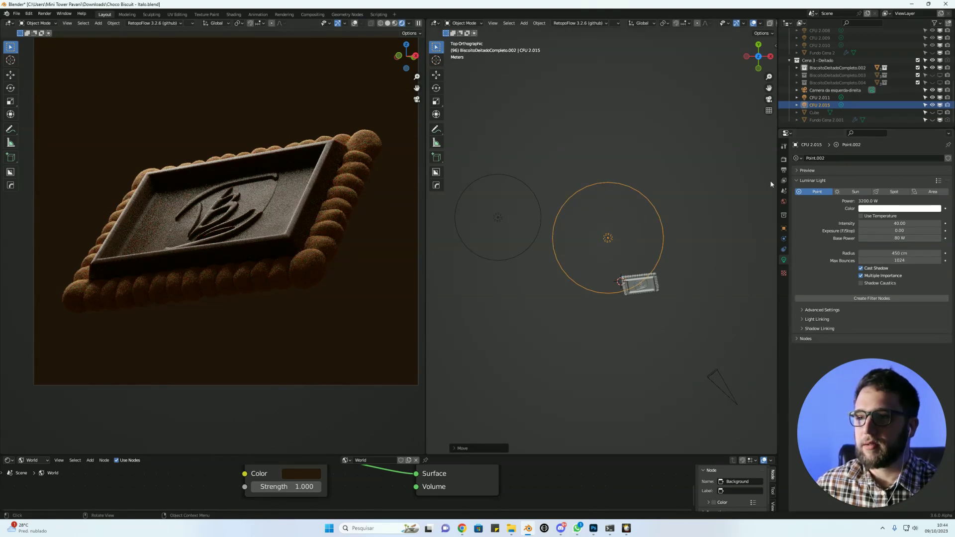
Compare lighting by toggling the other lights, then shrink the radius to 200 cm.
click(933, 98)
click(933, 98)
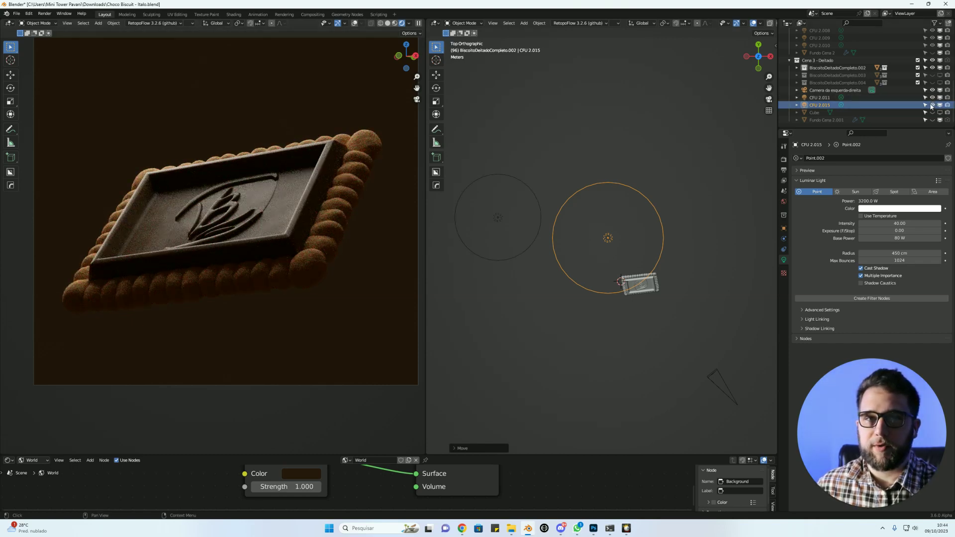
click(816, 105)
click(933, 97)
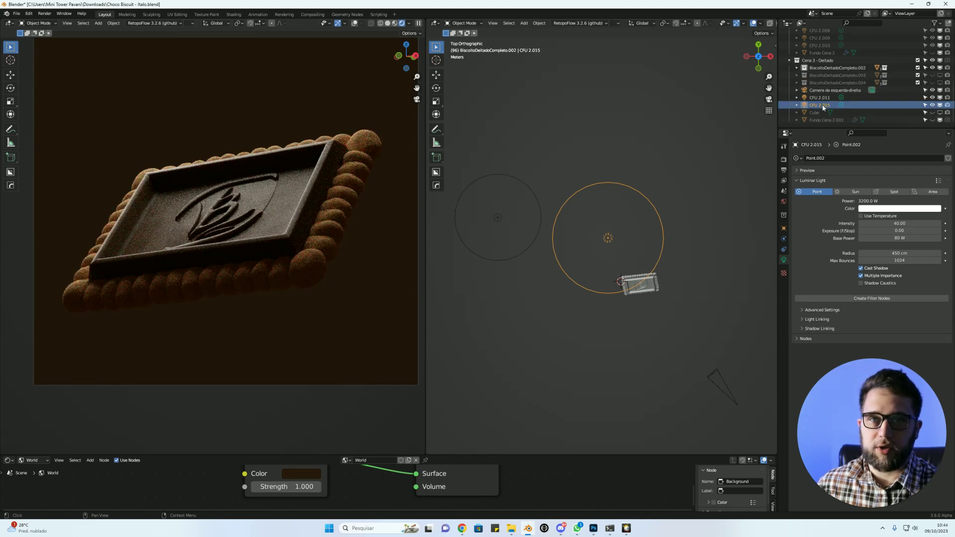
click(900, 253)
text(2)
key(Return)
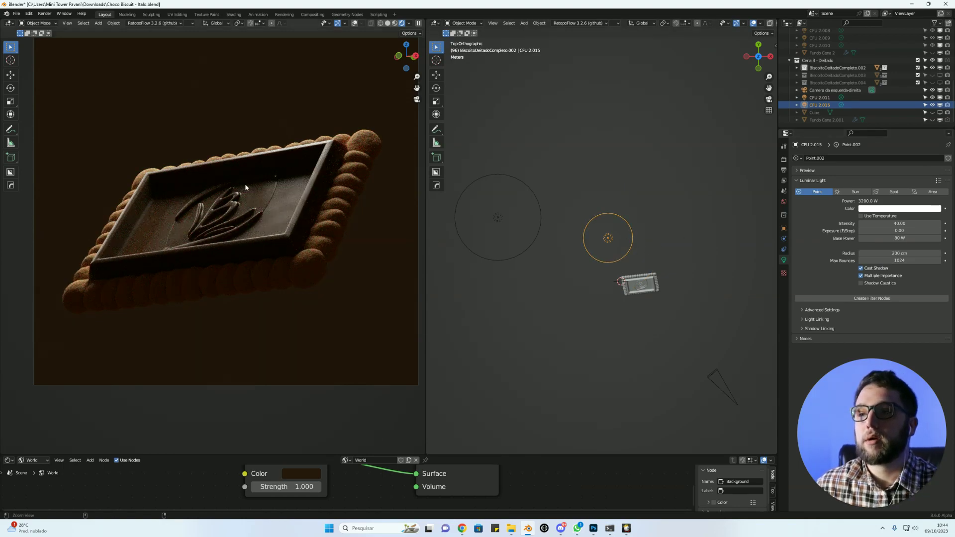
Shift CFU 2.015 slightly right and view the result through the scene camera.
scroll(245, 183, up, 4)
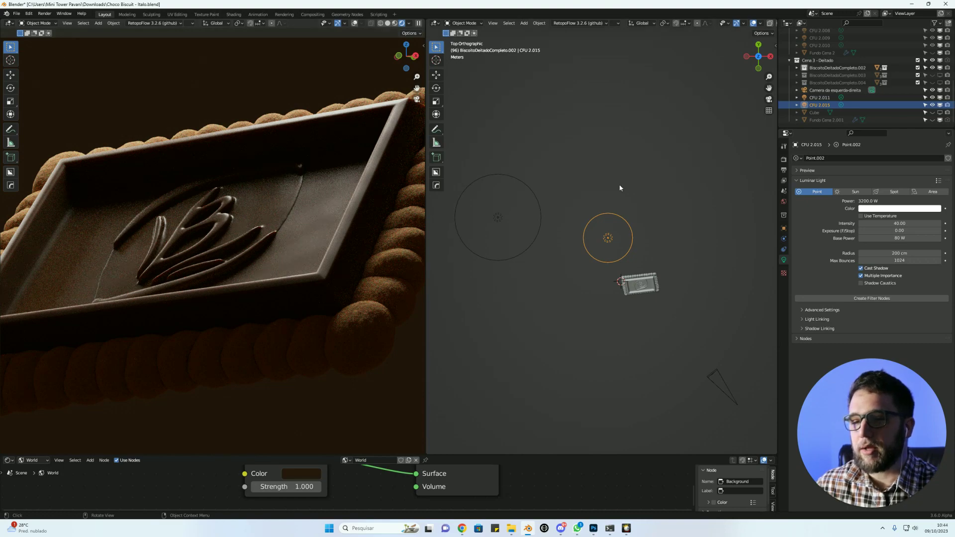
key(g)
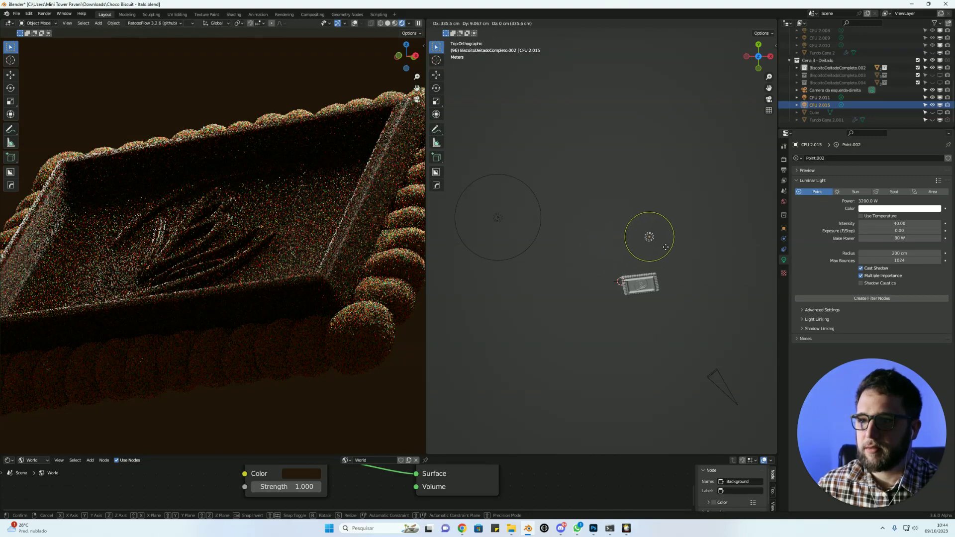
click(652, 239)
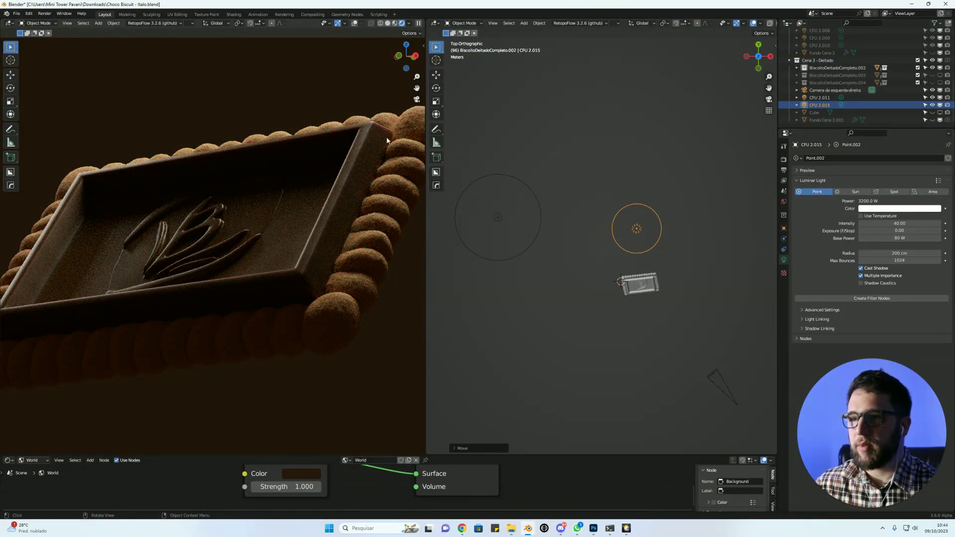
key(grave)
click(512, 254)
scroll(700, 193, up, 3)
scroll(670, 222, up, 2)
key(shift+space)
key(d)
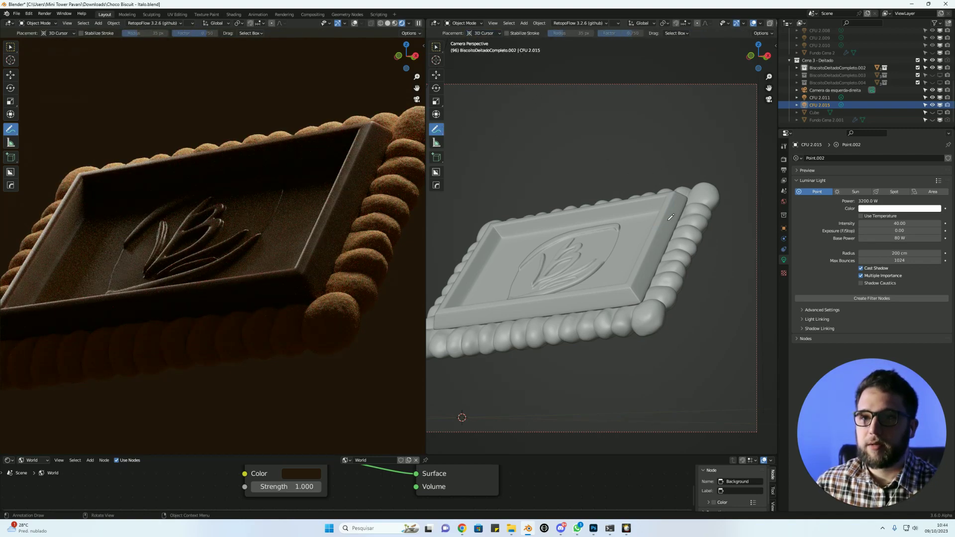
drag(671, 218, 678, 197)
click(479, 38)
click(525, 71)
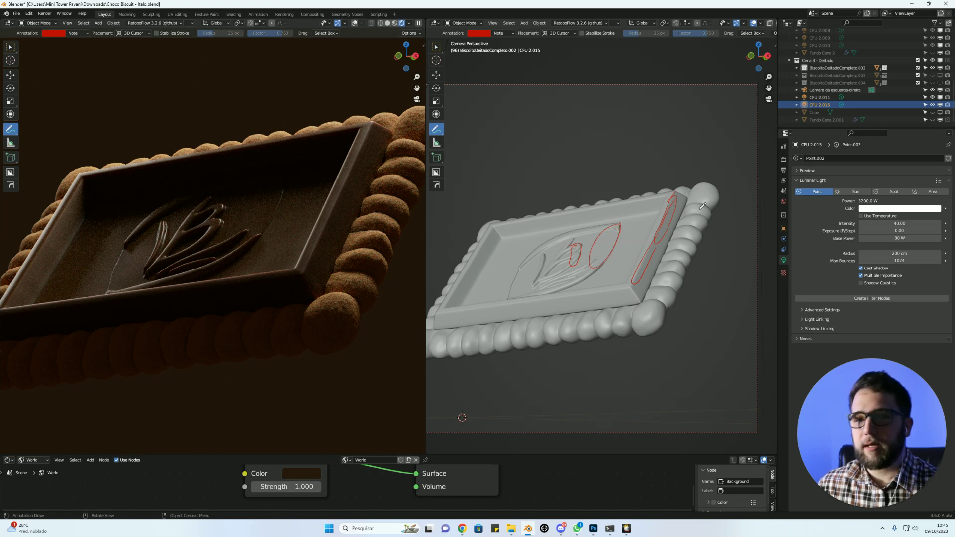
drag(695, 198, 704, 259)
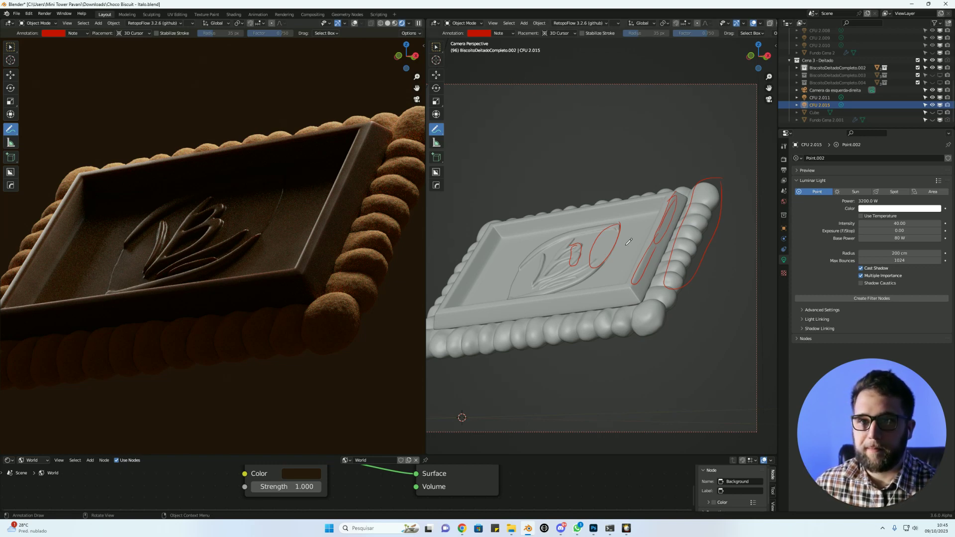
key(ctrl+z)
key(ctrl+z)
key(ctrl+z)
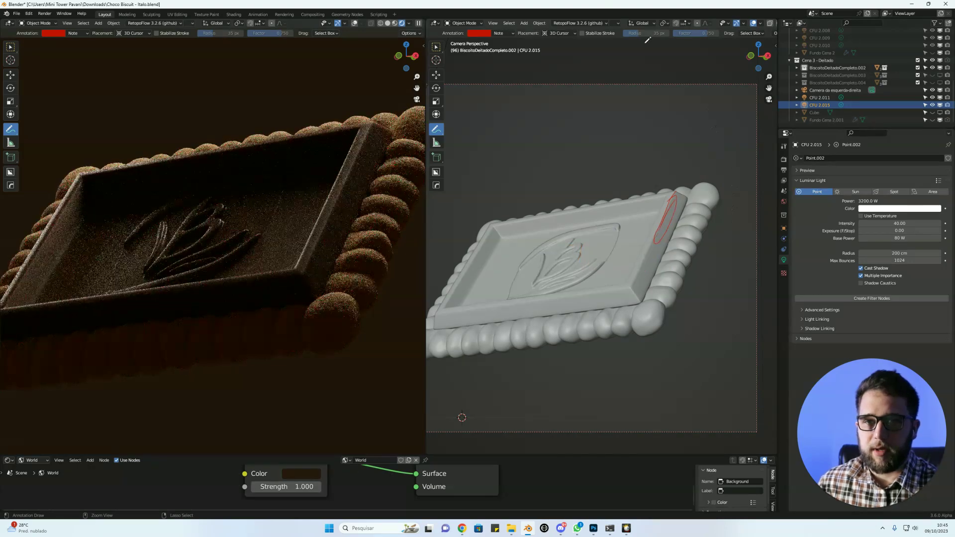
click(435, 47)
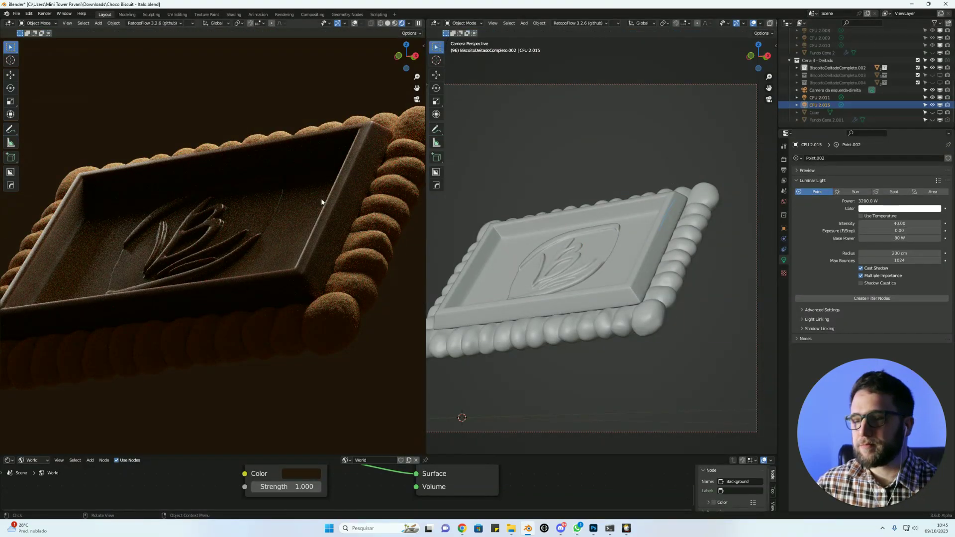
In the second view's top view, place CFU 2.015 just above the biscuit.
scroll(574, 211, down, 1)
key(KP_7)
shift+middle_drag(619, 214, 643, 220)
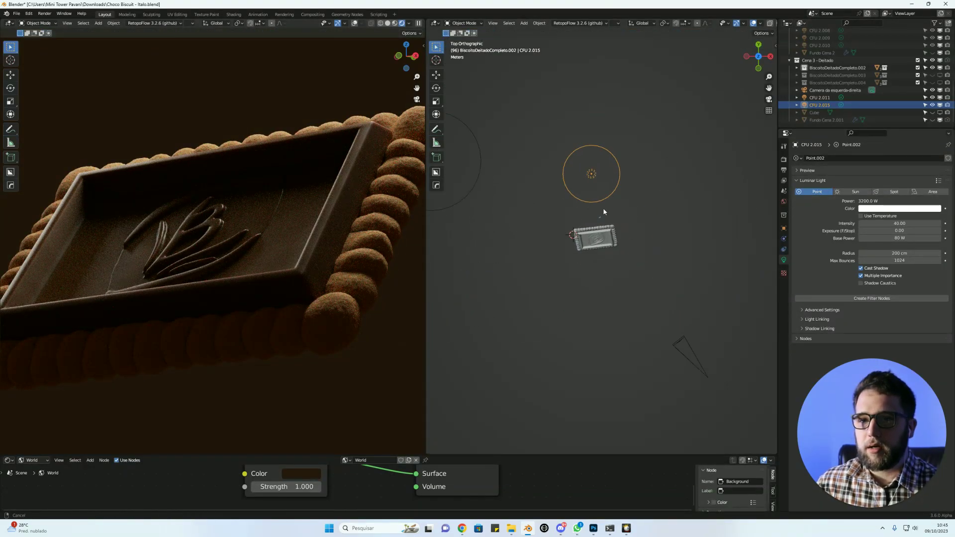
key(g)
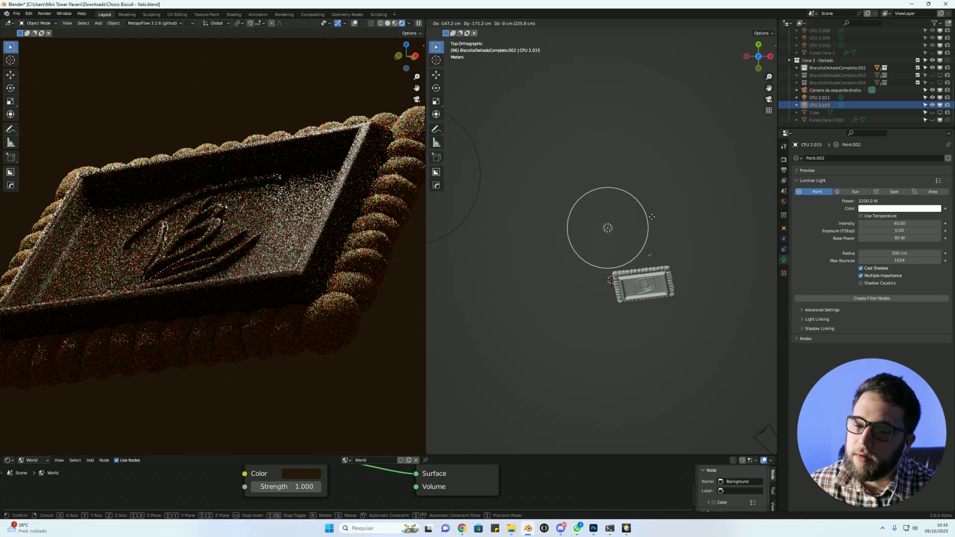
click(652, 218)
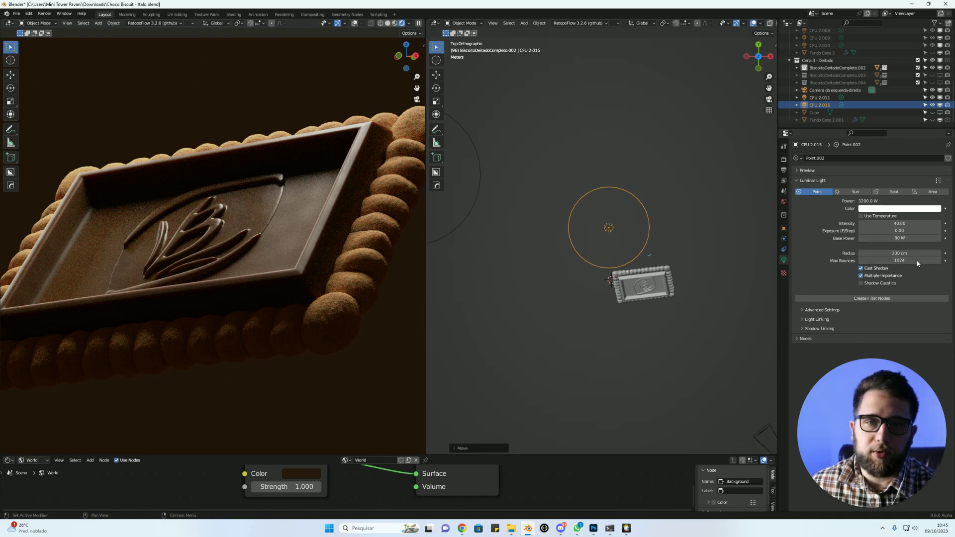
Set the CFU 2.015 radius to 253 cm and nudge the light slightly up-left.
click(899, 253)
text(300)
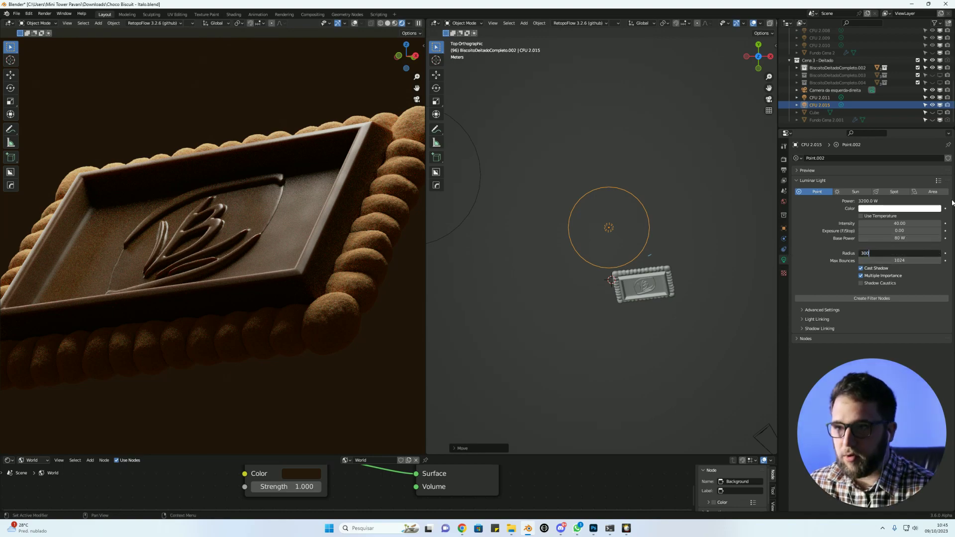
key(Return)
drag(909, 256, 888, 257)
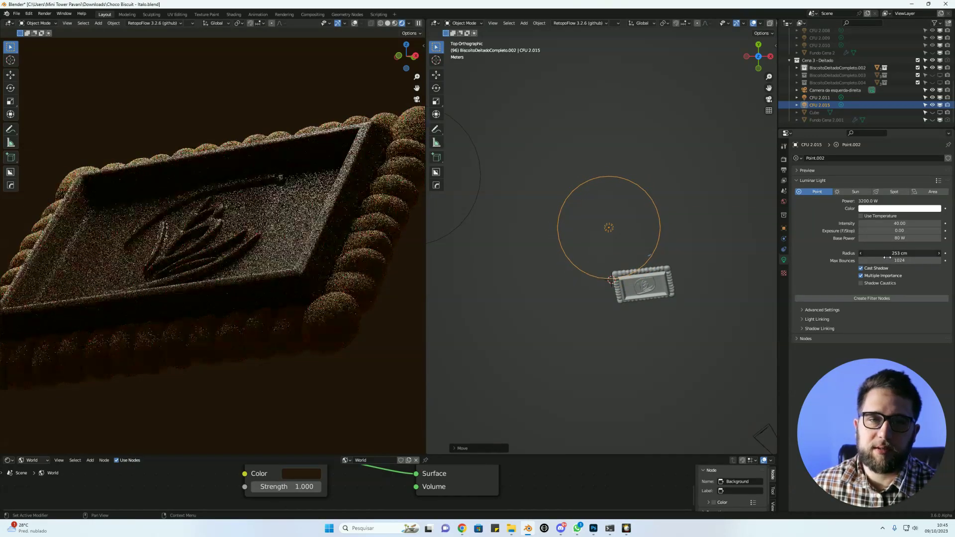
drag(888, 257, 886, 257)
key(g)
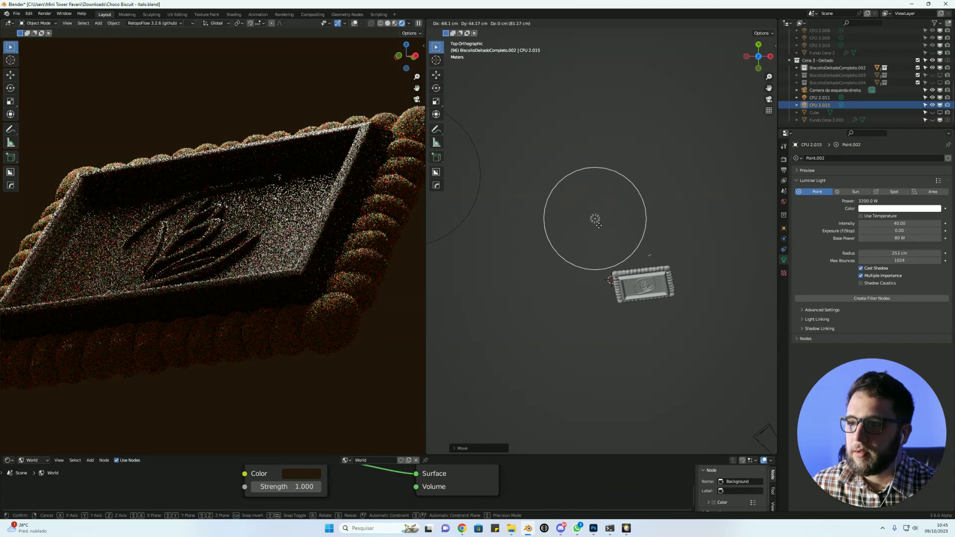
click(600, 224)
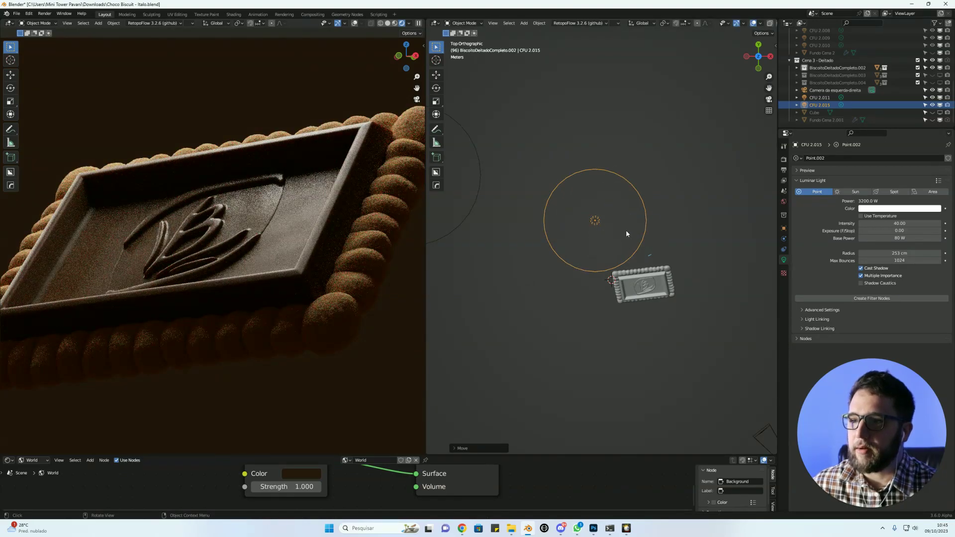
Raise the light's base power to 120 W and intensity to 60.
mouse_move(259, 200)
middle_down()
mouse_move(223, 164)
mouse_move(258, 173)
middle_up()
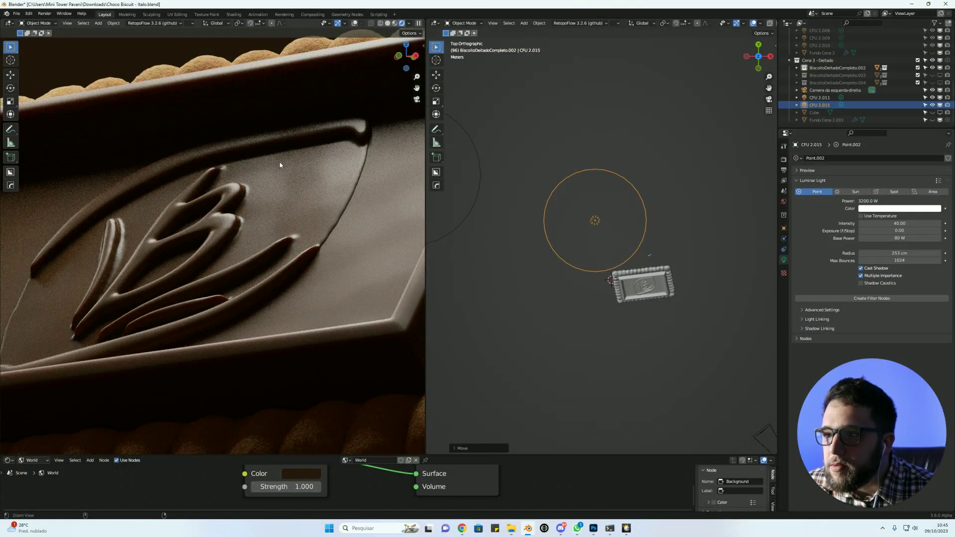
ctrl+middle_drag(280, 165, 294, 172)
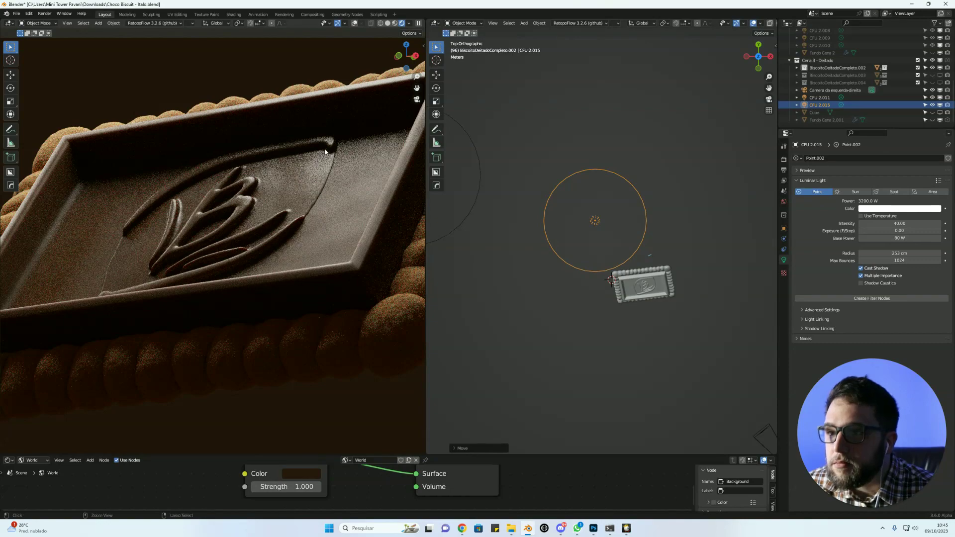
key(Escape)
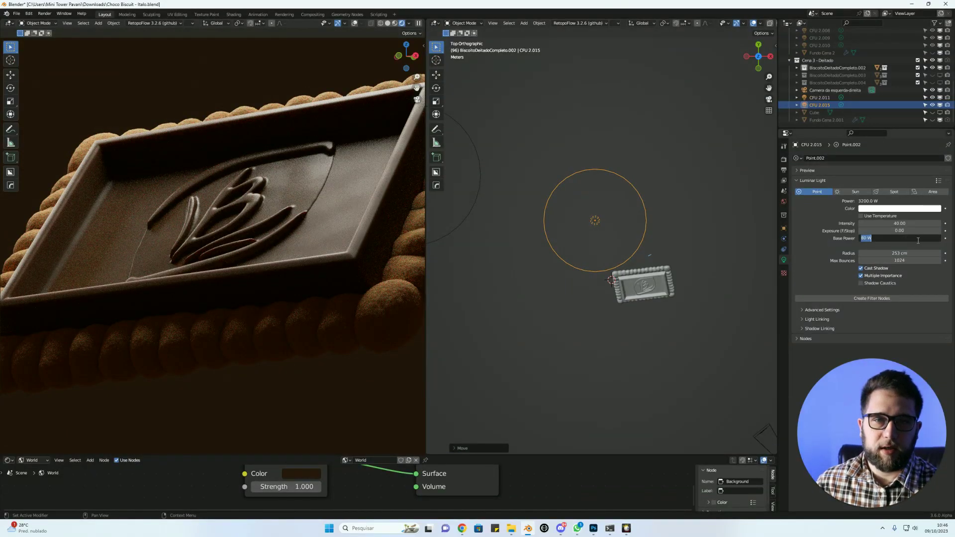
text(120)
key(Return)
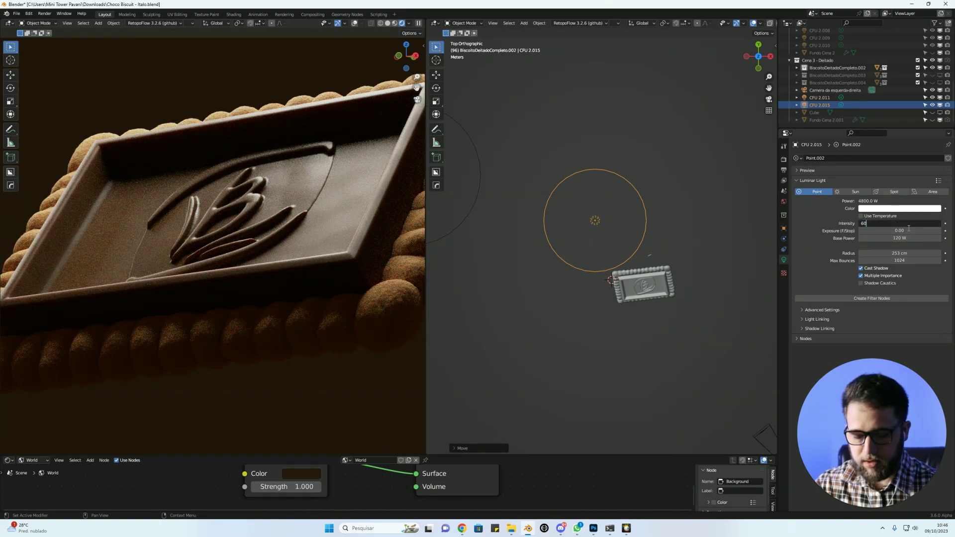
text(.00)
key(Return)
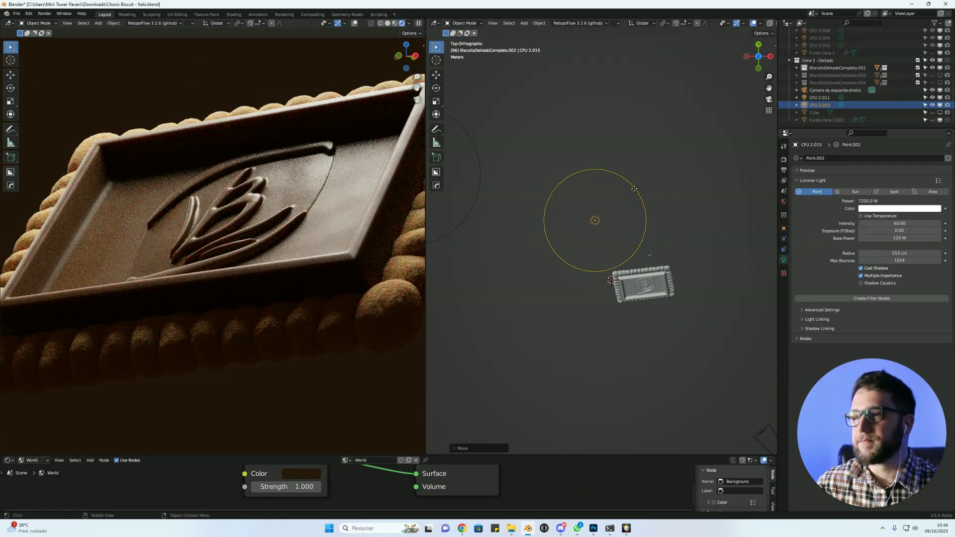
key(grave)
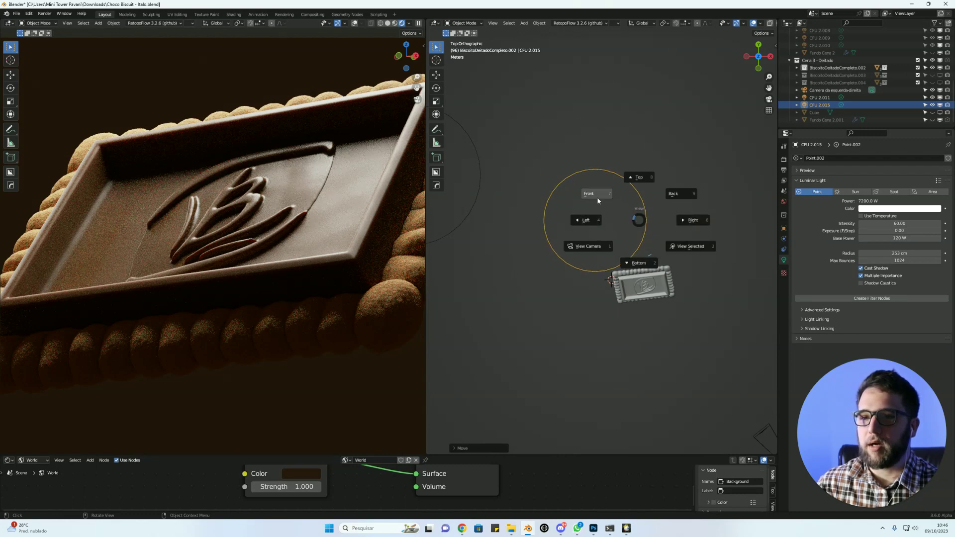
Raise the duplicated CFU 2.015 point light in Front view.
click(597, 197)
key(g)
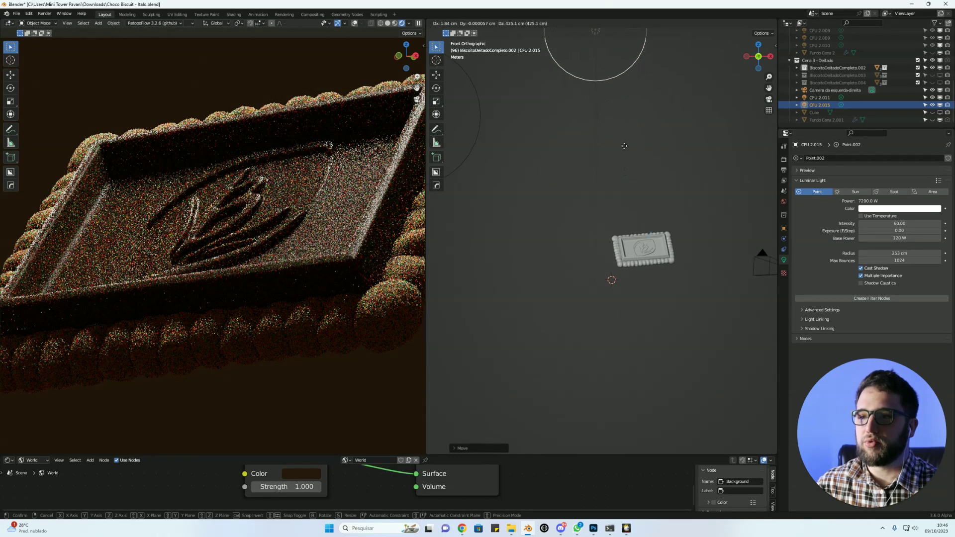
click(617, 178)
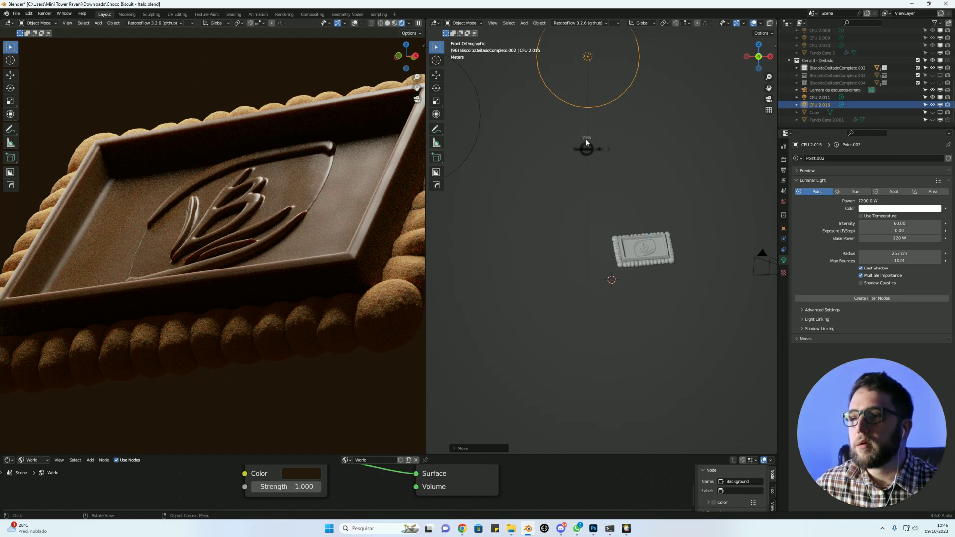
key(KP_7)
key(g)
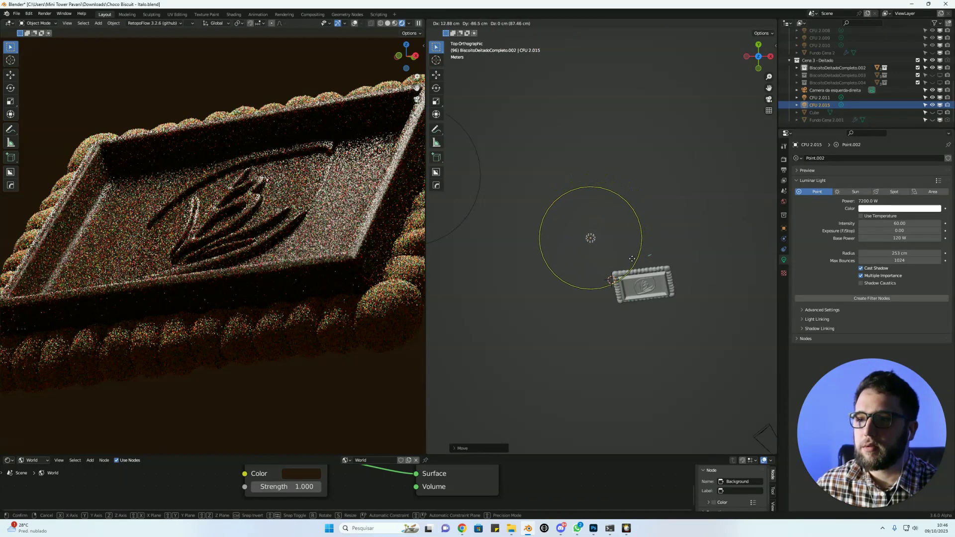
key(Escape)
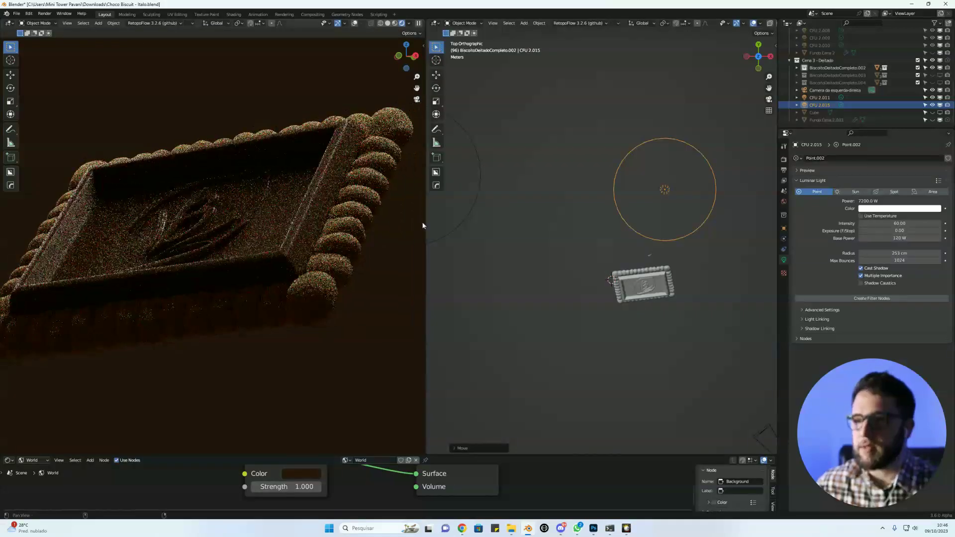
Place the light up-left of the biscuit in Top view and widen its radius to 391 cm.
key(g)
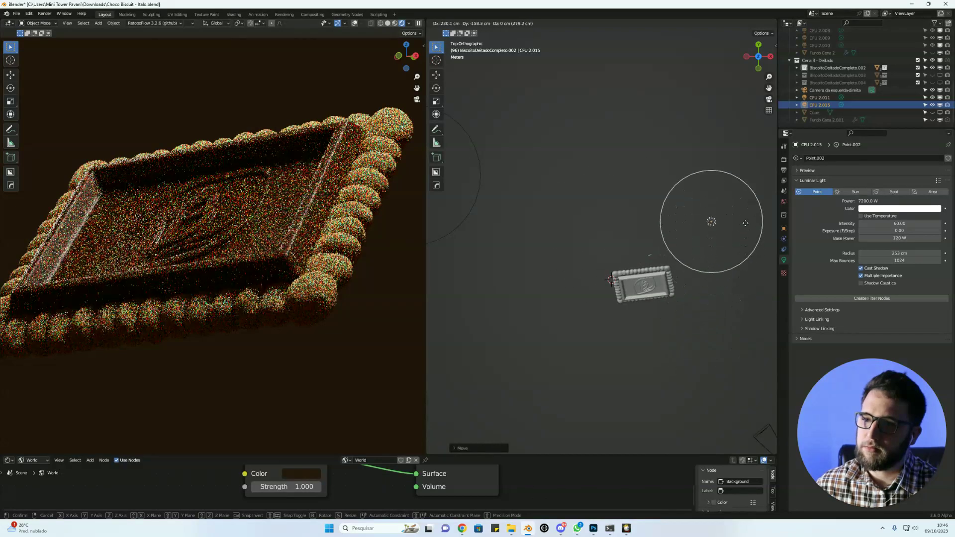
click(697, 209)
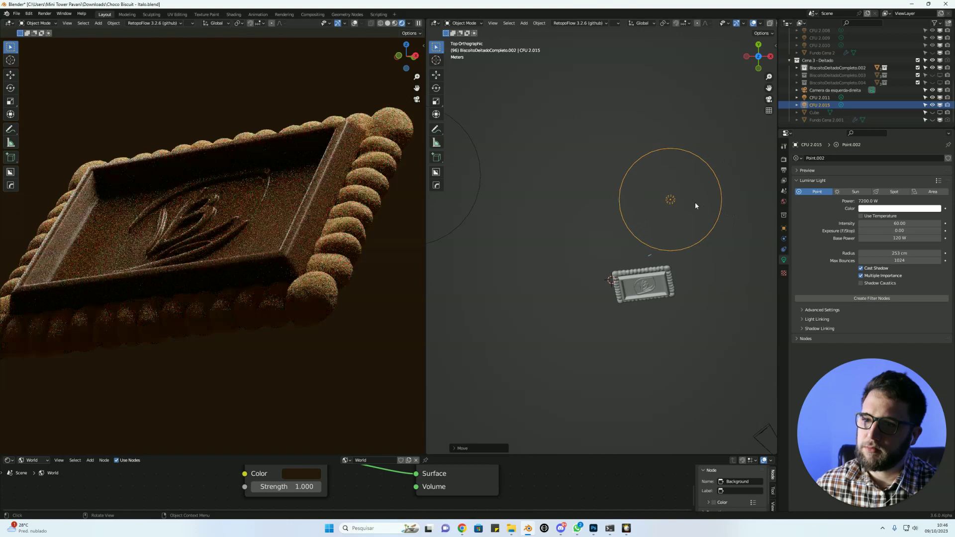
key(g)
click(676, 214)
key(g)
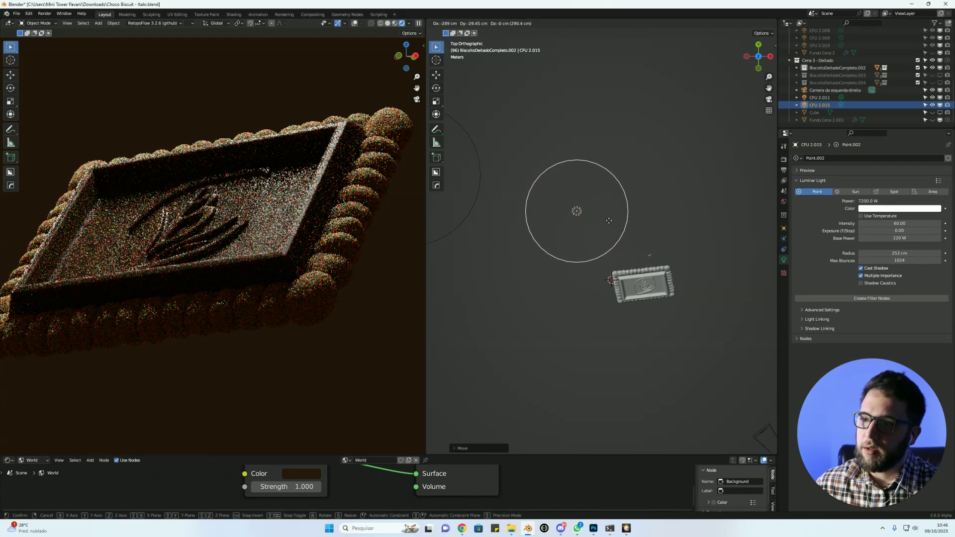
click(627, 215)
drag(895, 253, 943, 253)
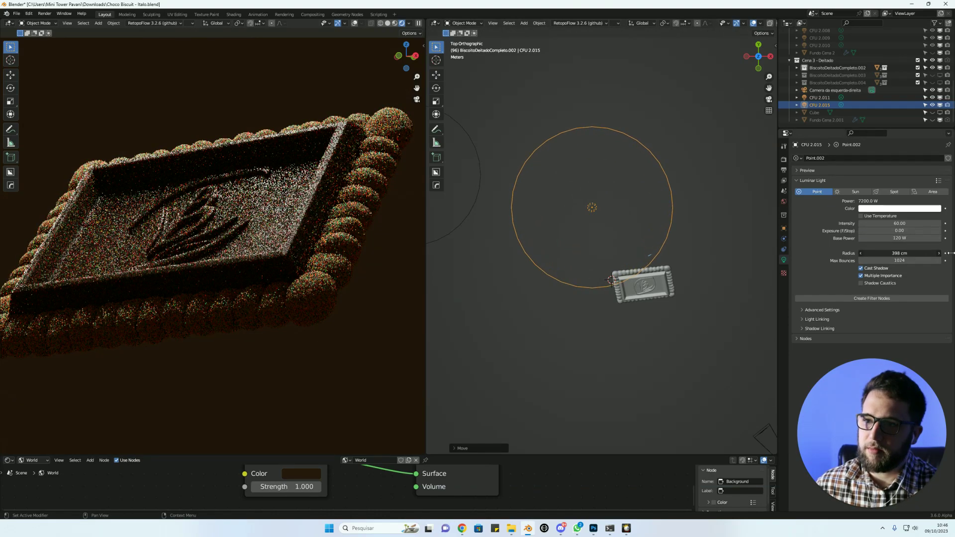
Hide the CFU 2.011 light and nudge CFU 2.015 into a new position.
click(932, 98)
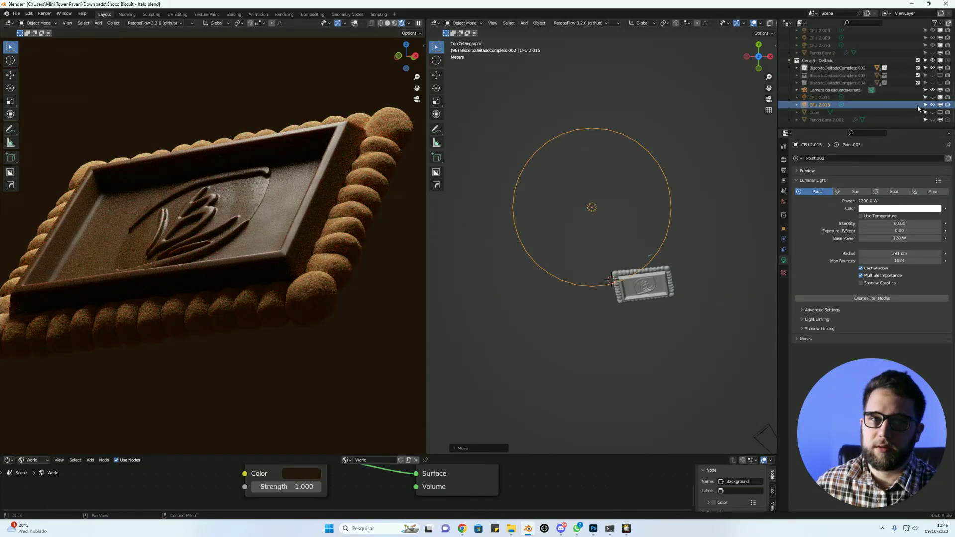
click(933, 106)
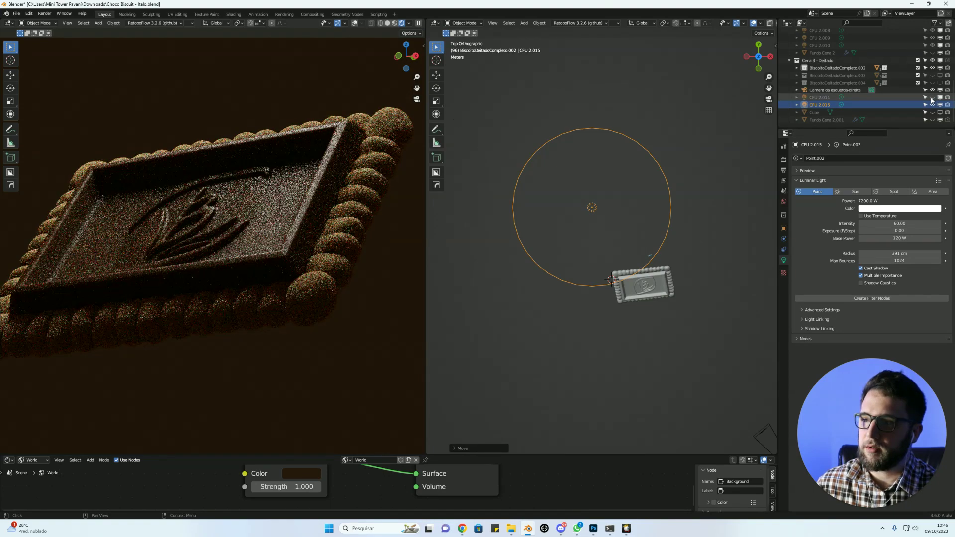
key(g)
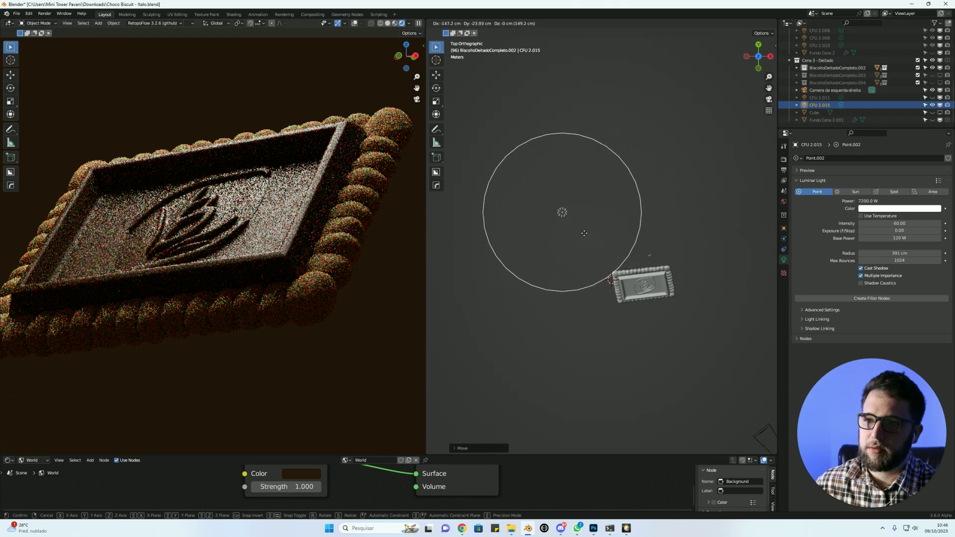
click(615, 214)
In Front view, lower the CFU 2.015 light and shift it slightly left.
key(grave)
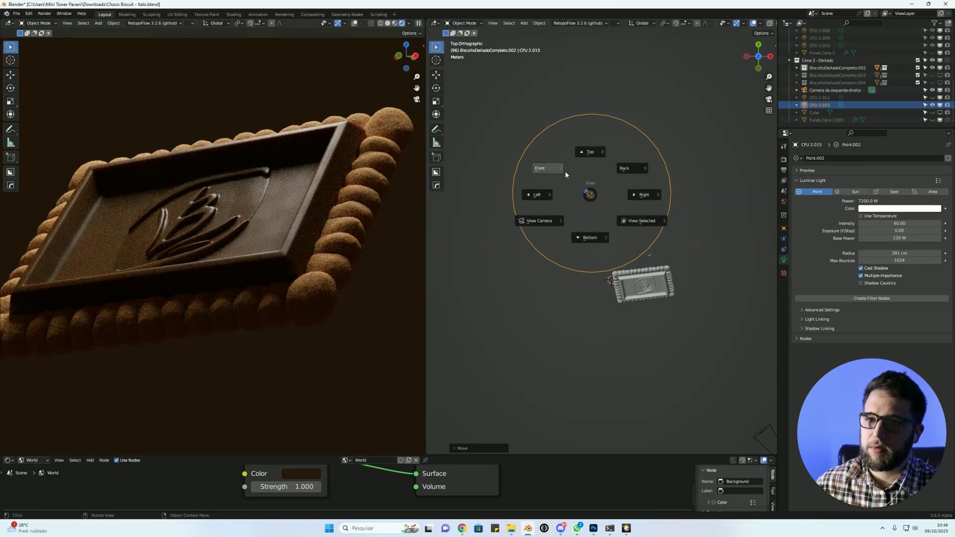
click(565, 171)
key(g)
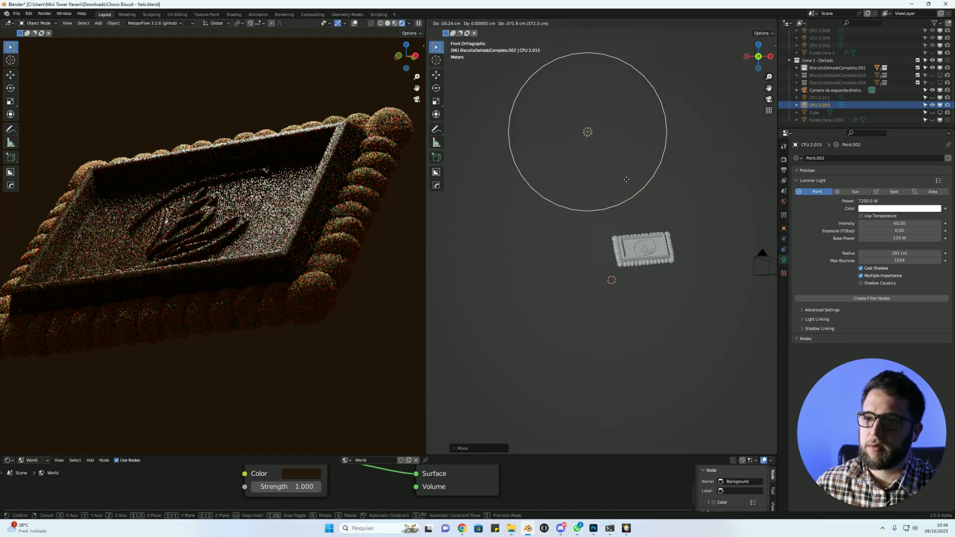
click(644, 218)
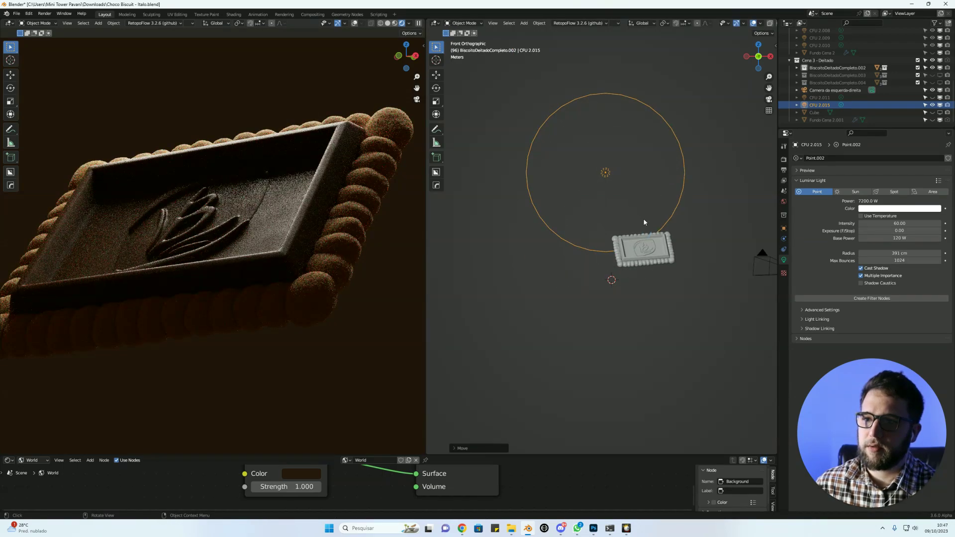
key(g)
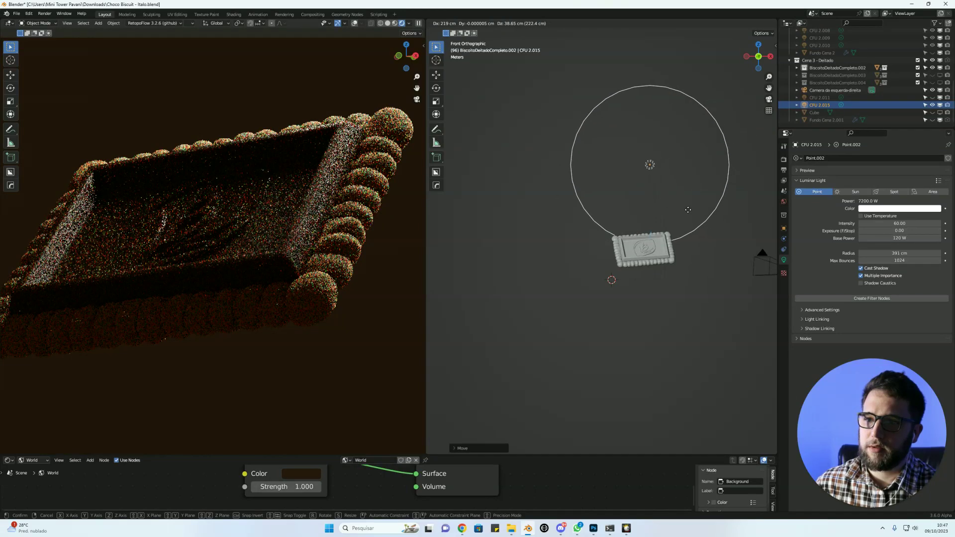
click(686, 209)
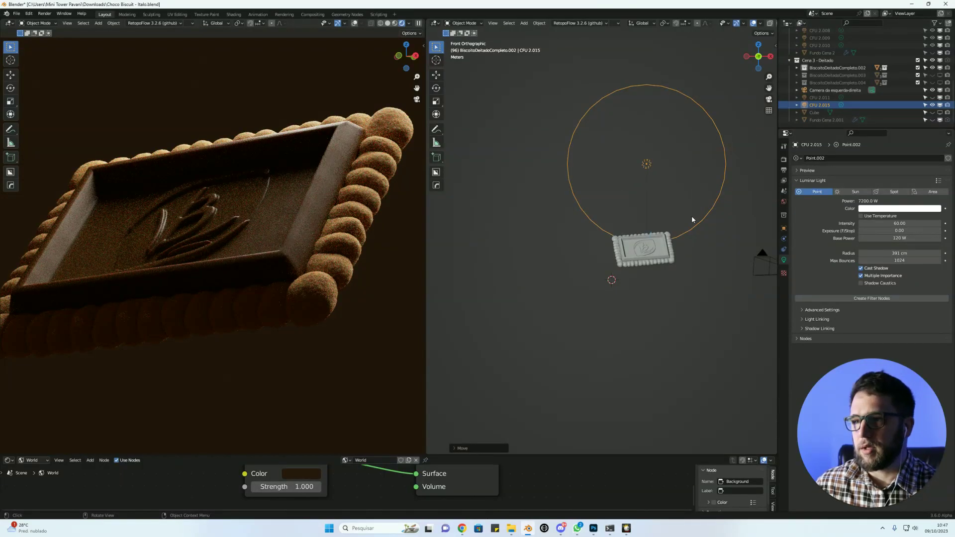
key(g)
click(664, 228)
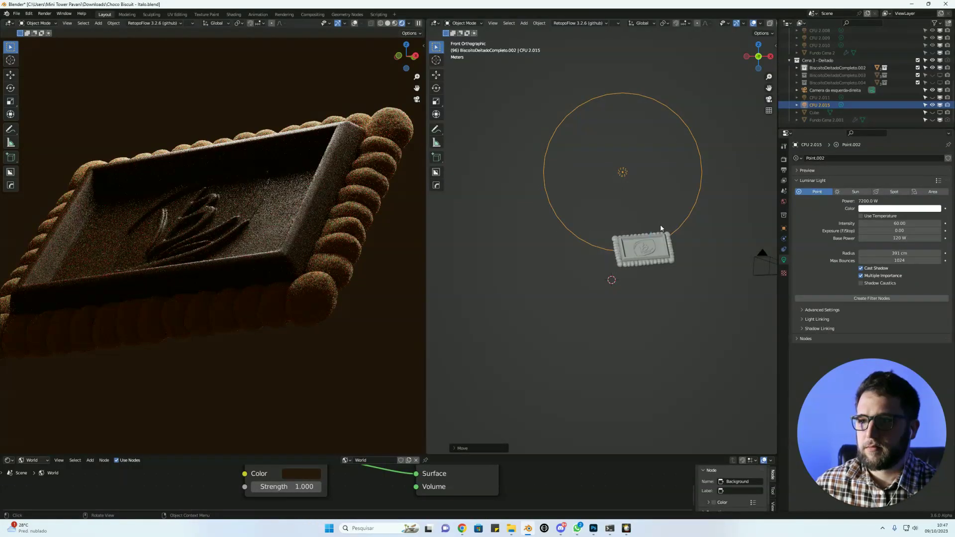
Lift the light higher above the biscuit.
key(z)
key(g)
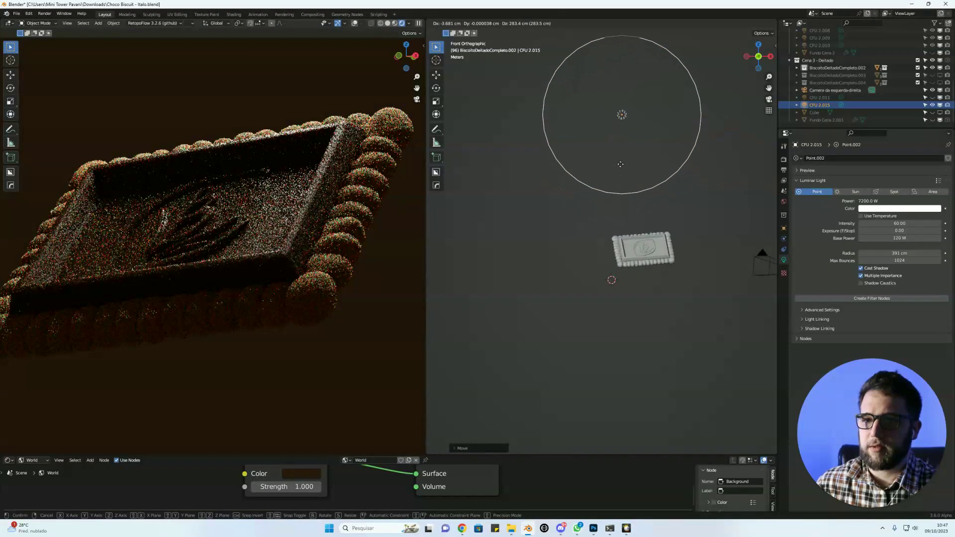
click(628, 148)
shift+middle_drag(628, 148, 634, 198)
key(g)
click(631, 120)
In Top view, center the light above the biscuit.
key(KP_7)
key(g)
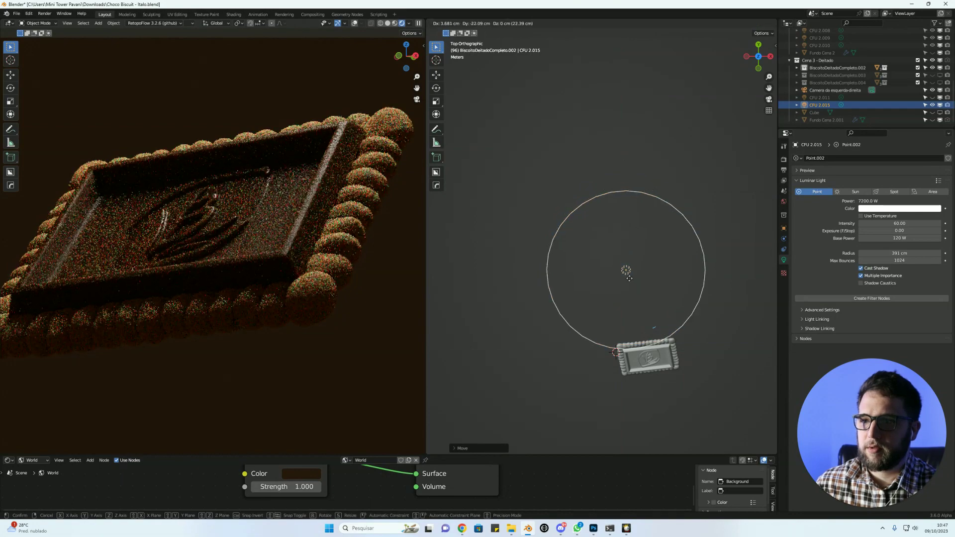
click(628, 280)
key(grave)
key(Escape)
key(g)
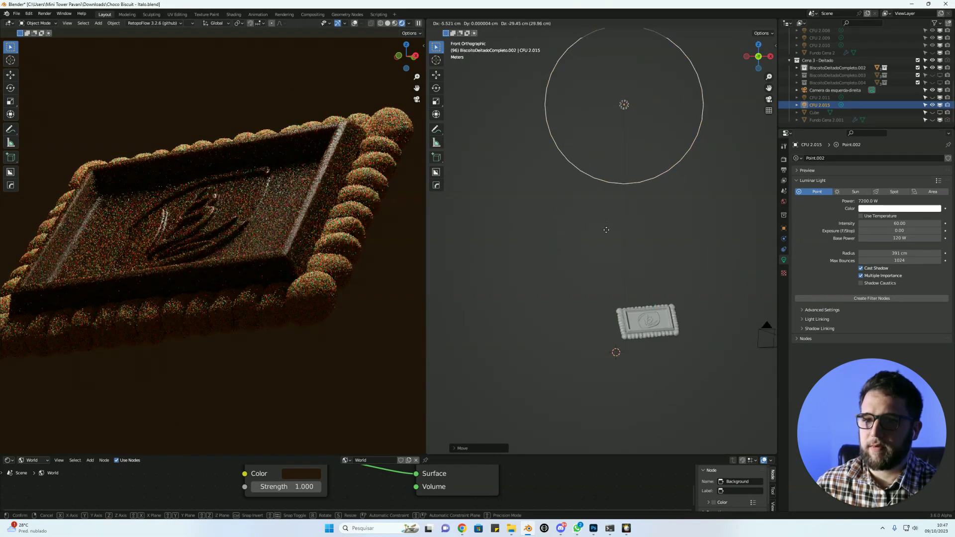
click(608, 213)
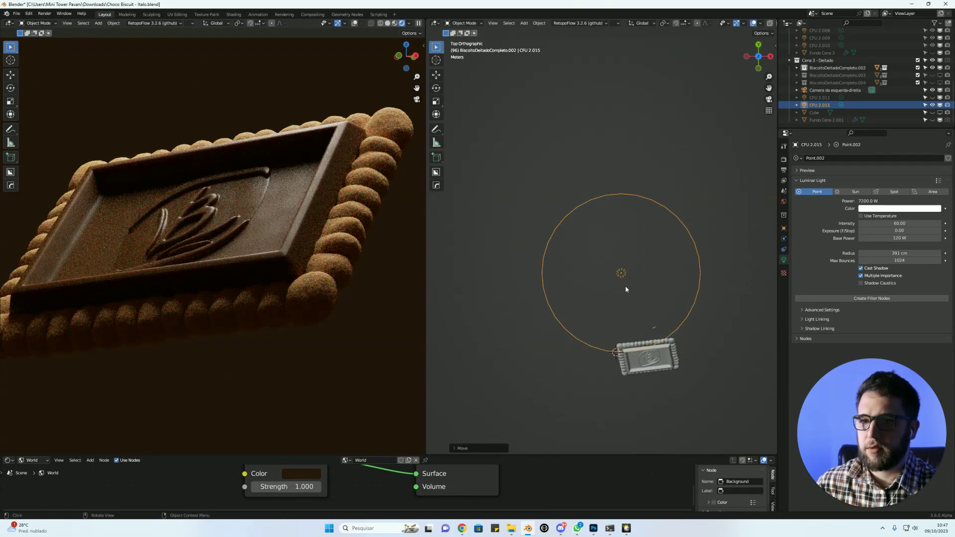
key(g)
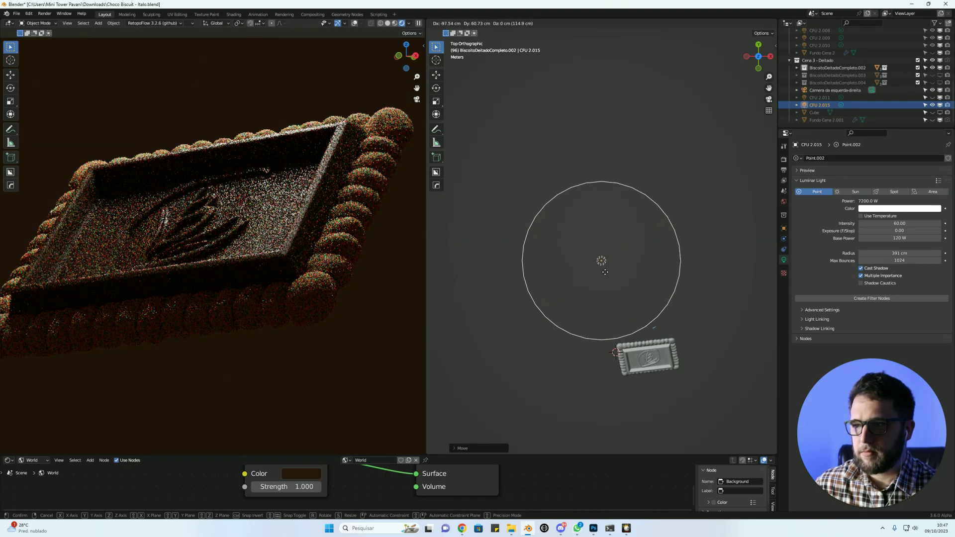
click(605, 272)
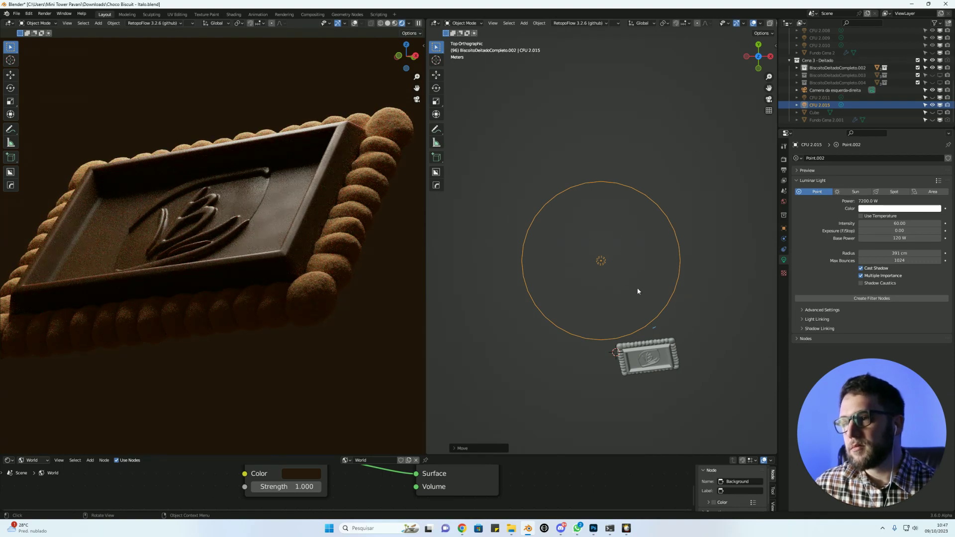
Readjust the radius and convert CFU 2.015 into a 25 cm square area light.
drag(900, 254, 879, 258)
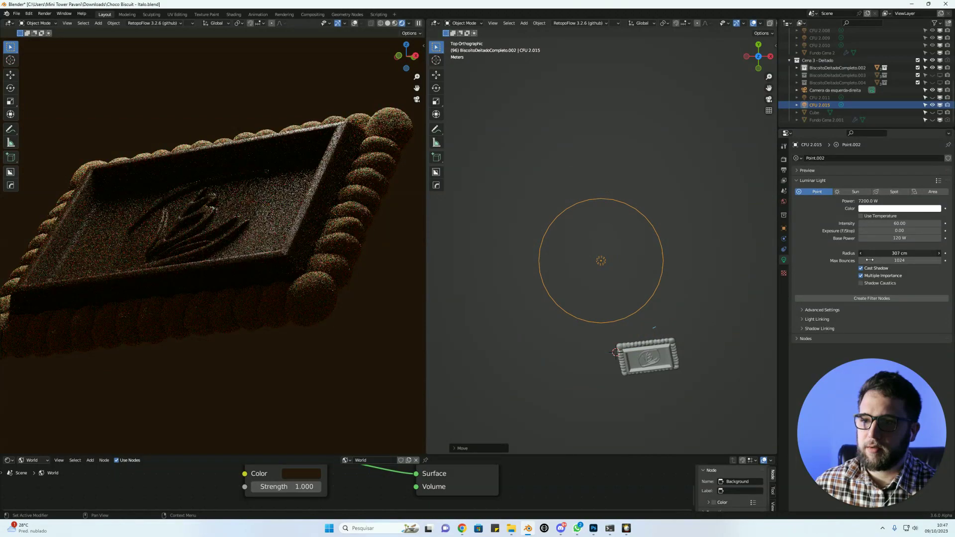
drag(870, 260, 914, 254)
click(931, 194)
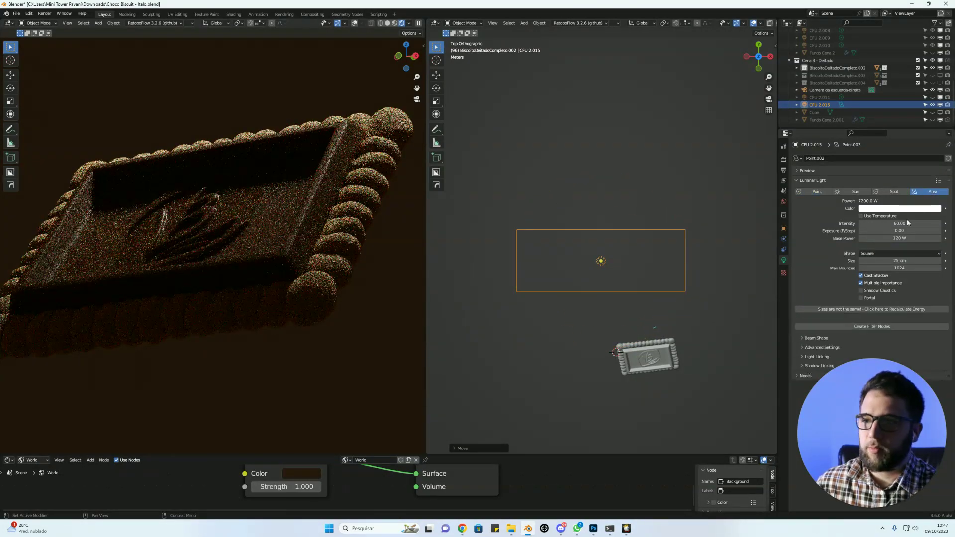
Rotate the area light -90° and try 70 W base power with intensity 30.
key(r)
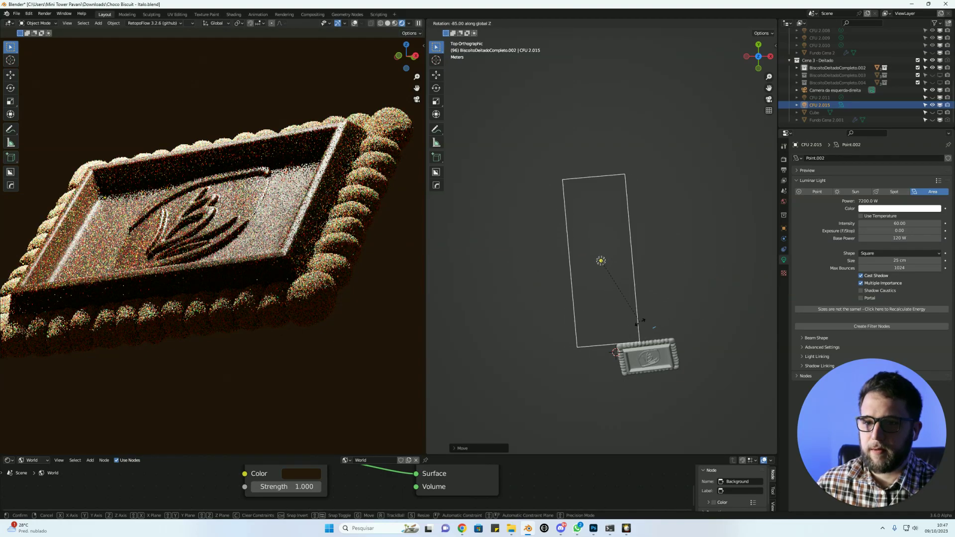
click(634, 324)
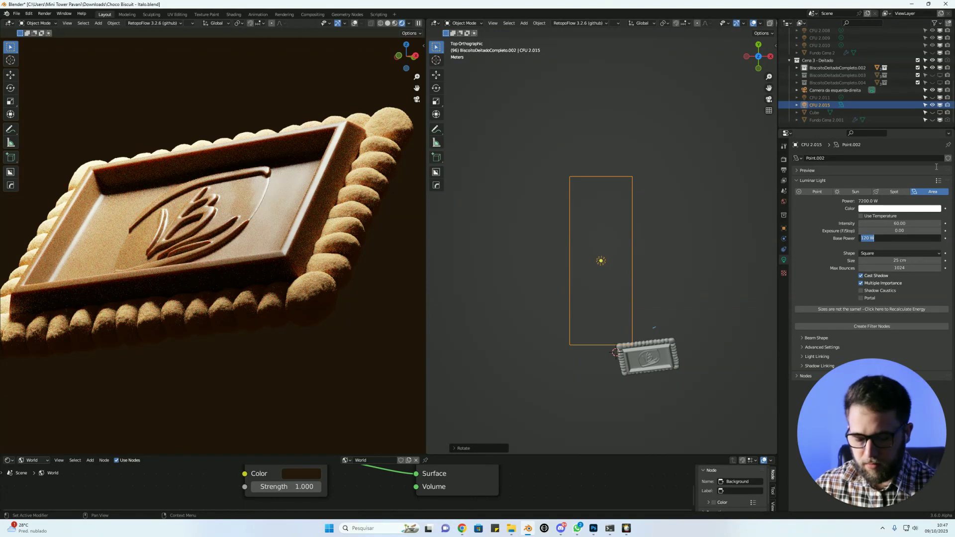
click(910, 240)
text(70)
key(Return)
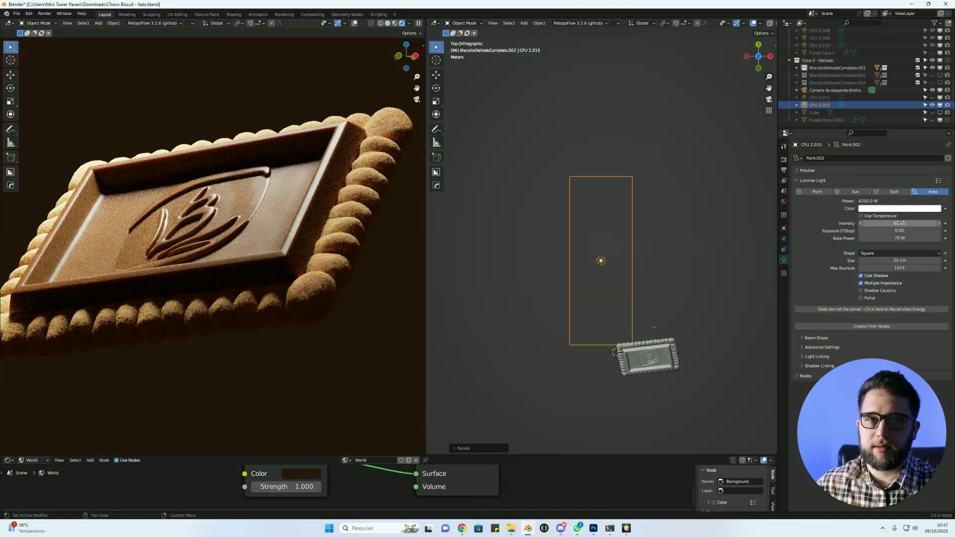
text(0)
key(Return)
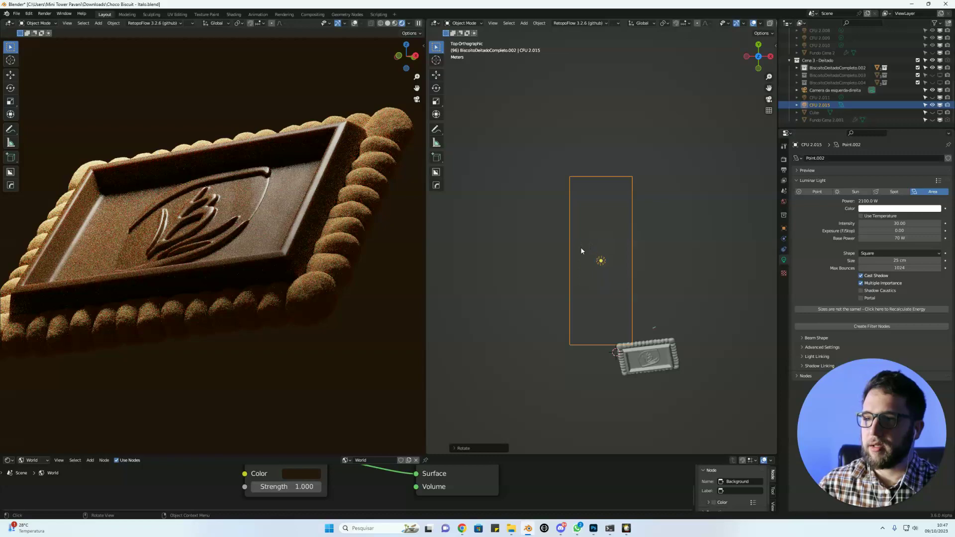
Reposition, rotate and adjust the height of the area light in Front view.
key(g)
click(616, 278)
key(r)
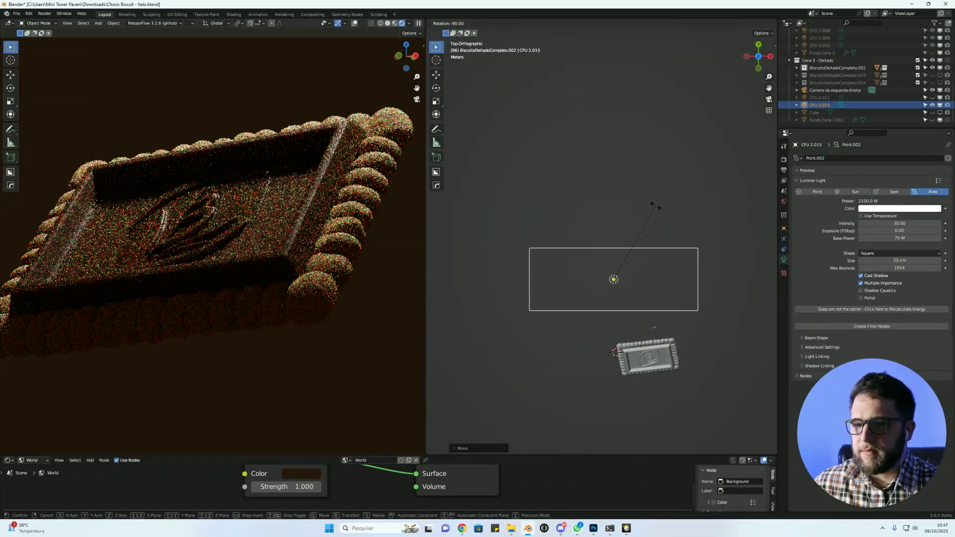
click(656, 205)
key(KP_1)
key(g)
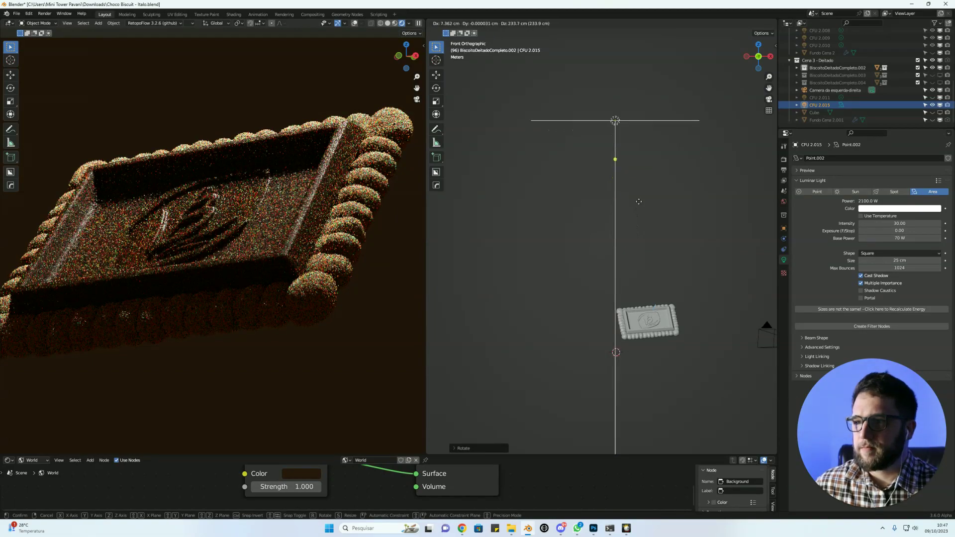
click(646, 280)
key(KP_7)
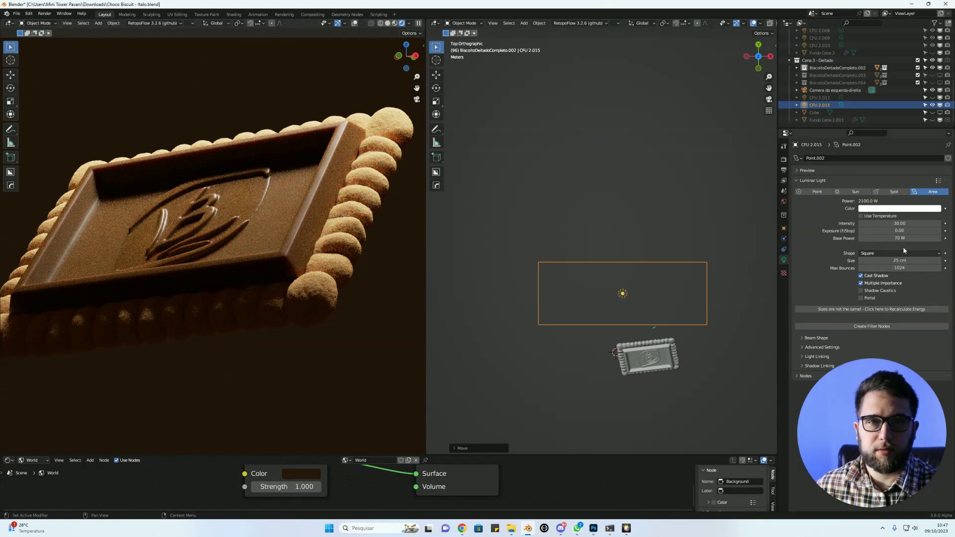
click(915, 222)
text(1)
Set the area light's intensity to 20.
key(Return)
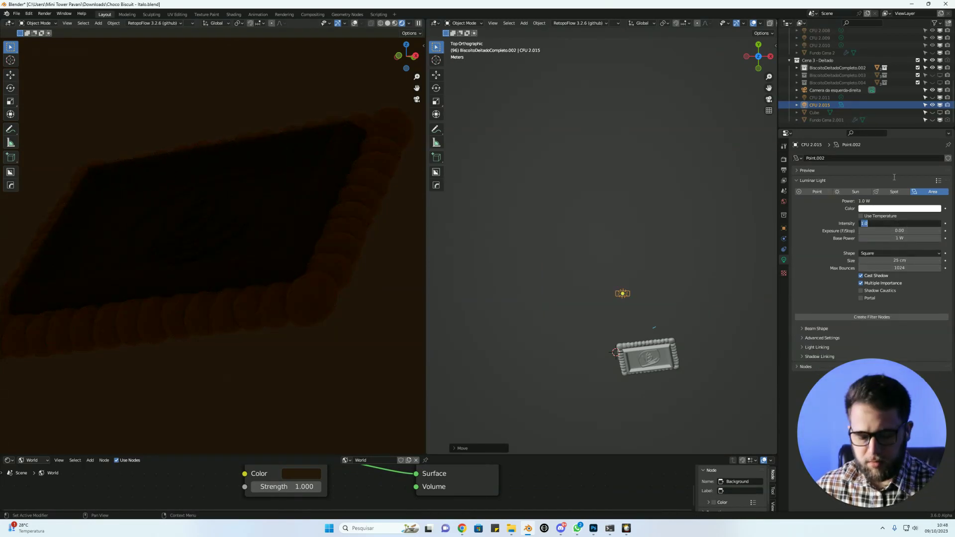
text(10)
key(Return)
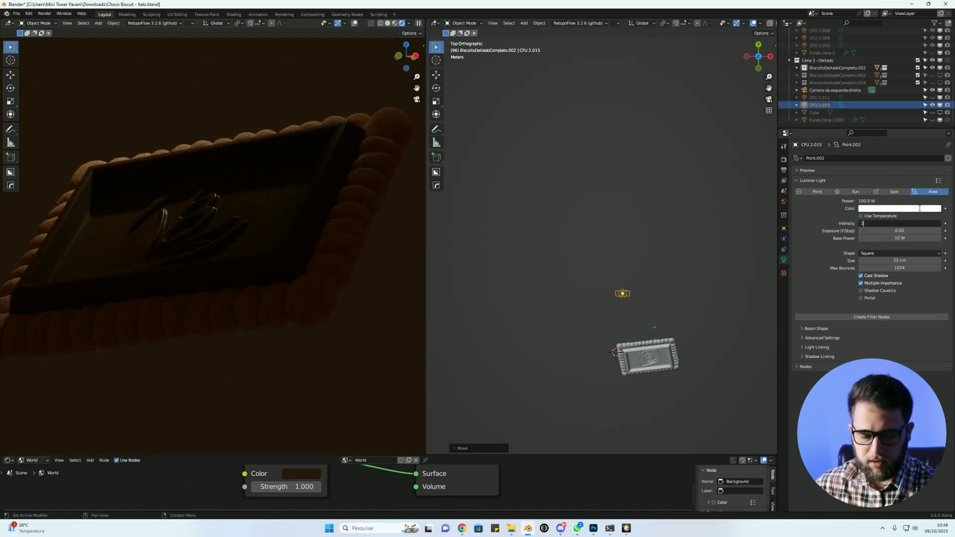
text(0)
key(Tab)
text(20)
key(Return)
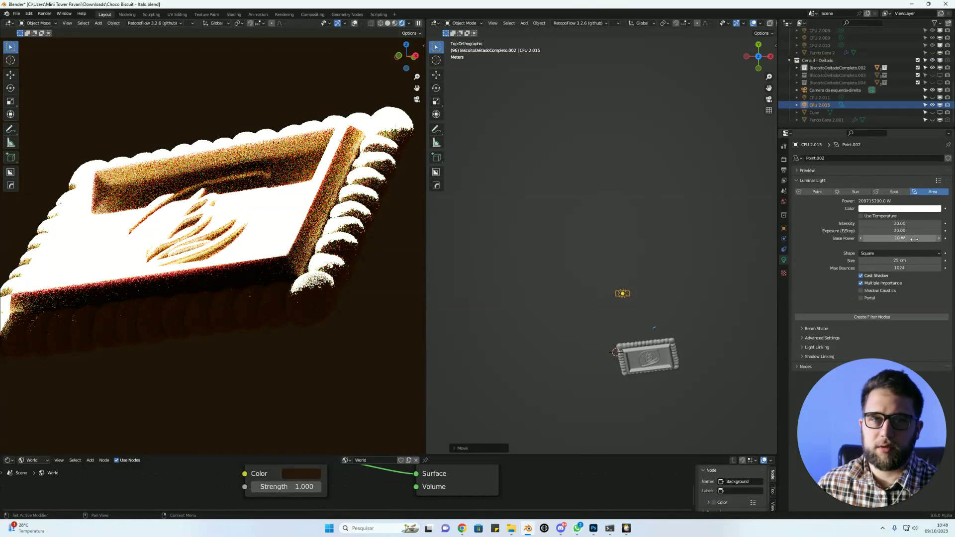
Reset exposure to 1, set base power to 20 W, and widen the light to about 294 cm.
double_click(916, 230)
text(1)
key(Tab)
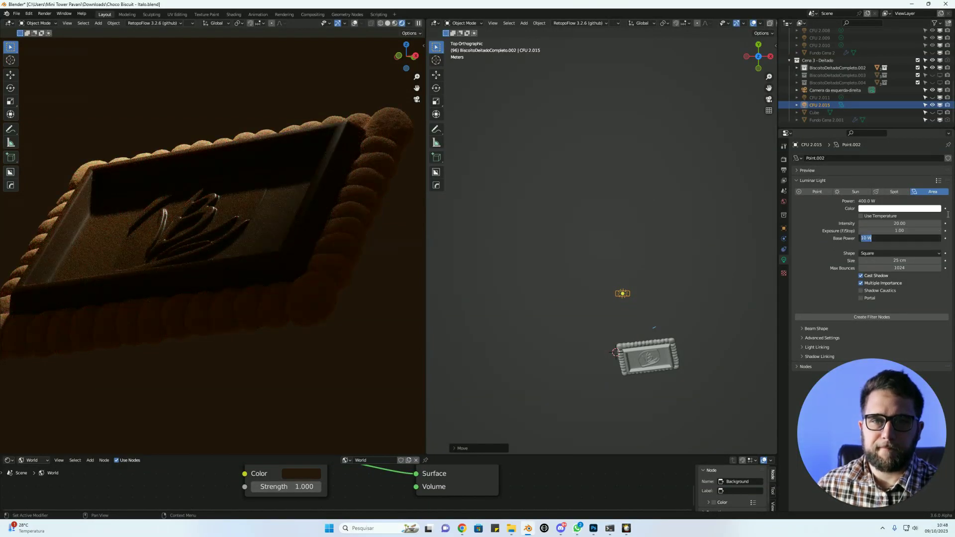
text(0)
key(Return)
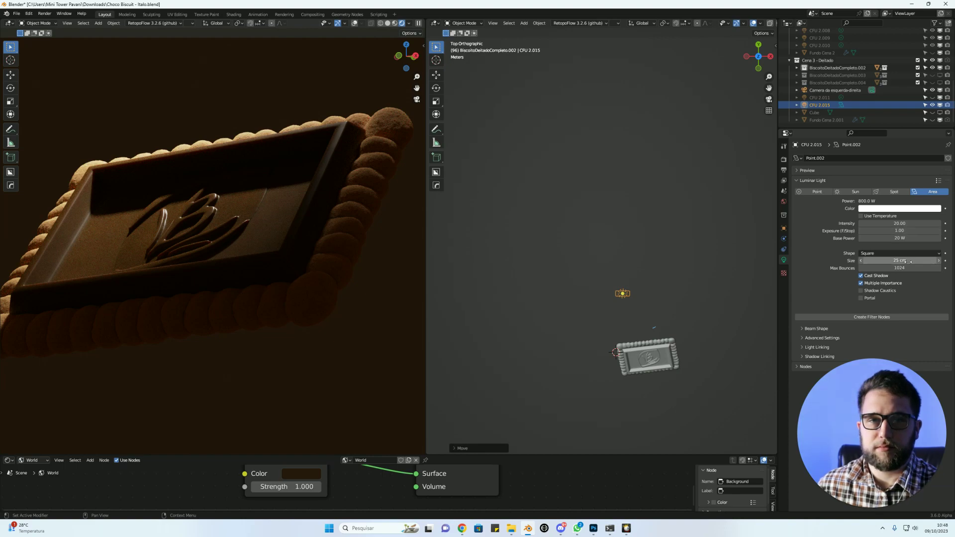
shift+middle_drag(740, 264, 624, 286)
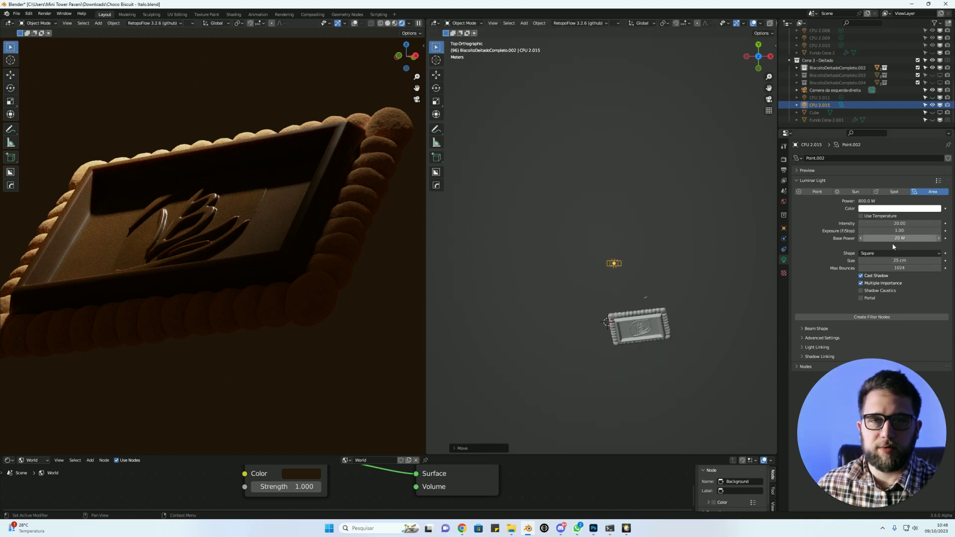
drag(889, 260, 935, 261)
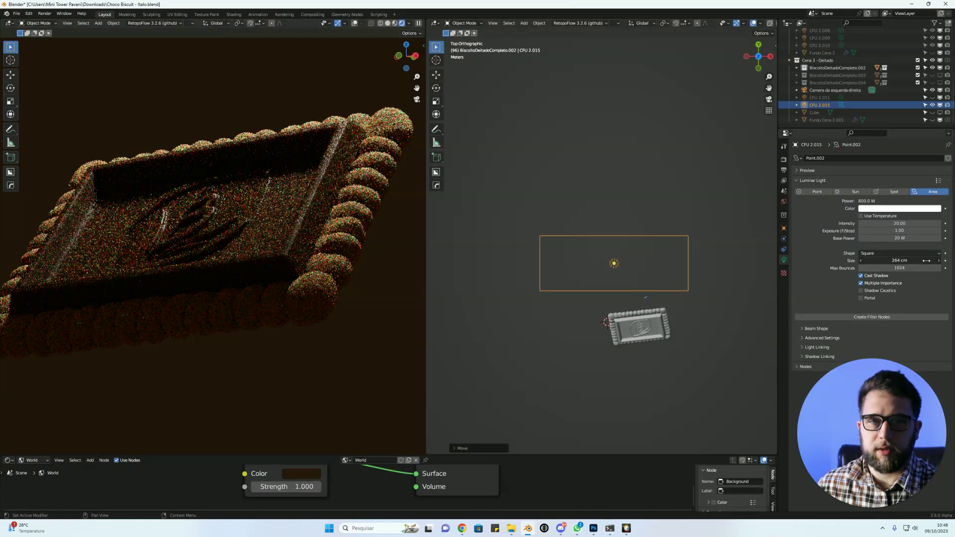
Set the area light size to 350 cm, then enlarge it to 438 cm.
click(899, 261)
text(350)
key(Return)
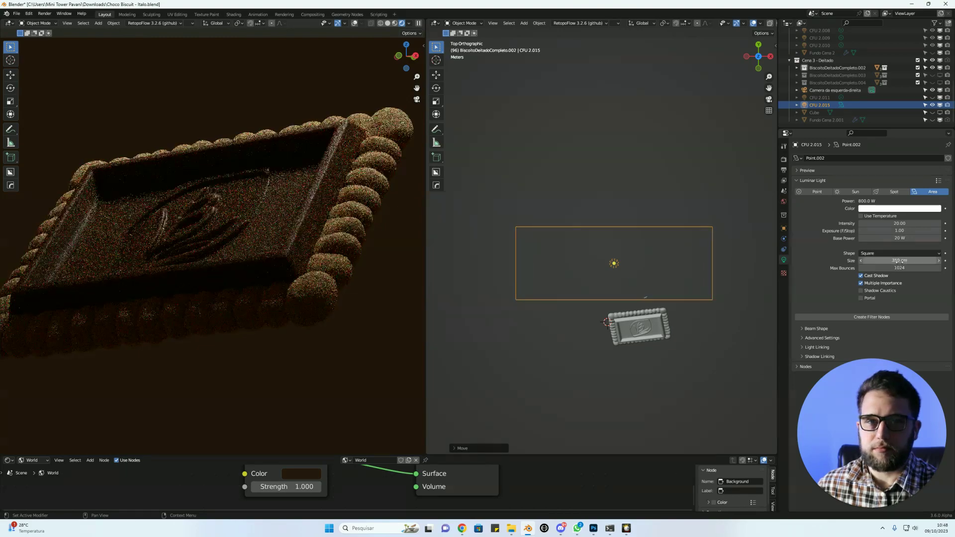
drag(899, 261, 905, 264)
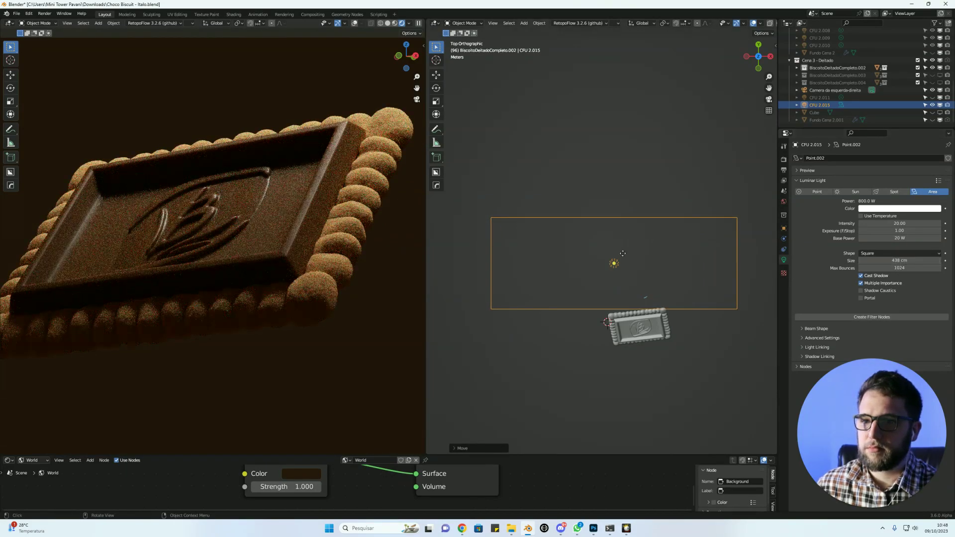
Shift the light up-left and raise it high above the biscuit in Front view.
key(g)
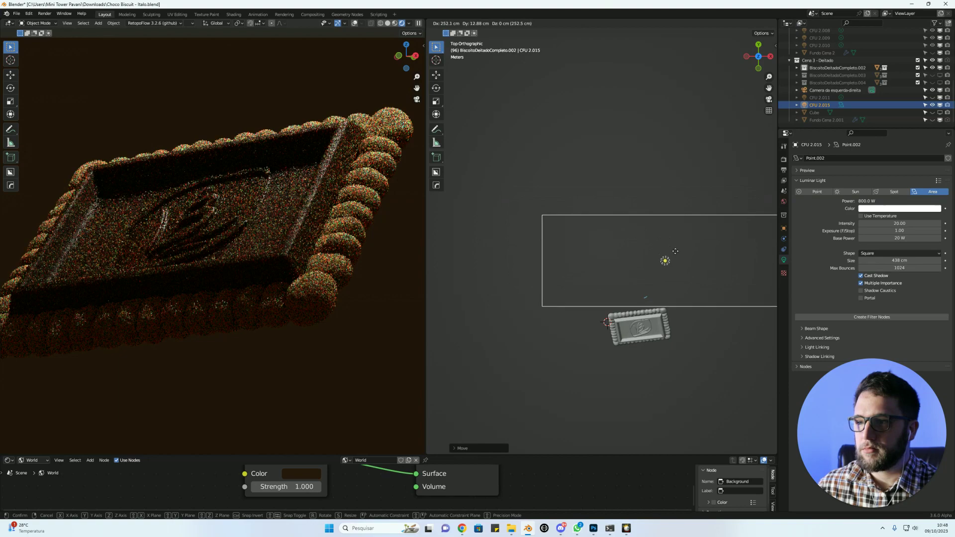
click(666, 246)
key(KP_1)
shift+middle_drag(712, 242, 670, 228)
key(g)
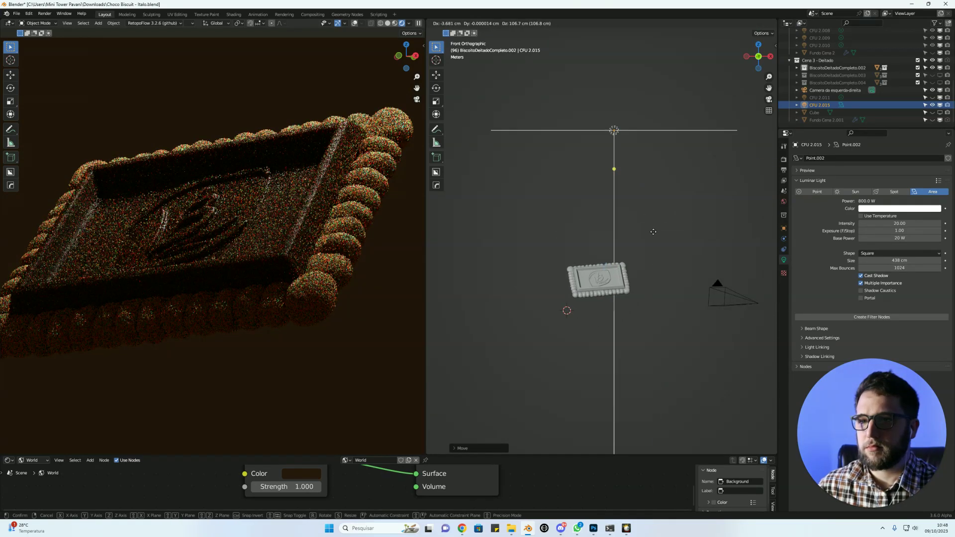
click(652, 208)
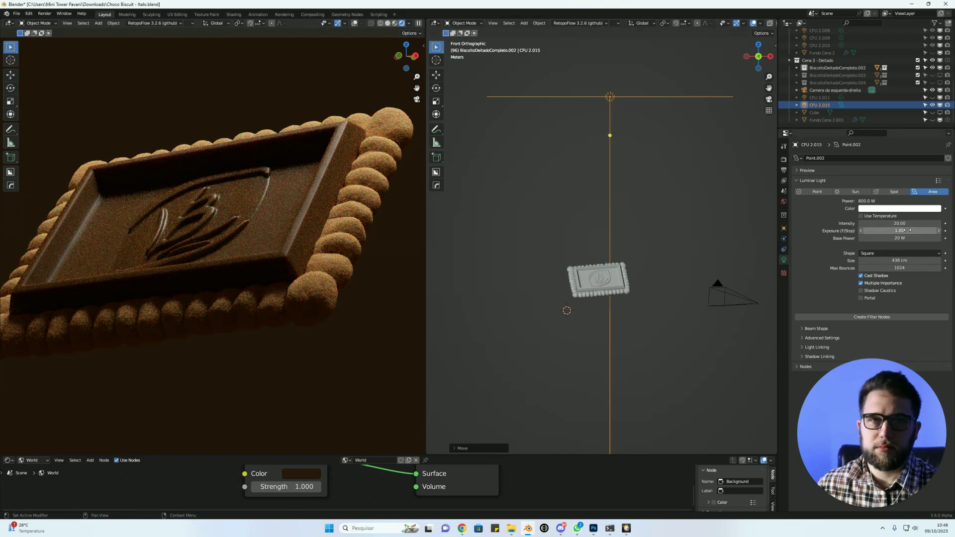
Try exposure 2, then return the exposure to 1.
text(2)
key(Tab)
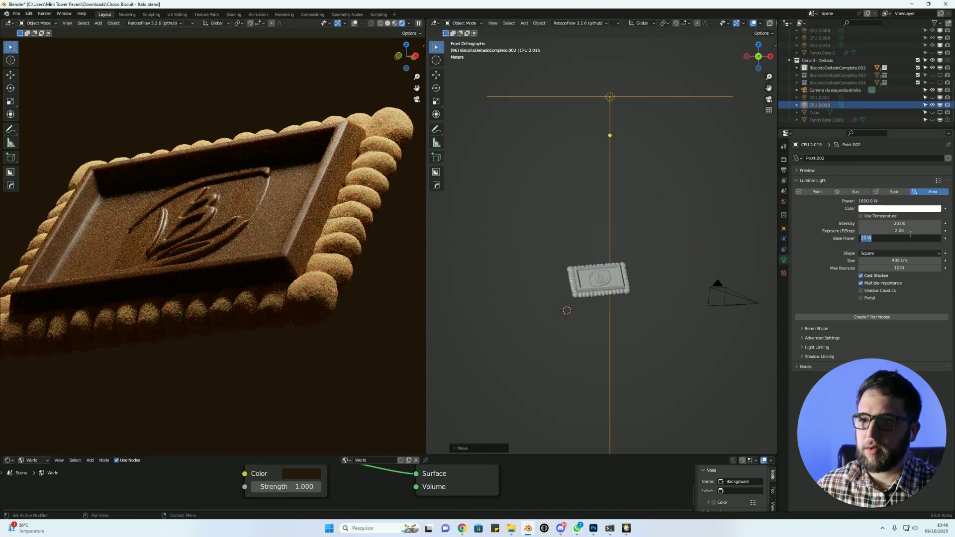
key(shift+Tab)
text(1)
key(Tab)
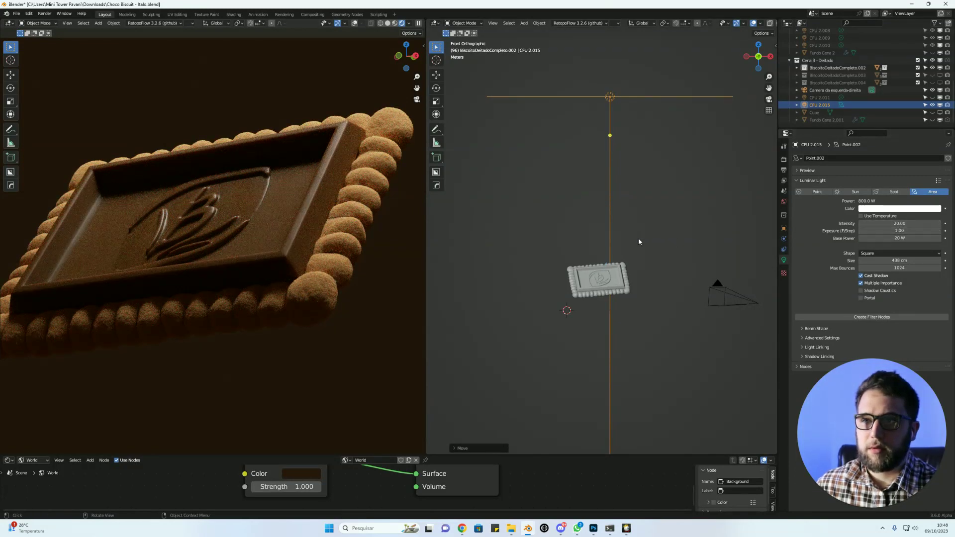
Turn the area light sideways and place it right of the biscuit in Top view.
key(r)
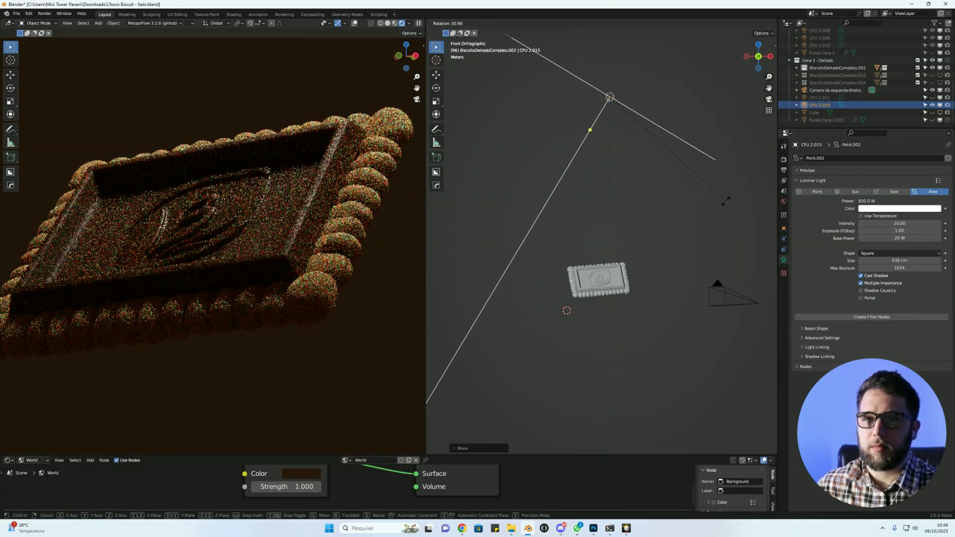
click(577, 282)
key(g)
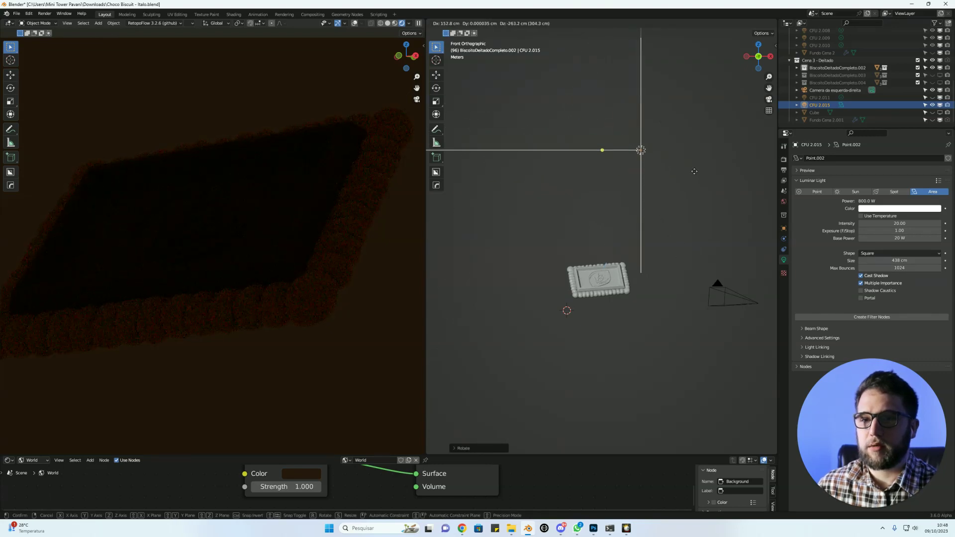
click(728, 231)
key(KP_7)
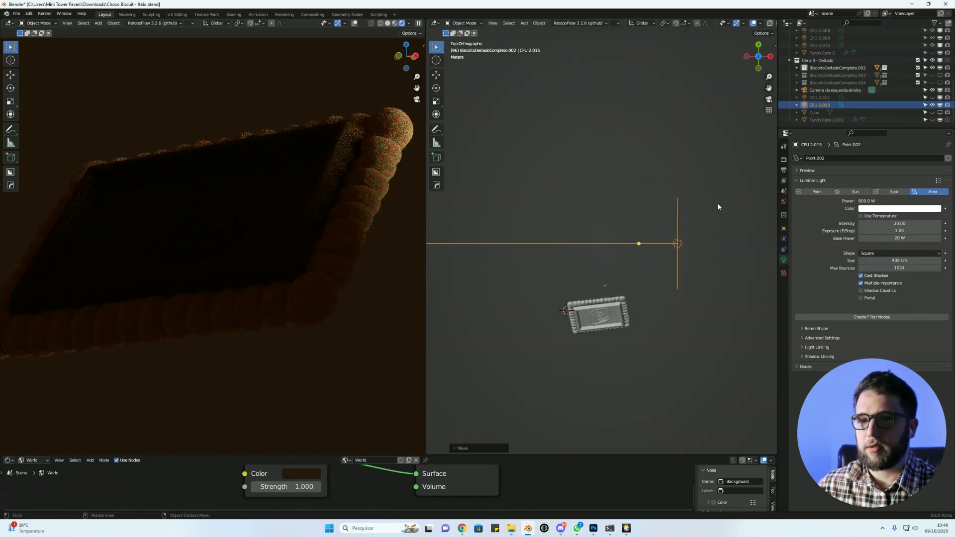
key(g)
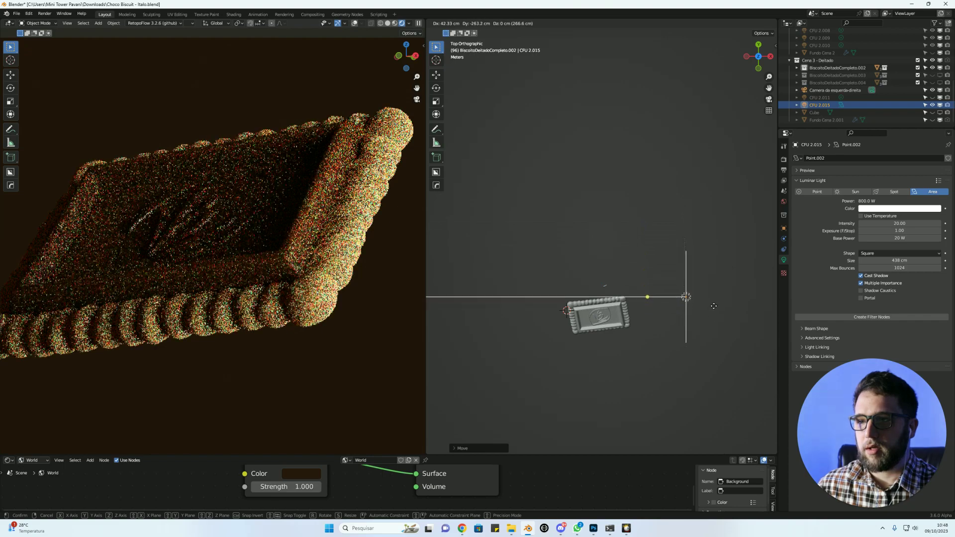
click(706, 274)
scroll(681, 290, down, 2)
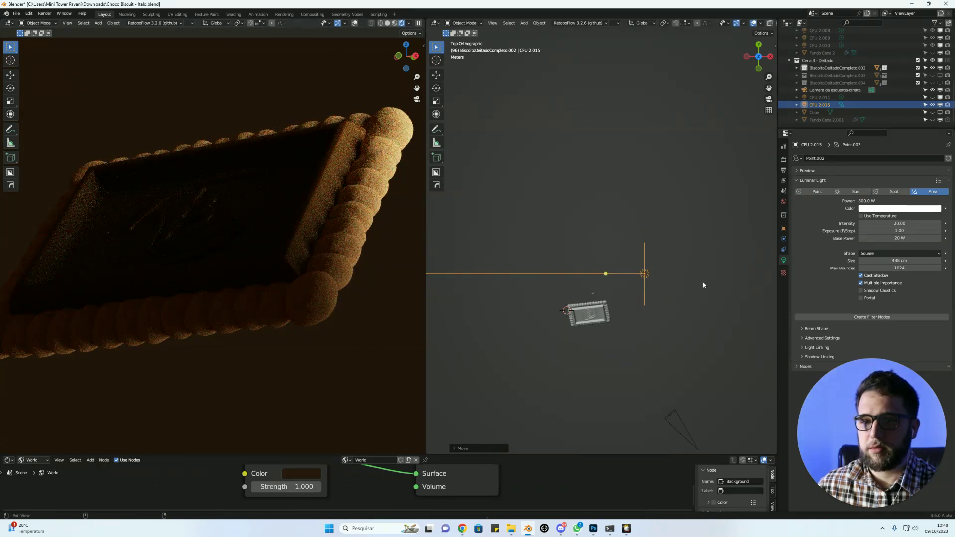
key(g)
click(710, 262)
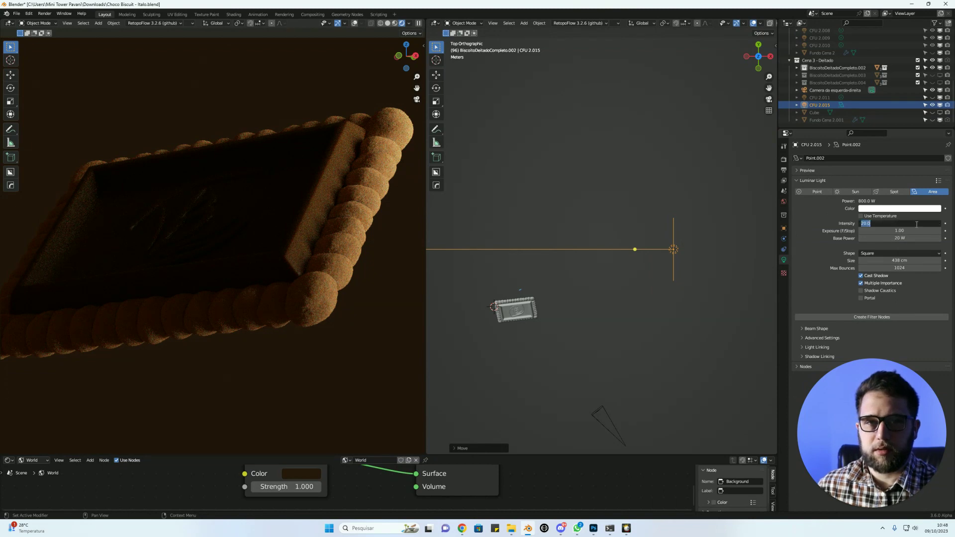
text(1)
Set the light's intensity to 10 and base power to 30 W.
key(Return)
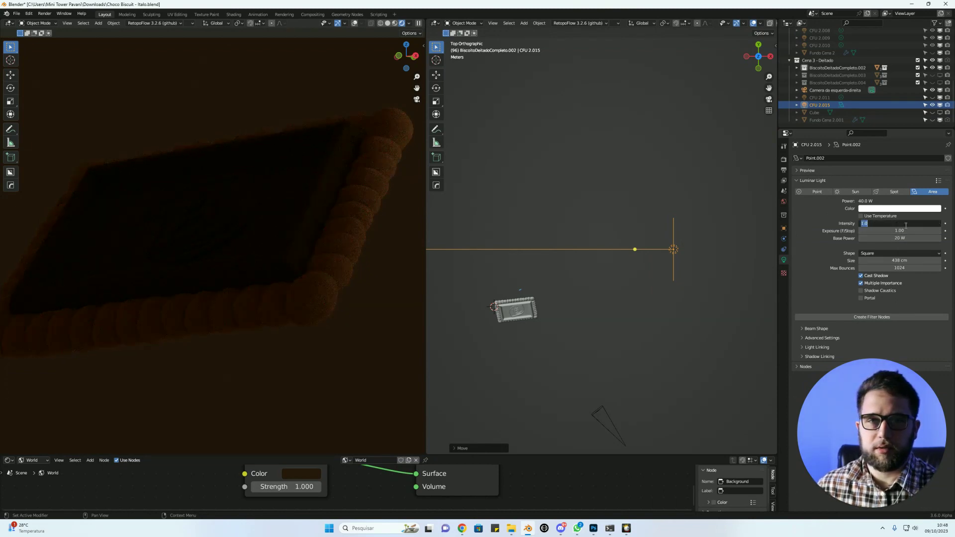
key(Return)
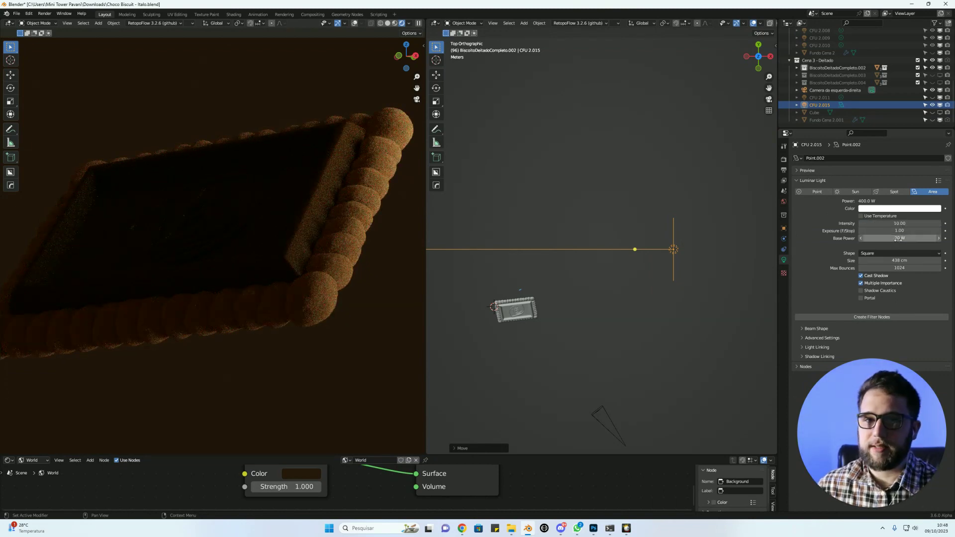
text(0)
key(Return)
In Front view, tilt the light toward the biscuit and place it up and to the right.
key(grave)
click(647, 224)
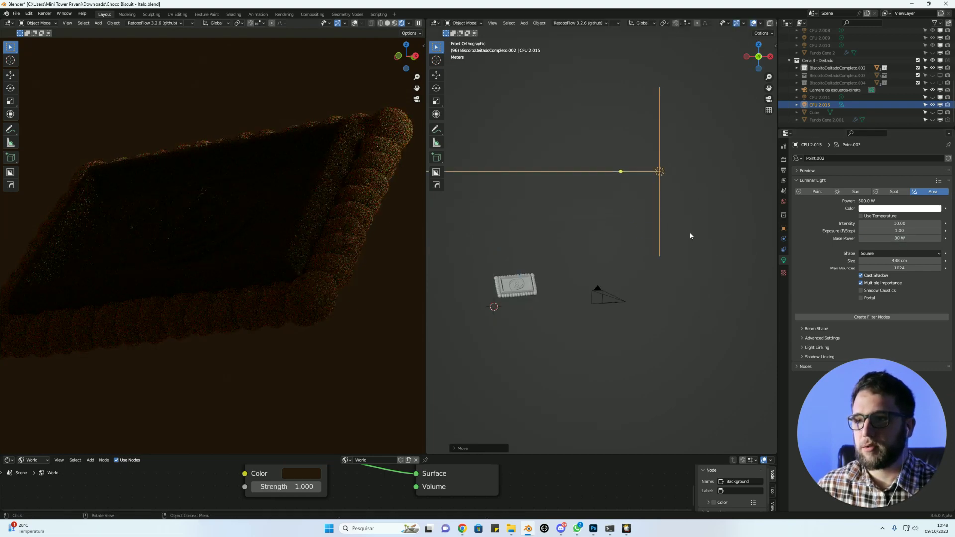
key(r)
click(691, 177)
key(g)
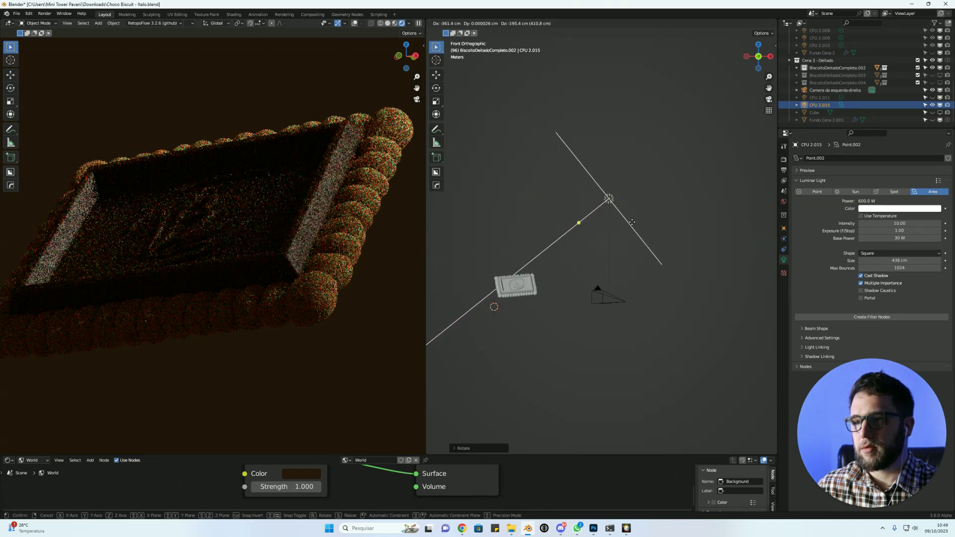
click(632, 223)
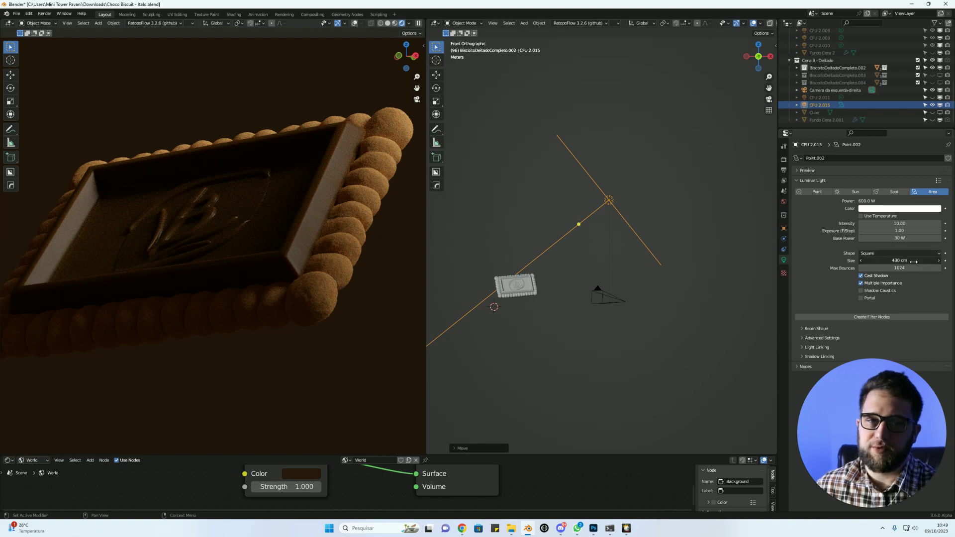
Shrink the light to 161 cm, lower it slightly, and switch it to a point light.
drag(914, 262, 875, 262)
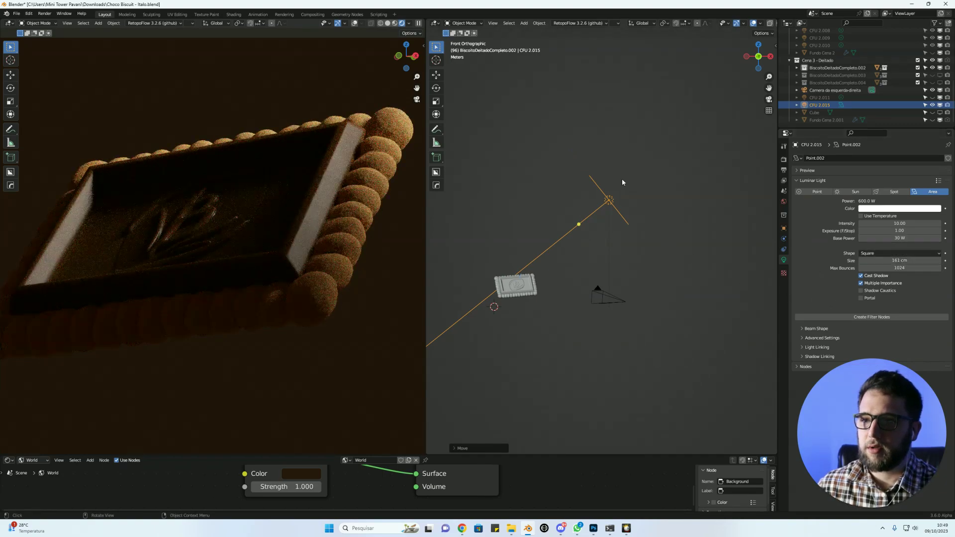
key(g)
click(621, 203)
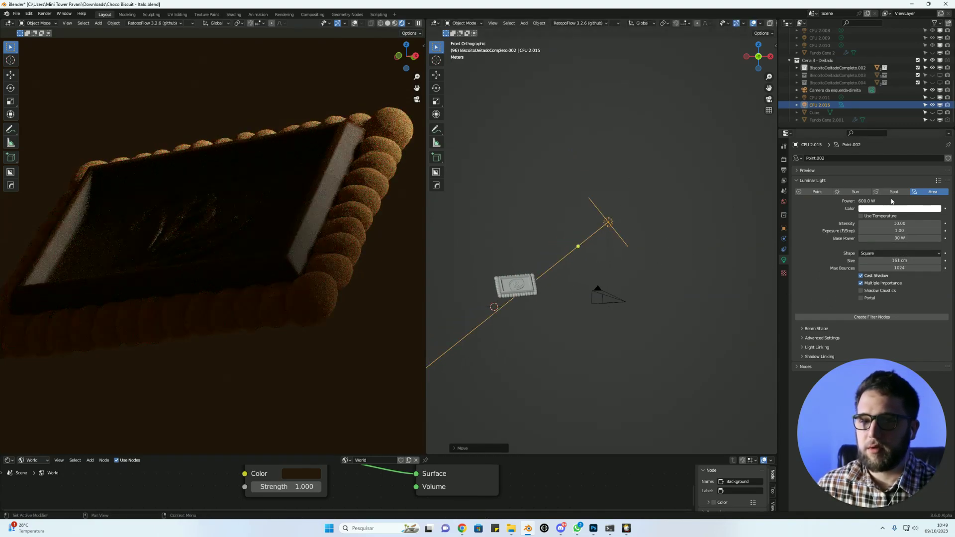
click(799, 192)
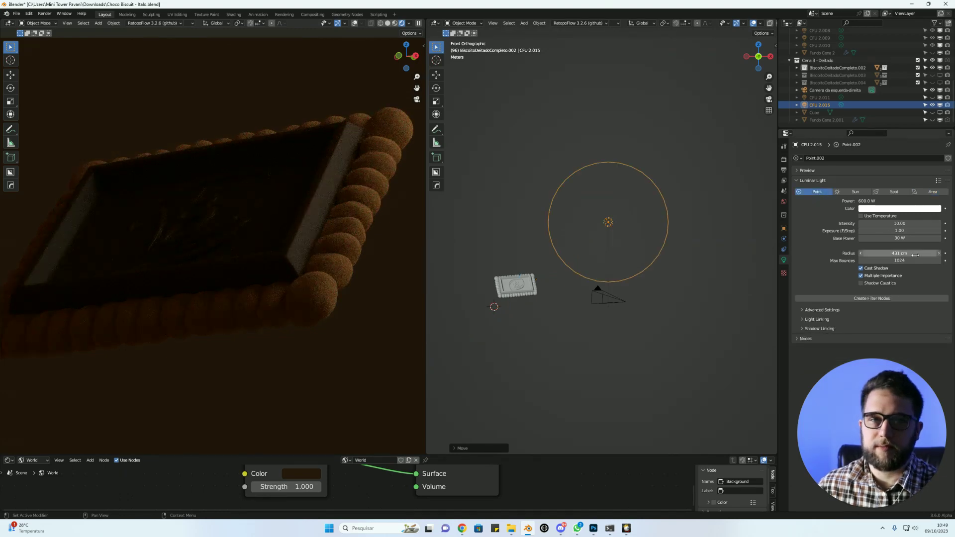
Move the point light next to the biscuit in Top view.
key(g)
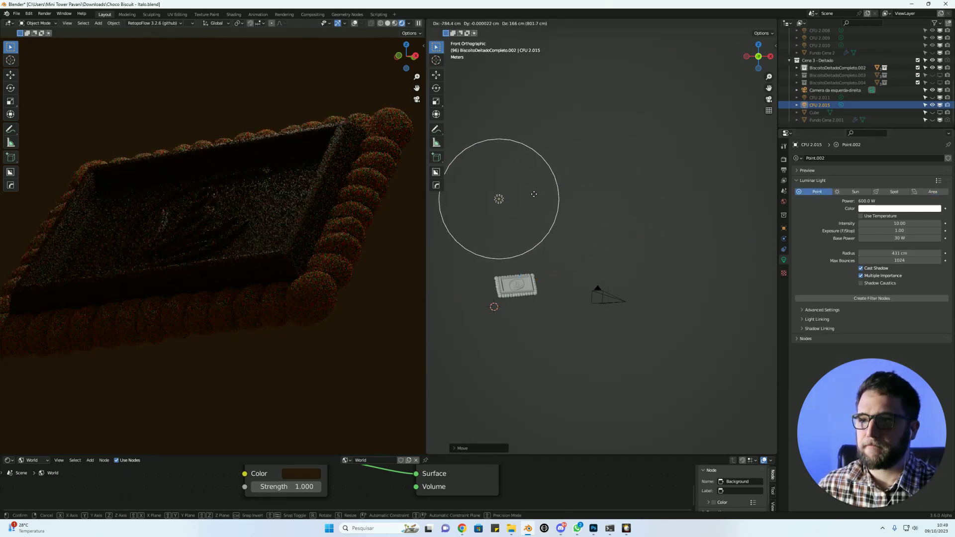
click(529, 209)
key(grave)
click(538, 150)
click(546, 268)
shift+middle_drag(547, 302, 624, 245)
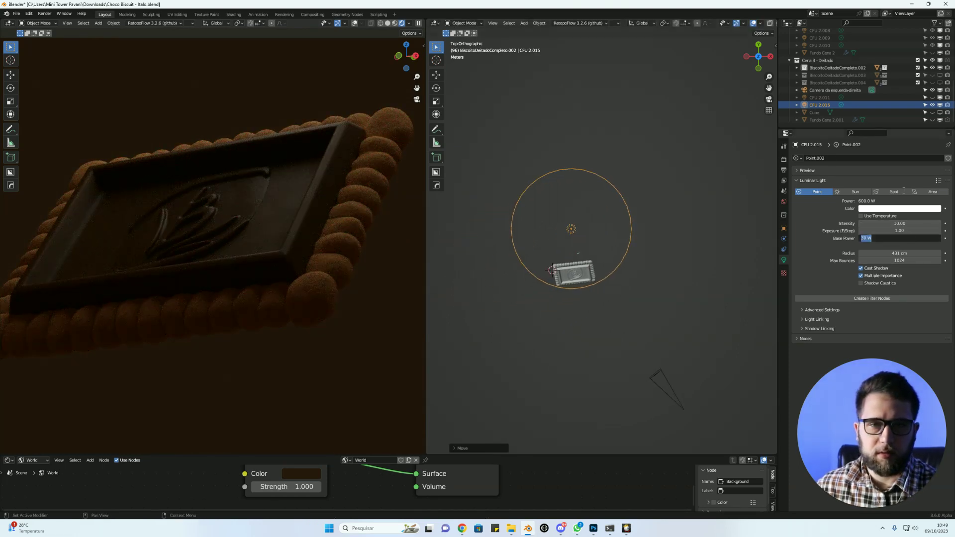
Raise exposure to 2 and intensity to 20, then reposition the light in Front view.
drag(878, 230, 889, 231)
text(2)
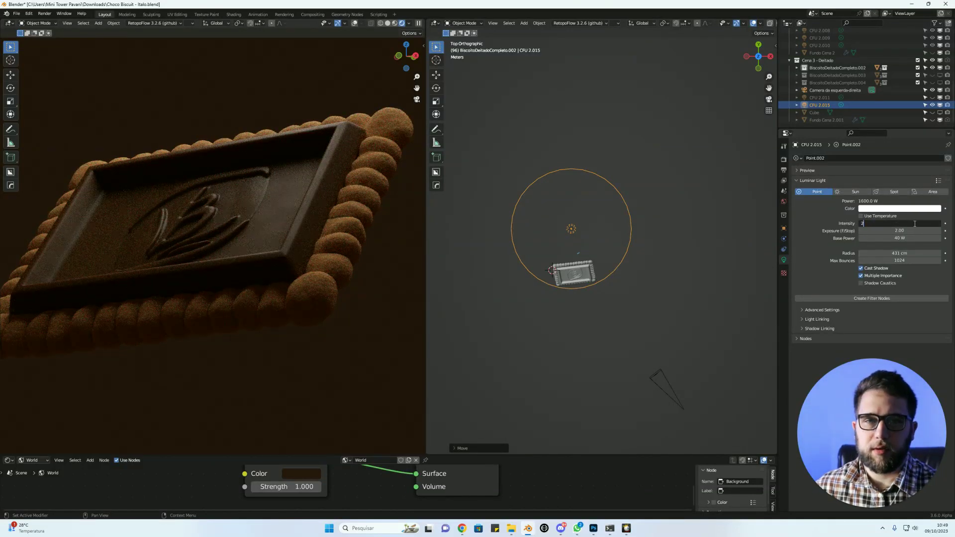
text(0.00)
key(Return)
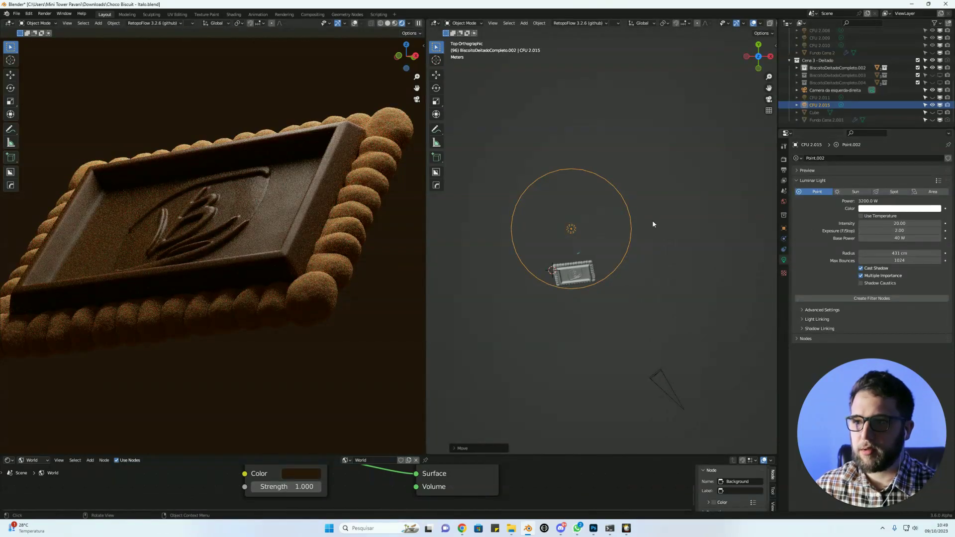
key(grave)
click(579, 198)
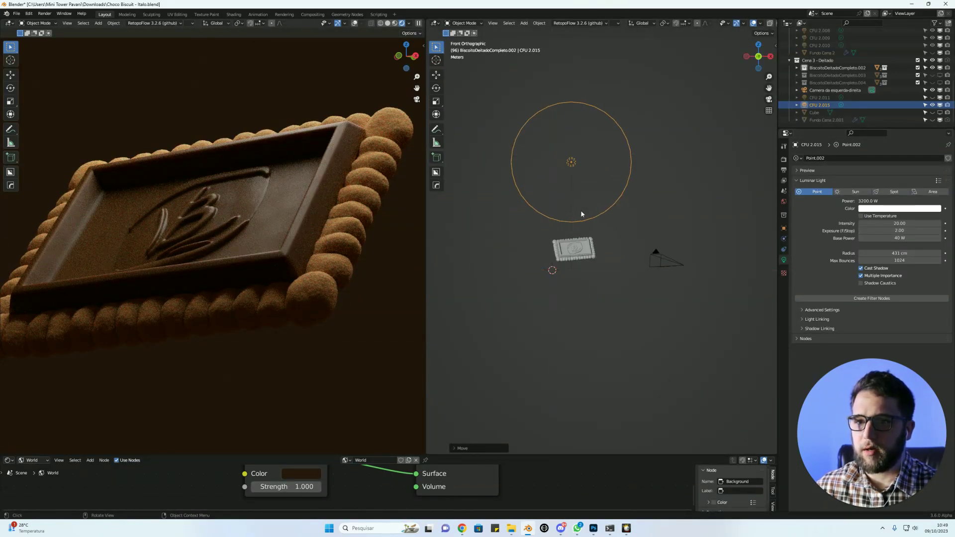
key(g)
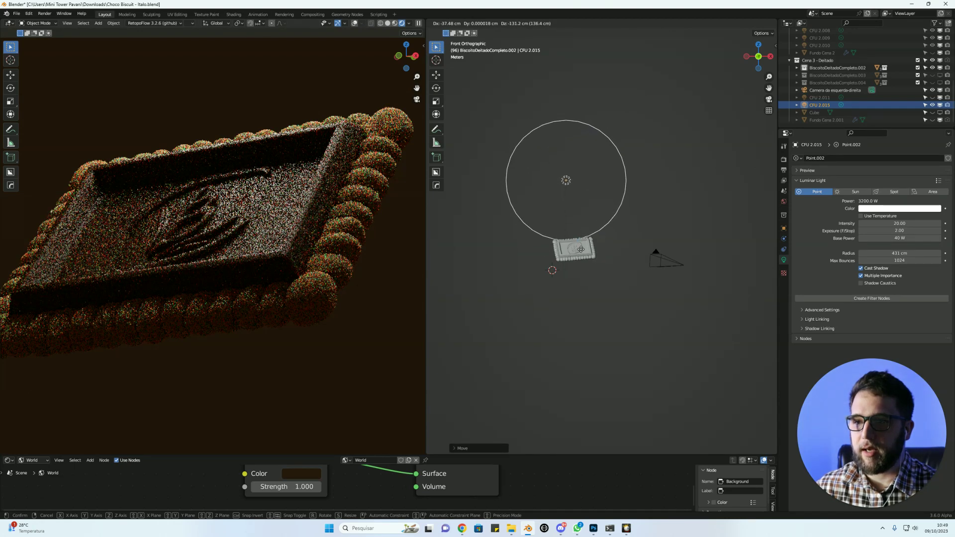
click(581, 248)
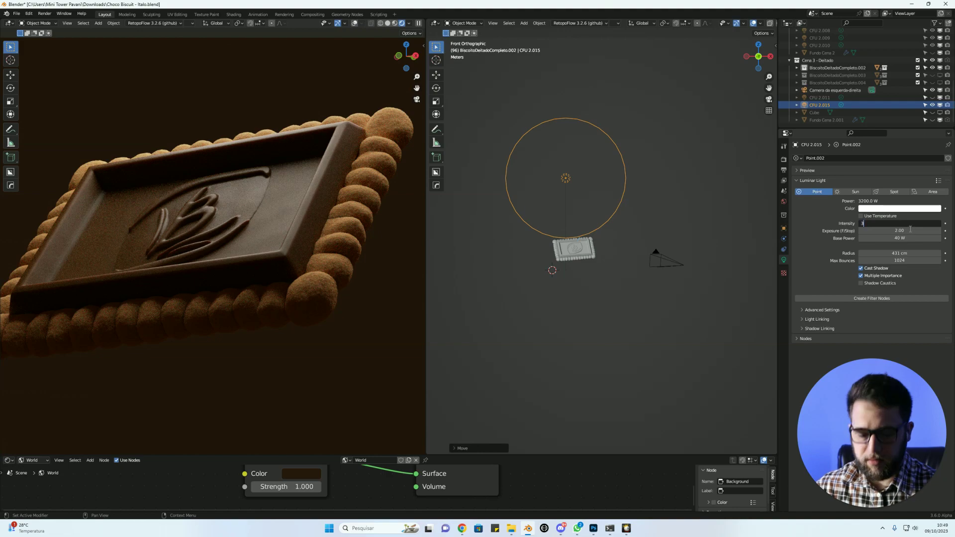
Set intensity to 30 (4800 W) and lift the light slightly higher above the biscuit.
text(0.00)
key(Return)
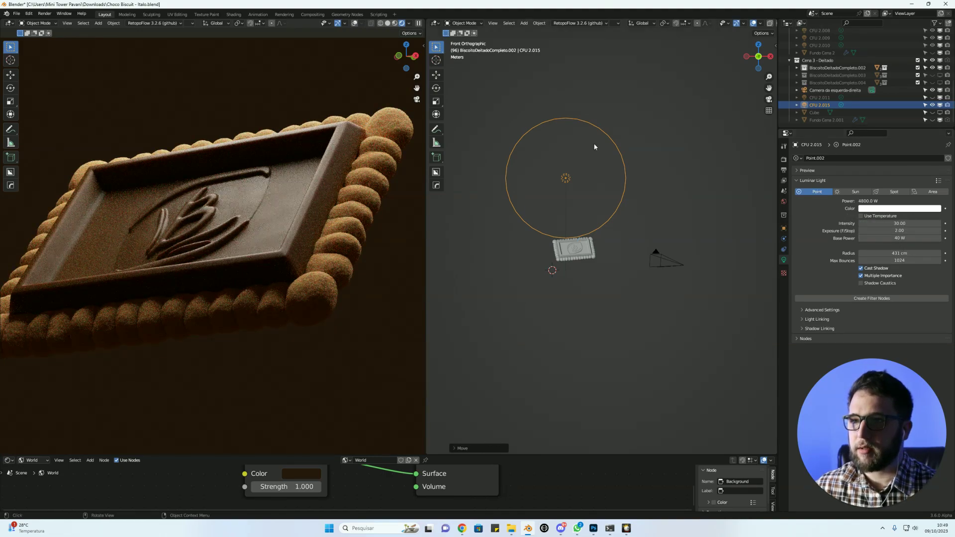
key(g)
click(549, 186)
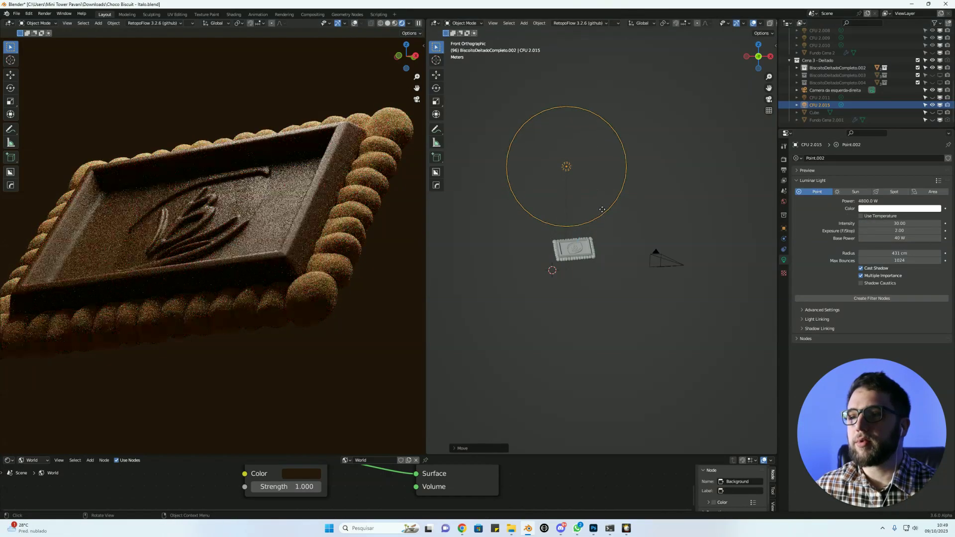
scroll(237, 183, up, 5)
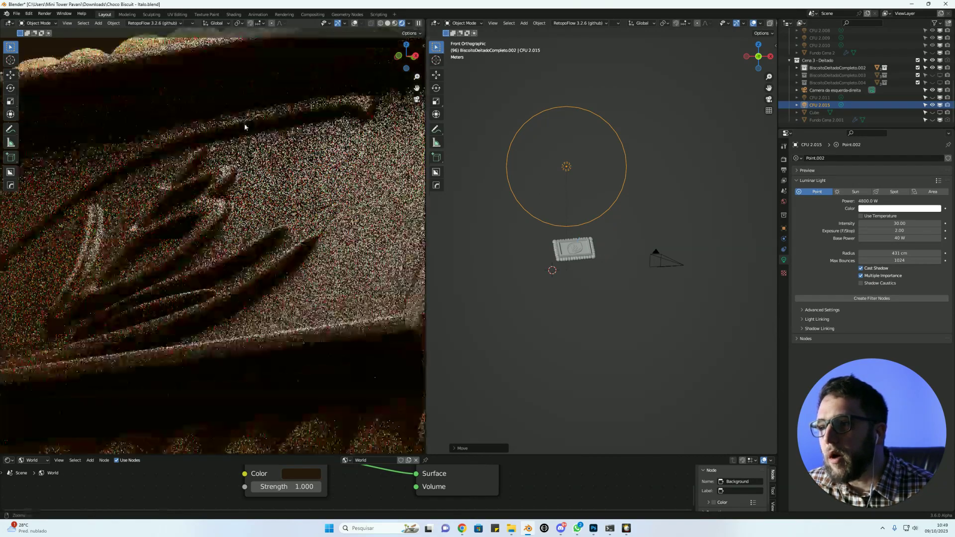
Inspect the chocolate leaf logo close-up and re-enable the CFU 2.011 light in the Outliner.
scroll(185, 217, up, 5)
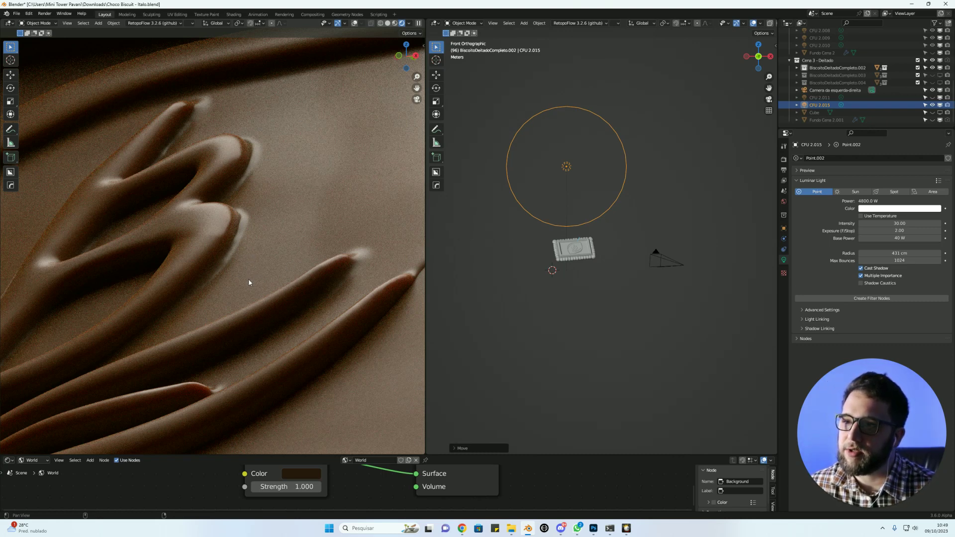
mouse_move(217, 341)
shift+middle_down()
mouse_move(290, 257)
mouse_move(309, 283)
mouse_move(316, 231)
mouse_move(354, 271)
mouse_move(274, 252)
mouse_move(319, 302)
mouse_move(251, 277)
mouse_move(342, 271)
mouse_move(239, 282)
mouse_move(255, 247)
mouse_move(299, 278)
mouse_move(368, 244)
shift+middle_up()
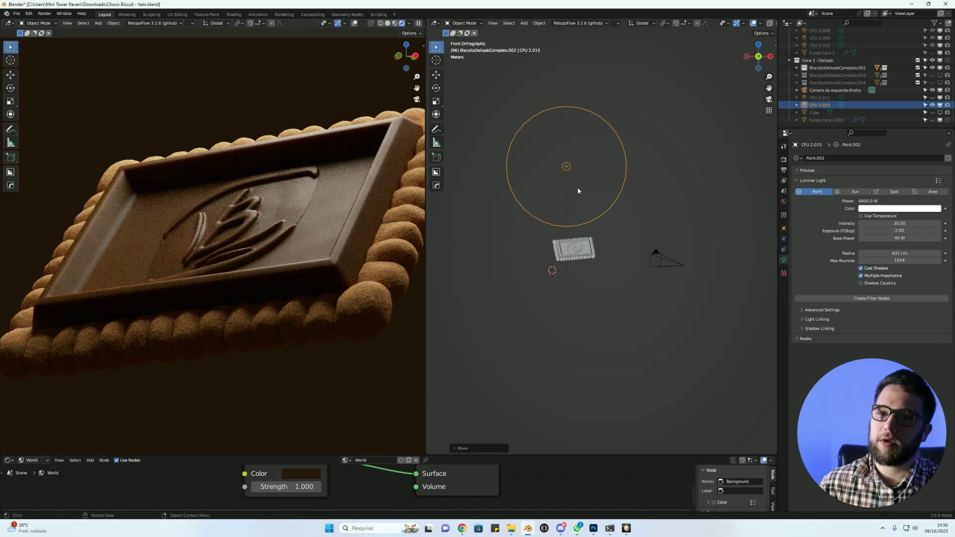
click(932, 97)
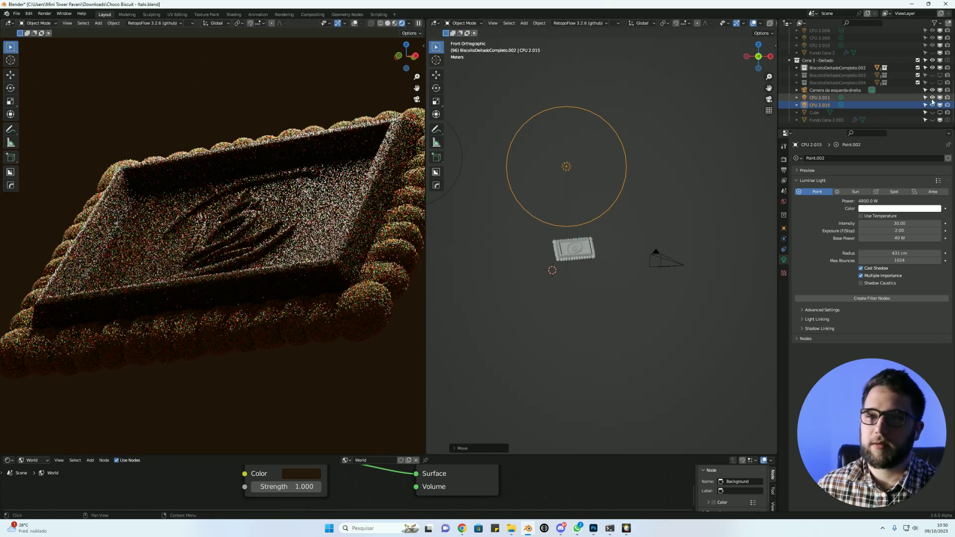
scroll(235, 203, up, 4)
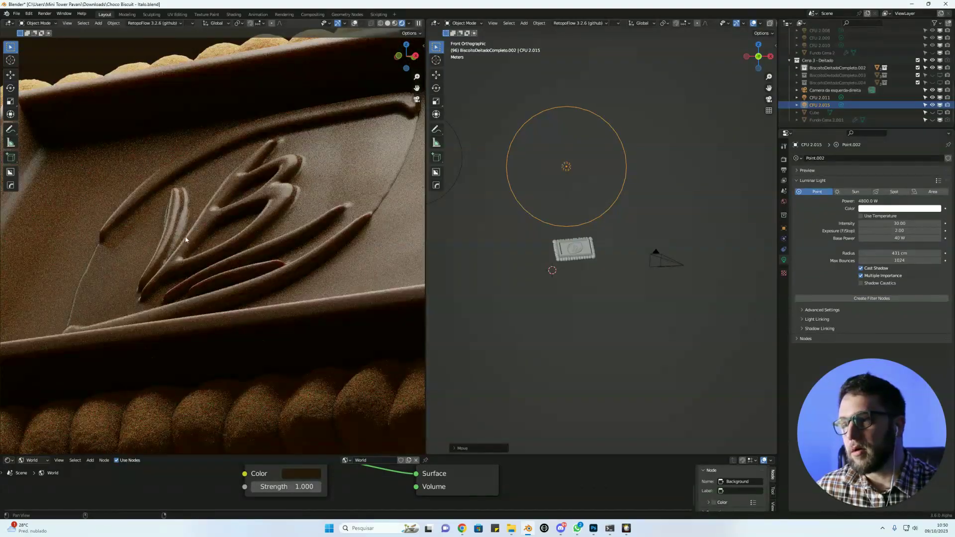
shift+middle_drag(186, 240, 164, 153)
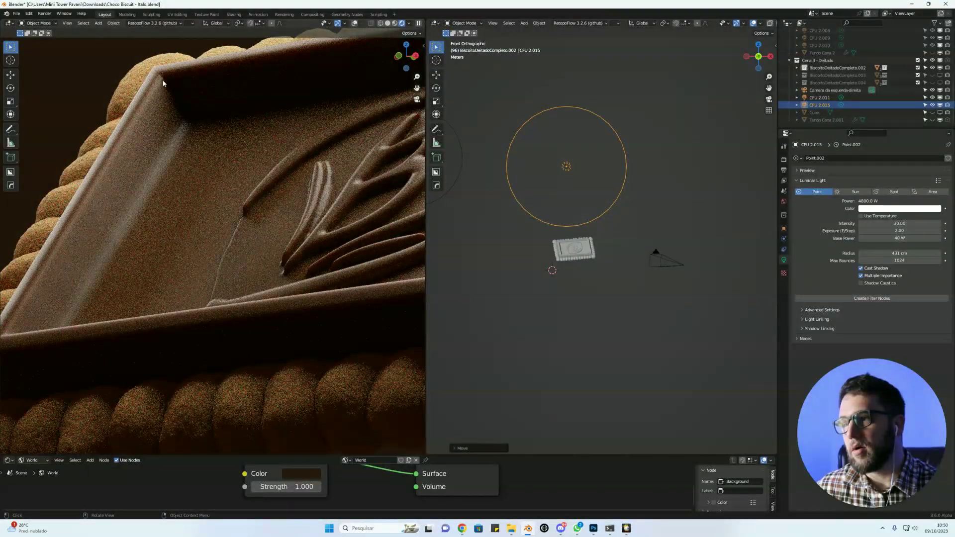
shift+middle_drag(582, 154, 716, 150)
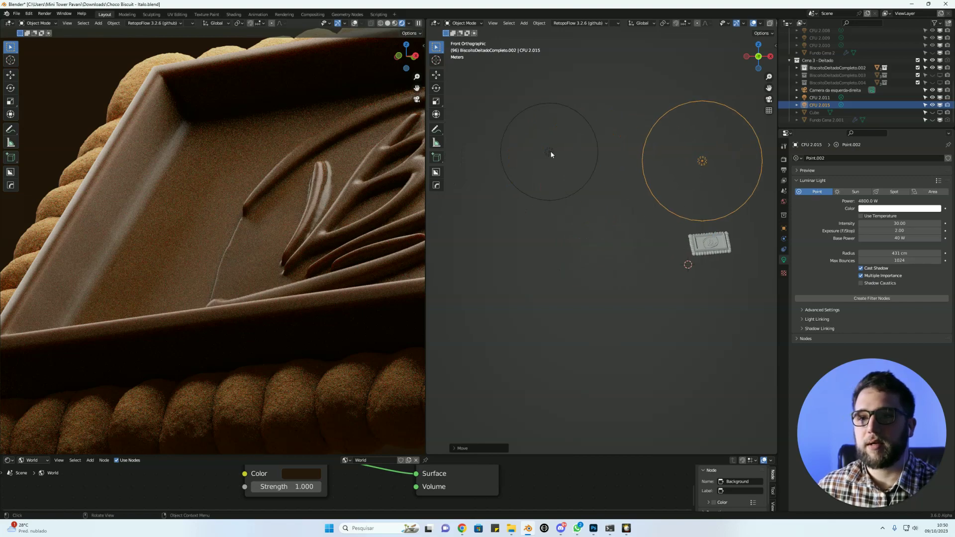
Select the CFU 2.011 light and enlarge its radius to 393 cm.
click(544, 151)
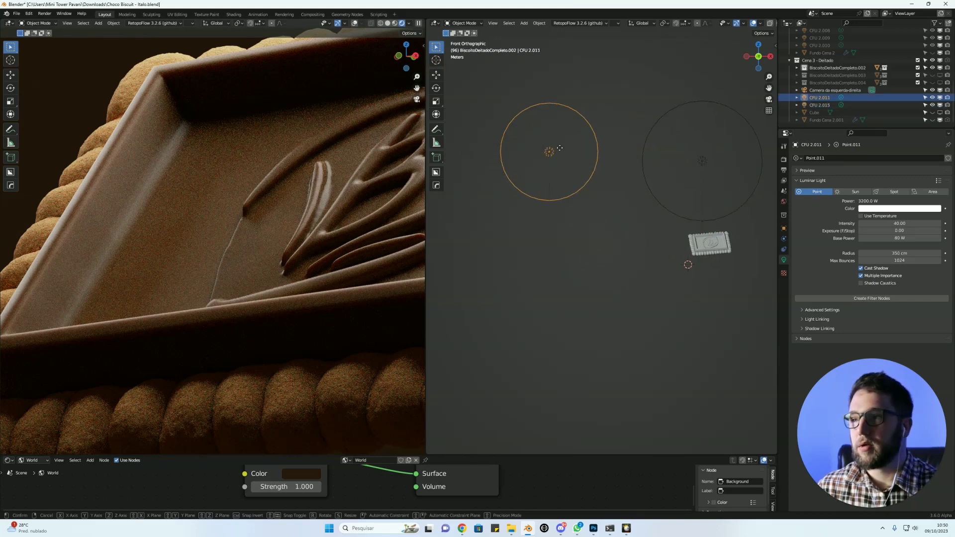
key(g)
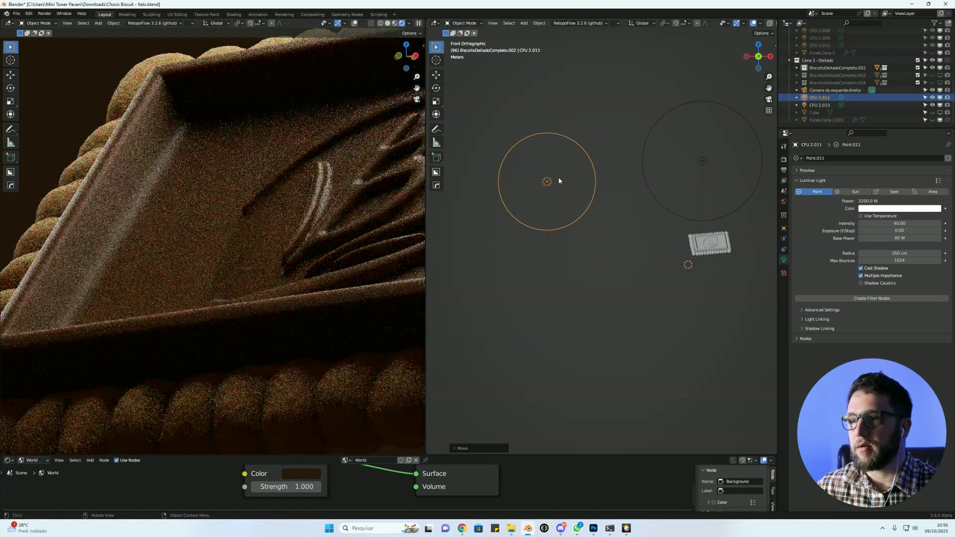
right_click(559, 177)
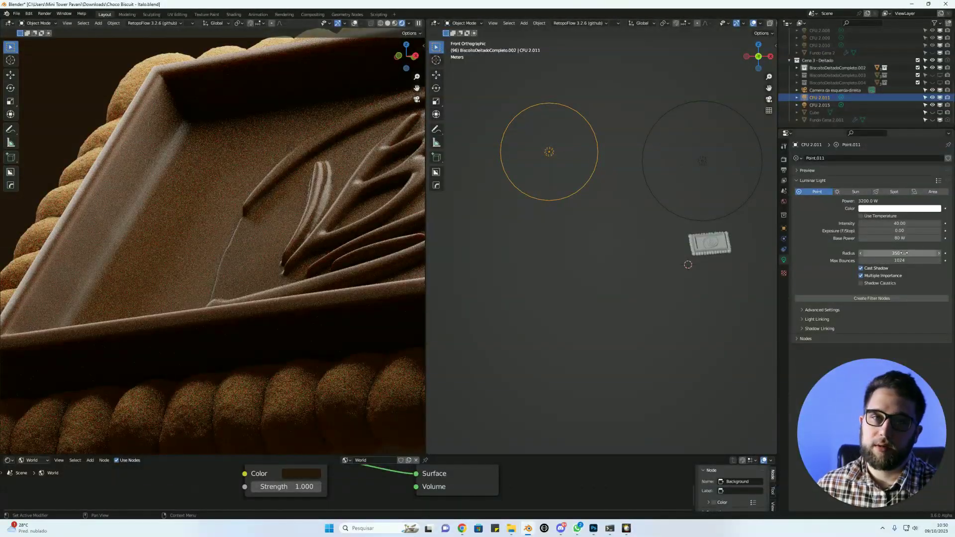
drag(904, 254, 924, 254)
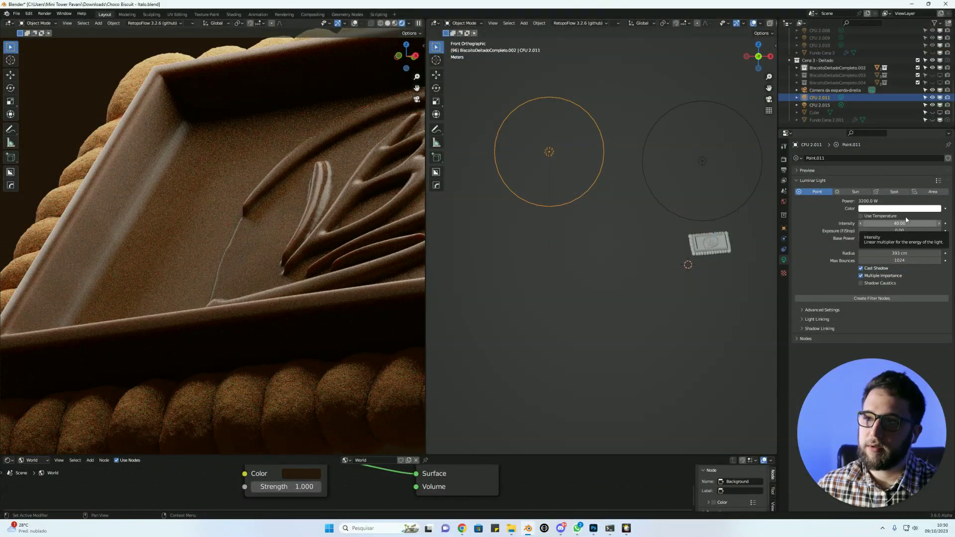
With CFU 2.015 hidden, reposition CFU 2.011 and set its exposure to 1 for 6400 W.
click(933, 105)
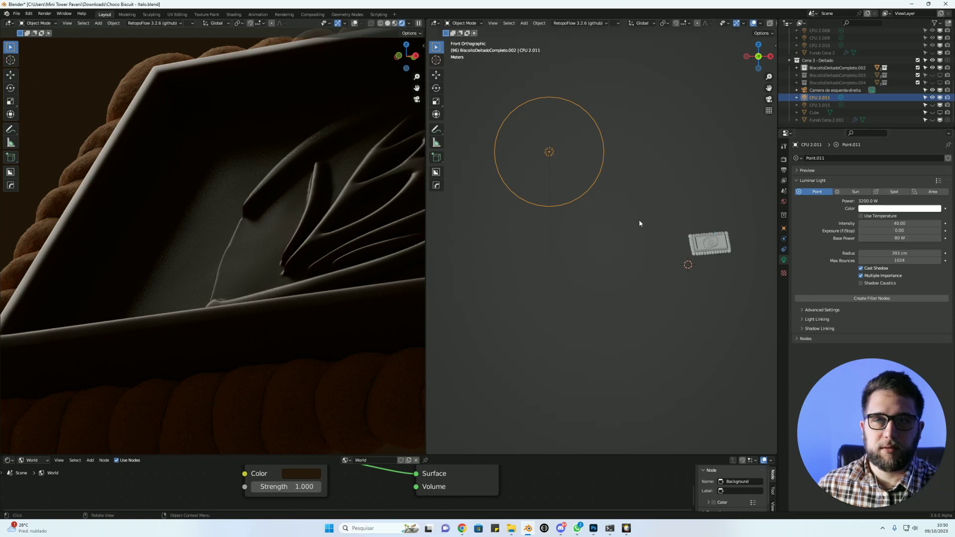
key(g)
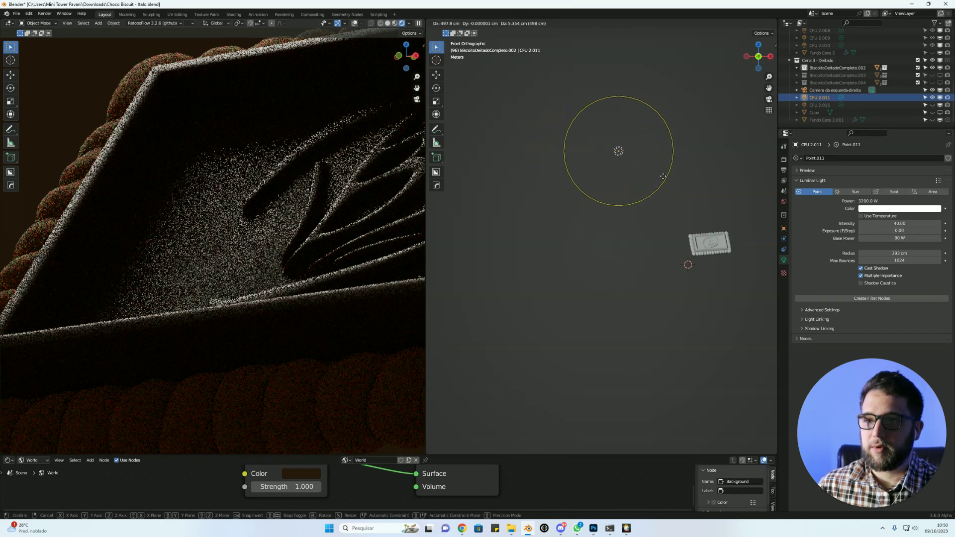
click(629, 186)
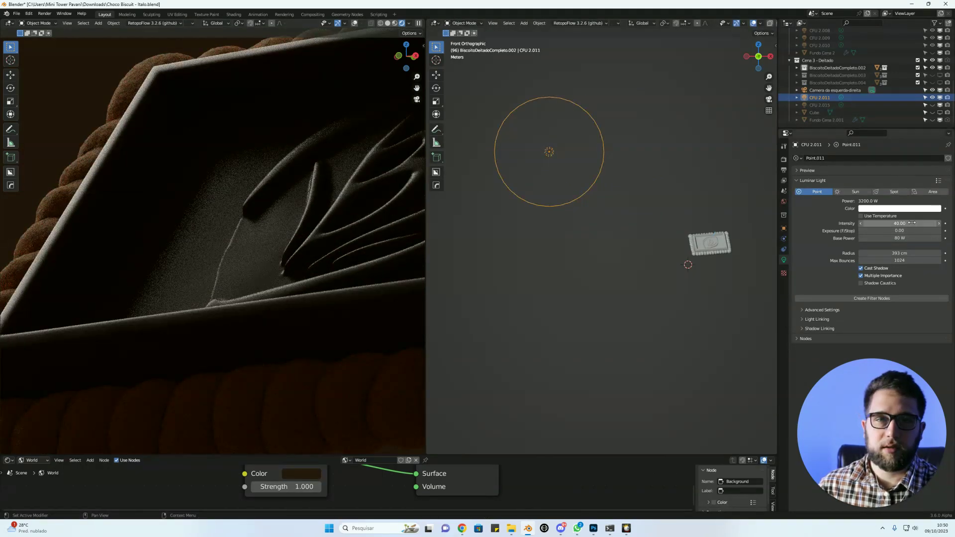
click(916, 233)
text(3)
key(Return)
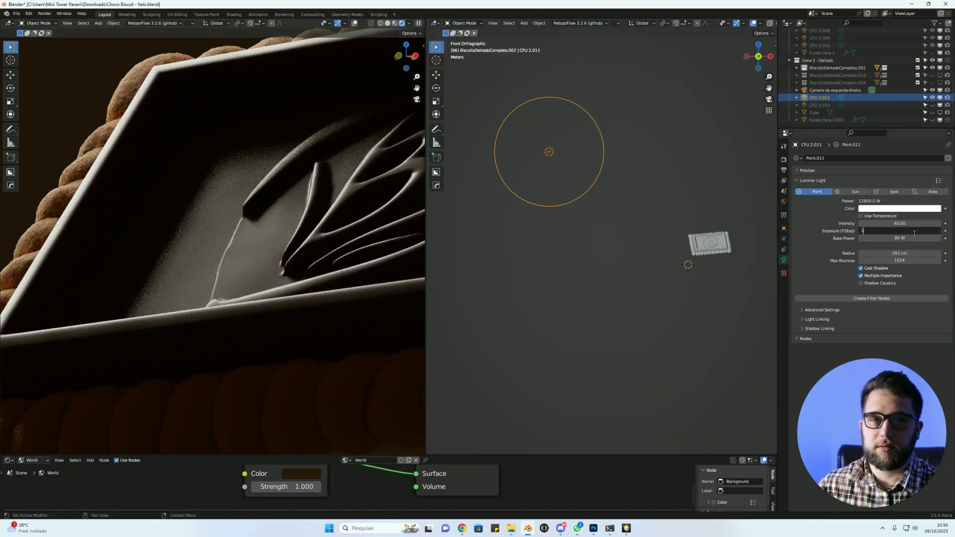
key(Return)
Check the biscuit's render at an oblique angle, then show CFU 2.015 again.
middle_drag(332, 216, 322, 271)
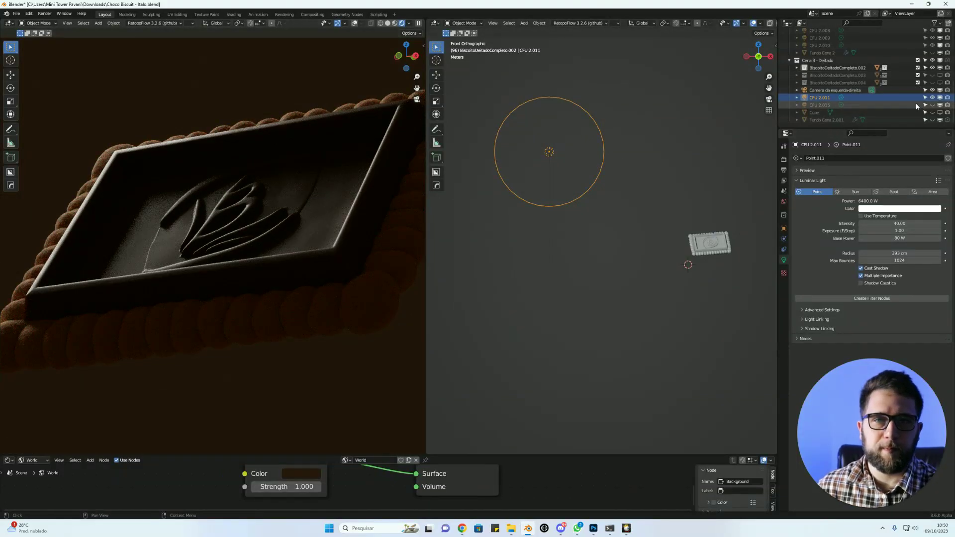
click(934, 105)
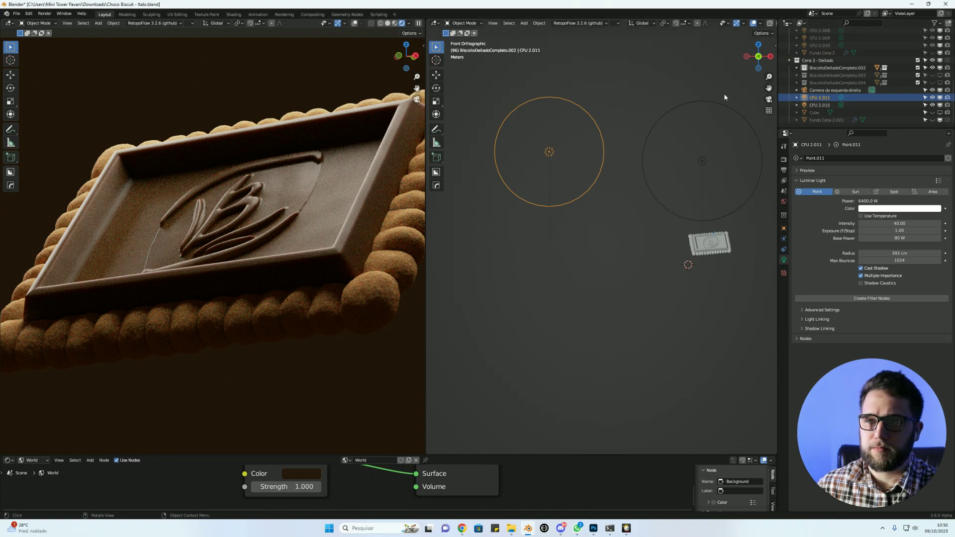
key(Escape)
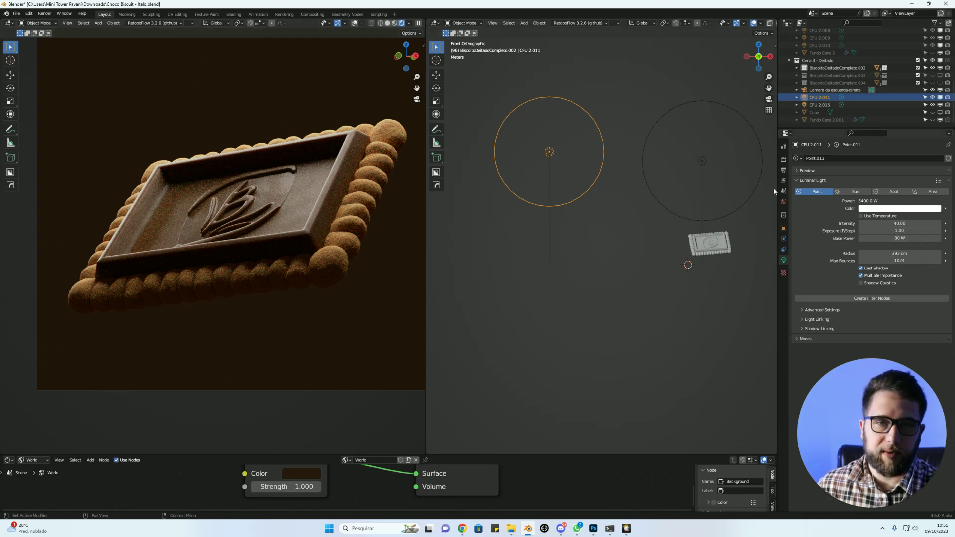
key(KP_7)
Duplicate the CFU 2.015 point light and drop the copy near the biscuit.
scroll(745, 152, down, 2)
shift+middle_drag(746, 152, 600, 279)
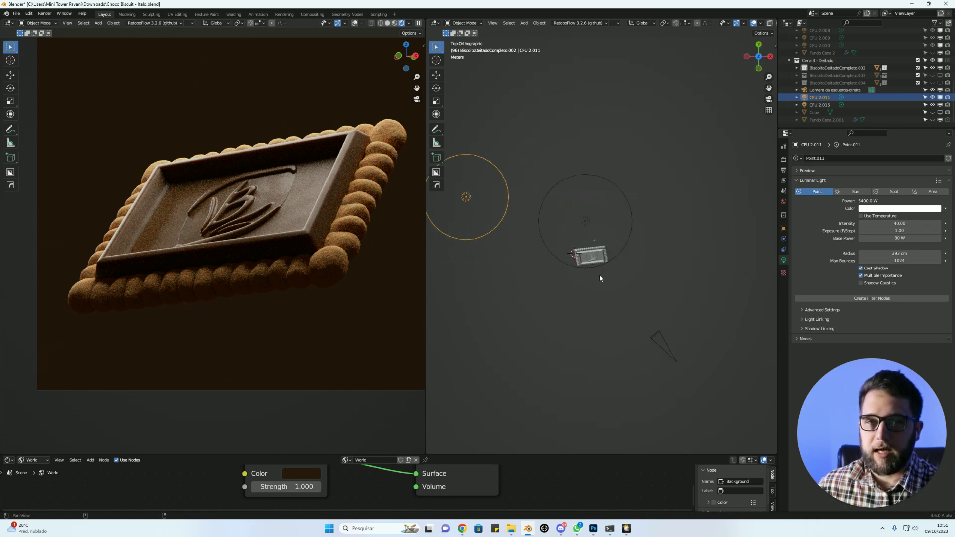
click(599, 209)
key(shift+d)
click(622, 260)
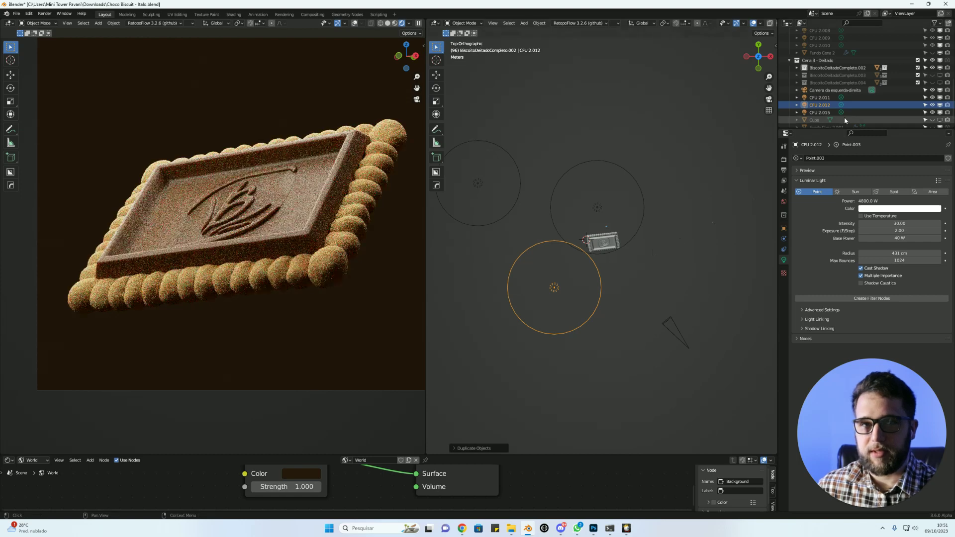
Move the copied light low and left of the biscuit using front and top views.
key(grave)
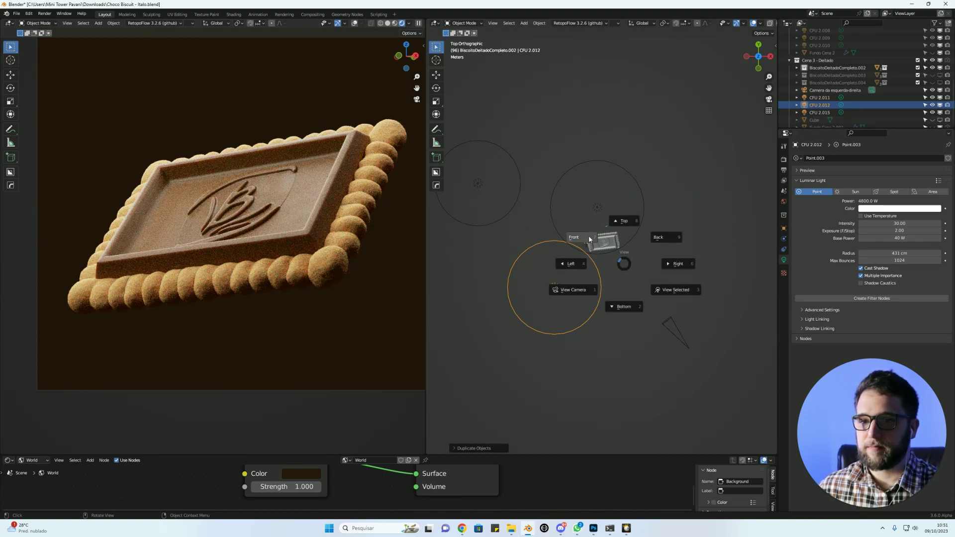
key(g)
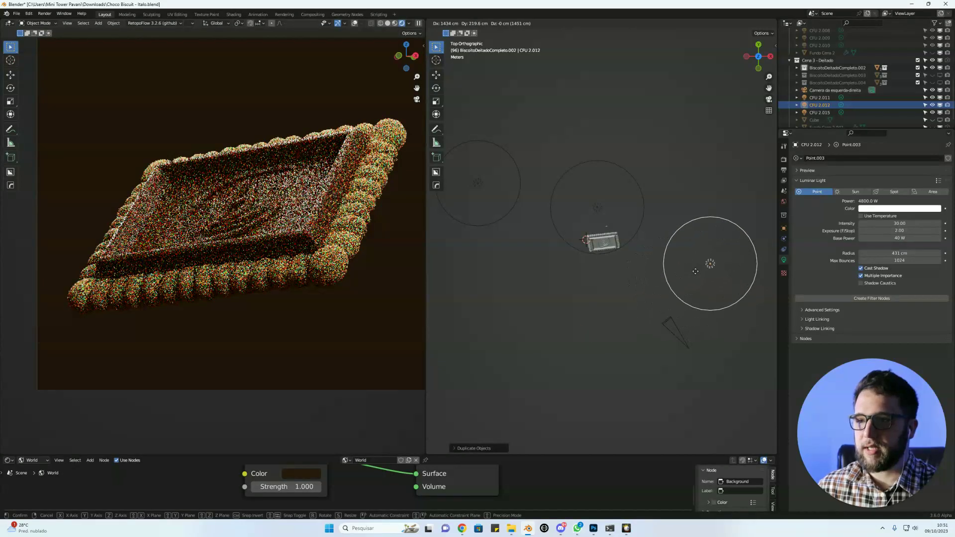
click(677, 301)
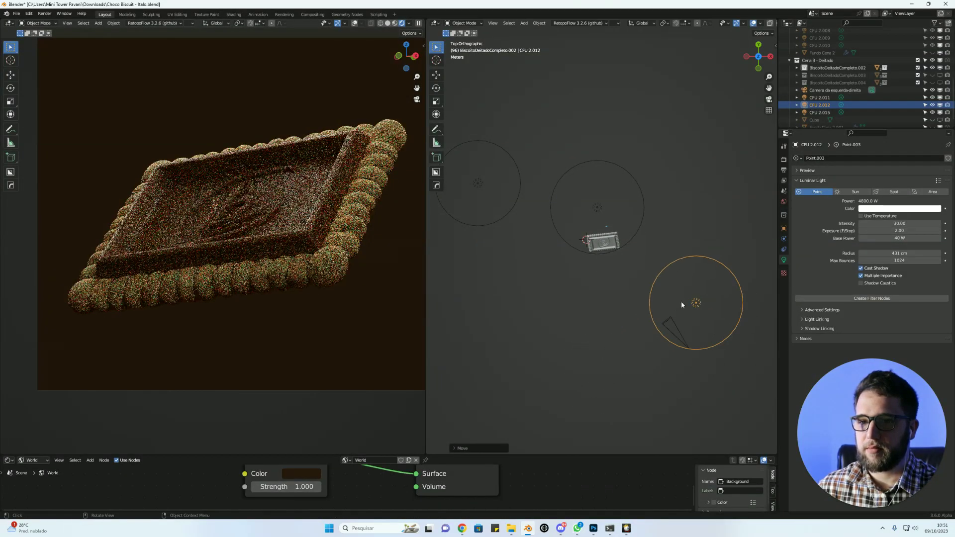
key(KP_1)
key(g)
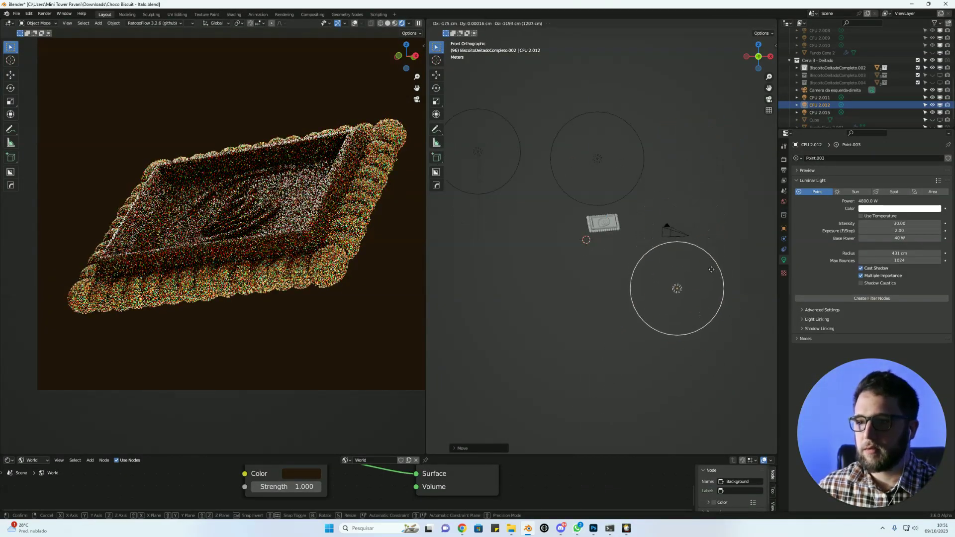
click(524, 272)
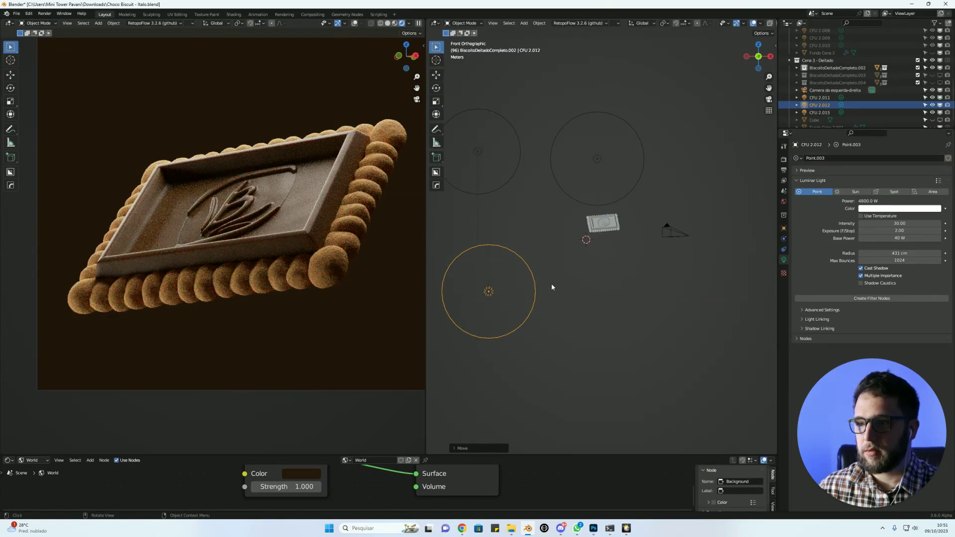
key(KP_7)
key(g)
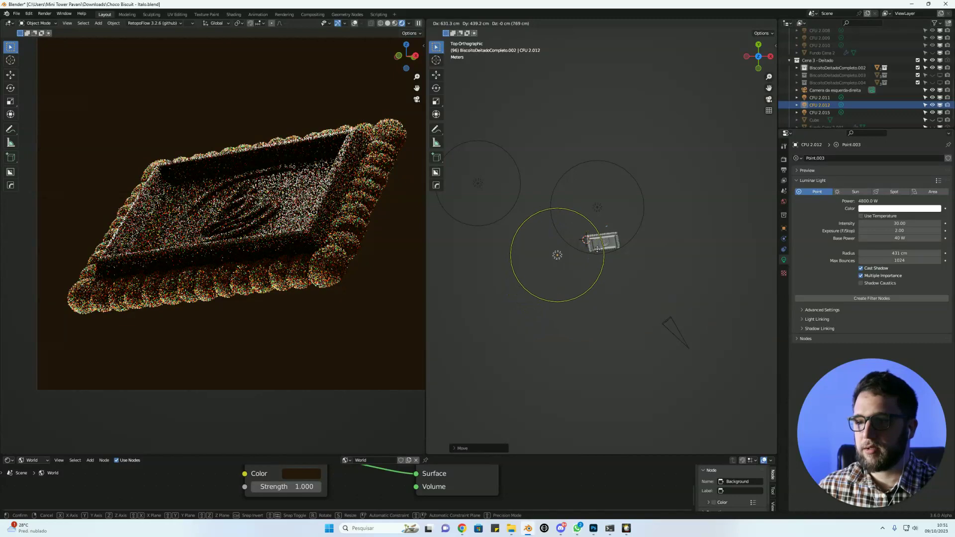
click(582, 269)
Lower the light in front view, then set it left of the biscuit from above.
key(KP_1)
key(g)
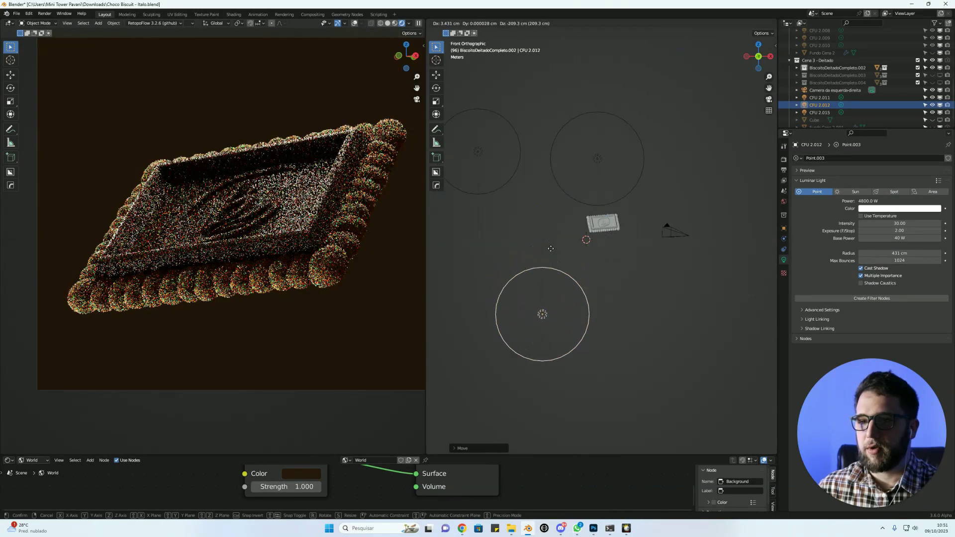
click(546, 247)
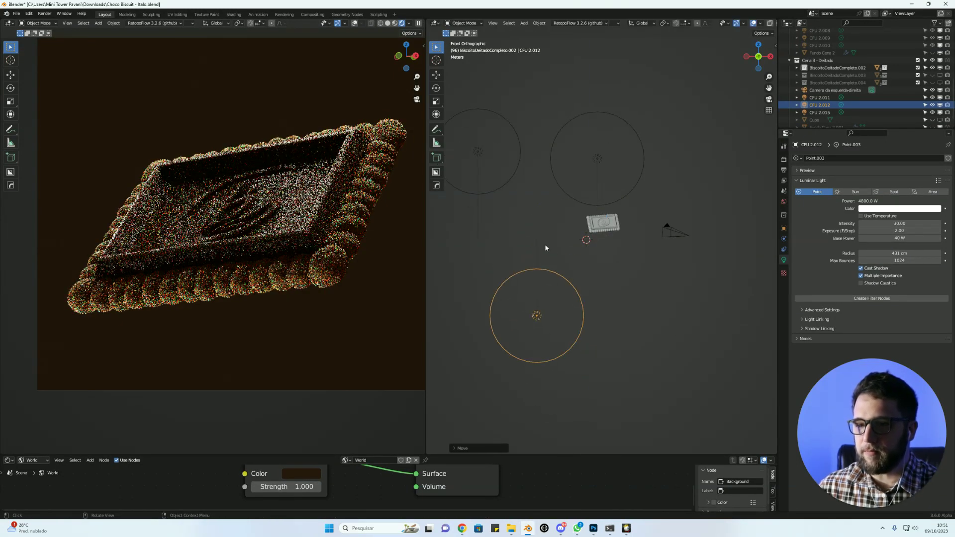
key(KP_7)
key(g)
click(564, 238)
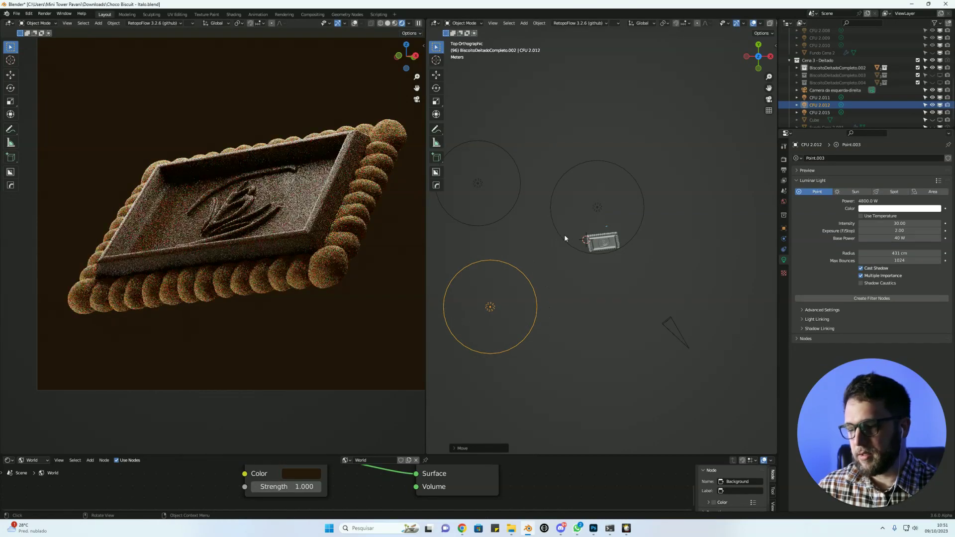
Shift the light further left along the X axis and settle it beside the biscuit.
key(g)
key(x)
click(539, 327)
key(g)
click(555, 278)
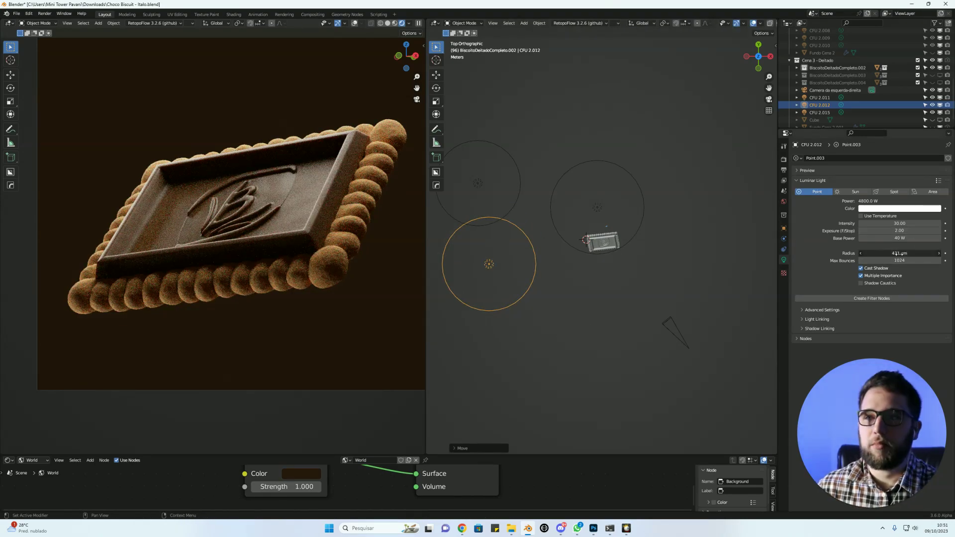
Give the light a 500 cm radius, 60 W base power and exposure 2.00.
drag(902, 253, 907, 255)
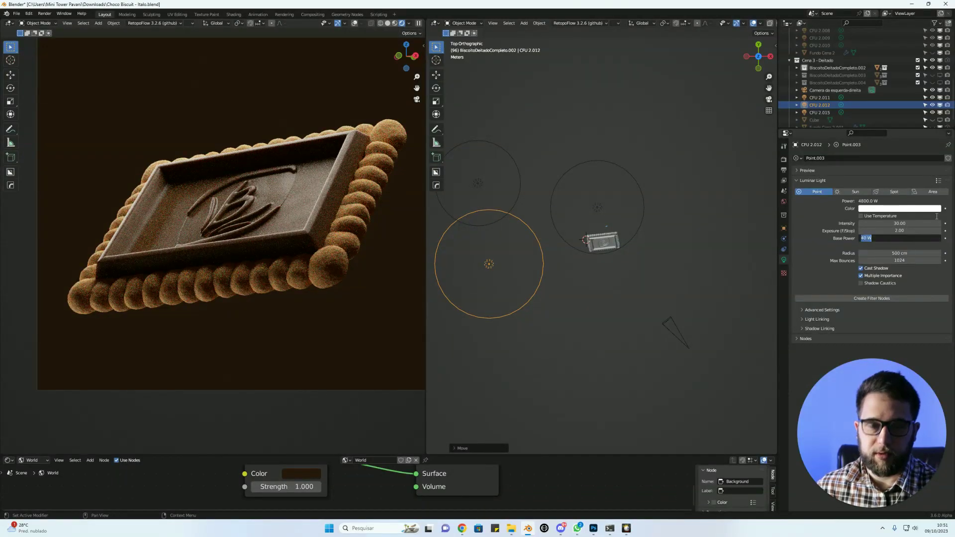
text(60)
key(Return)
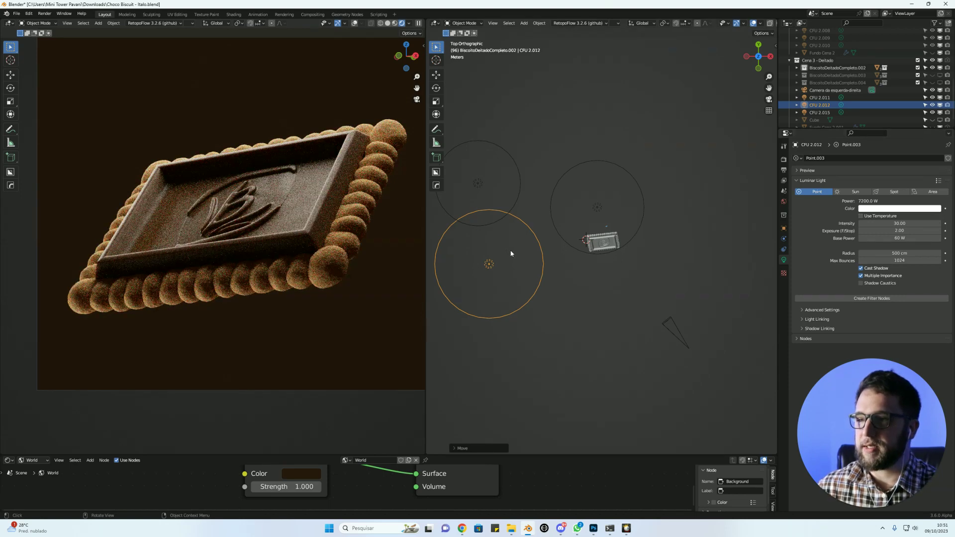
key(Return)
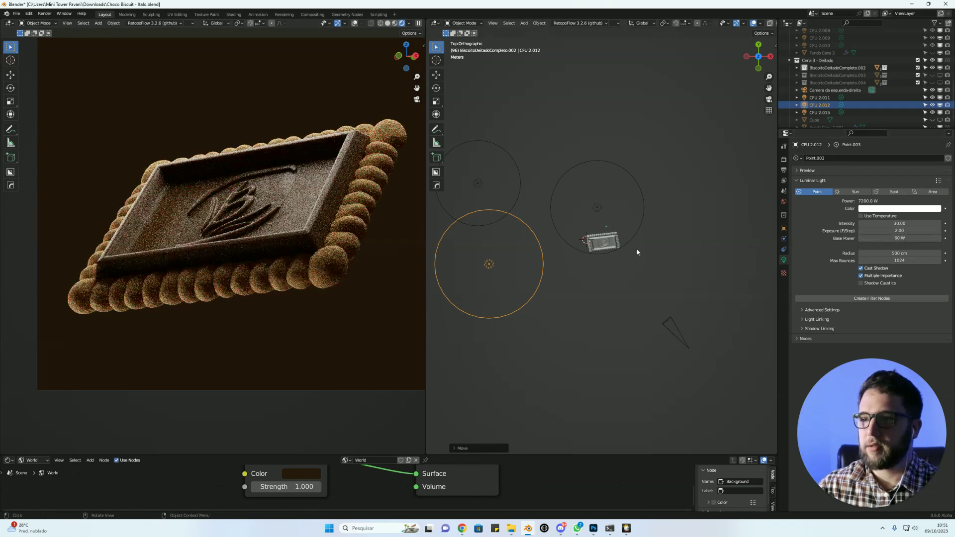
Move the light above-right of the biscuit and adjust its height in front view.
key(g)
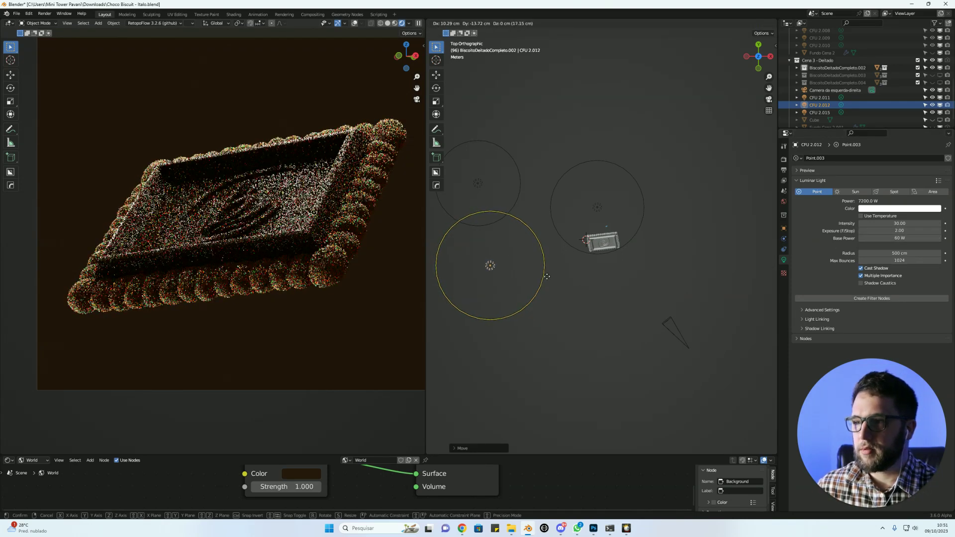
click(702, 280)
key(grave)
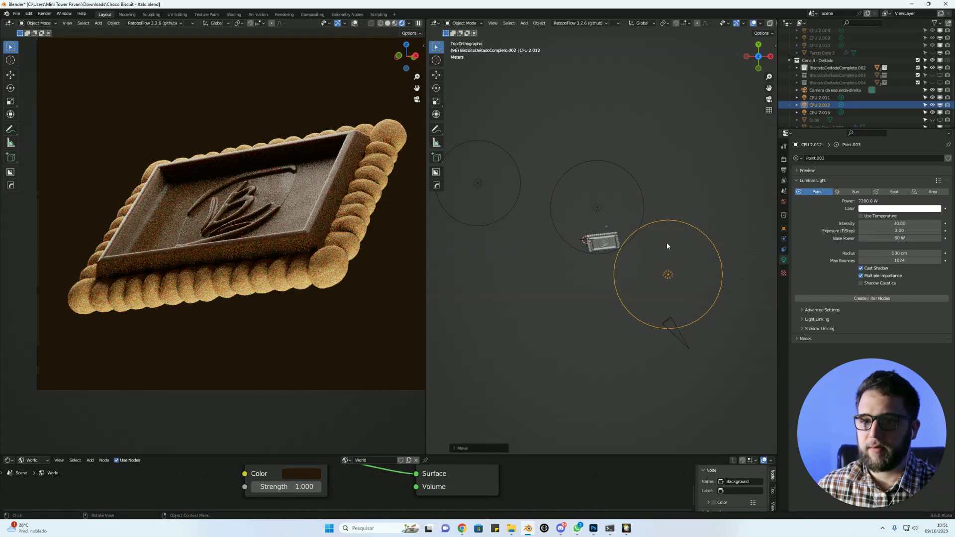
key(g)
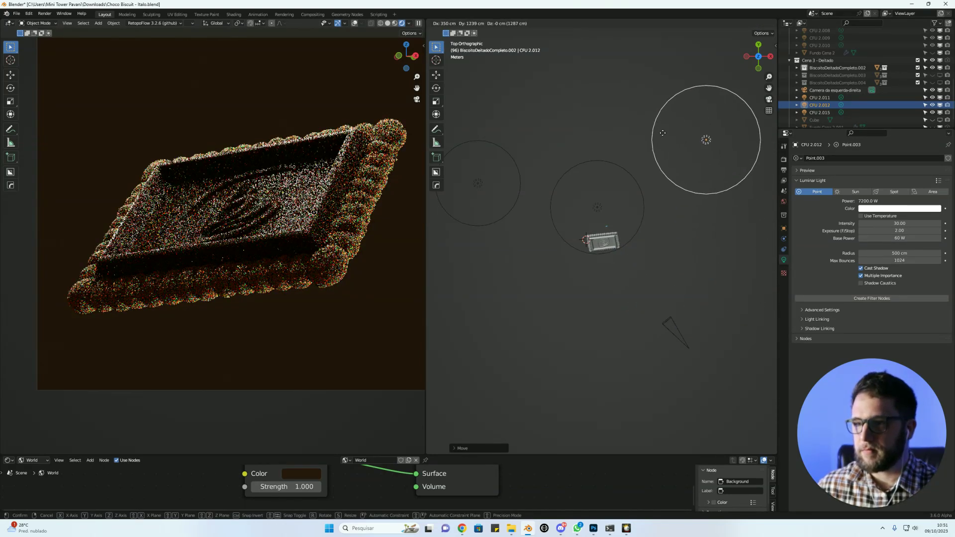
click(667, 153)
shift+middle_drag(666, 216, 644, 245)
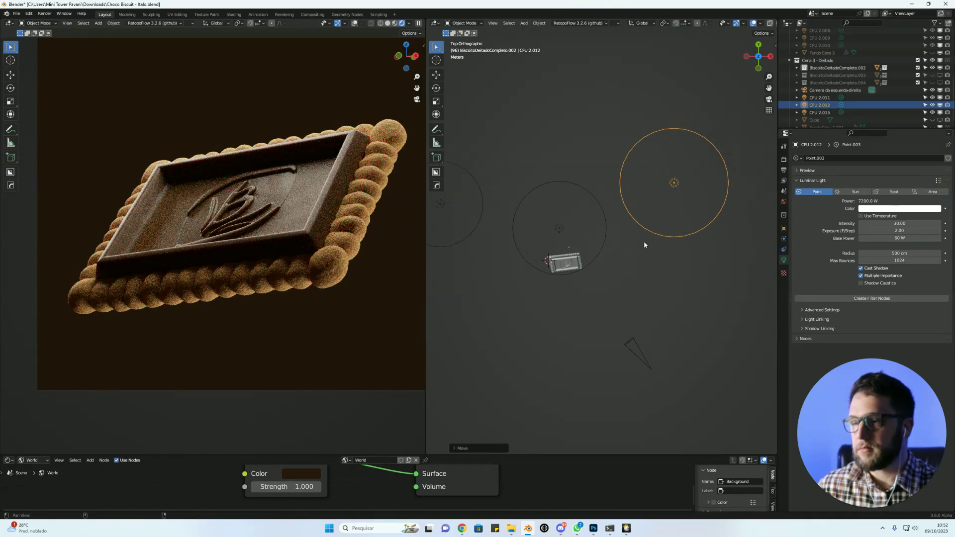
key(grave)
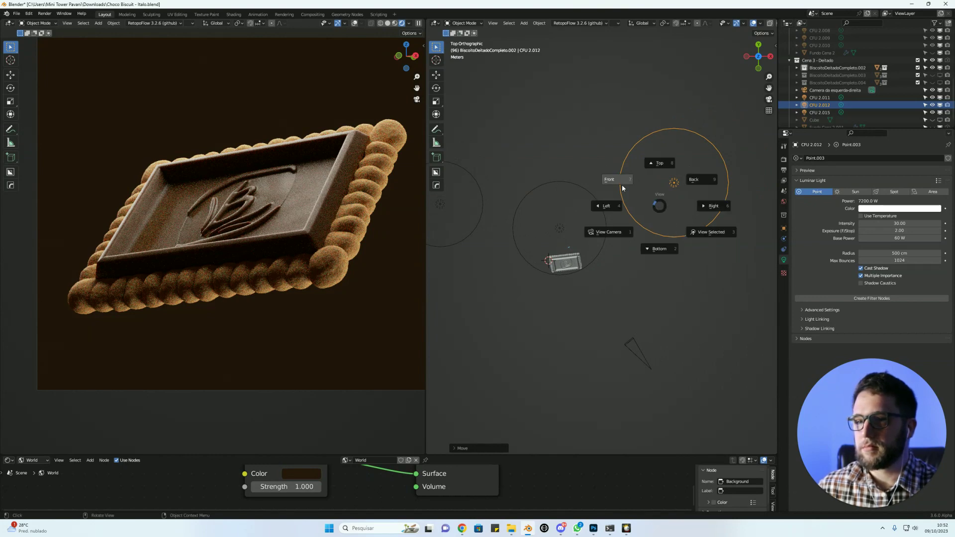
click(667, 201)
key(g)
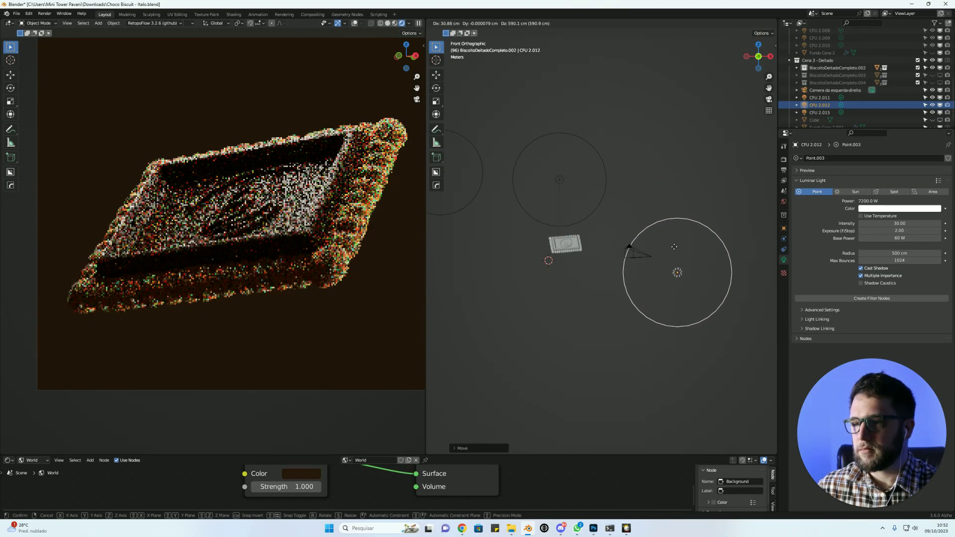
click(678, 255)
Shift the light further right of the biscuit in top view.
key(KP_7)
key(g)
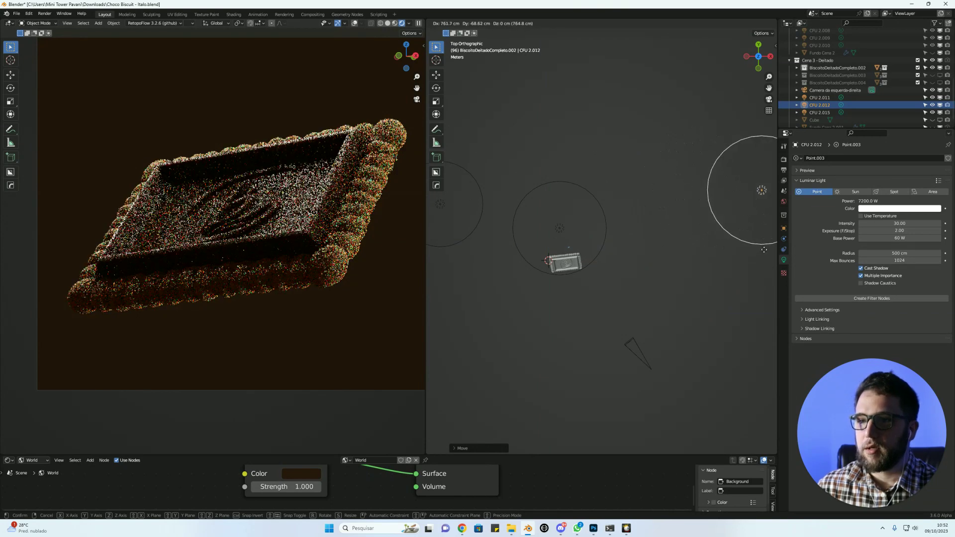
click(718, 271)
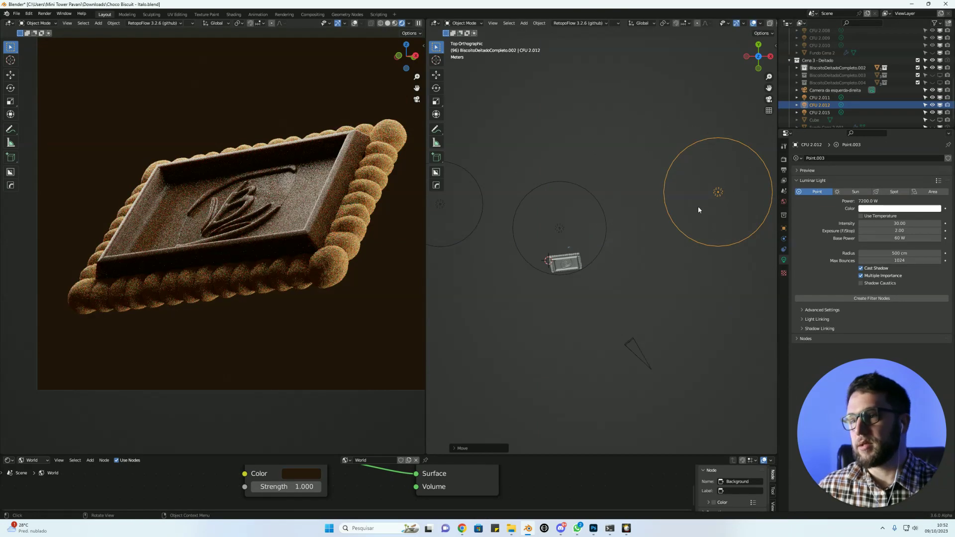
key(g)
click(663, 233)
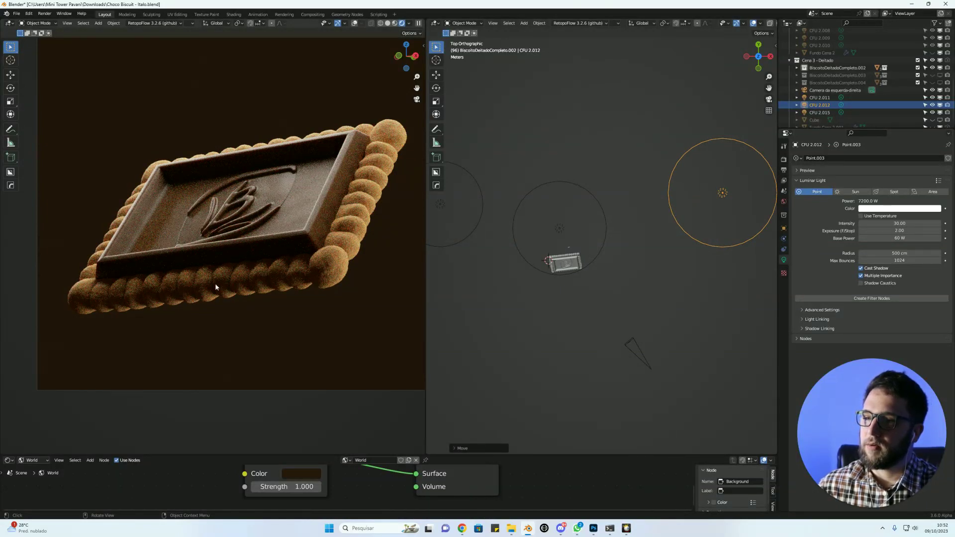
Bring the light toward the camera side, ending below-left of the biscuit.
key(g)
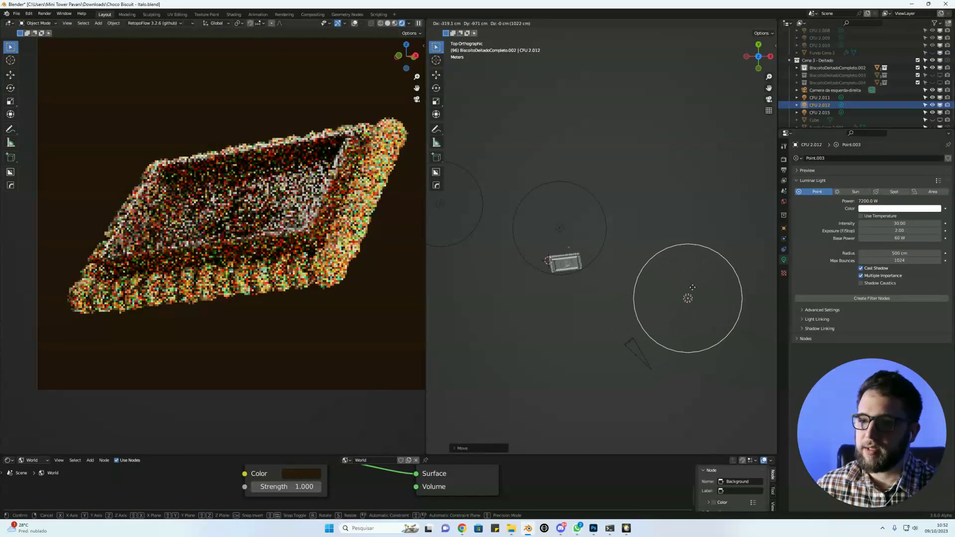
click(713, 219)
key(g)
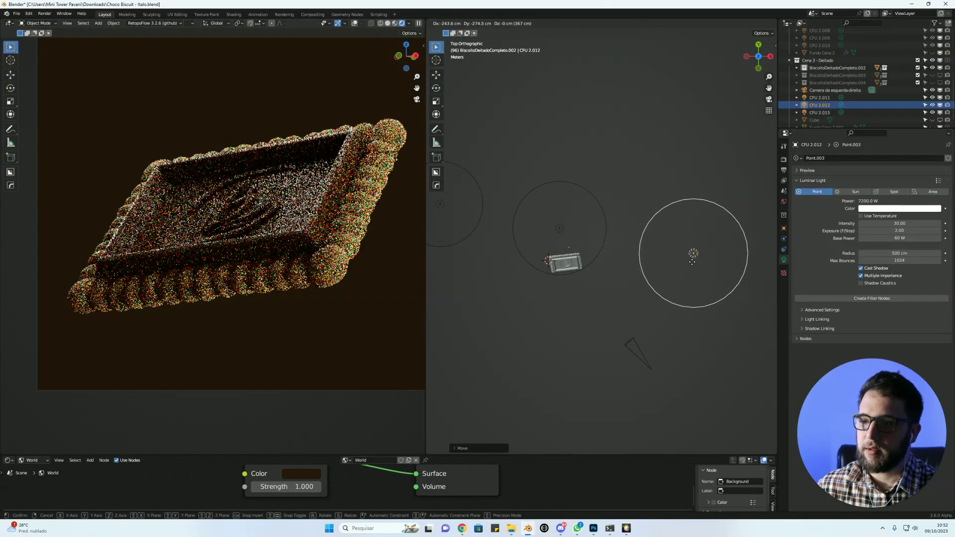
click(696, 261)
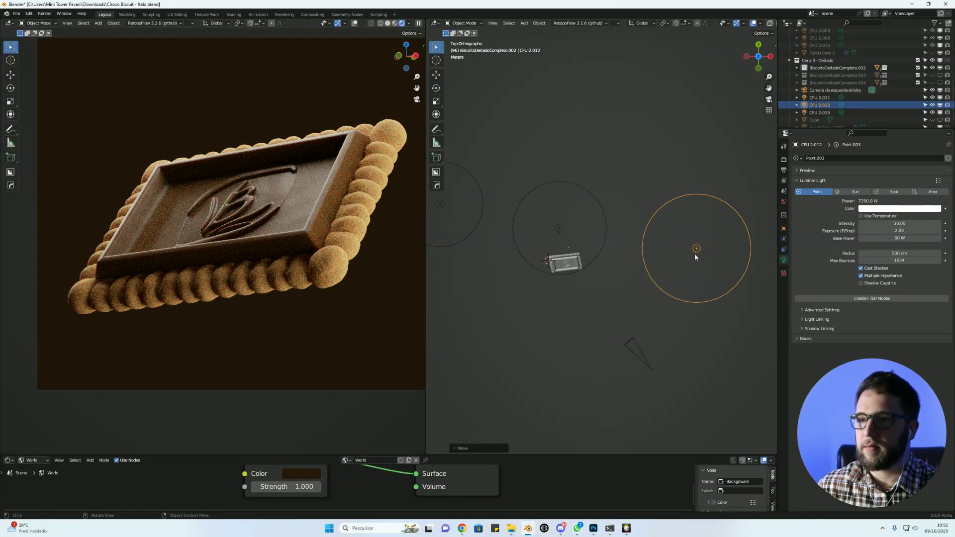
key(g)
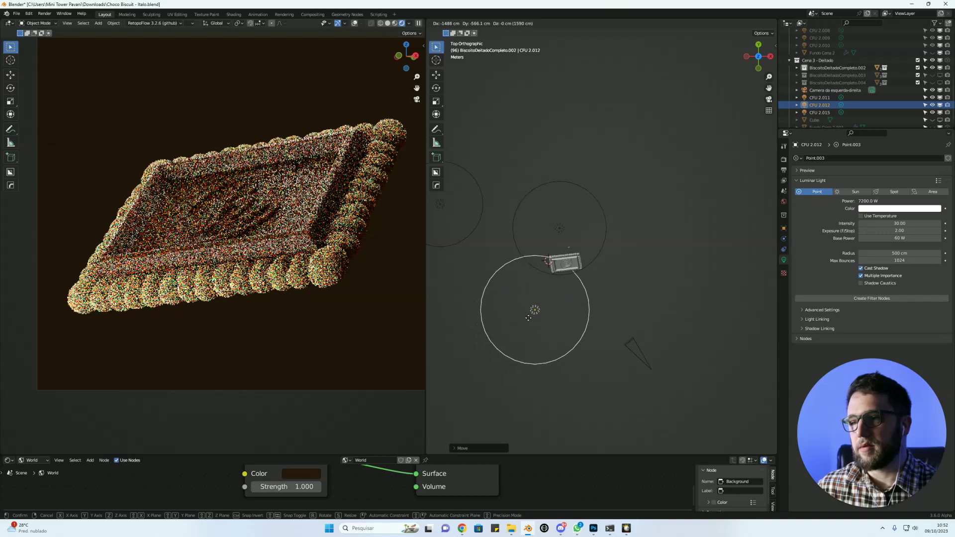
click(518, 317)
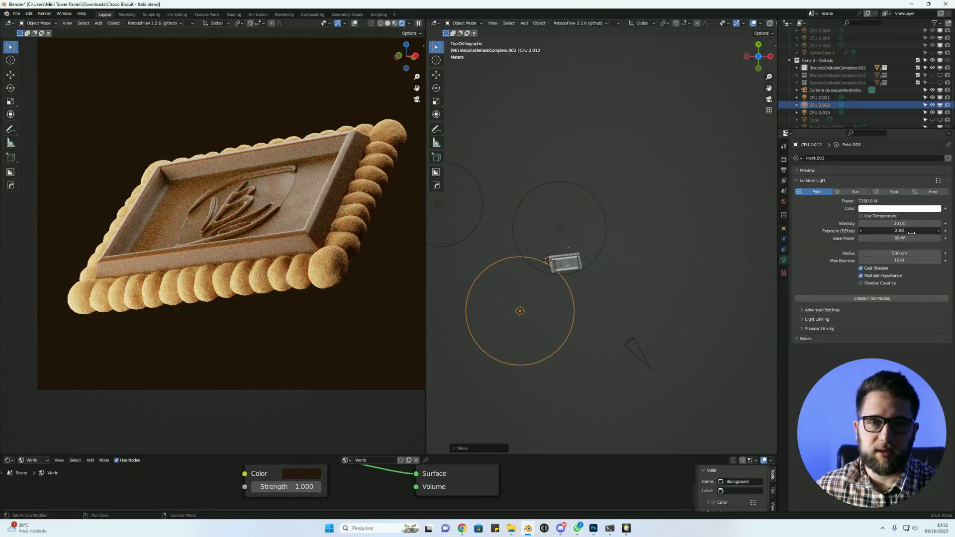
click(901, 231)
text(1)
Set the light's exposure to 1.00 for 3600 W and adjust its height in front view.
key(Return)
key(grave)
click(535, 252)
key(g)
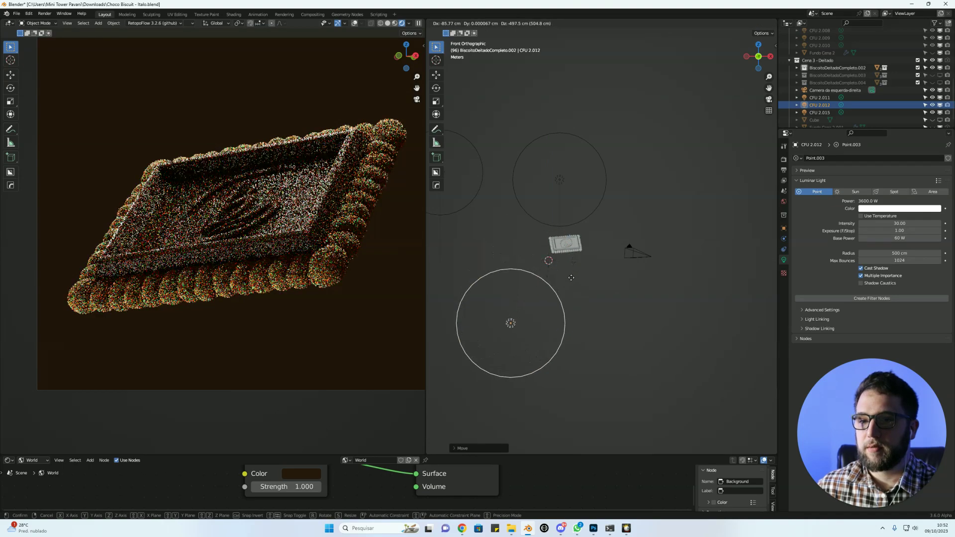
click(588, 269)
key(grave)
click(596, 228)
Place the light below-left of the biscuit in top view and duplicate it.
key(g)
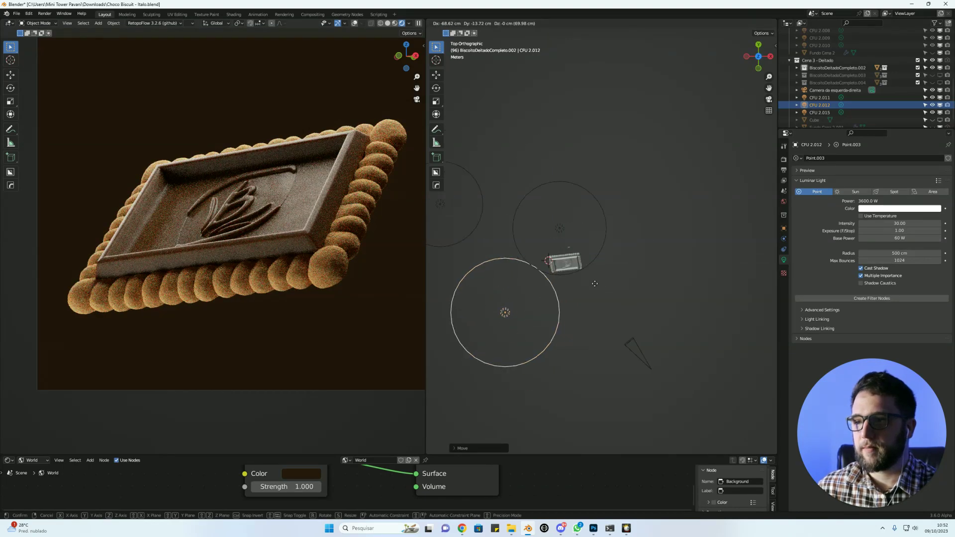
click(549, 288)
shift+middle_drag(550, 288, 697, 277)
key(g)
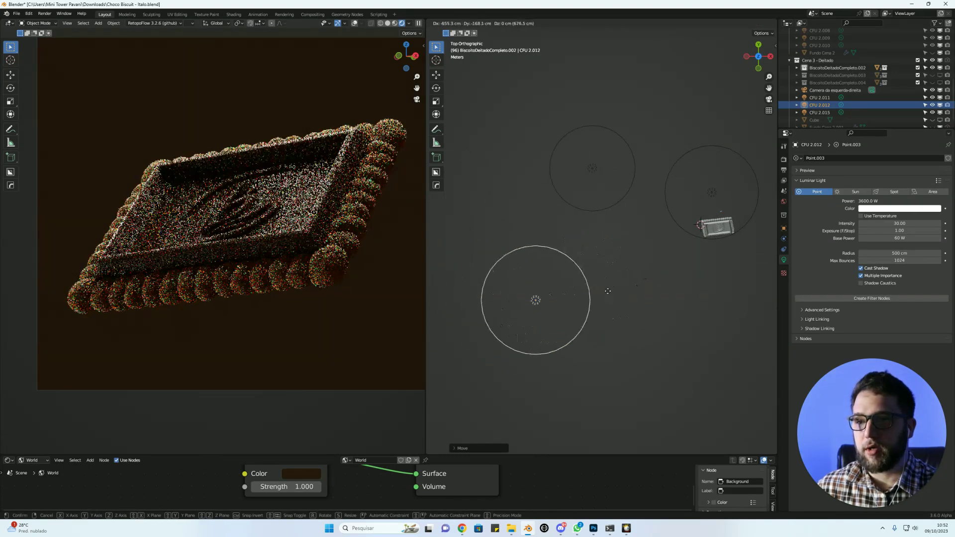
click(646, 296)
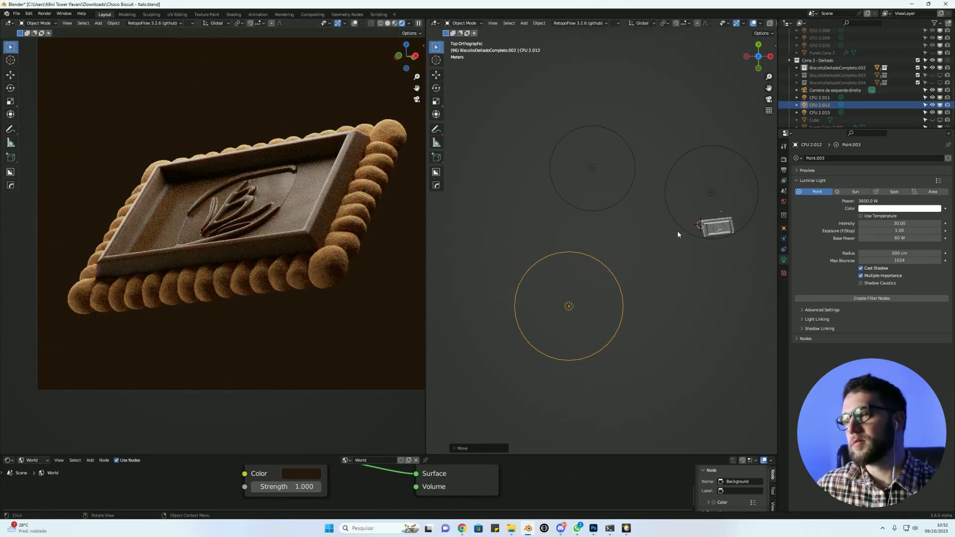
key(KP_1)
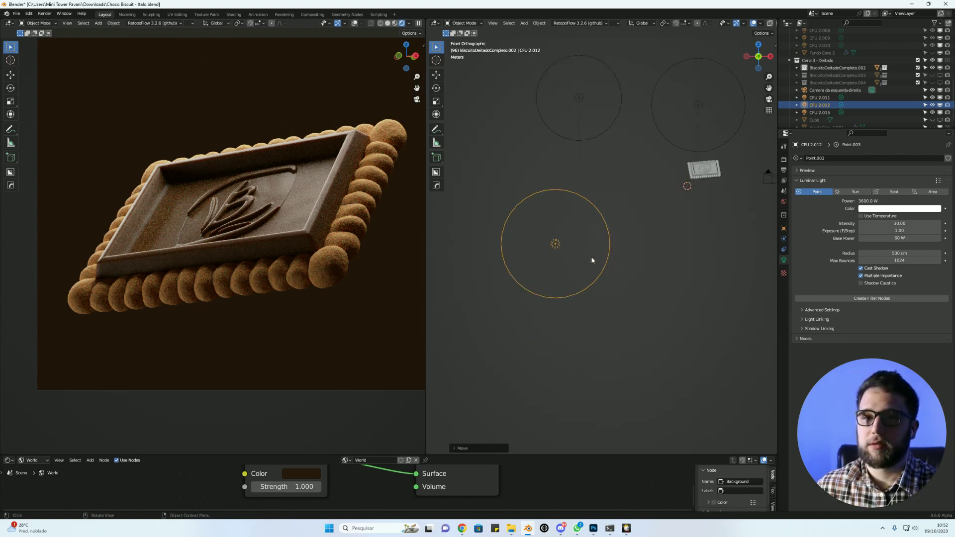
key(shift+d)
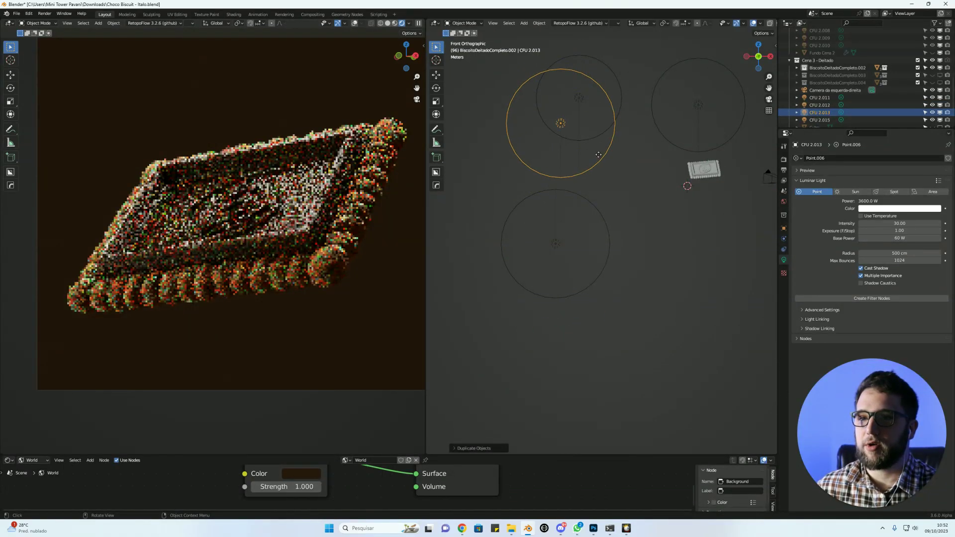
Place the copy, CFU 2.013, beside CFU 2.012 below the biscuit in top view.
key(KP_7)
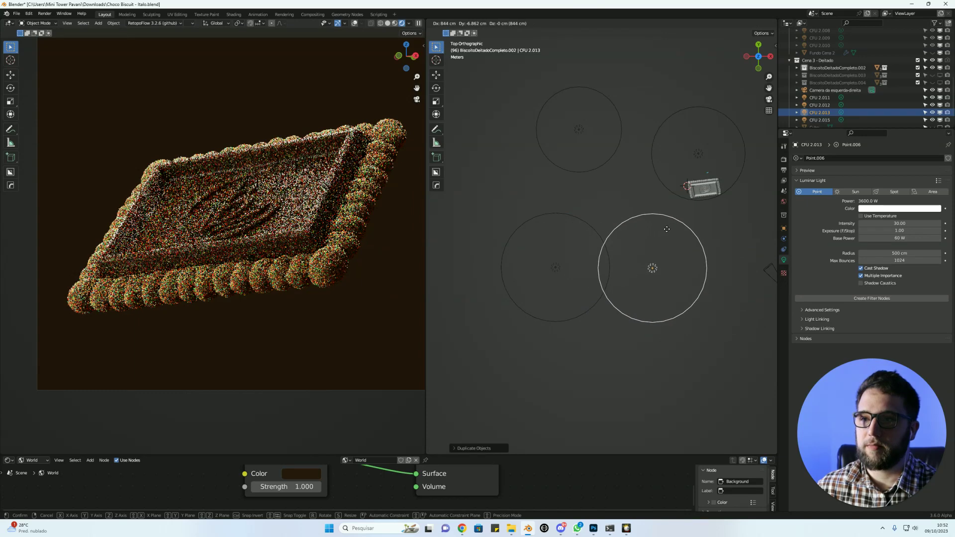
click(631, 224)
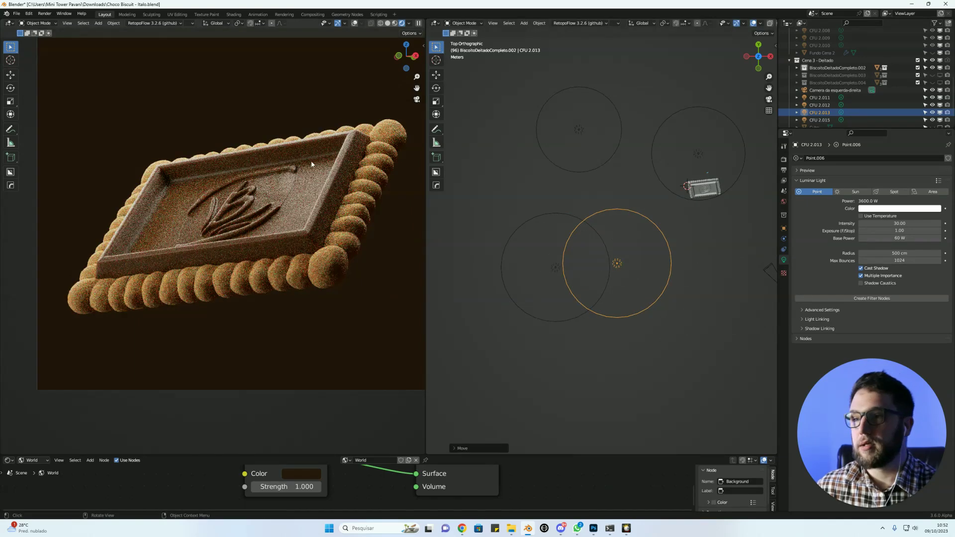
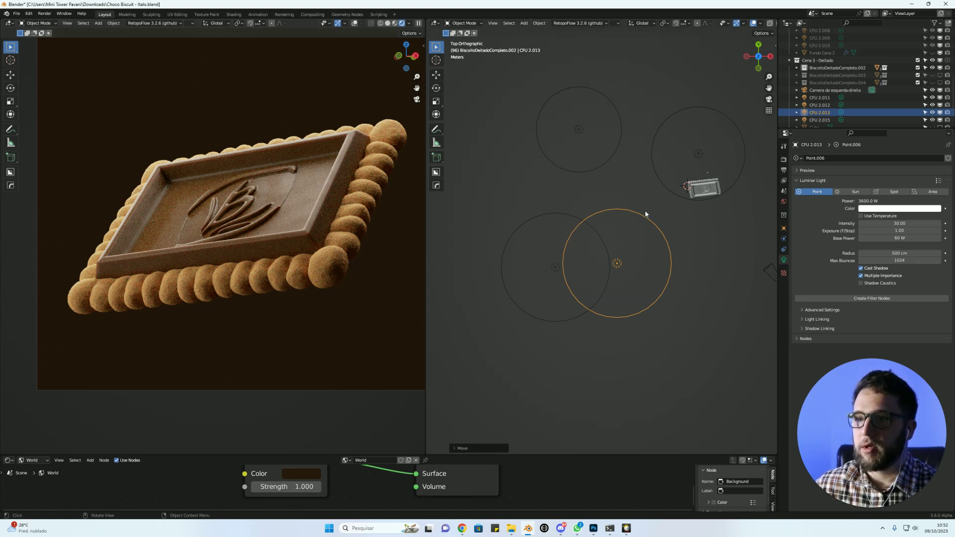
Shift point light CFU 2.013 a little to the right in the top view and reframe the lights.
mouse_move(638, 217)
shift+middle_down()
mouse_move(645, 244)
mouse_move(610, 249)
mouse_move(601, 223)
mouse_move(644, 230)
shift+middle_up()
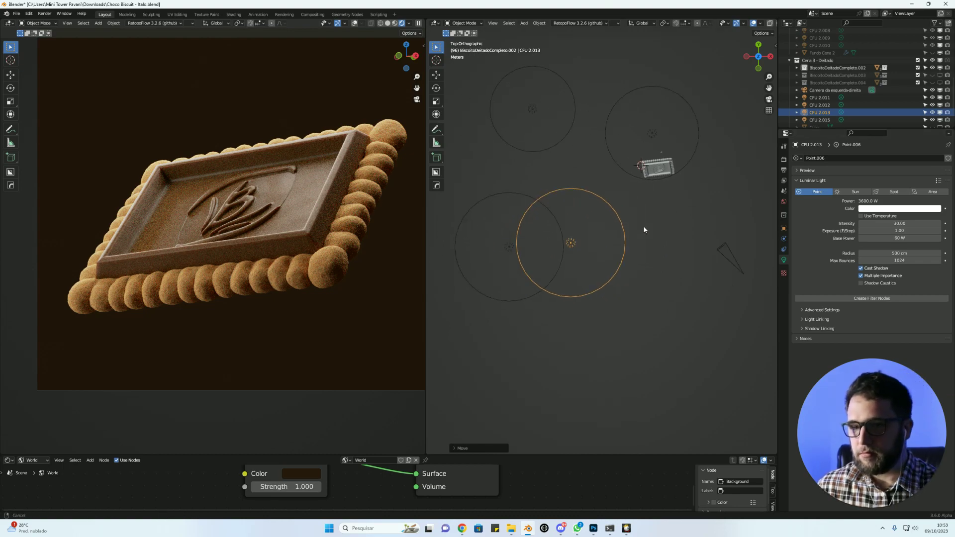
key(g)
click(674, 248)
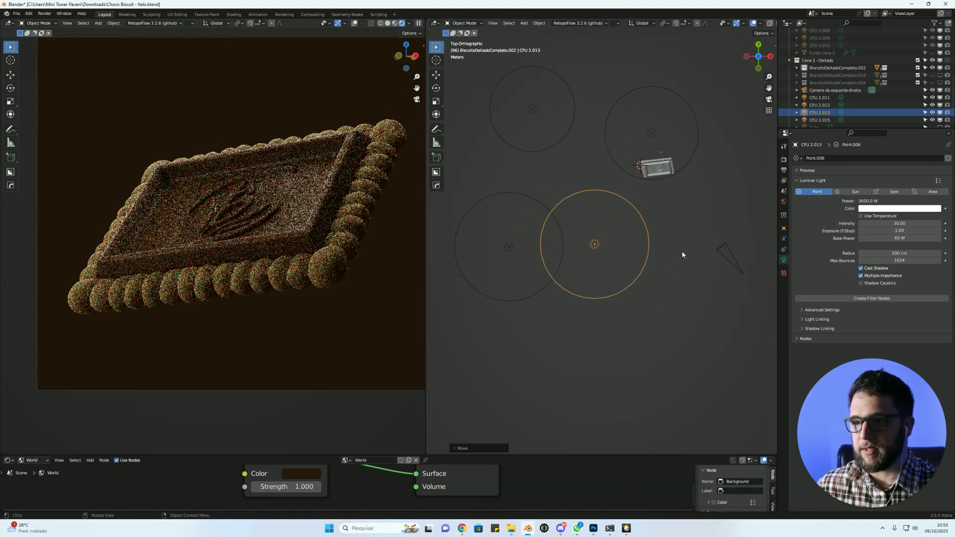
mouse_move(669, 287)
shift+middle_down()
mouse_move(610, 288)
mouse_move(638, 310)
shift+middle_up()
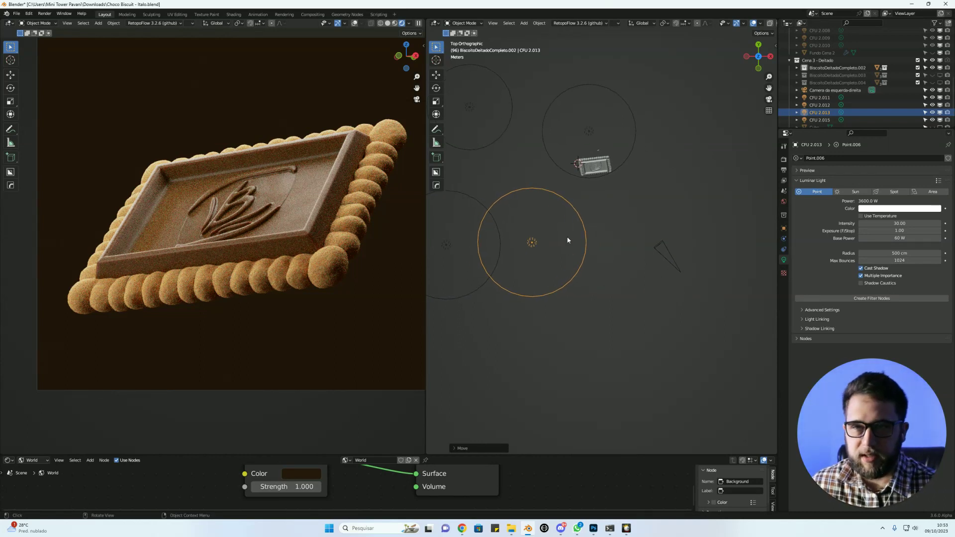
shift+middle_drag(605, 262, 625, 259)
mouse_move(666, 226)
shift+middle_down()
mouse_move(659, 249)
mouse_move(670, 269)
mouse_move(645, 244)
shift+middle_up()
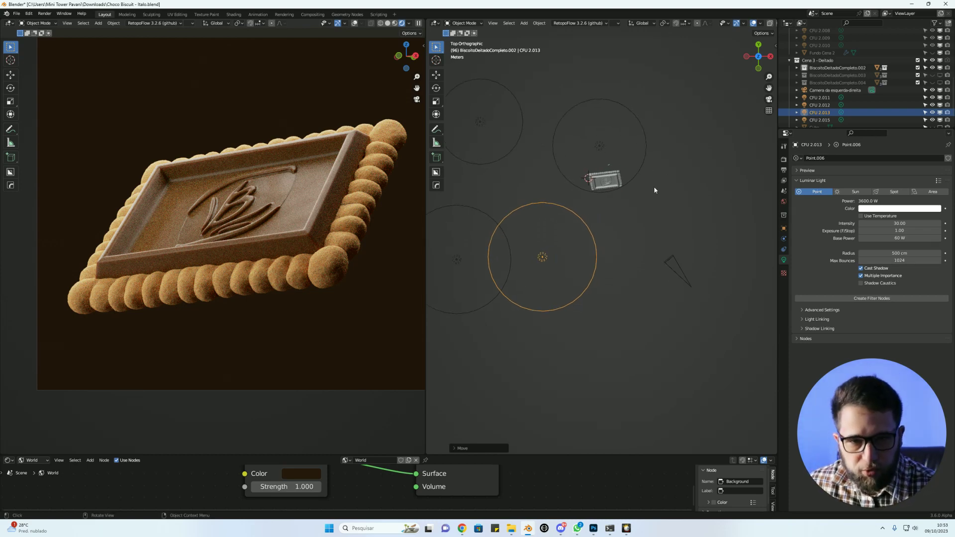
shift+middle_drag(638, 235, 637, 213)
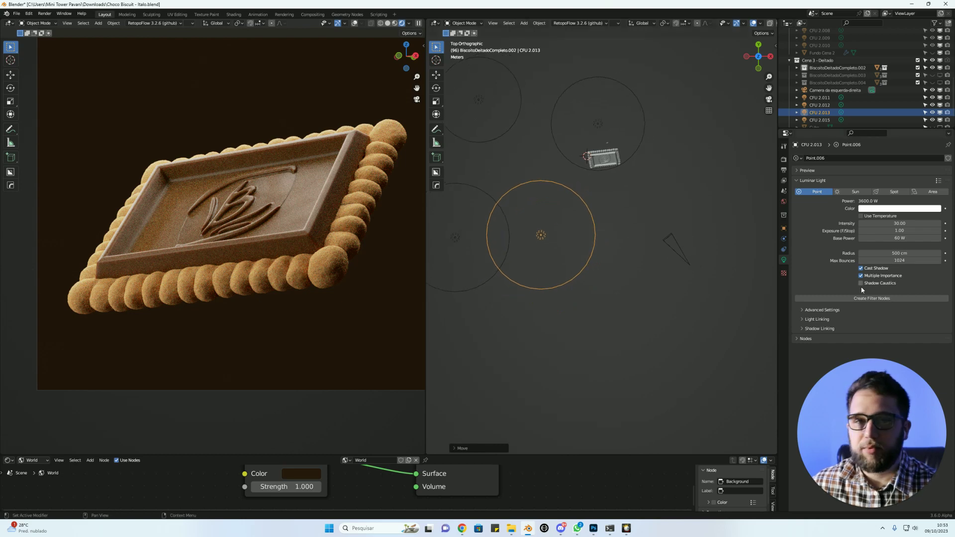
shift+middle_drag(566, 196, 592, 227)
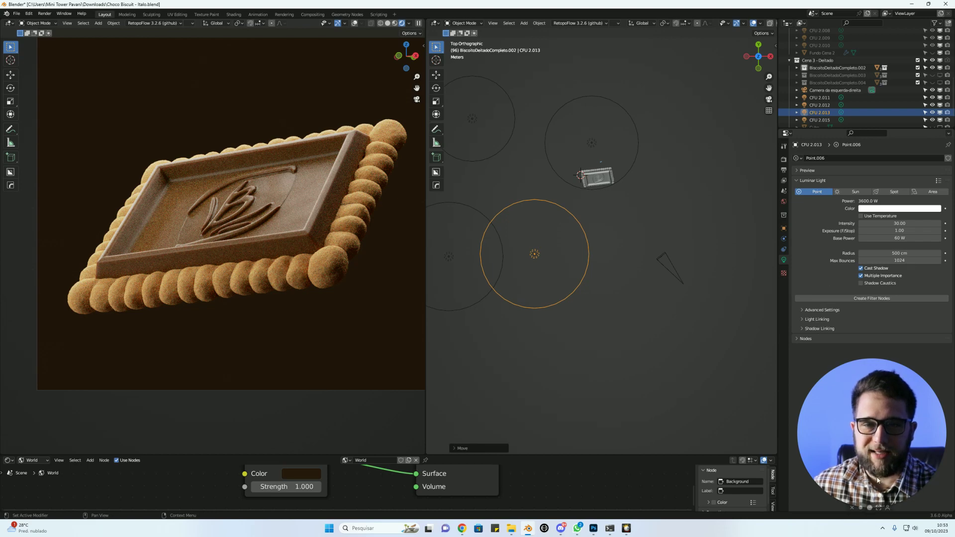
Create a new light linking collection for CFU 2.013 and select Chocolate.004.
click(817, 319)
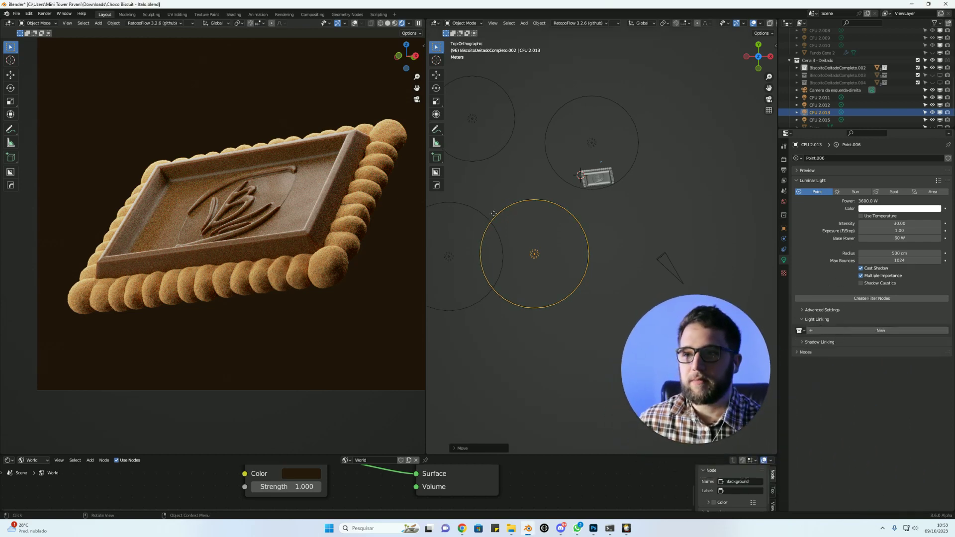
click(886, 331)
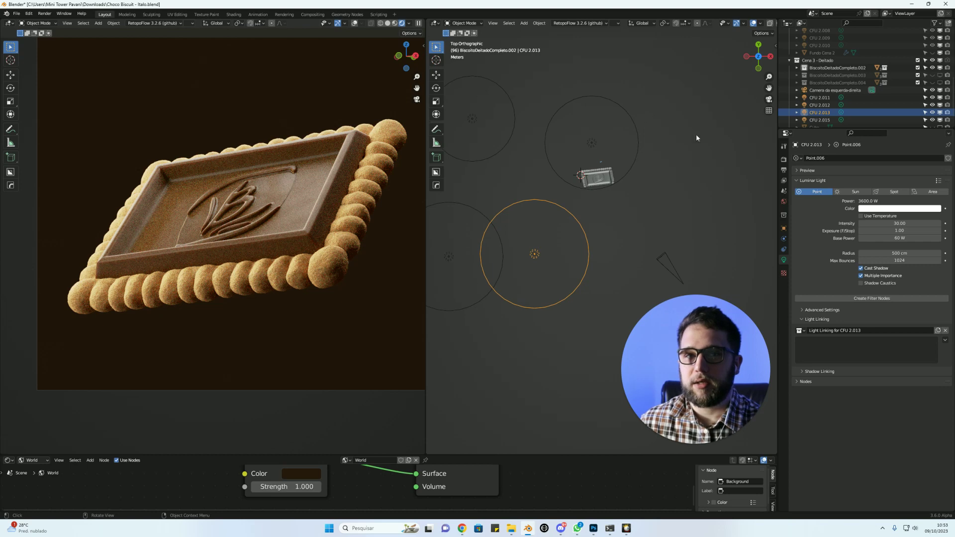
click(607, 183)
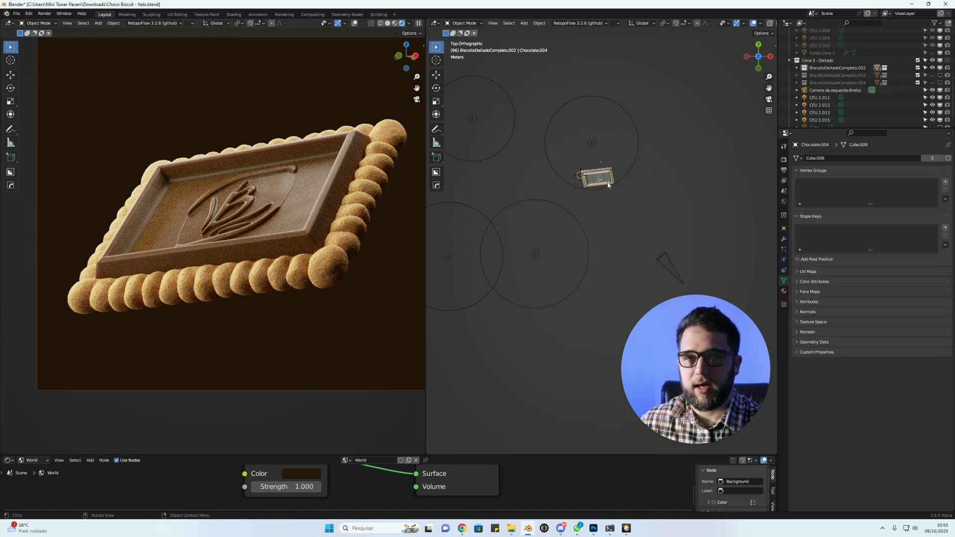
click(798, 68)
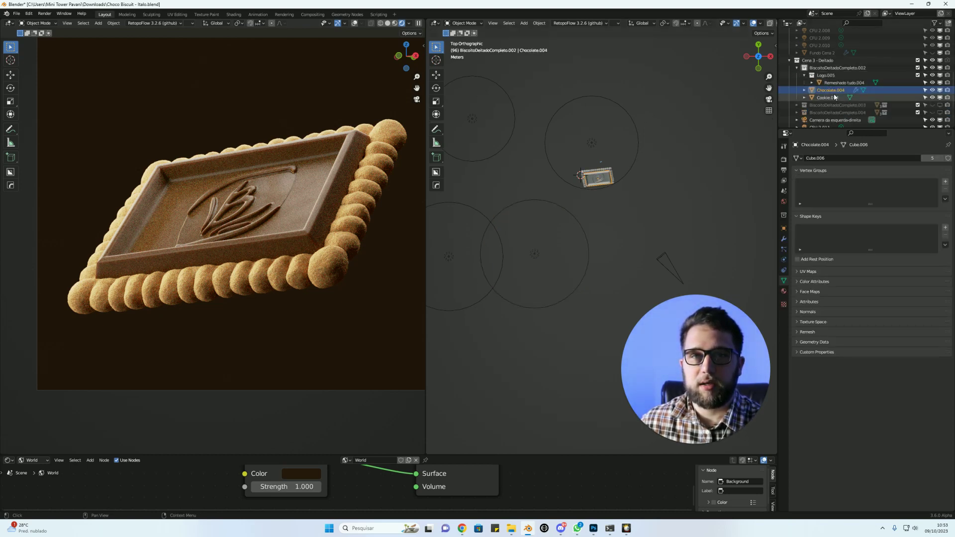
scroll(581, 177, up, 6)
scroll(615, 157, up, 4)
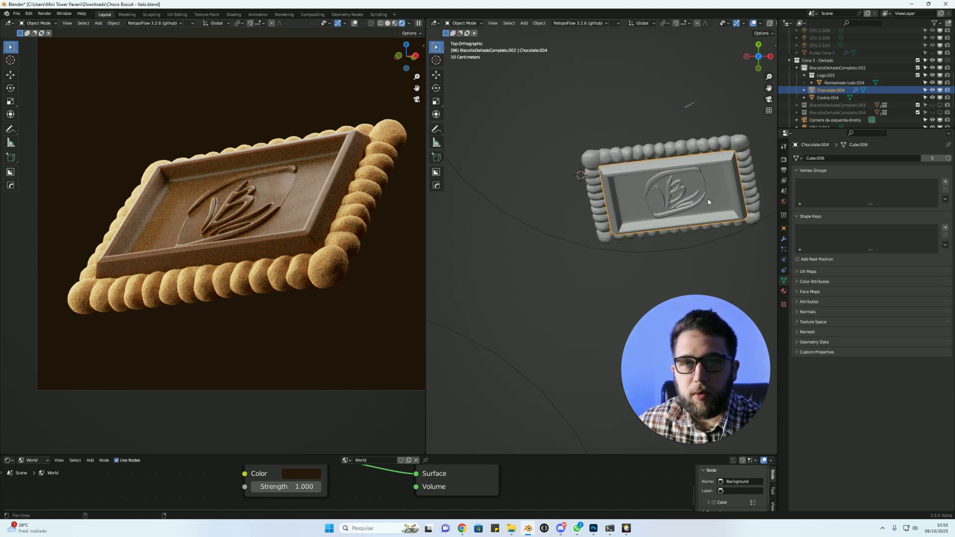
Drag Chocolate.004 from the Outliner into CFU 2.013's light linking list, also trying Cookie.004.
click(642, 187)
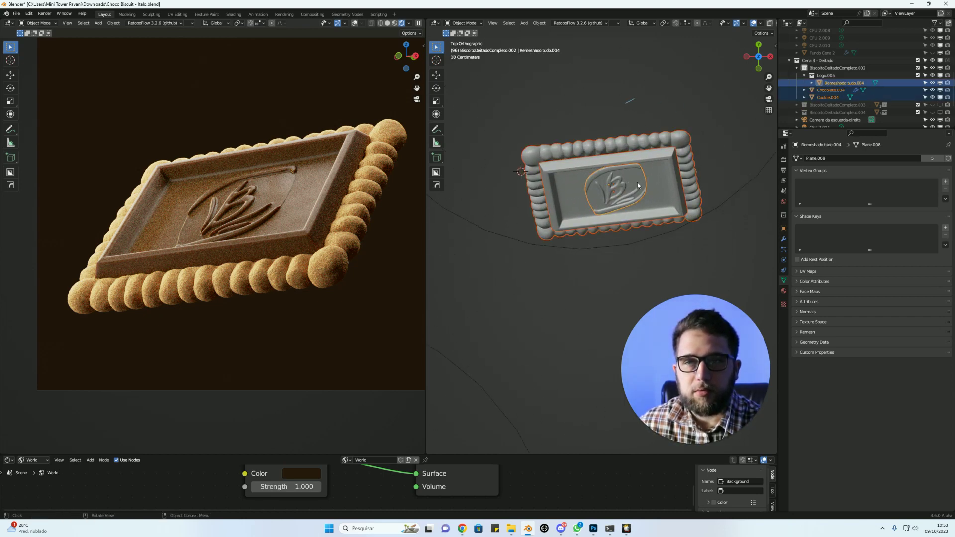
click(638, 185)
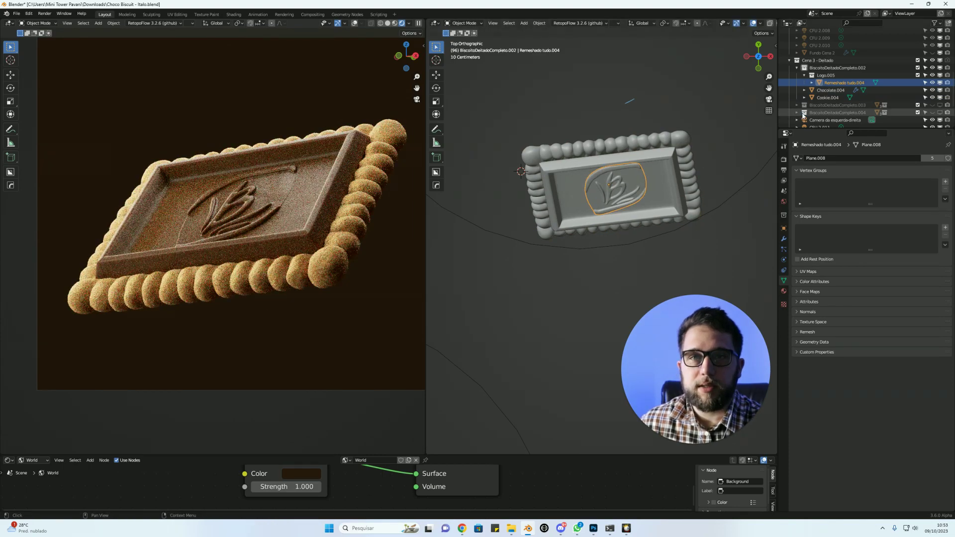
click(672, 178)
scroll(598, 299, down, 3)
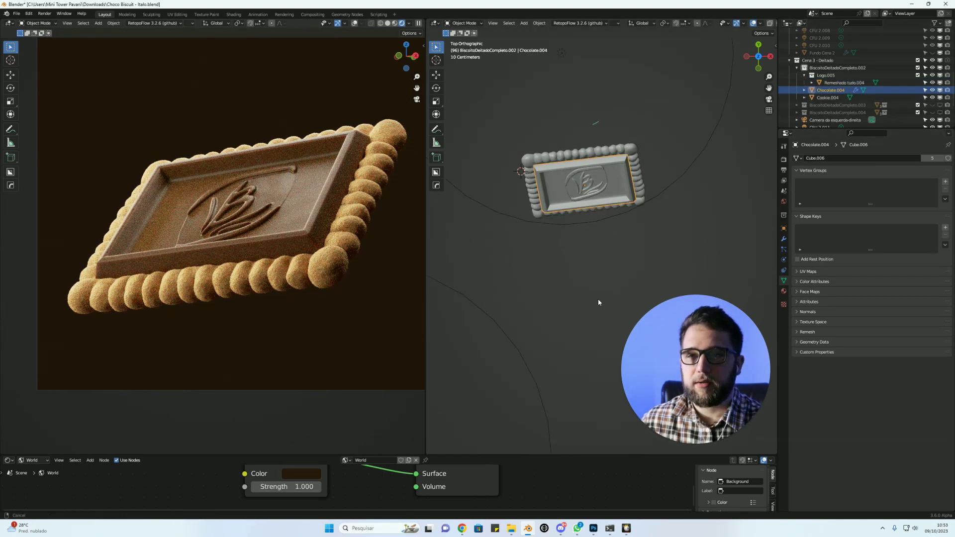
shift+middle_drag(598, 299, 577, 303)
shift+click(570, 308)
drag(831, 90, 859, 138)
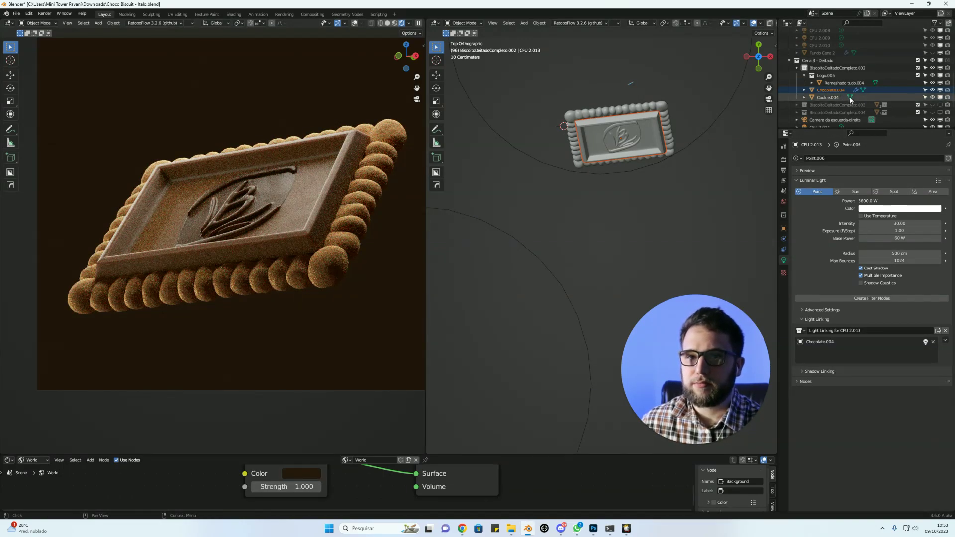
drag(856, 98, 866, 216)
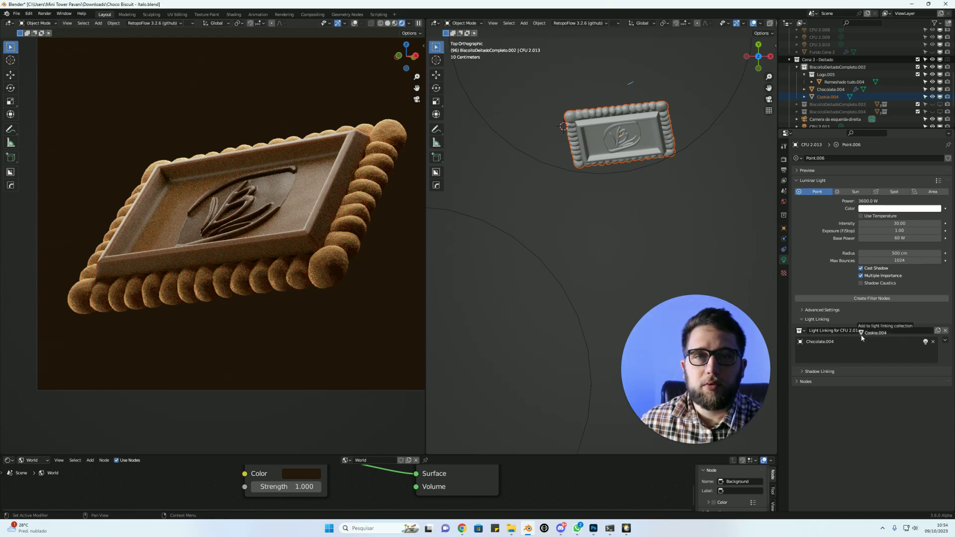
drag(862, 353, 861, 355)
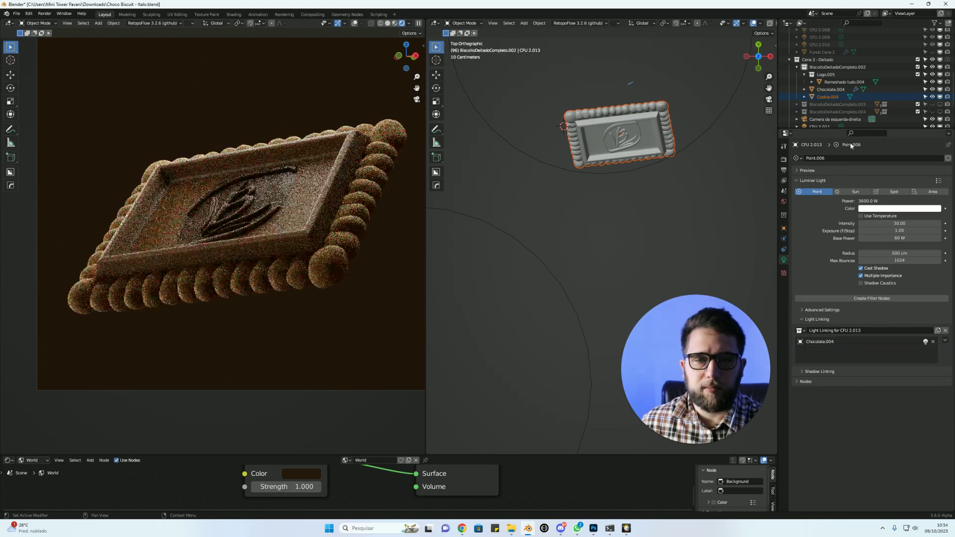
Add the logo Remeshado tudo.004 to CFU 2.013's light linking list.
click(654, 131)
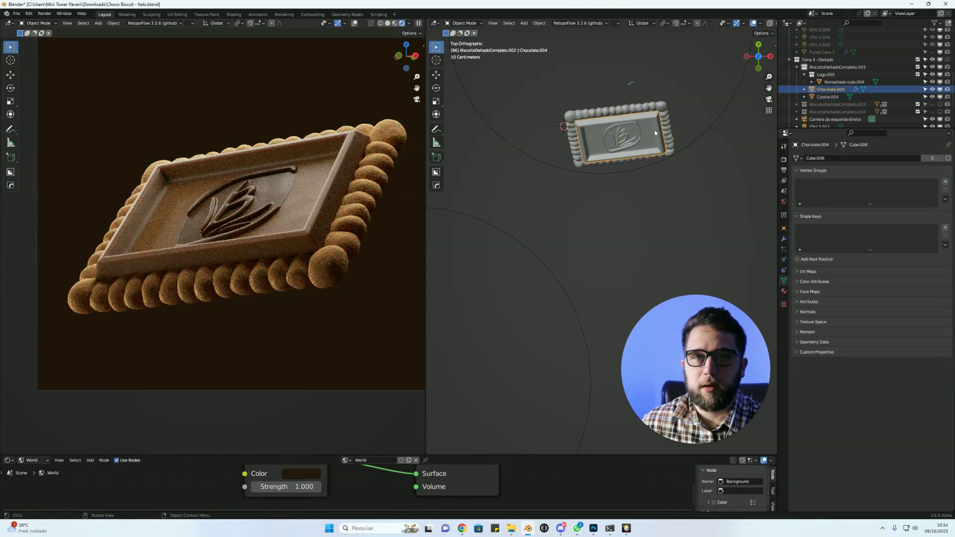
click(633, 137)
click(529, 273)
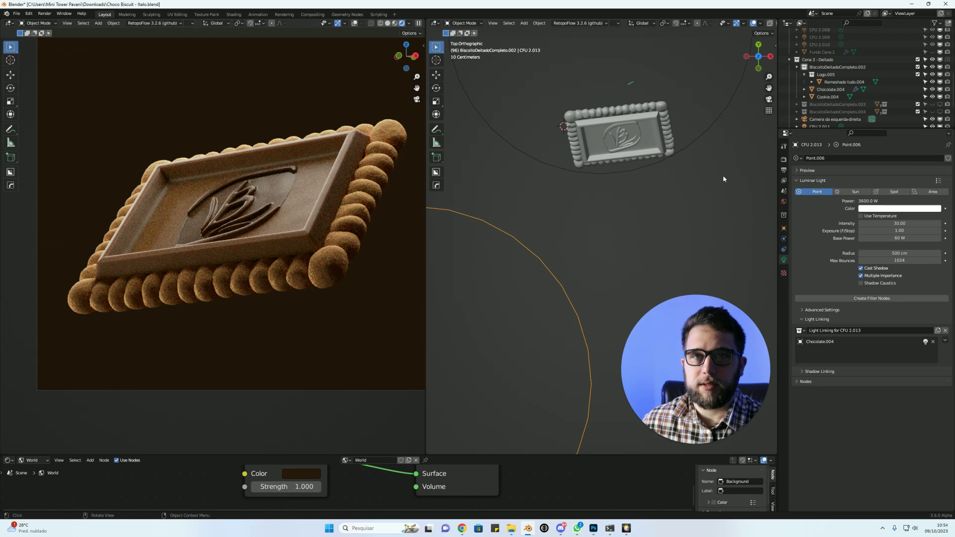
drag(841, 83, 850, 83)
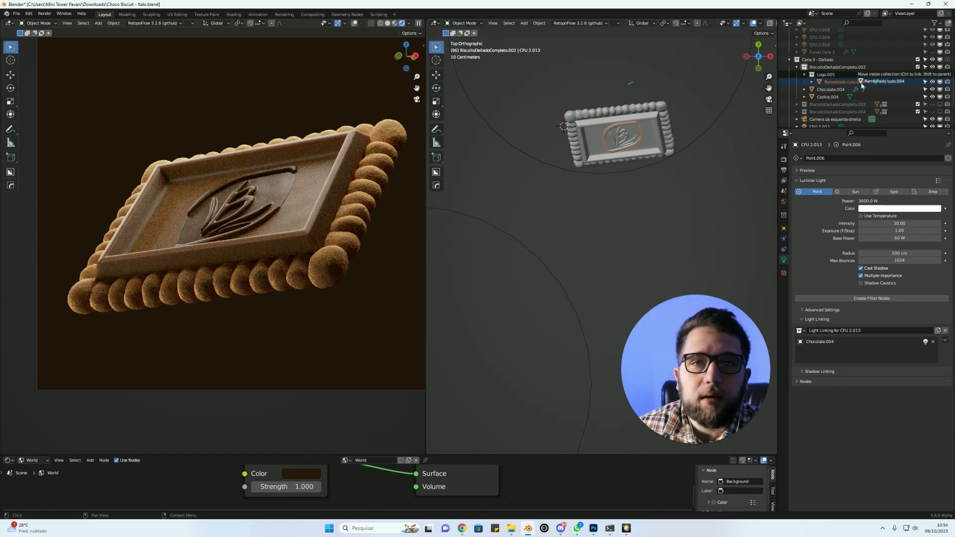
drag(870, 83, 862, 344)
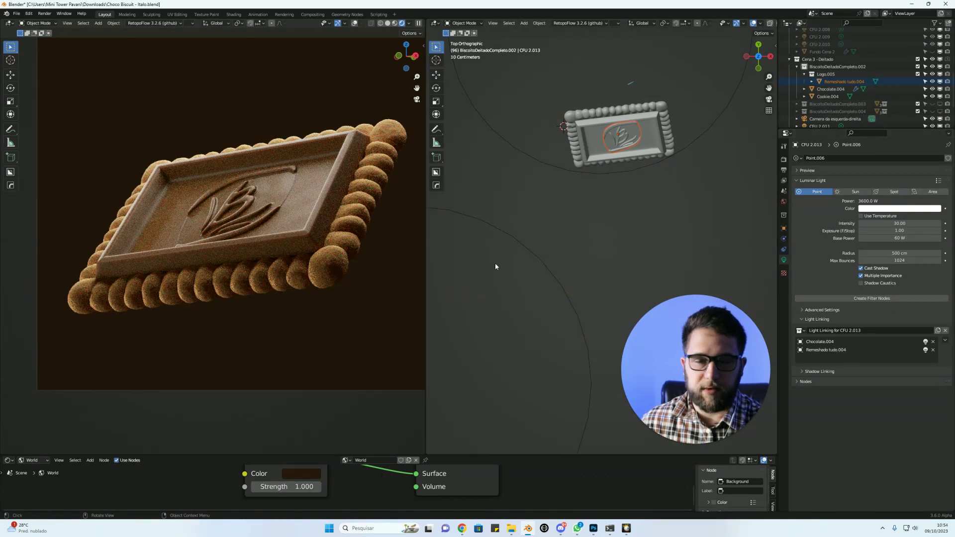
Move the CFU 2.013 point light upward in the top view.
scroll(582, 258, down, 2)
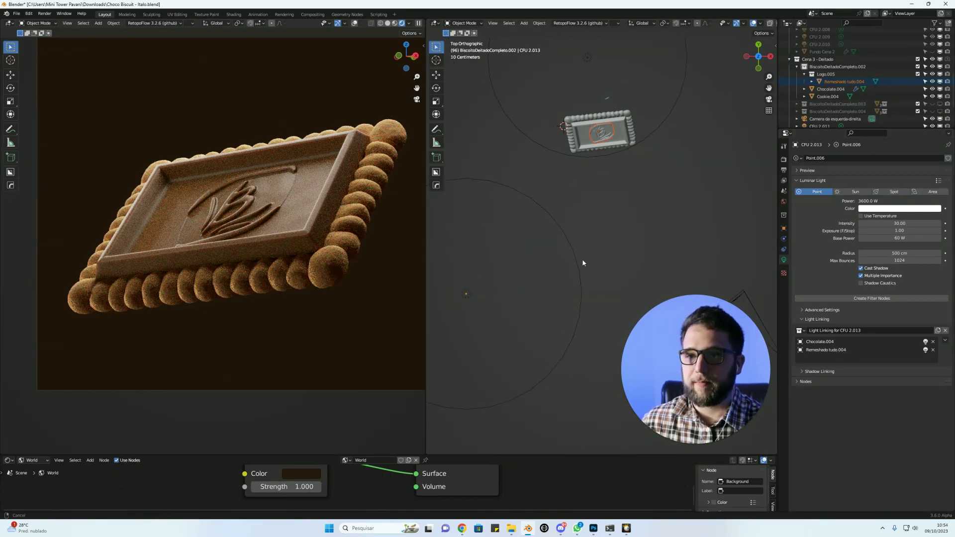
shift+middle_drag(582, 259, 607, 220)
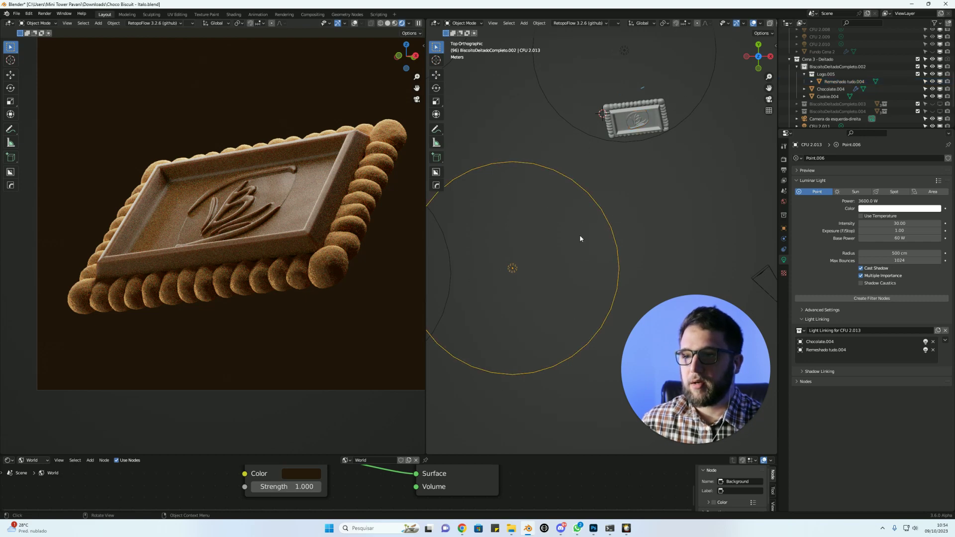
key(g)
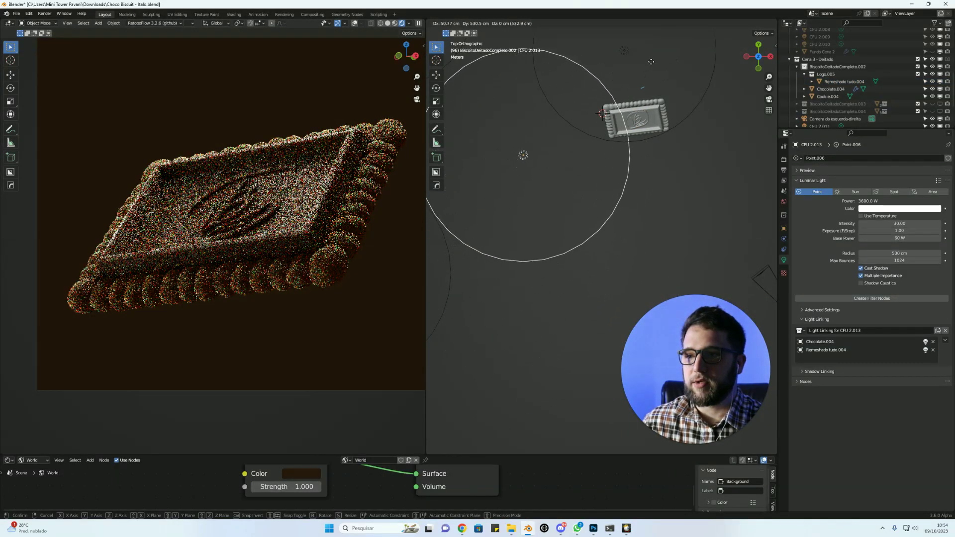
click(641, 147)
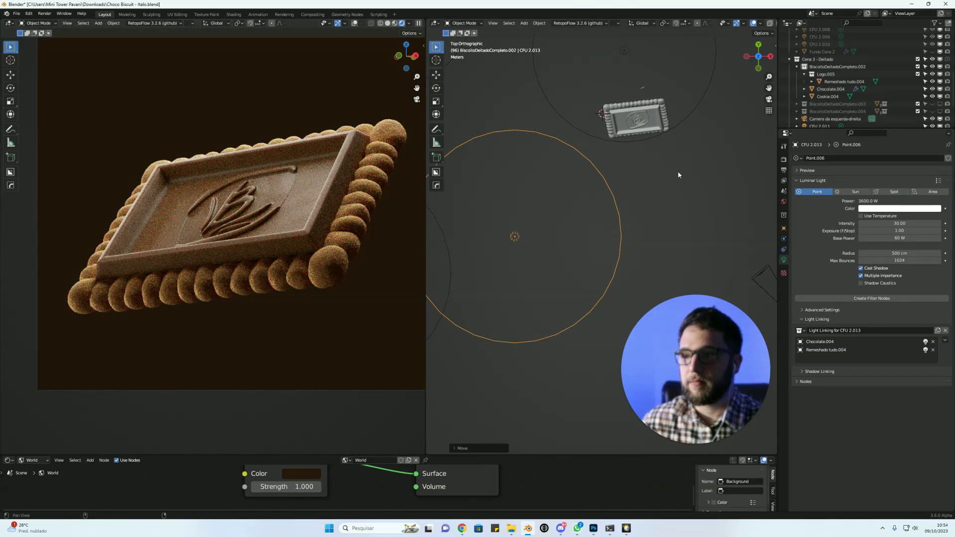
scroll(678, 171, down, 2)
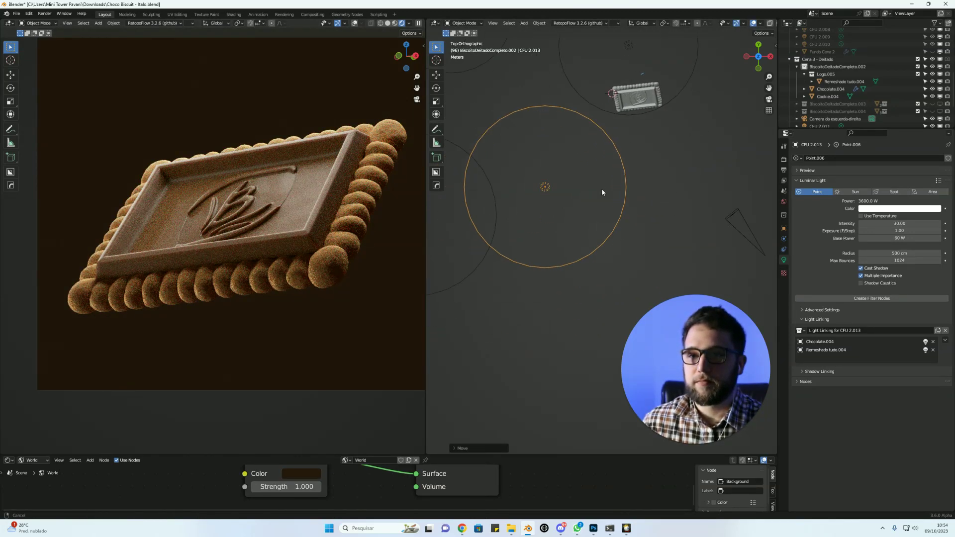
key(shift+s)
Play the timeline, return it to frame 0, and switch to the Layout workspace with the live render.
click(595, 229)
key(space)
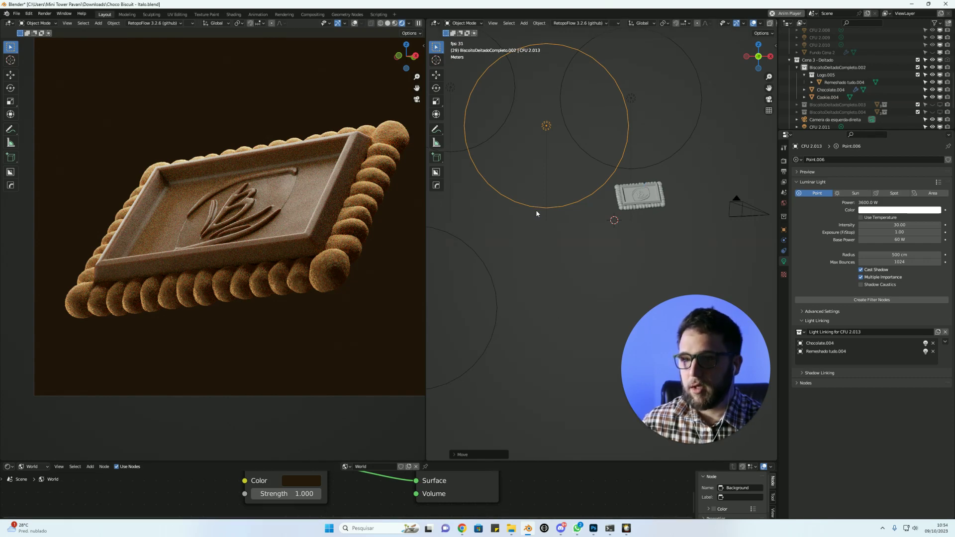
key(F3)
key(Escape)
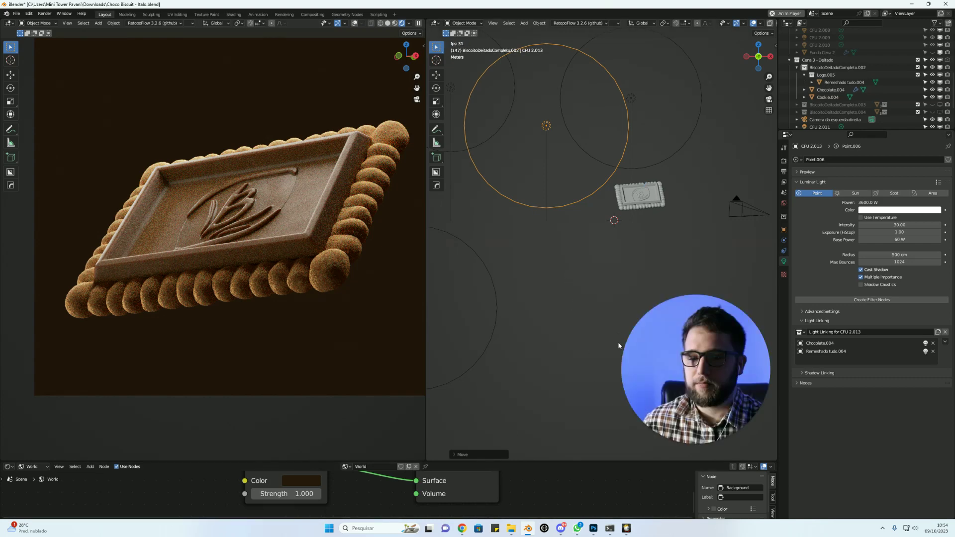
click(510, 329)
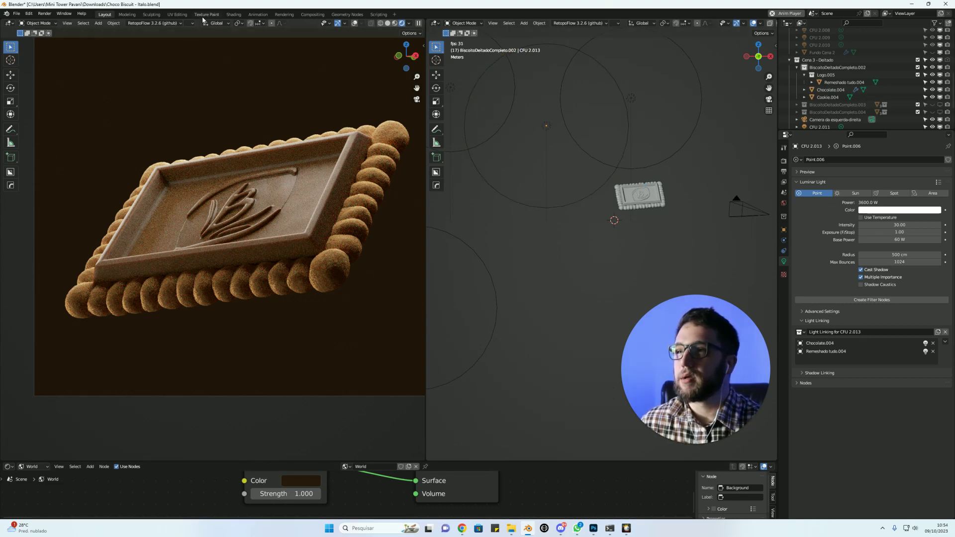
click(263, 16)
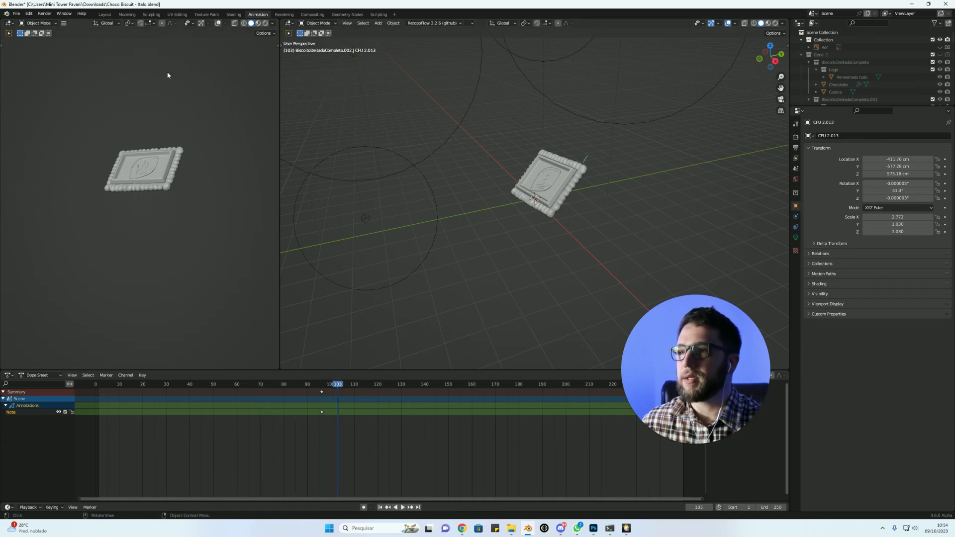
alt+scroll(150, 149, down, 10)
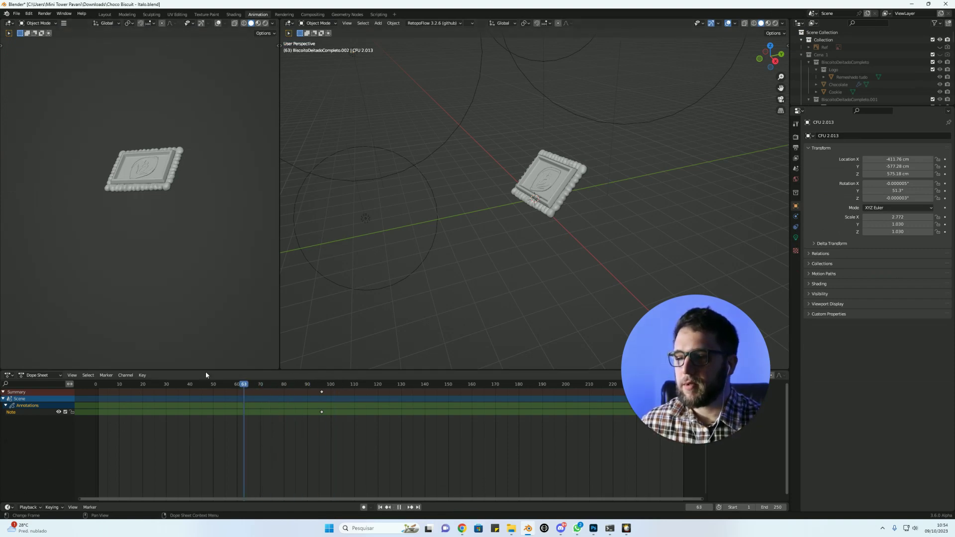
click(104, 14)
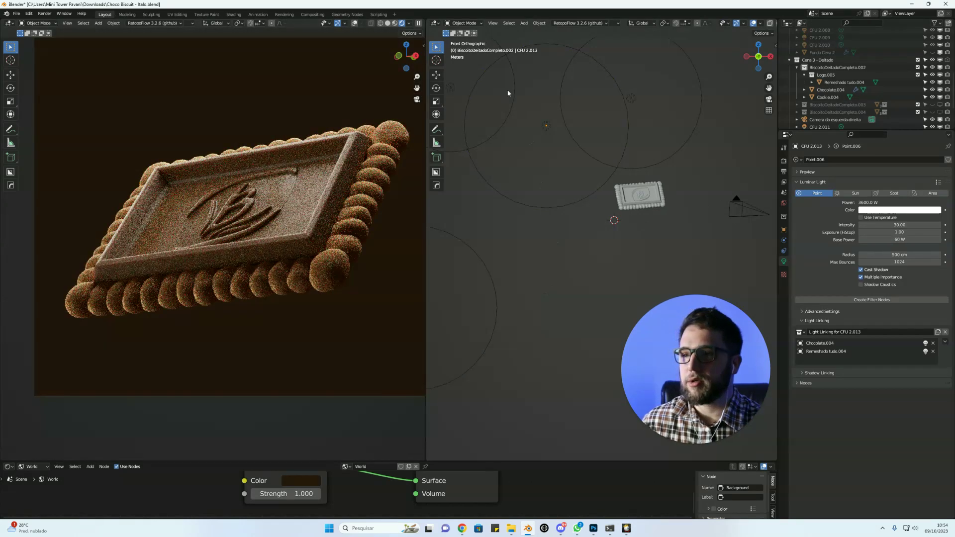
In top view, hide lights CFU 2.011 and CFU 2.012 and move CFU 2.013 to a new spot.
shift+middle_drag(581, 242, 559, 249)
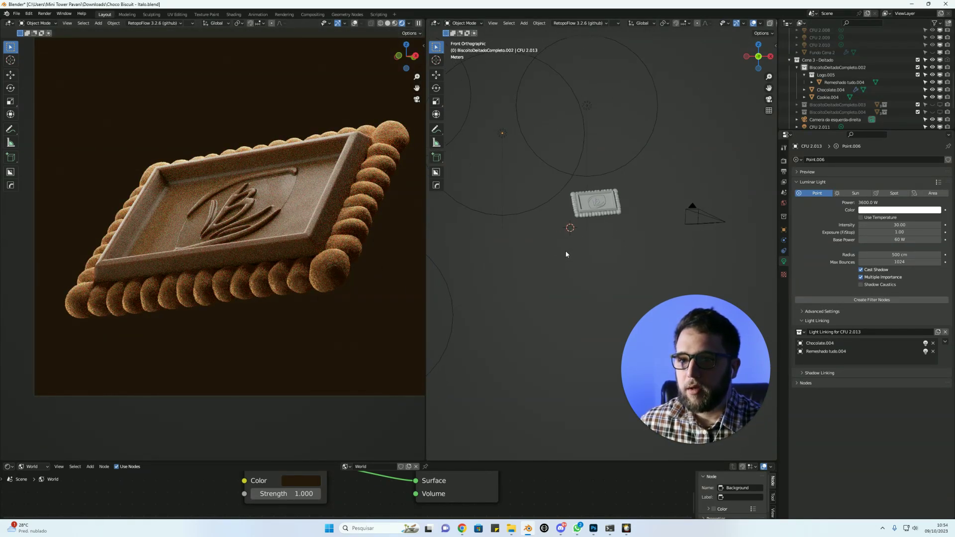
scroll(565, 255, down, 3)
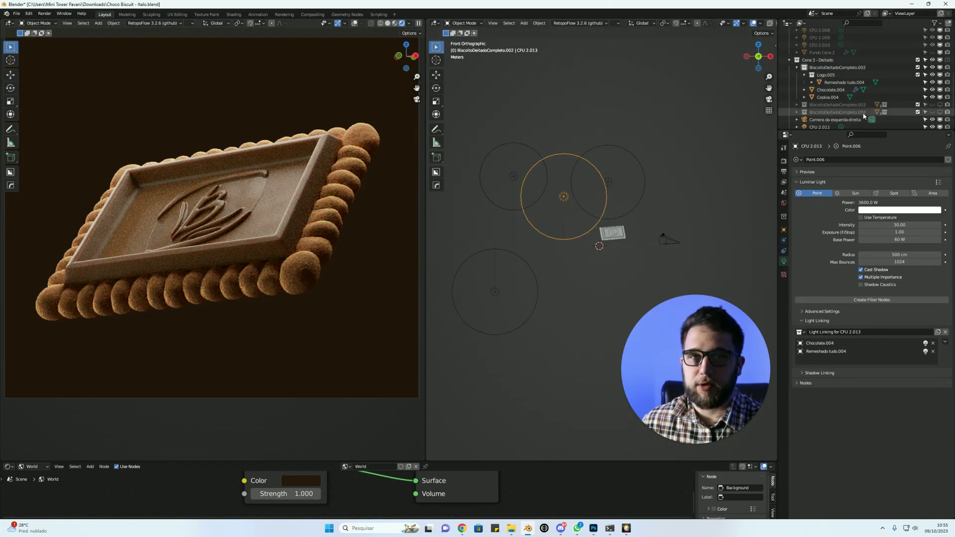
scroll(862, 118, down, 3)
key(grave)
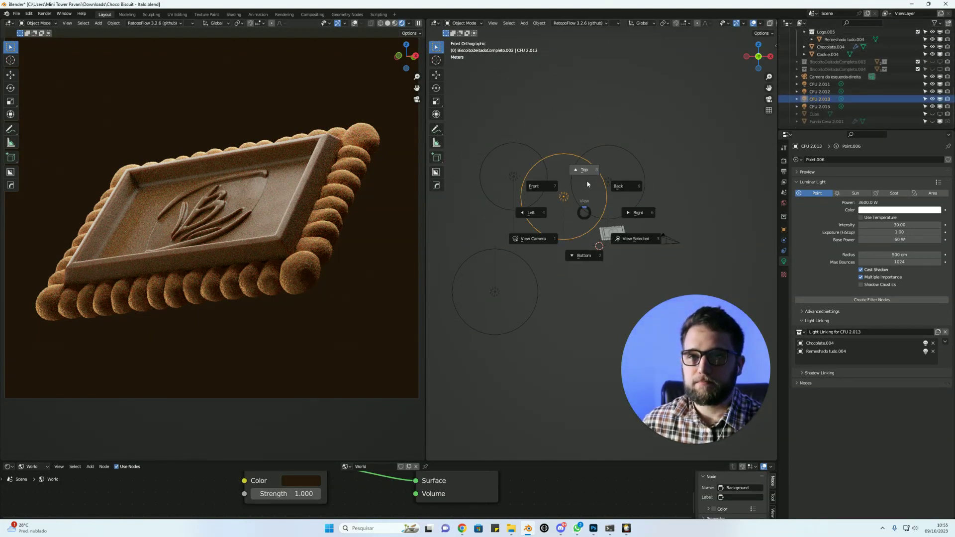
click(587, 184)
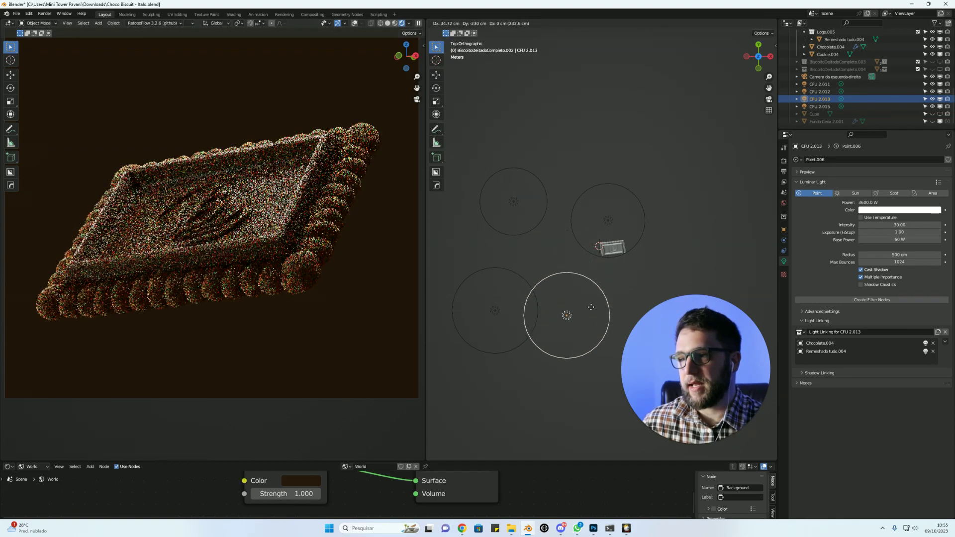
click(588, 281)
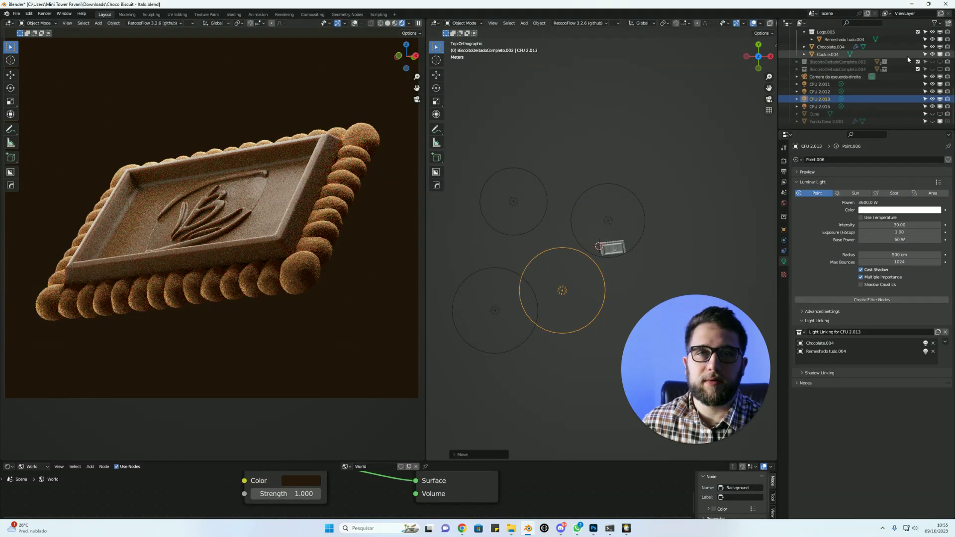
click(933, 84)
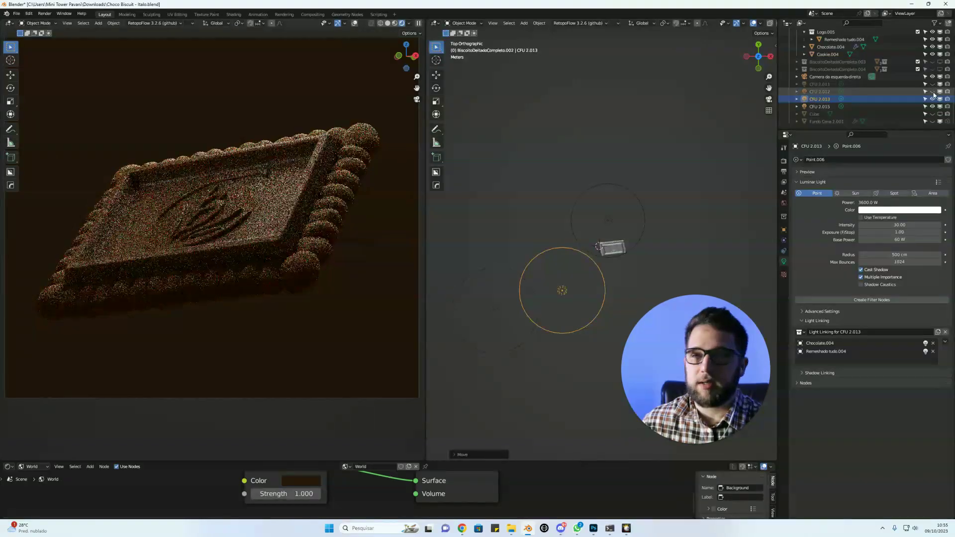
key(g)
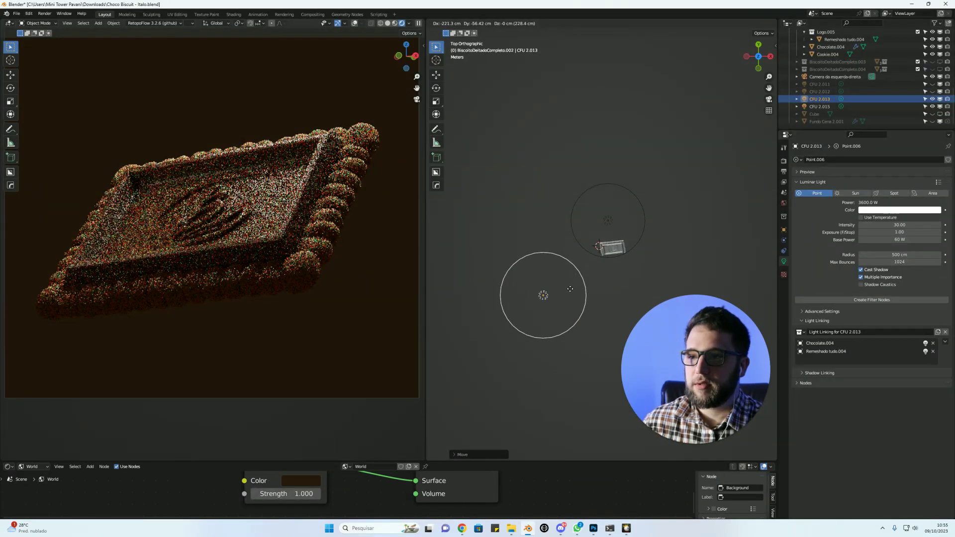
click(666, 230)
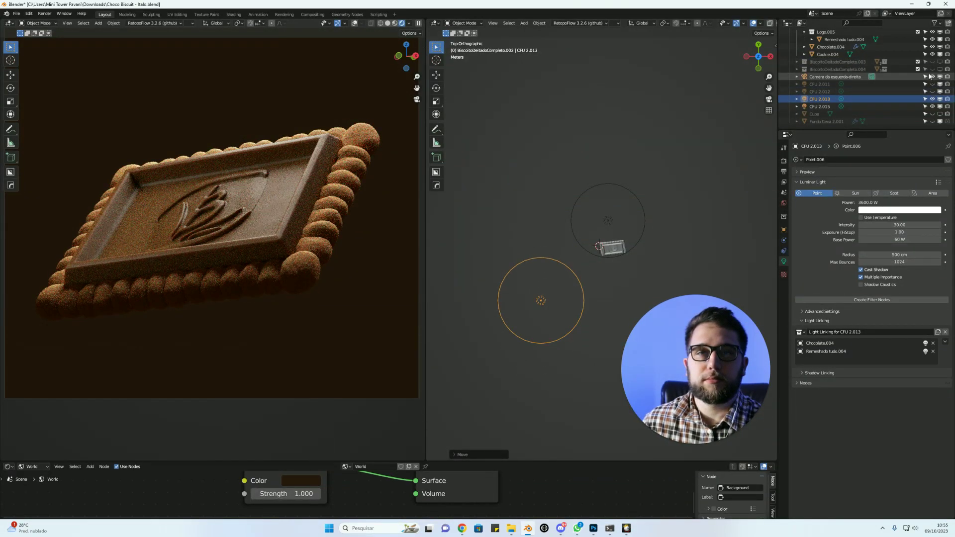
Toggle light visibility to compare, hide CFU 2.011/2.012 again, and reposition CFU 2.013.
drag(933, 84, 933, 91)
click(934, 106)
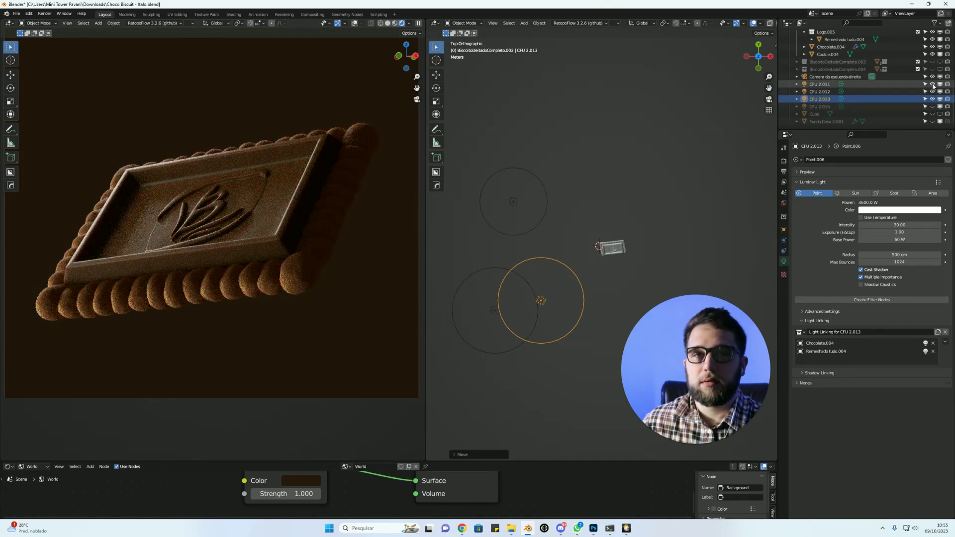
drag(933, 84, 934, 92)
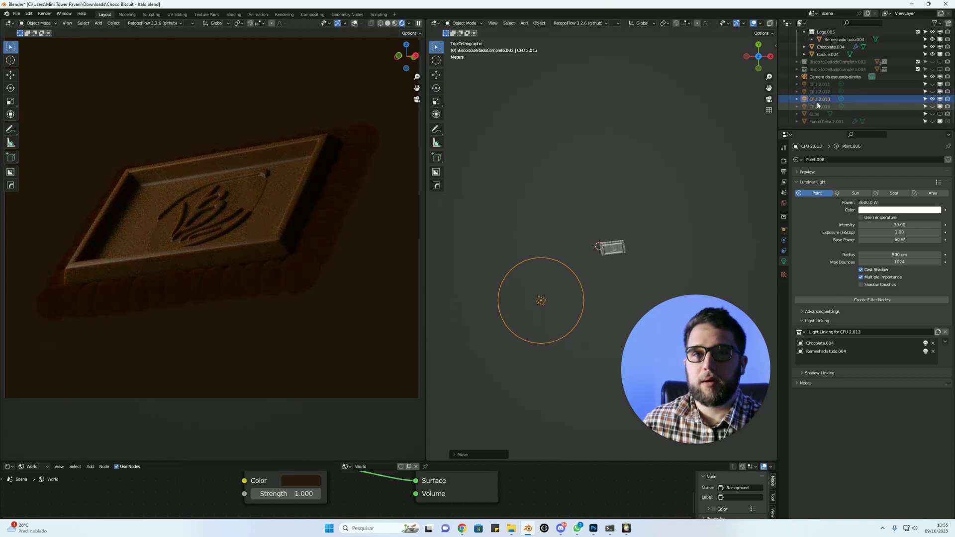
key(g)
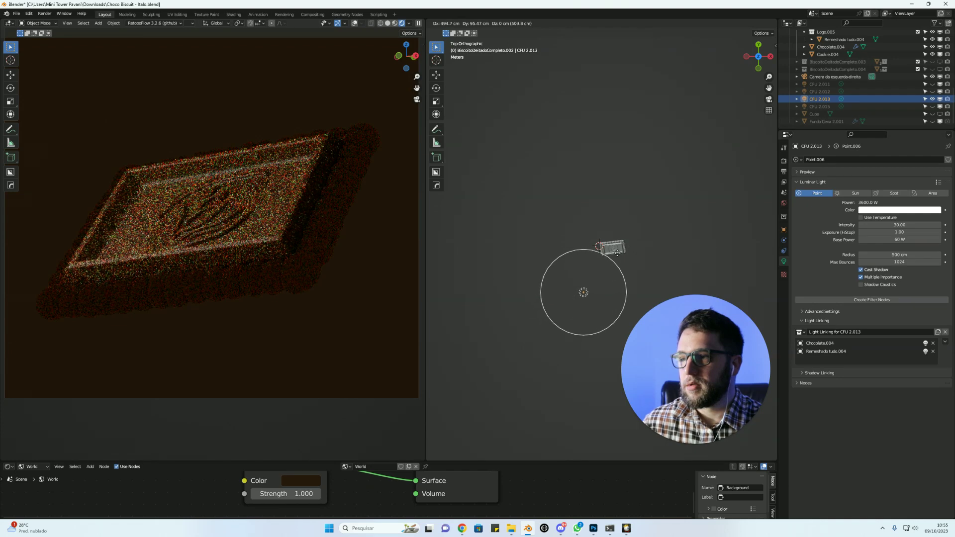
click(597, 260)
In front view, reselect CFU 2.013 and lower it.
key(grave)
click(593, 237)
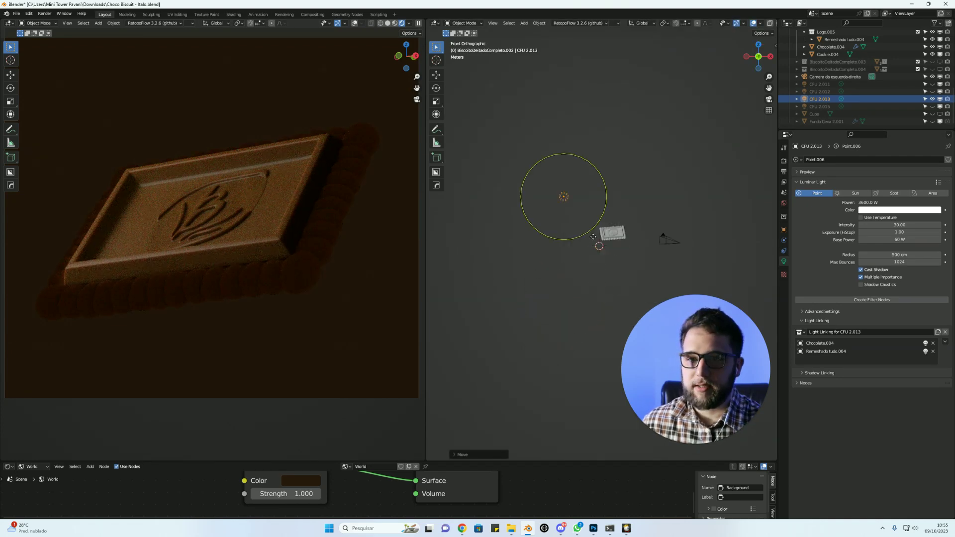
drag(696, 338, 876, 416)
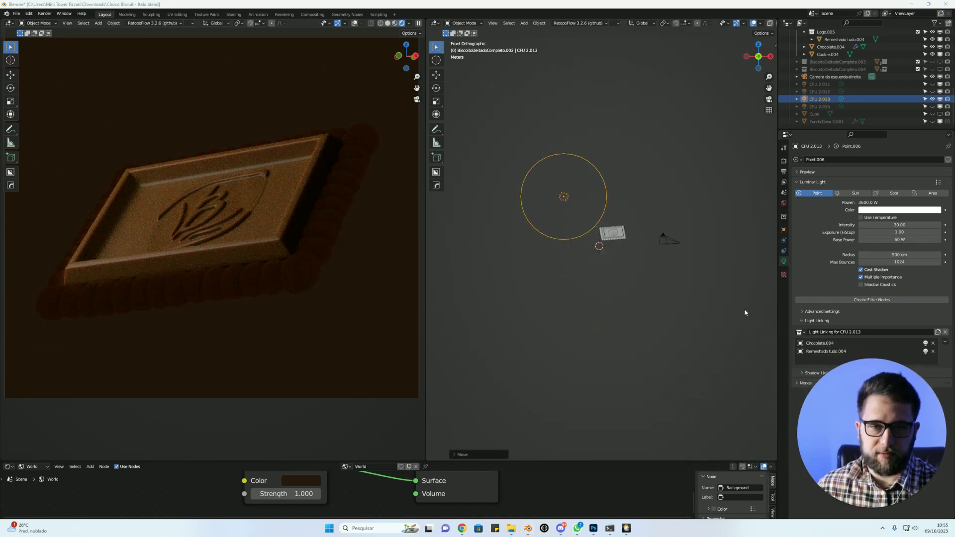
click(591, 295)
shift+middle_drag(591, 296, 581, 290)
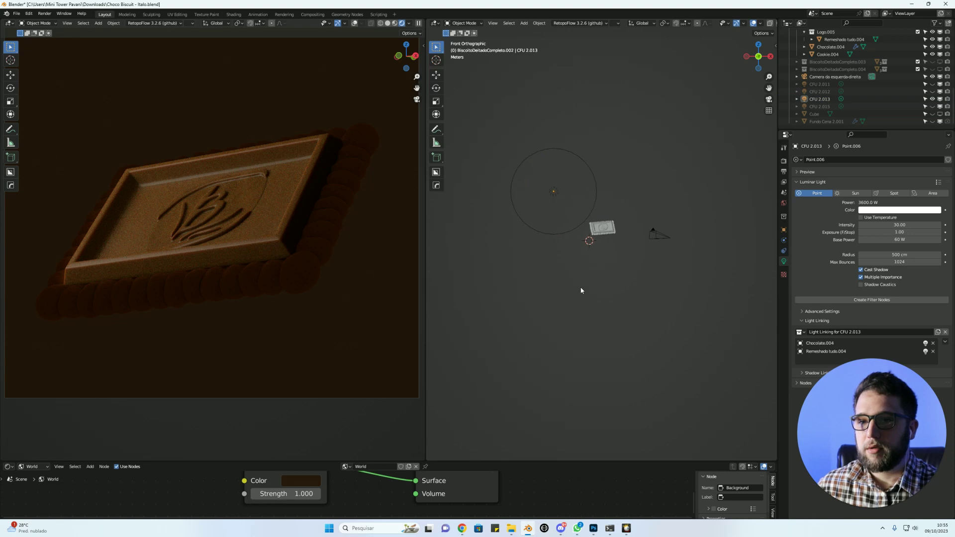
click(554, 193)
key(g)
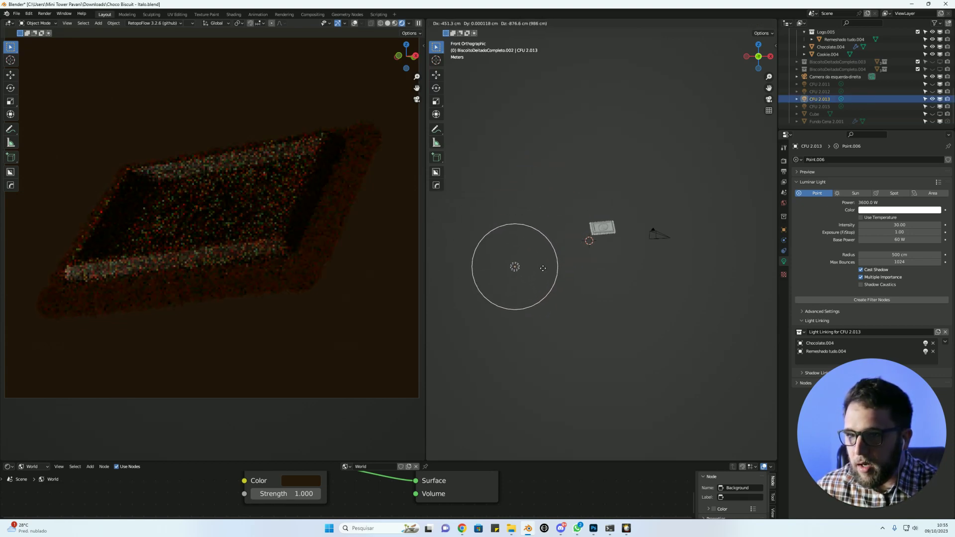
click(550, 243)
From above, place CFU 2.013 left of the biscuit and raise its intensity slightly.
key(grave)
click(541, 182)
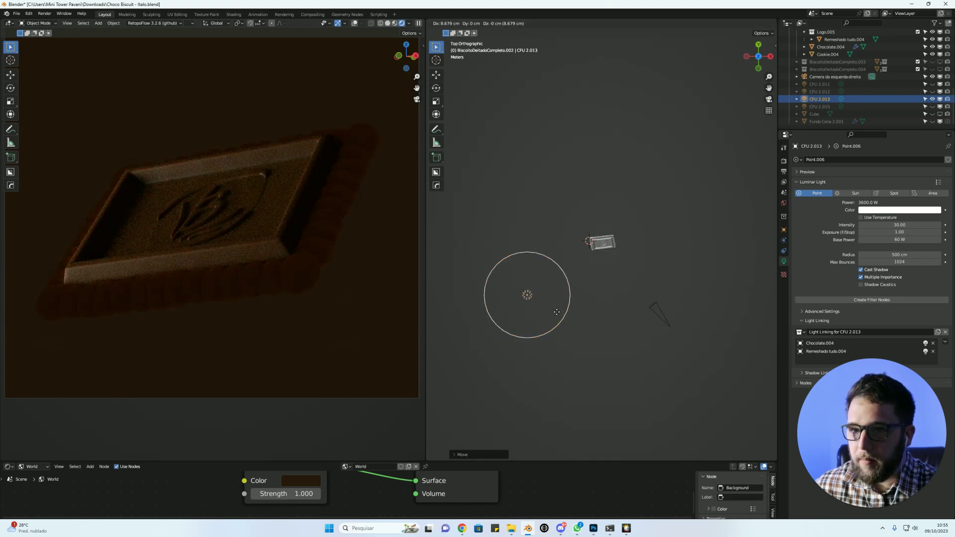
key(g)
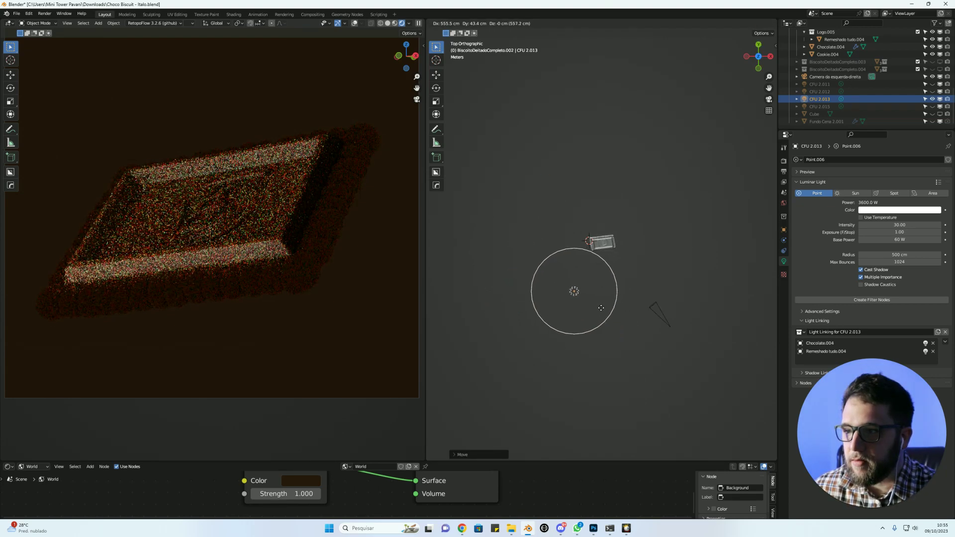
click(573, 318)
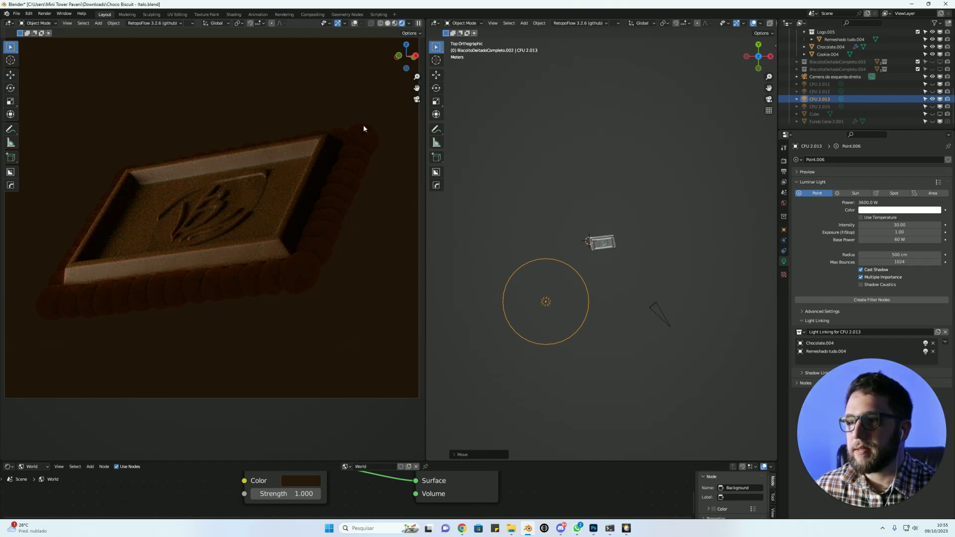
drag(910, 228, 920, 225)
click(920, 225)
text(40)
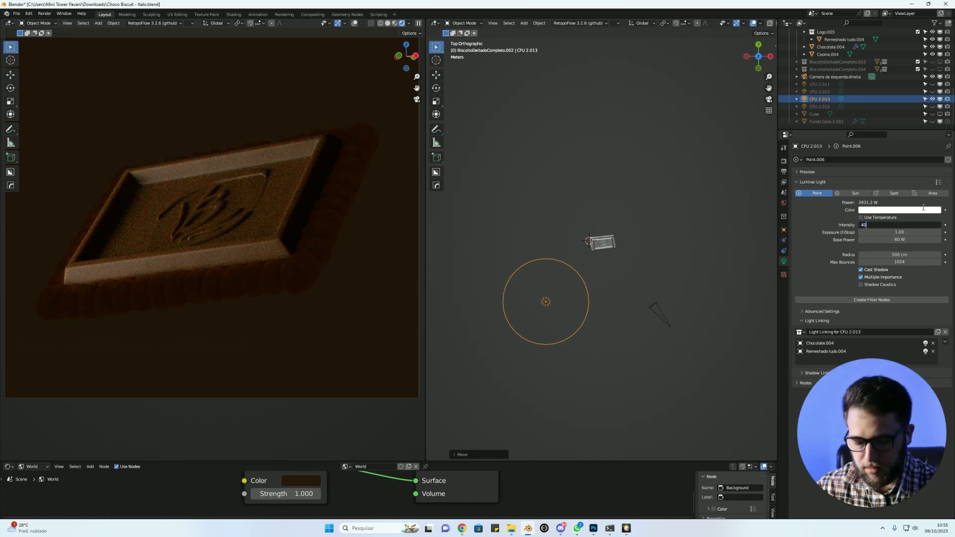
Set CFU 2.013's intensity to 40, then reposition and raise it in top and front views.
key(Return)
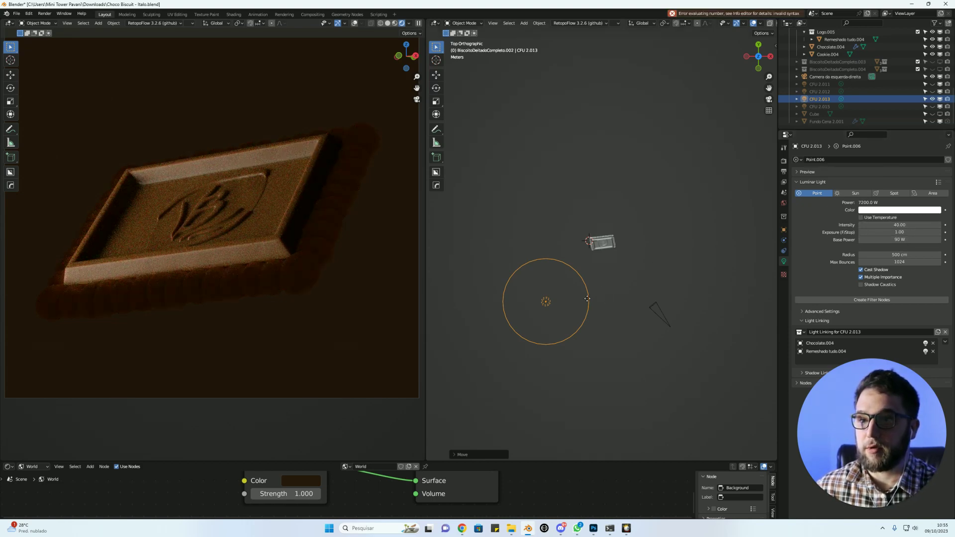
key(g)
click(527, 300)
key(grave)
click(524, 244)
key(g)
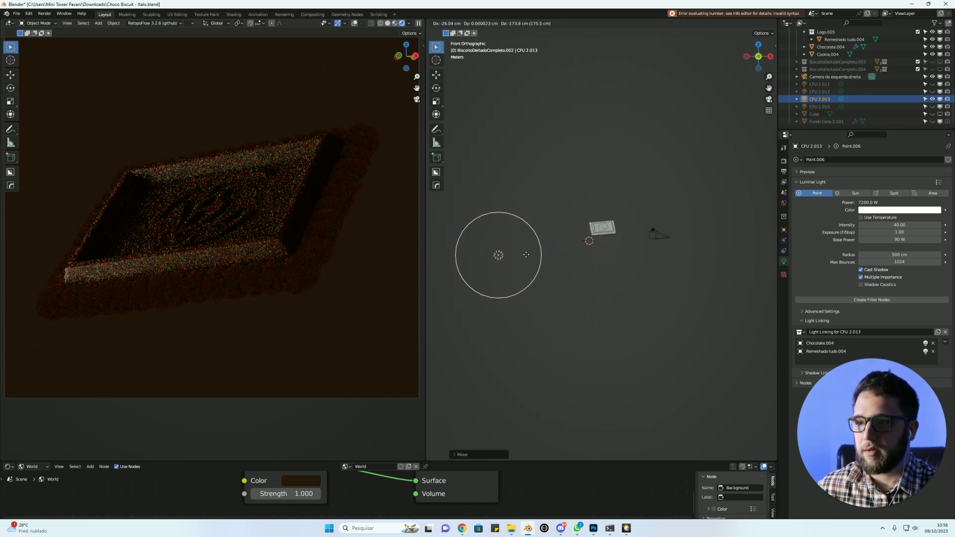
click(529, 280)
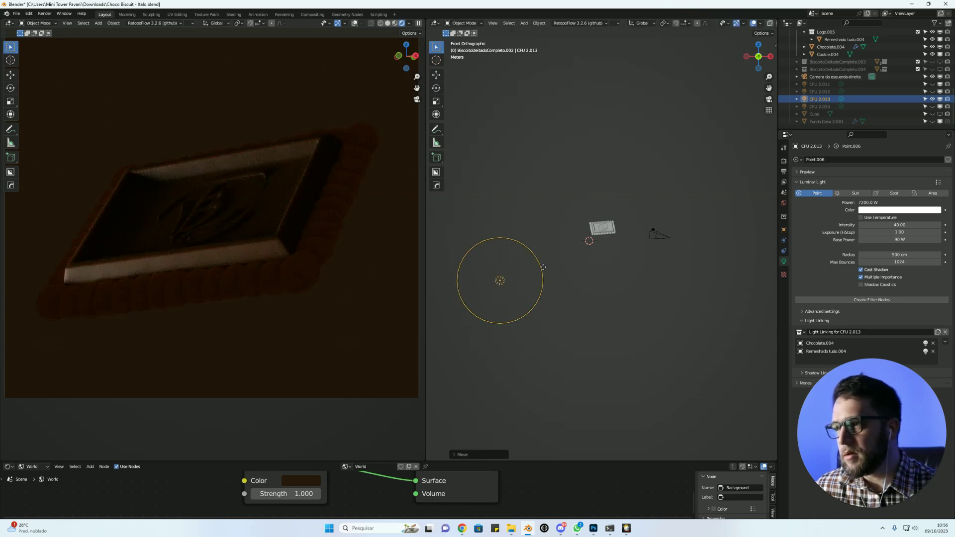
Fine-tune CFU 2.013's position and height, alternating top and front views.
key(g)
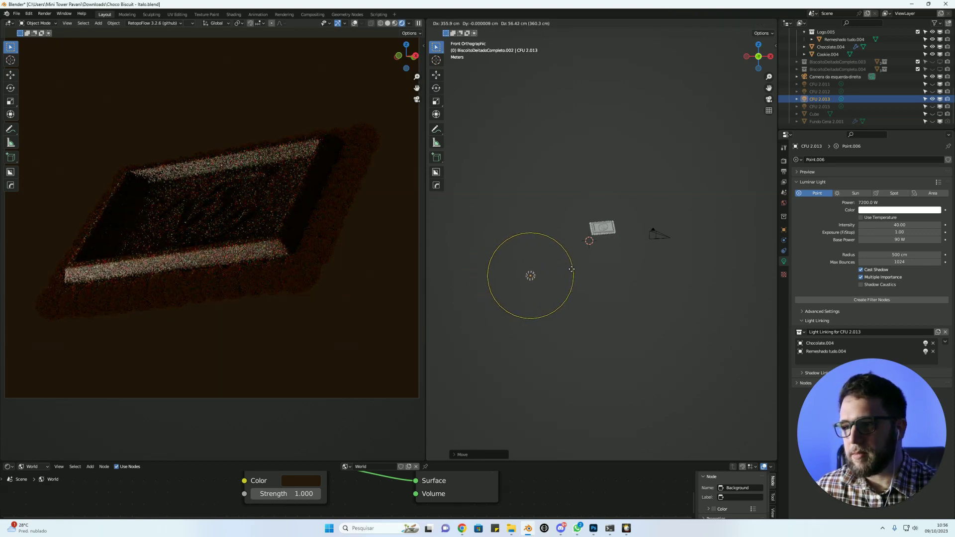
key(KP_7)
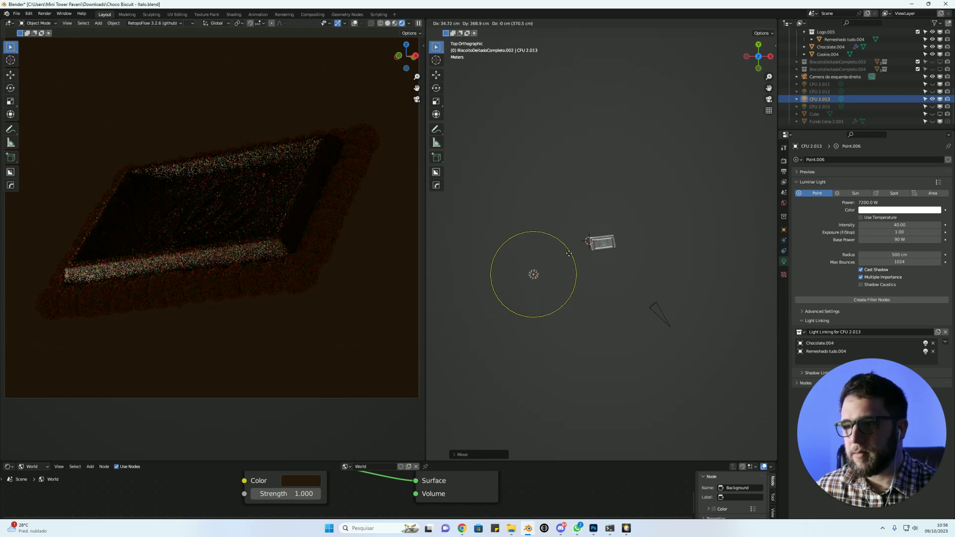
click(568, 258)
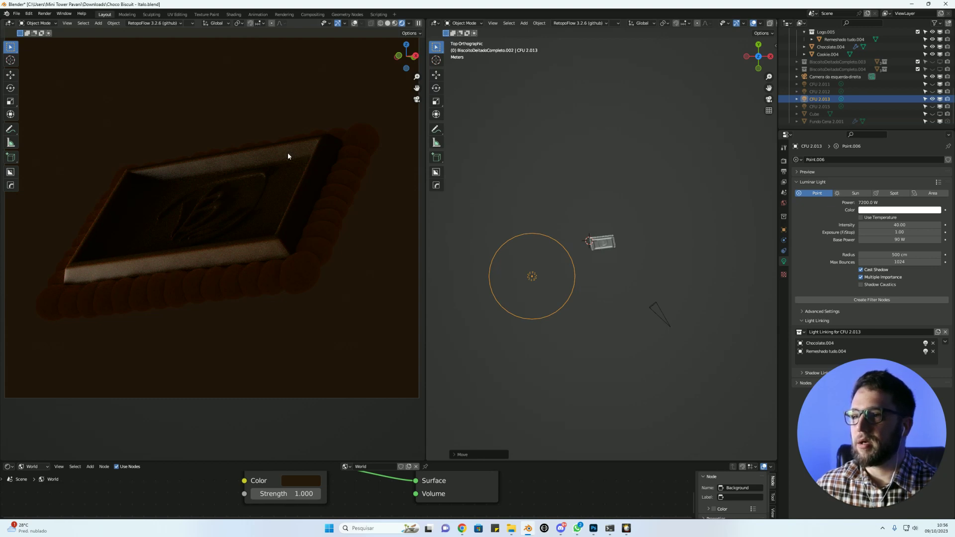
key(grave)
click(542, 232)
key(g)
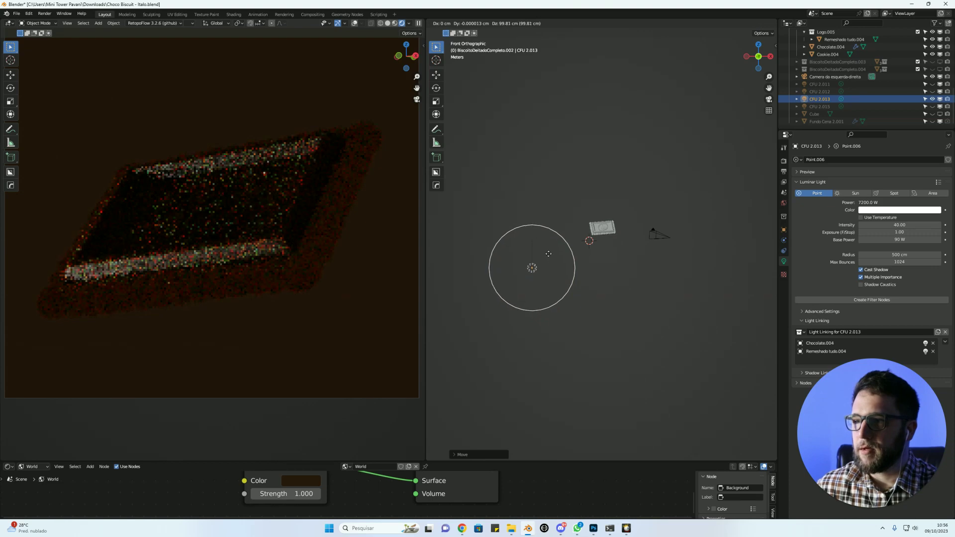
click(553, 258)
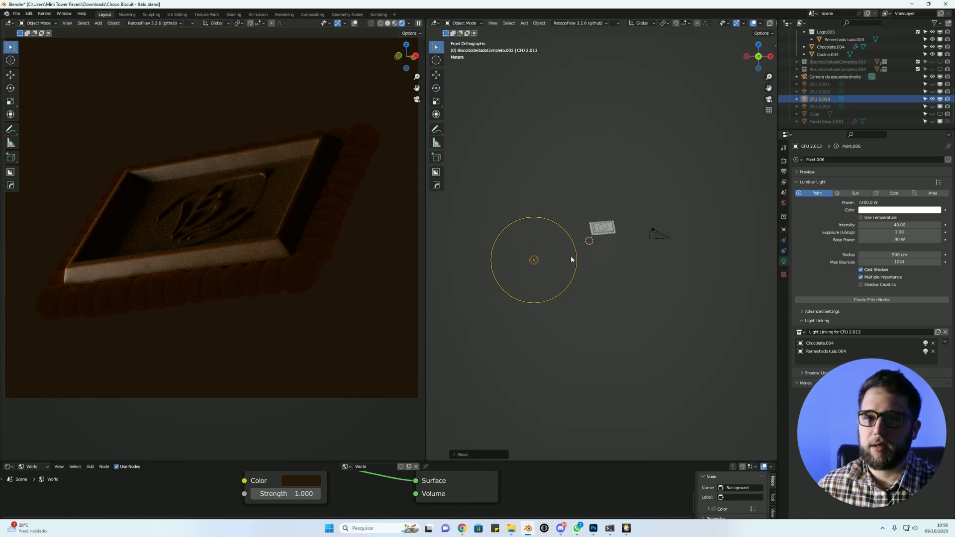
key(KP_7)
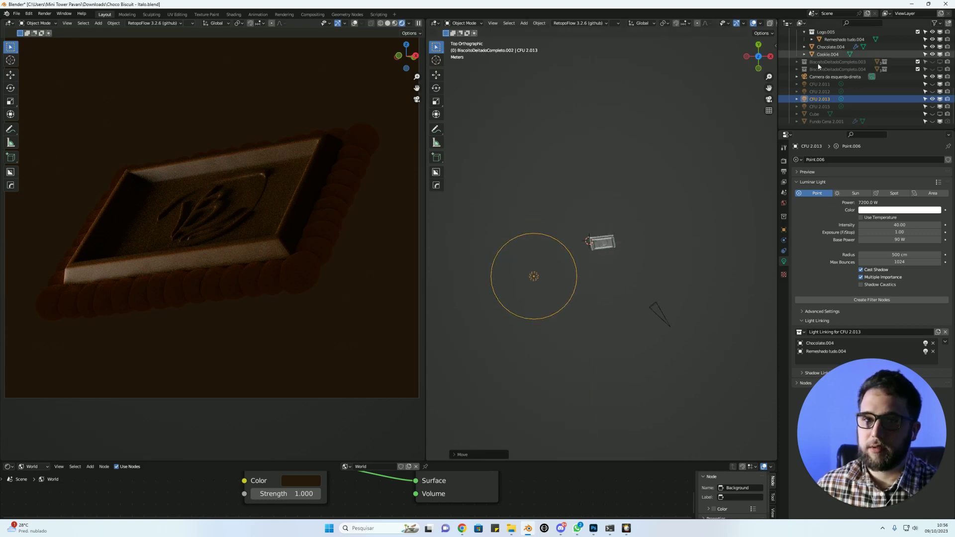
Turn CFU 2.011, 2.012 and 2.015 back on, toggling CFU 2.013 to compare renders.
drag(932, 84, 934, 96)
click(932, 106)
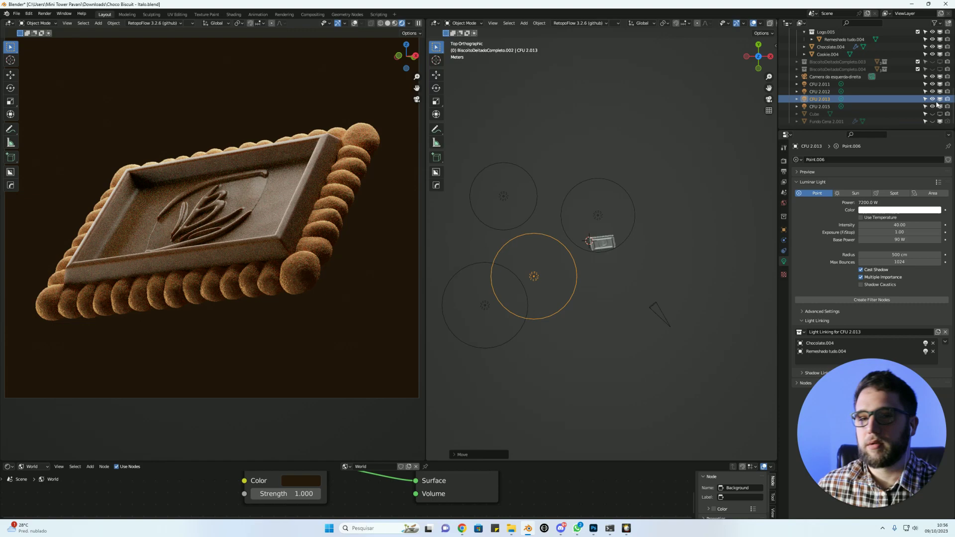
click(934, 99)
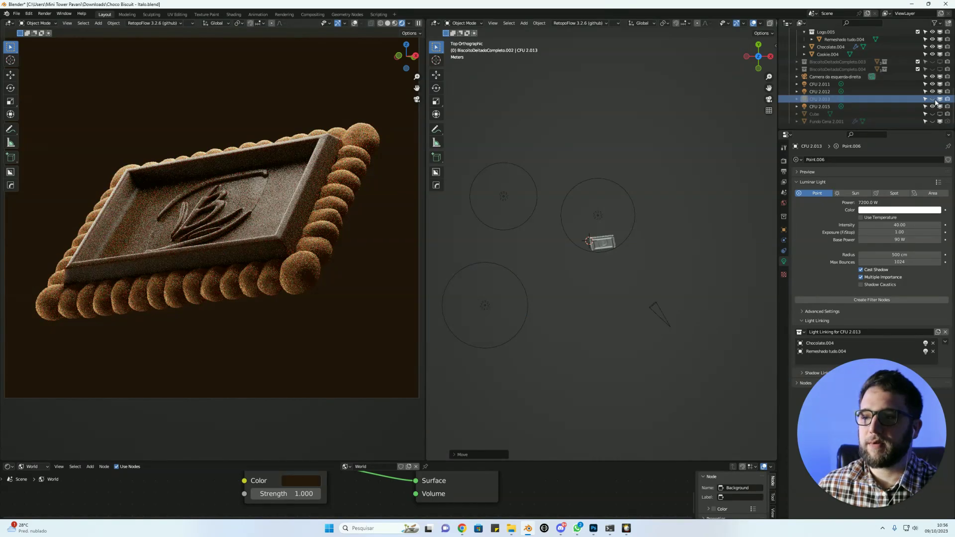
click(933, 100)
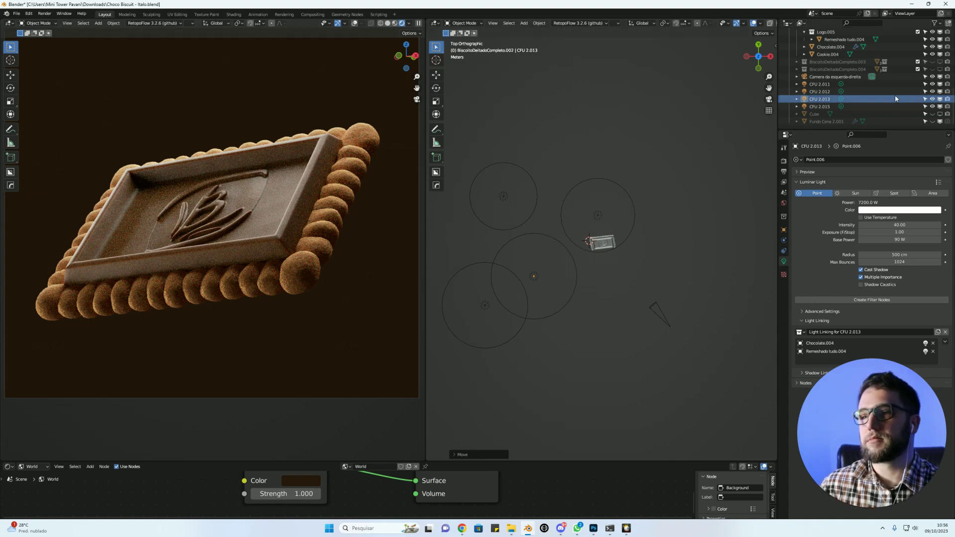
click(933, 99)
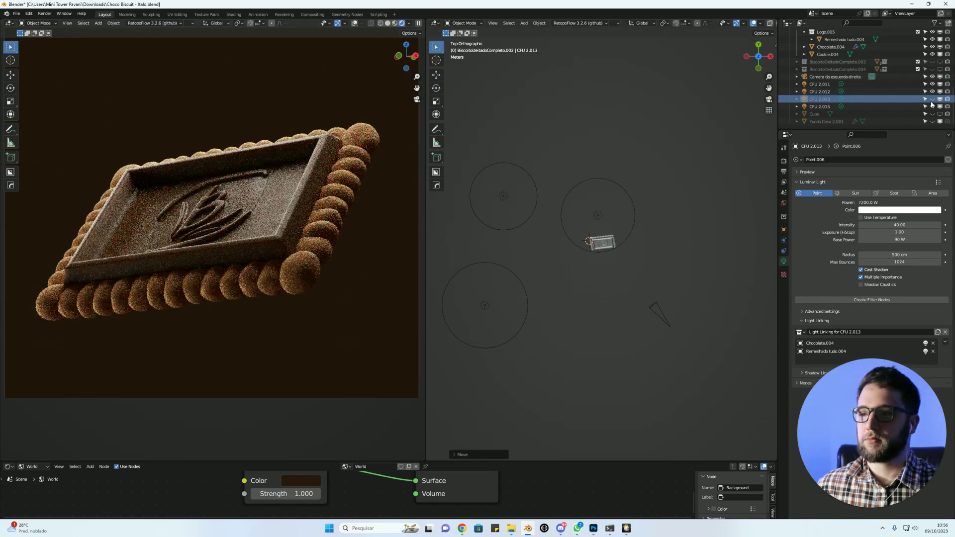
click(933, 99)
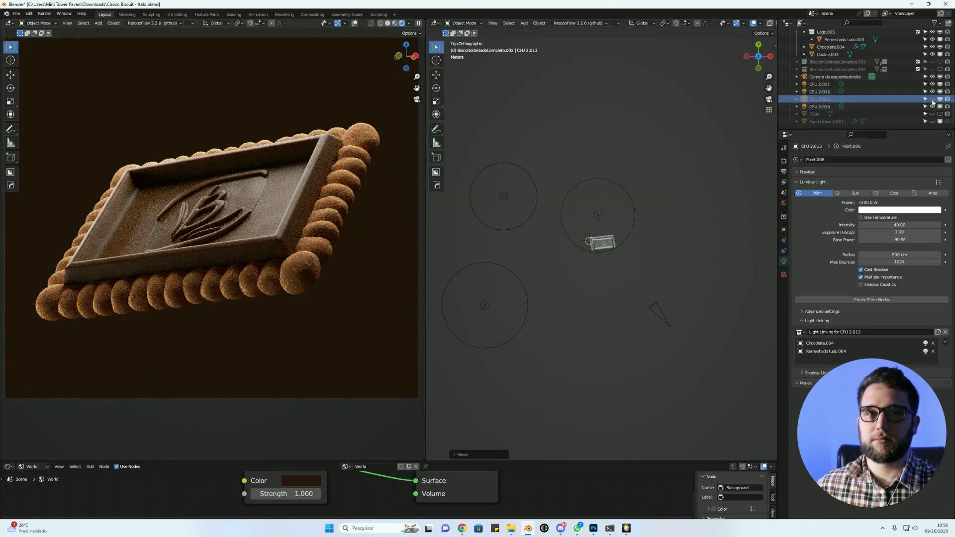
Toggle CFU 2.015 and CFU 2.011 off and on to compare, then select CFU 2.011.
click(933, 107)
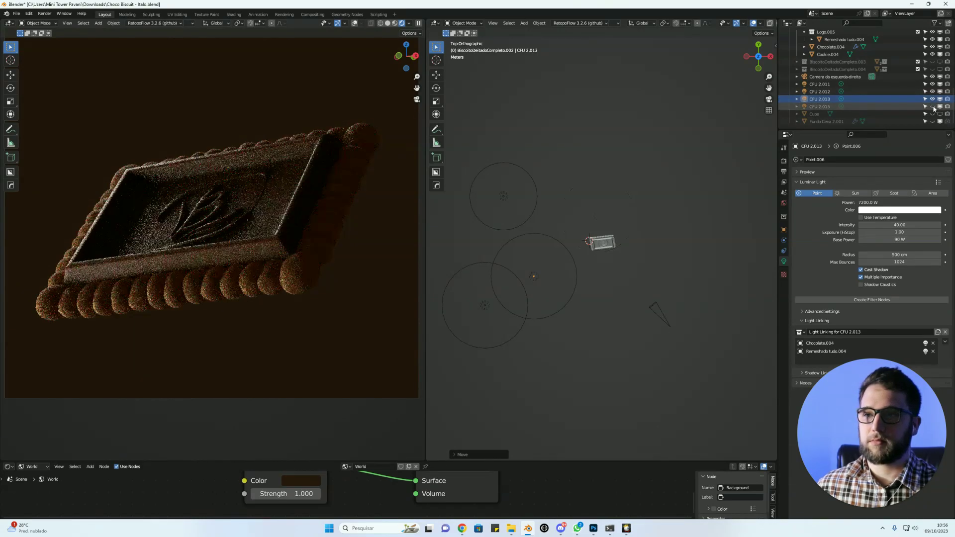
click(933, 106)
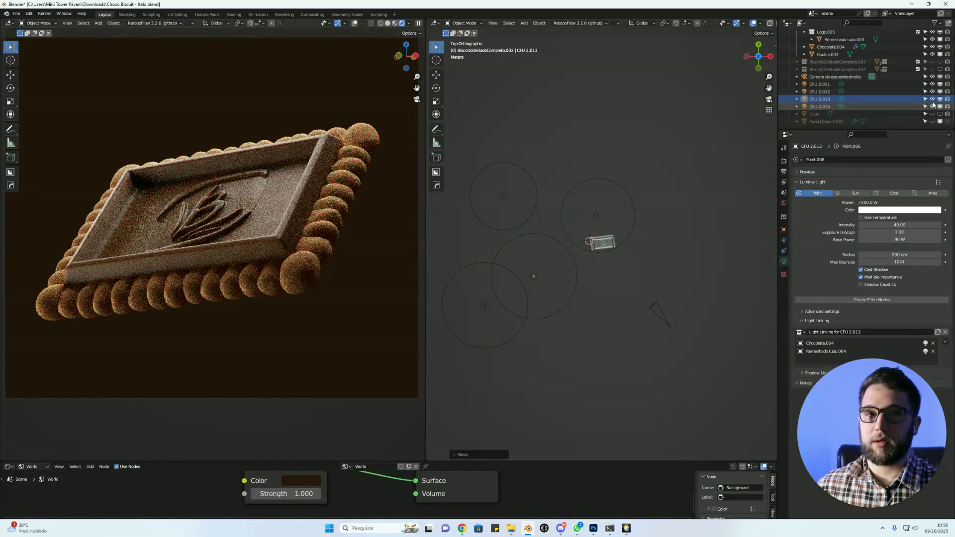
click(933, 84)
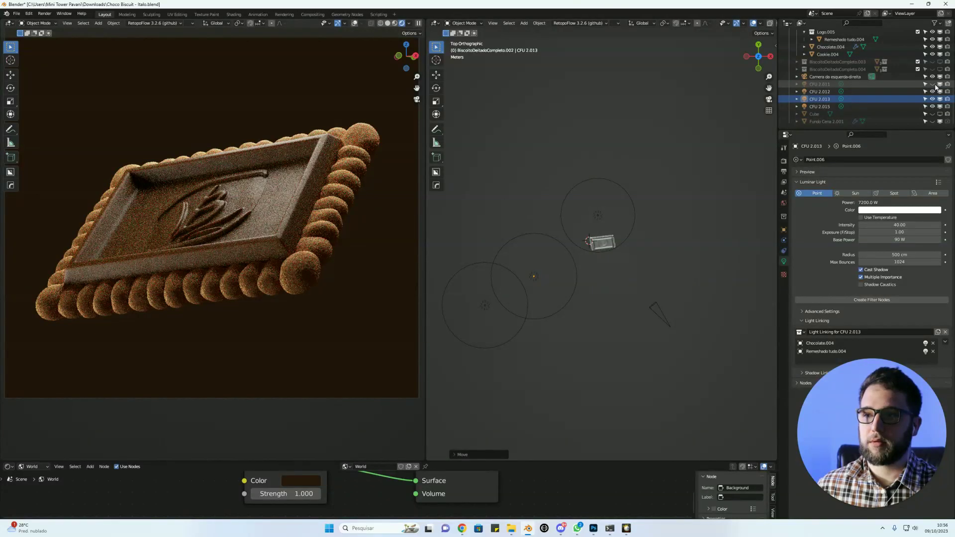
click(933, 84)
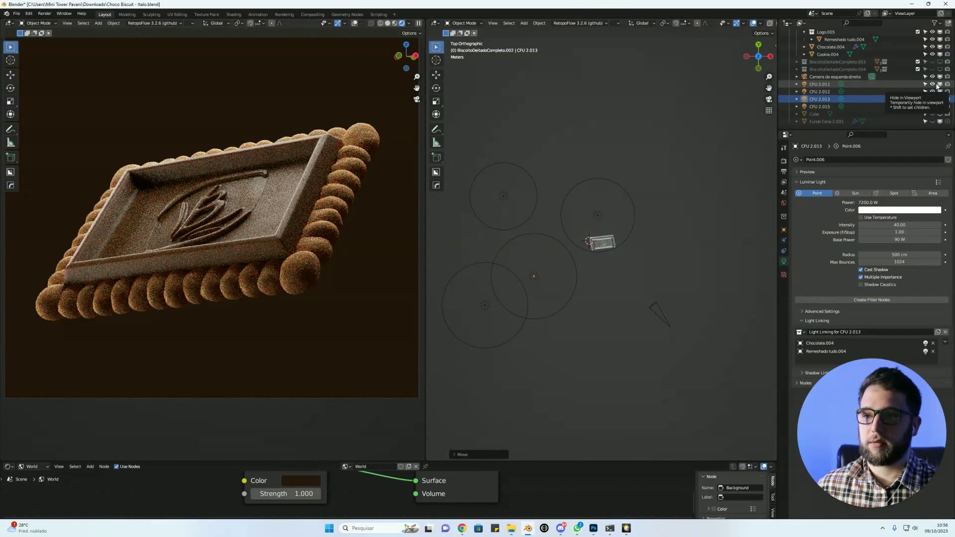
click(823, 84)
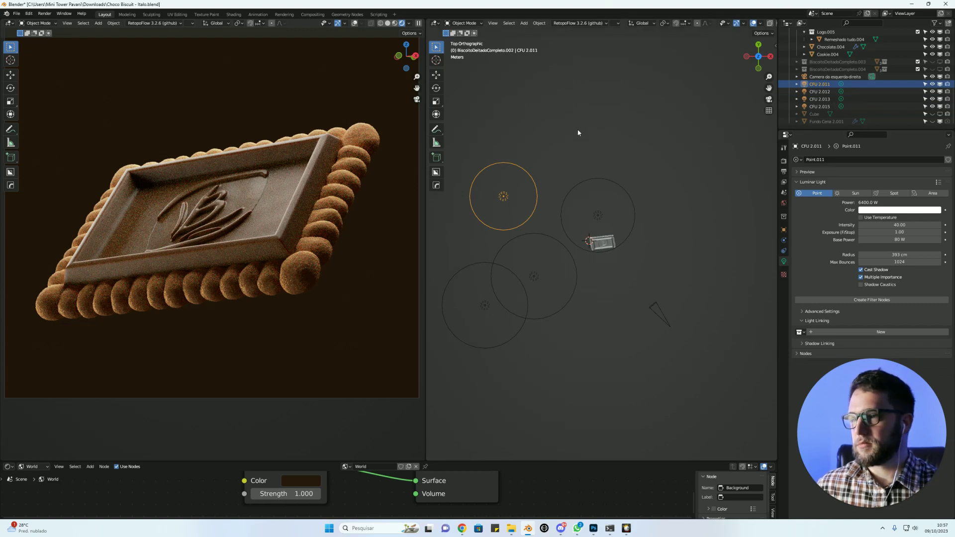
View through the camera, then duplicate CFU 2.015 and lower the copy along Z as CFU 2.014.
key(KP_0)
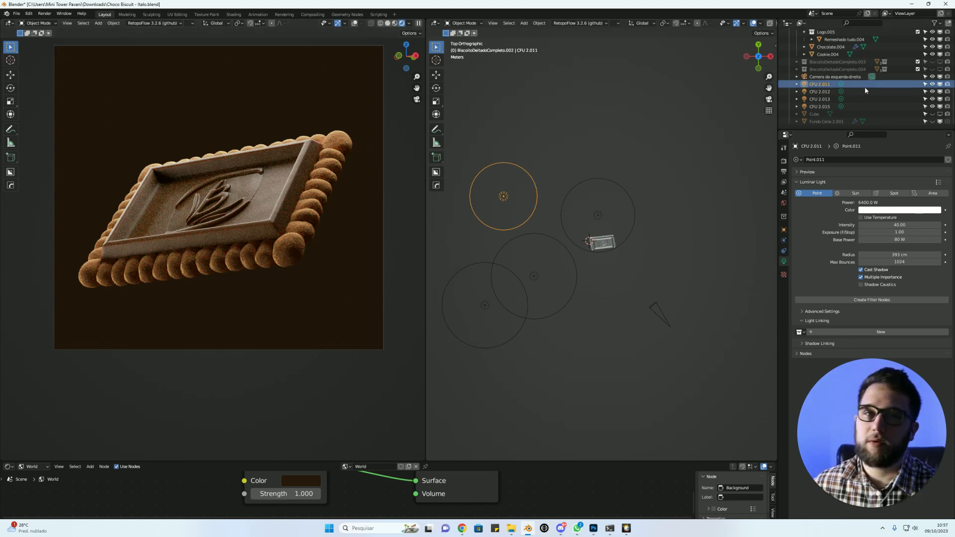
click(837, 107)
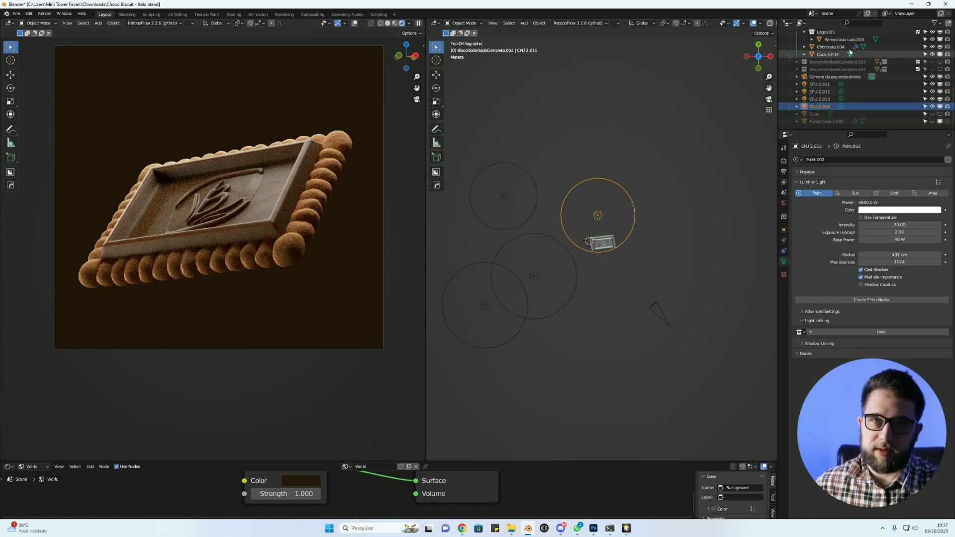
mouse_move(656, 300)
middle_down()
mouse_move(559, 219)
mouse_move(664, 238)
middle_up()
key(shift+d)
key(z)
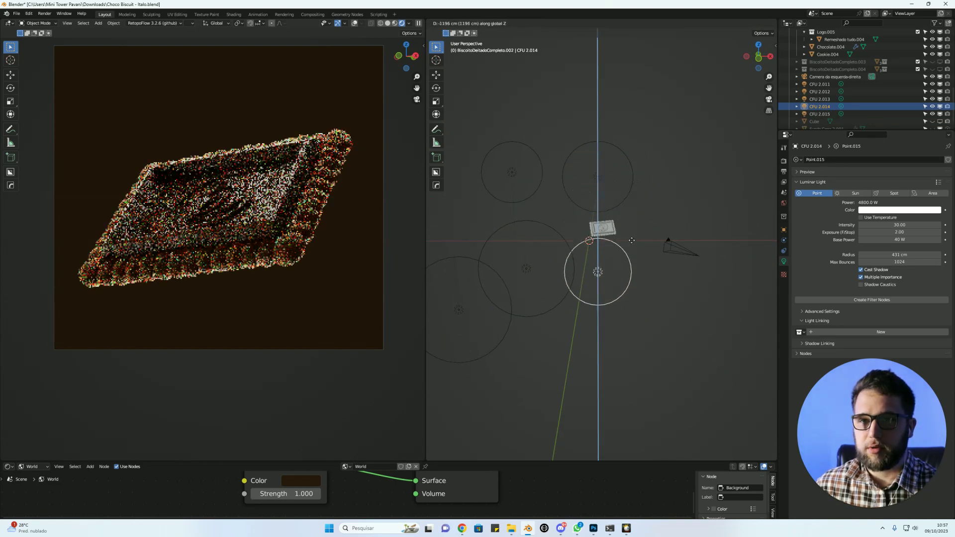
click(628, 226)
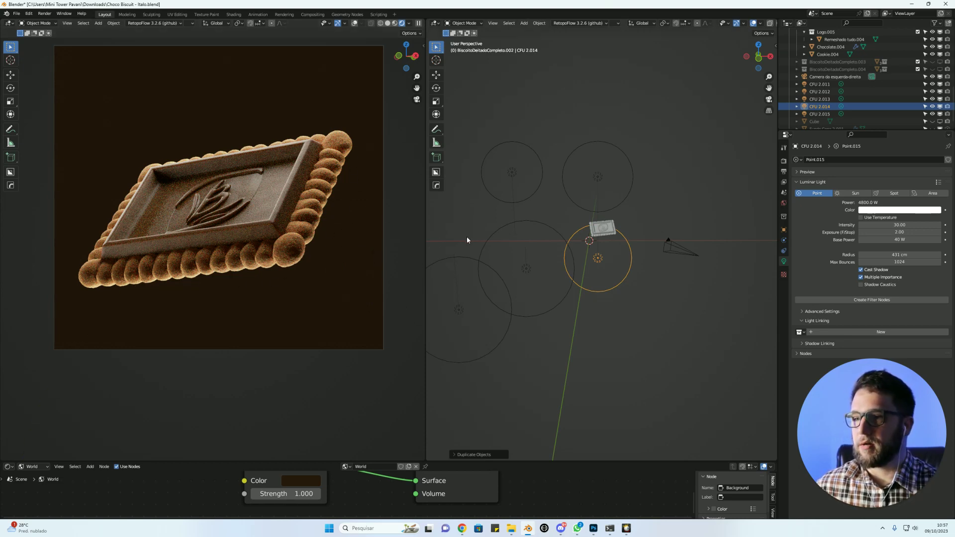
key(KP_7)
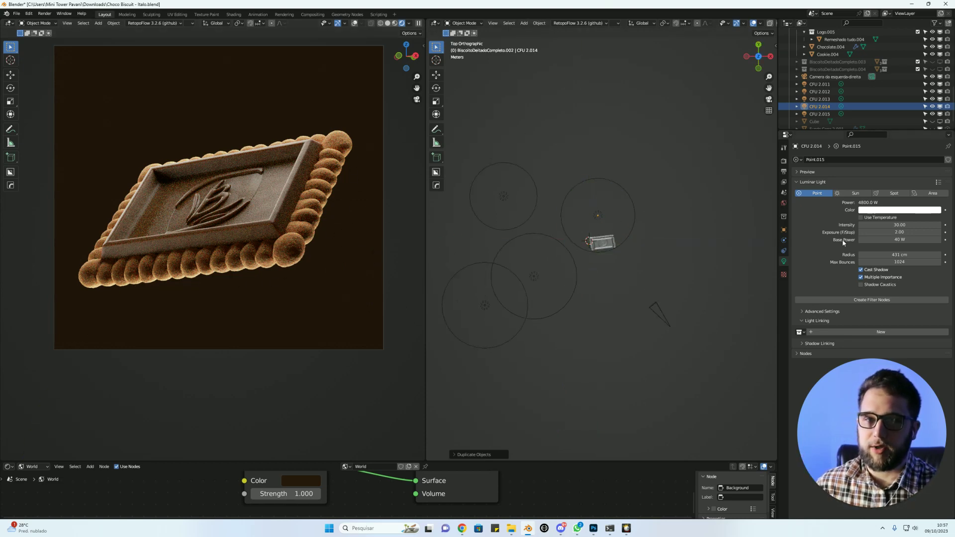
Set CFU 2.014's intensity to 10 and base power to 30 W.
click(918, 225)
text(10)
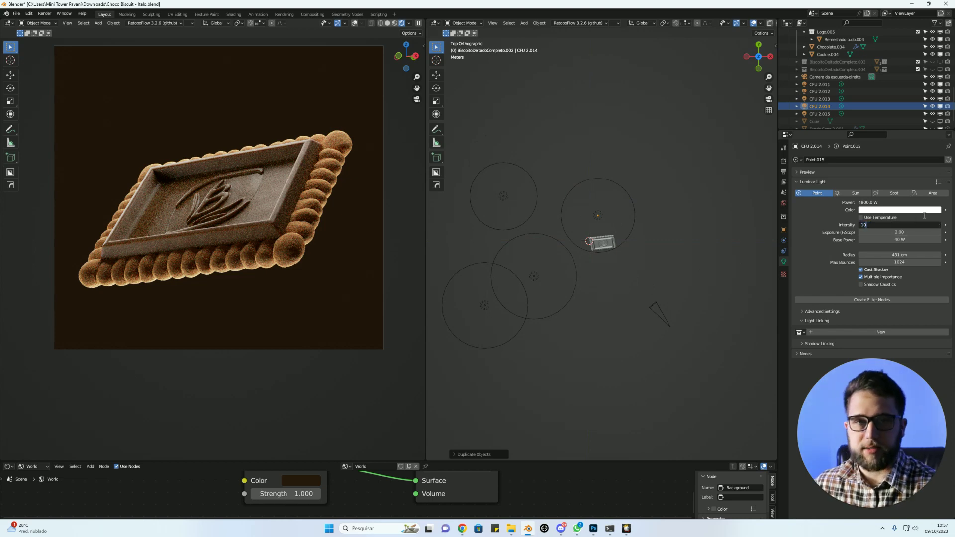
key(Tab)
text(1)
key(Tab)
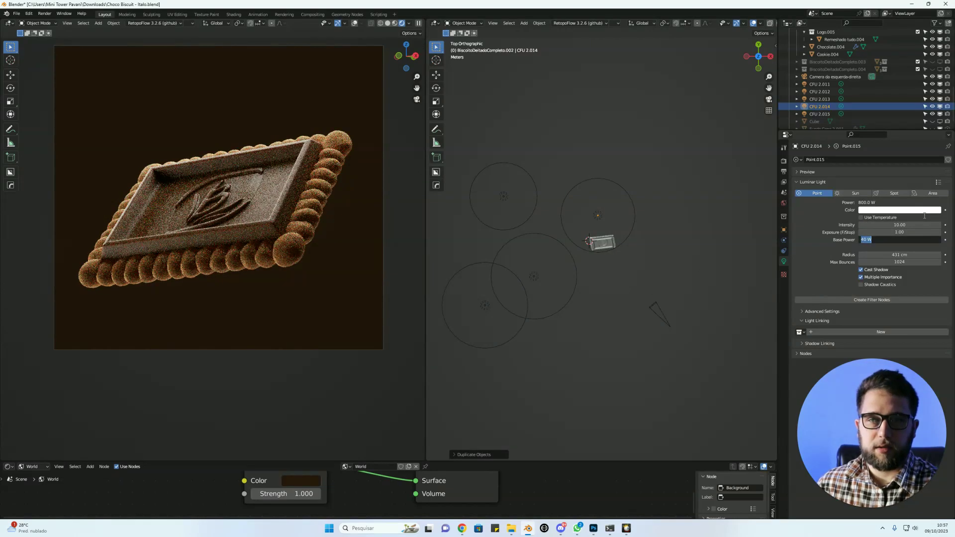
key(Return)
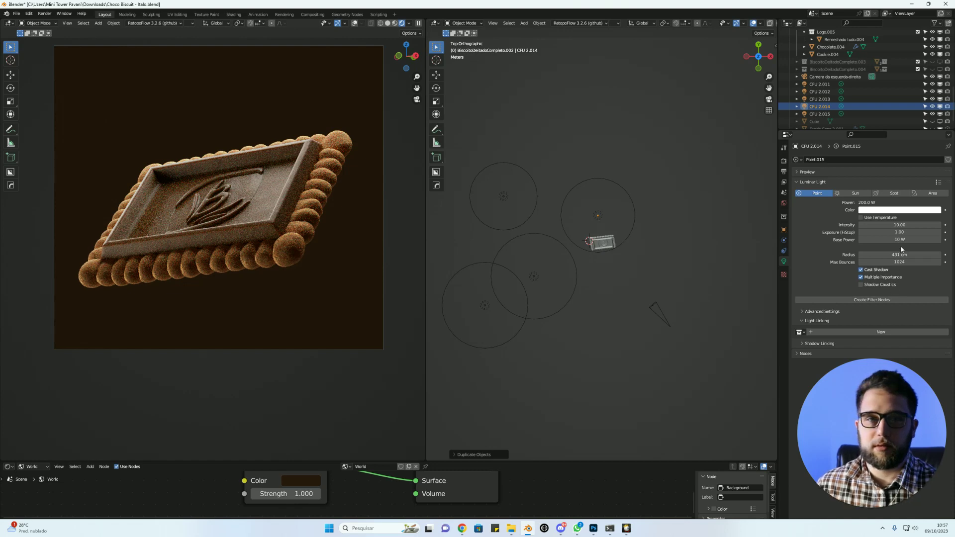
click(909, 241)
text(20)
key(Return)
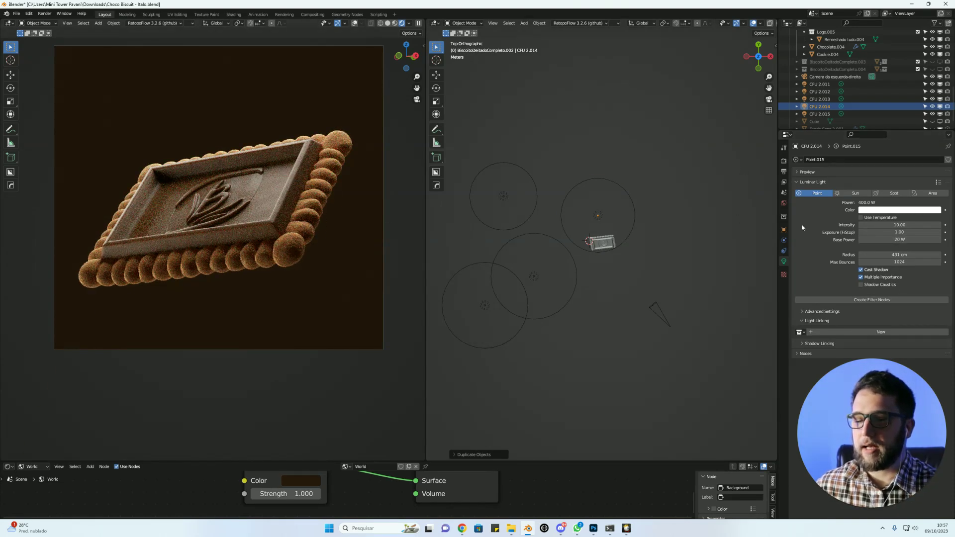
click(903, 240)
text(30)
key(Return)
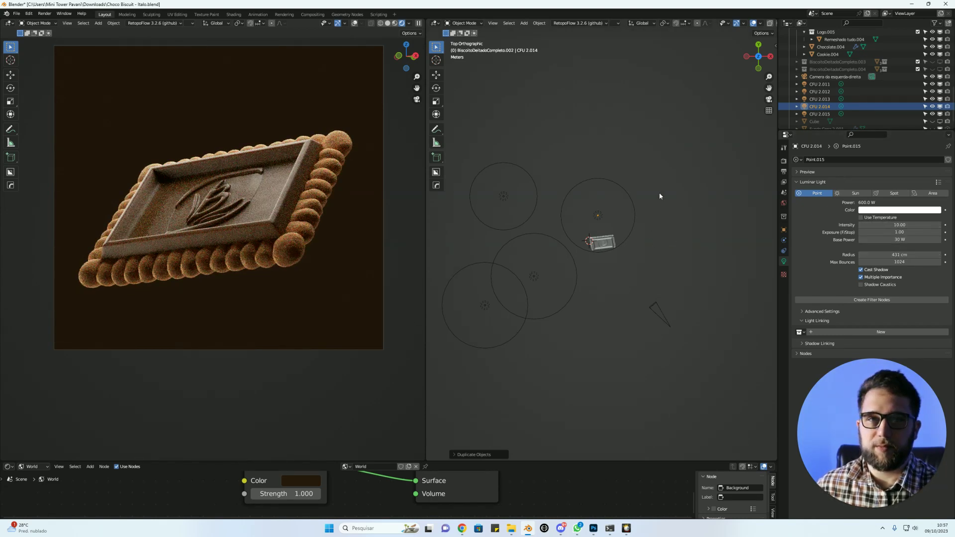
Move CFU 2.014 near the biscuit in the top view, then adjust it in the front view.
click(598, 215)
key(g)
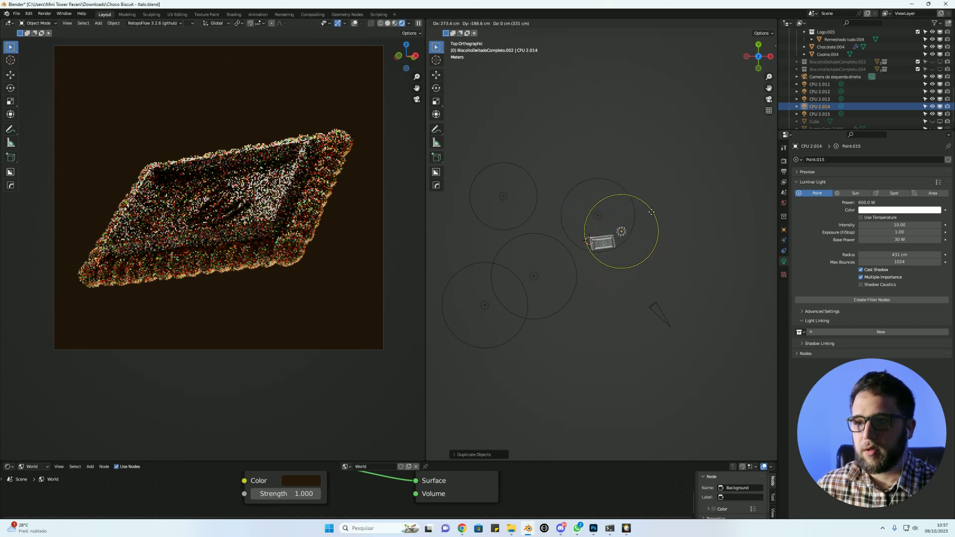
click(641, 216)
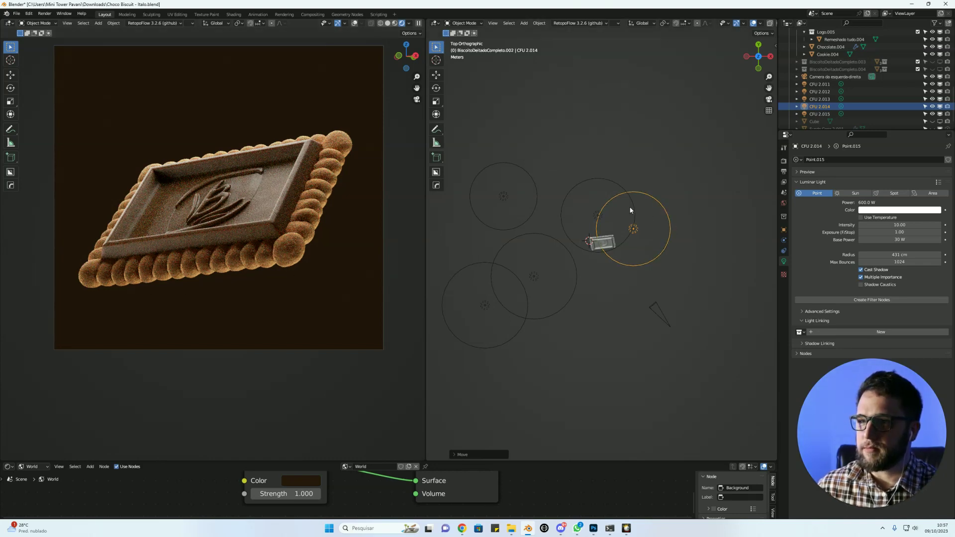
key(KP_1)
key(g)
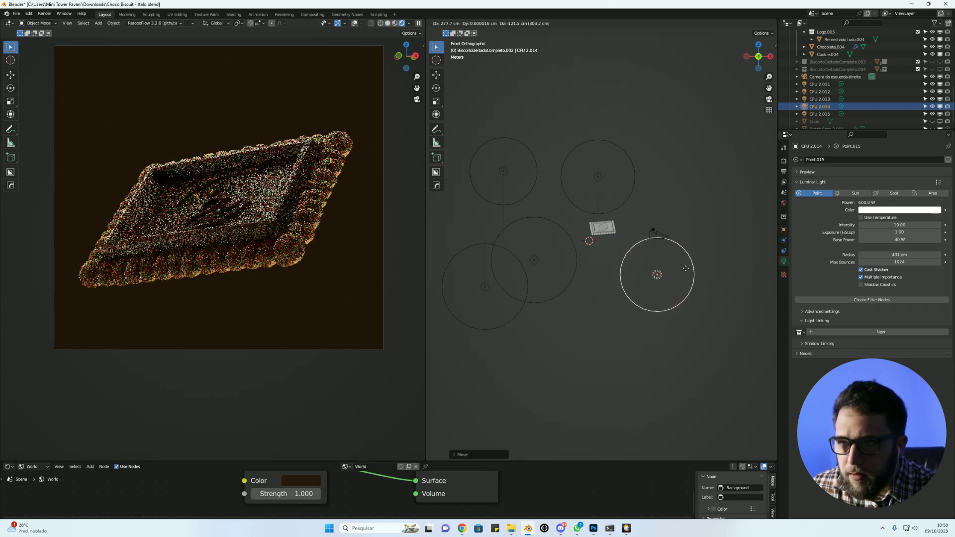
click(681, 268)
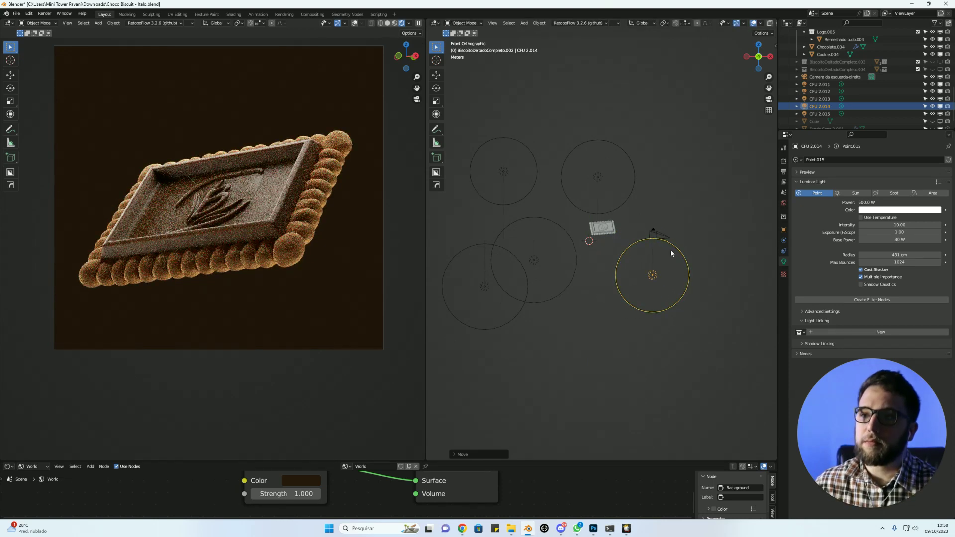
key(g)
click(675, 275)
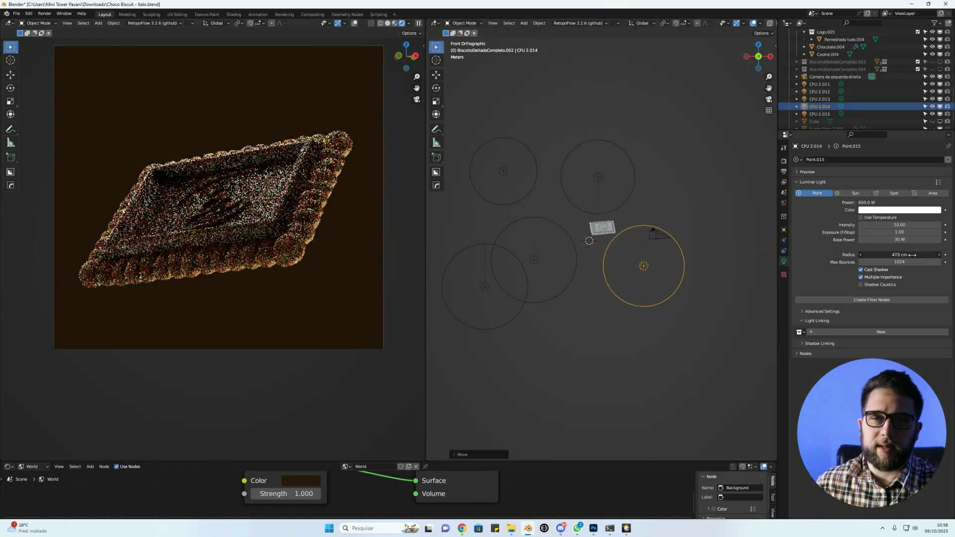
Widen CFU 2.014's radius to 650 cm, nudge it again, and hide CFU 2.011.
drag(895, 255, 762, 241)
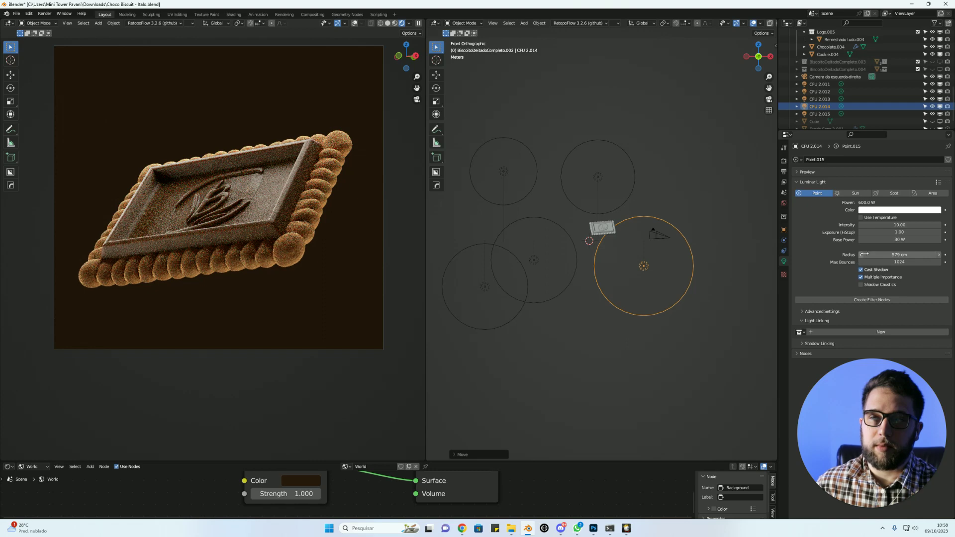
drag(859, 253, 891, 254)
key(g)
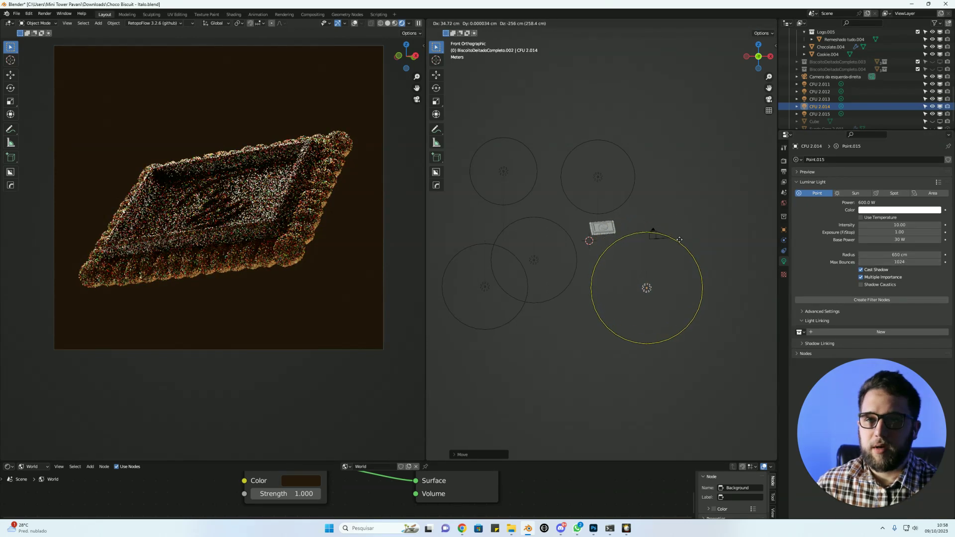
click(702, 250)
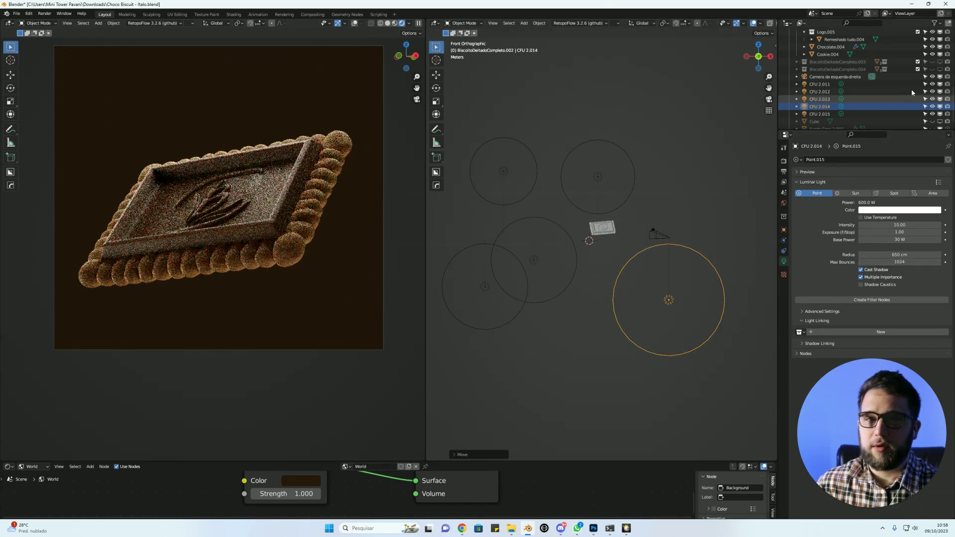
click(933, 84)
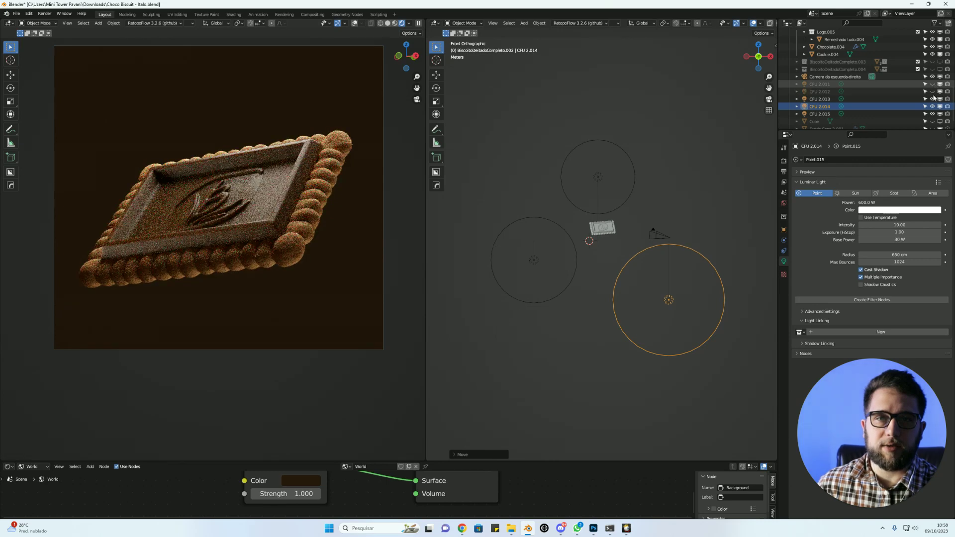
Hide the other CFU lights and move CFU 2.014 to a new spot in the top view.
click(933, 91)
click(933, 99)
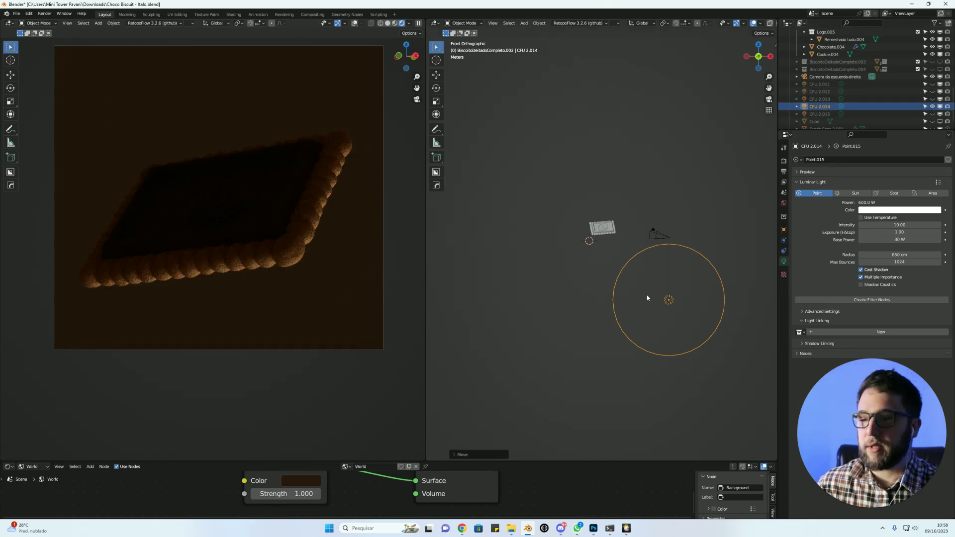
middle_drag(688, 290, 668, 216)
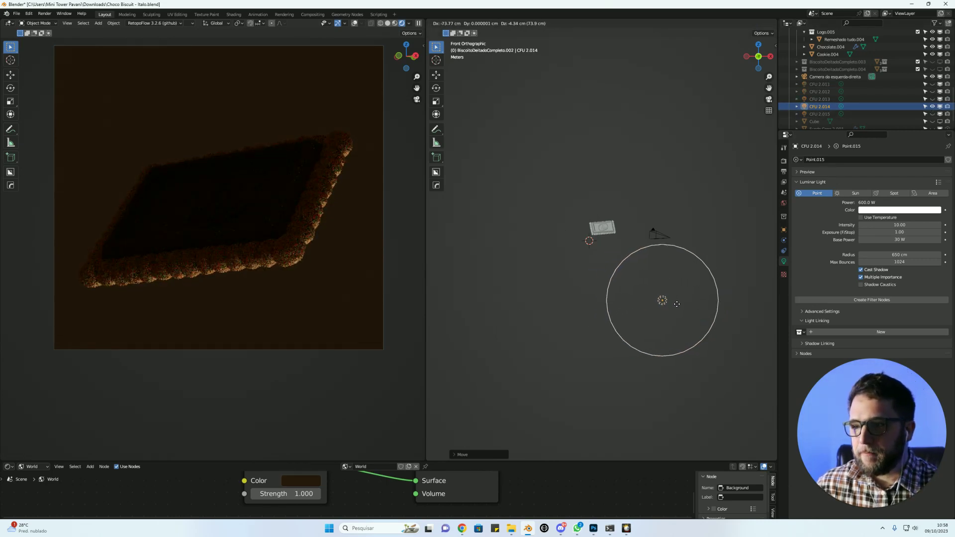
key(KP_7)
key(g)
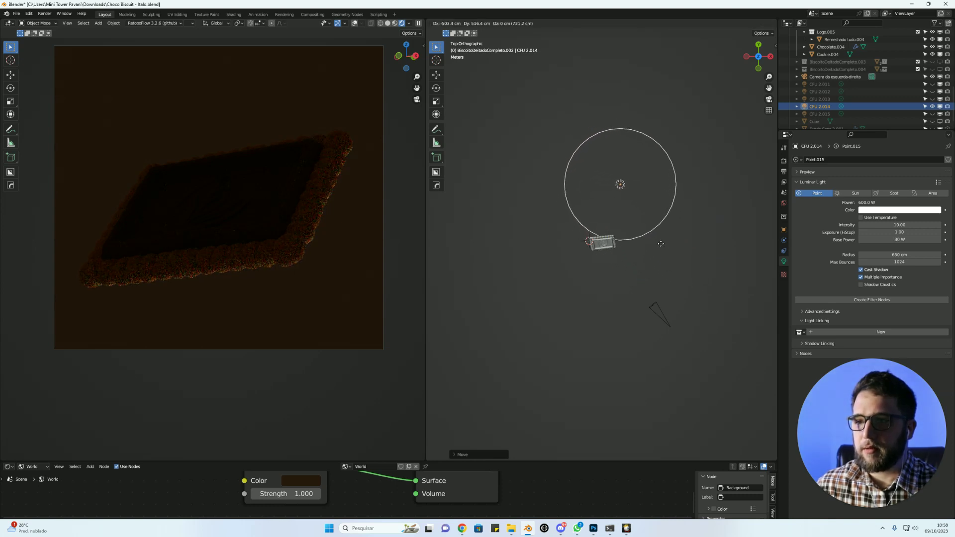
click(664, 252)
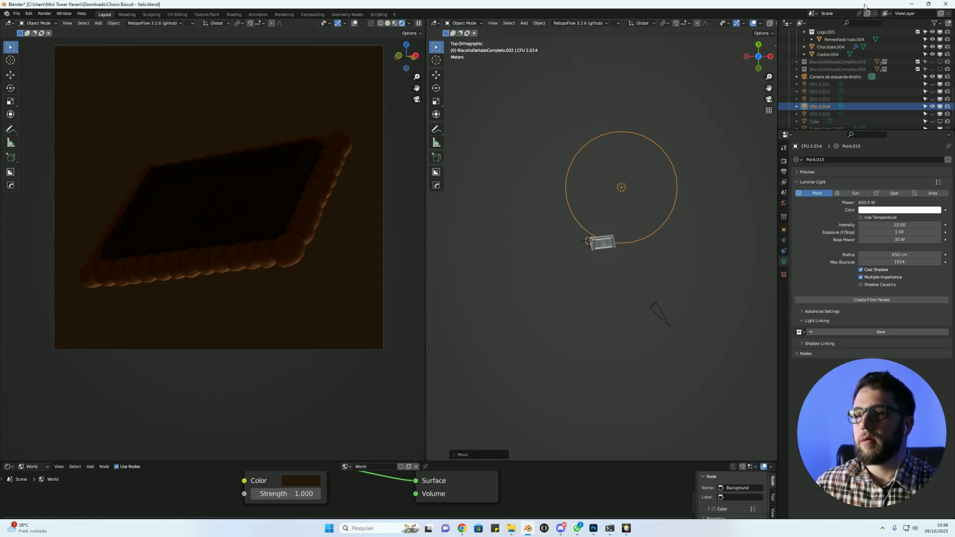
Turn CFU 2.011–2.013 back on, toggling CFU 2.015 to compare, then select CFU 2.015.
drag(934, 84, 934, 99)
click(933, 114)
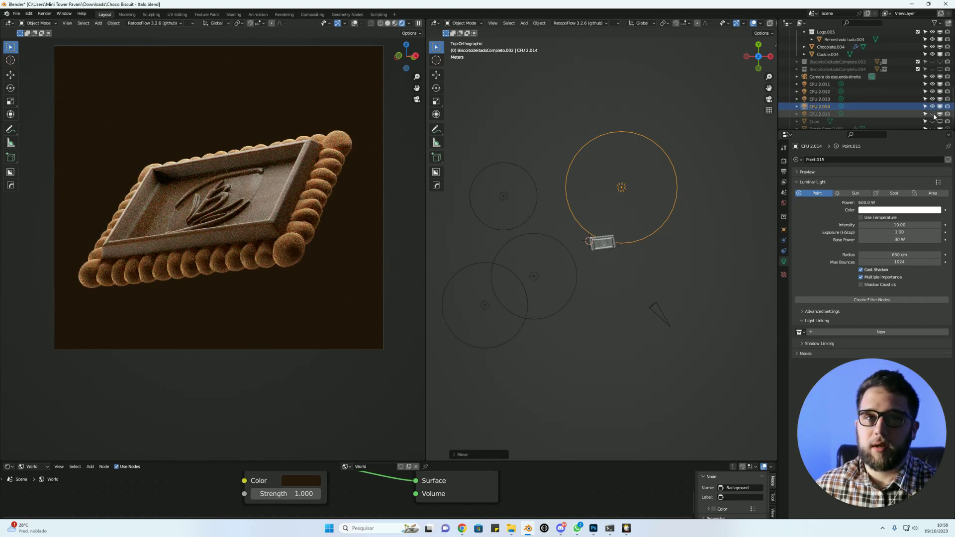
click(933, 114)
click(933, 114)
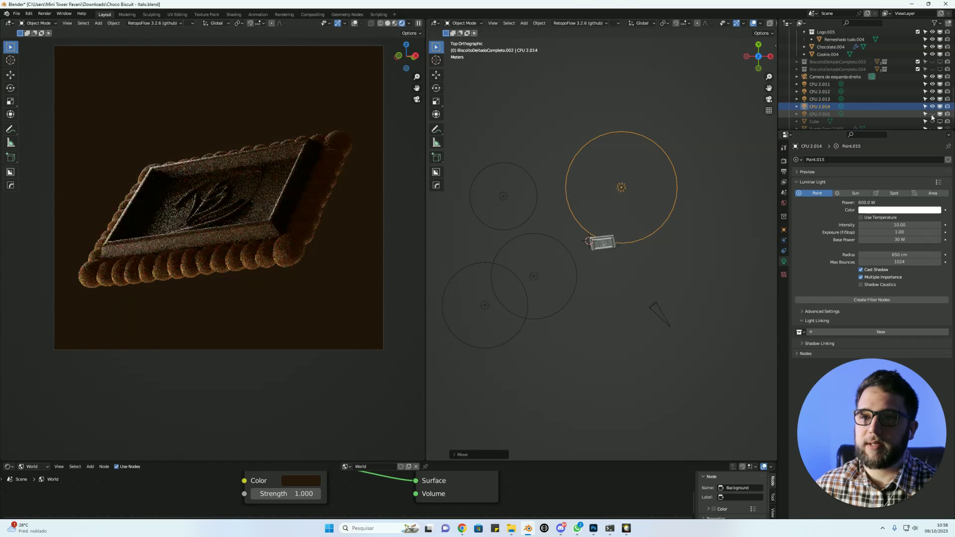
click(821, 114)
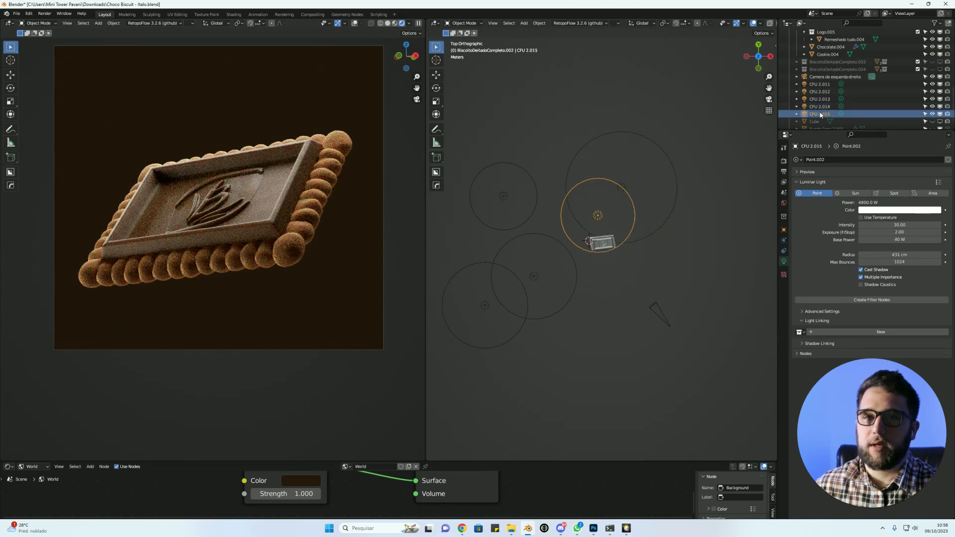
From front view, set the CFU 2.014 point light's Luminar Light Intensity to 20 (1200 W).
key(grave)
click(626, 197)
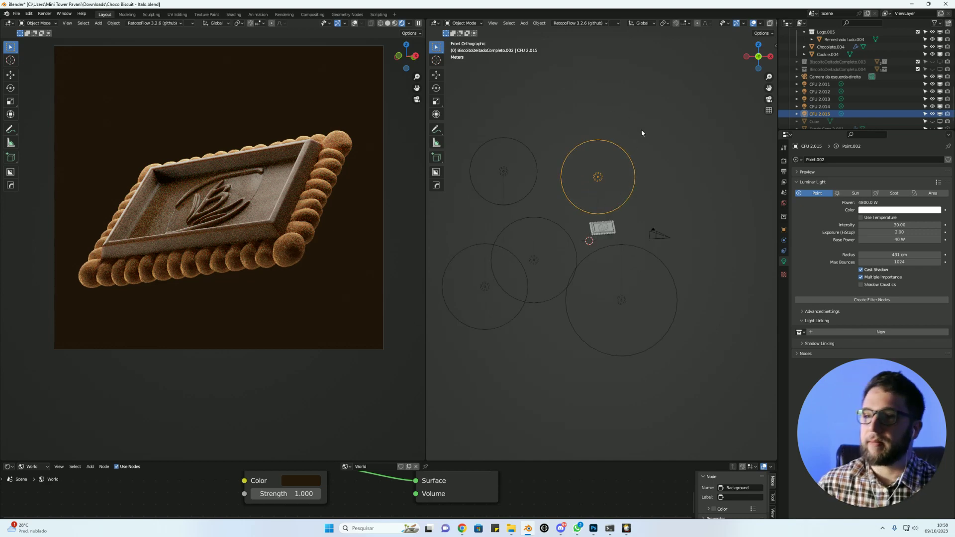
click(622, 302)
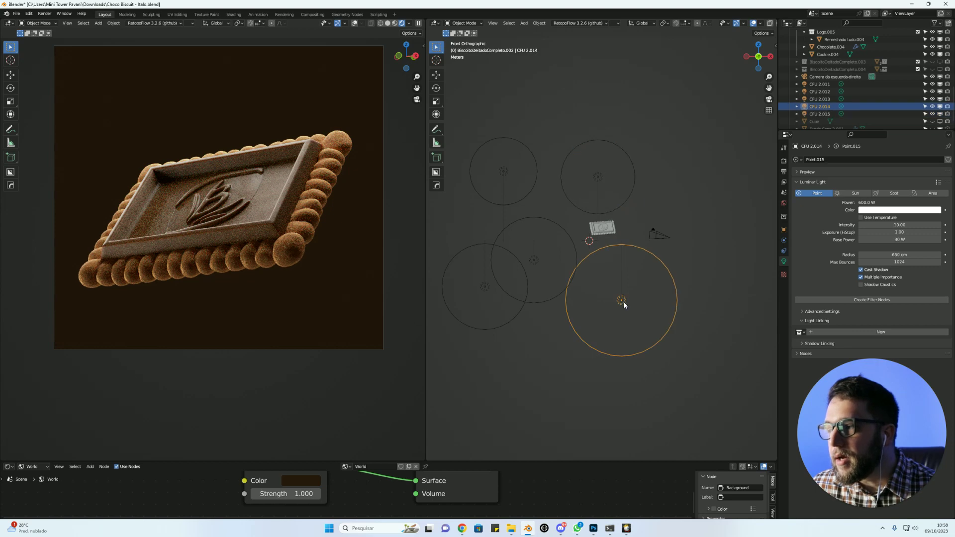
double_click(899, 225)
text(20)
key(Return)
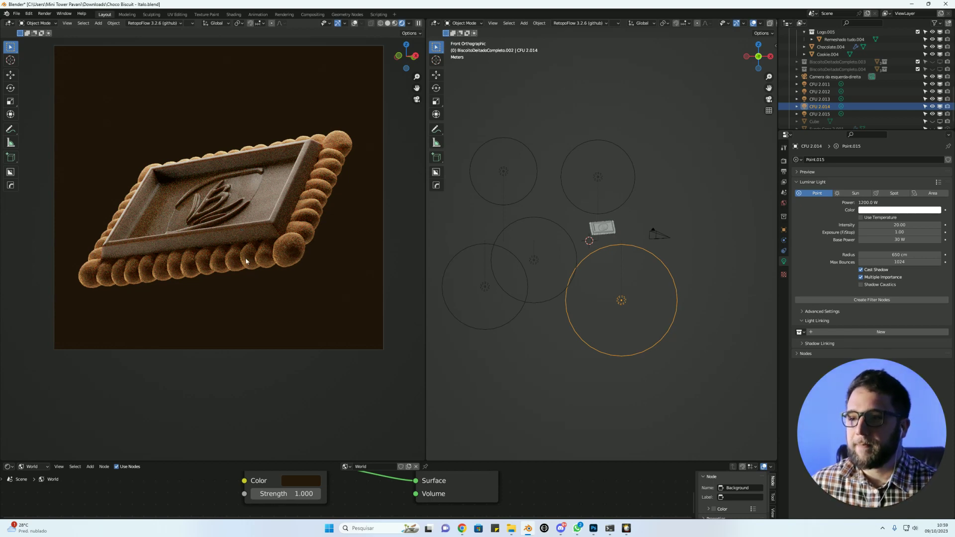
Select the Cookie.004 biscuit and return to camera view.
scroll(309, 256, up, 3)
scroll(322, 268, up, 3)
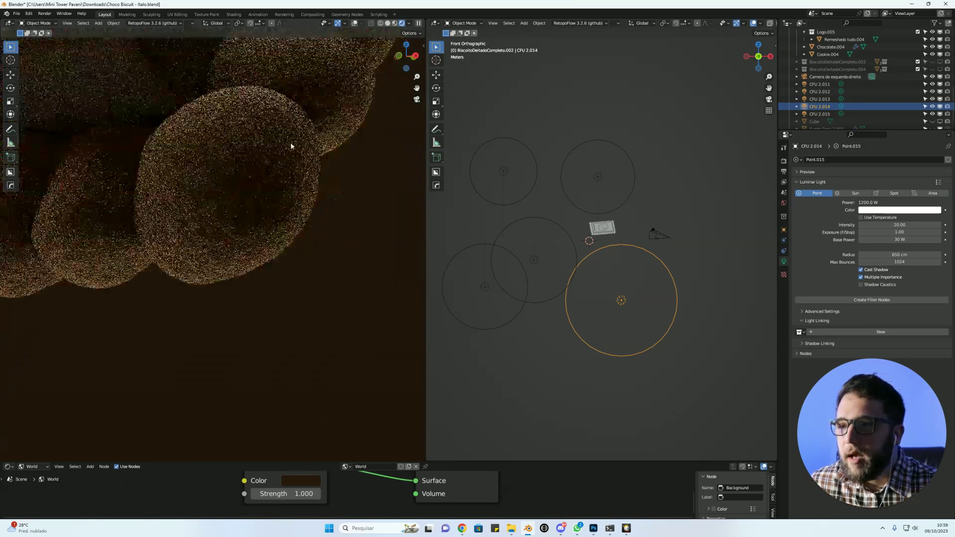
scroll(341, 233, up, 2)
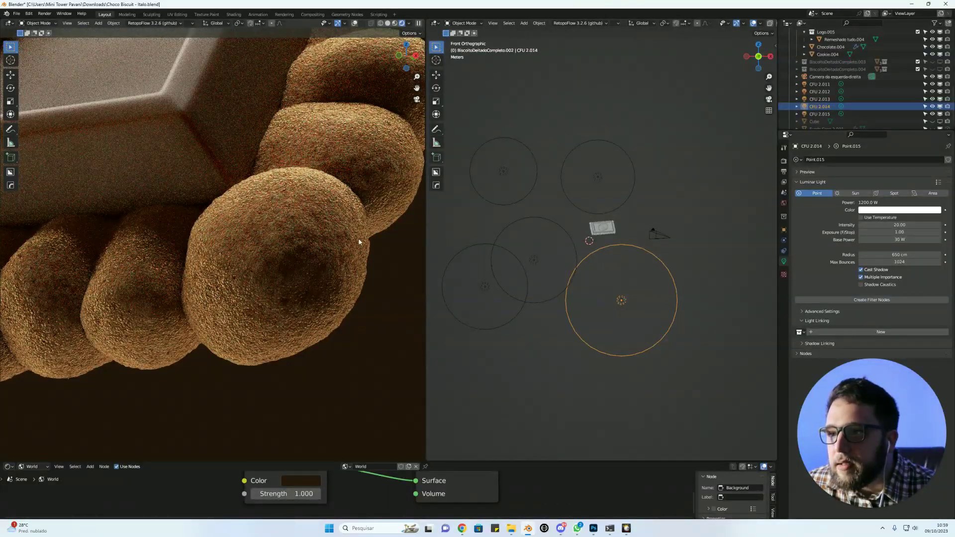
click(319, 224)
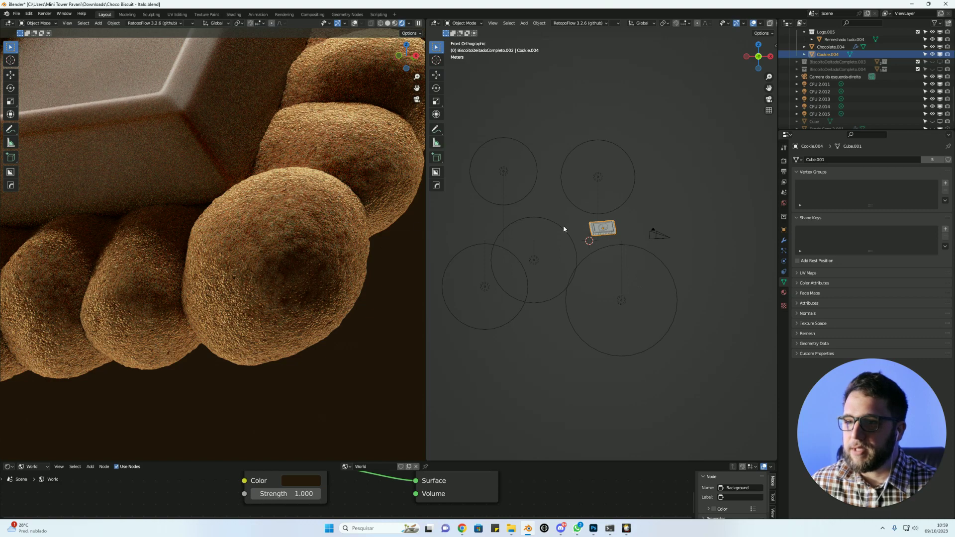
key(KP_0)
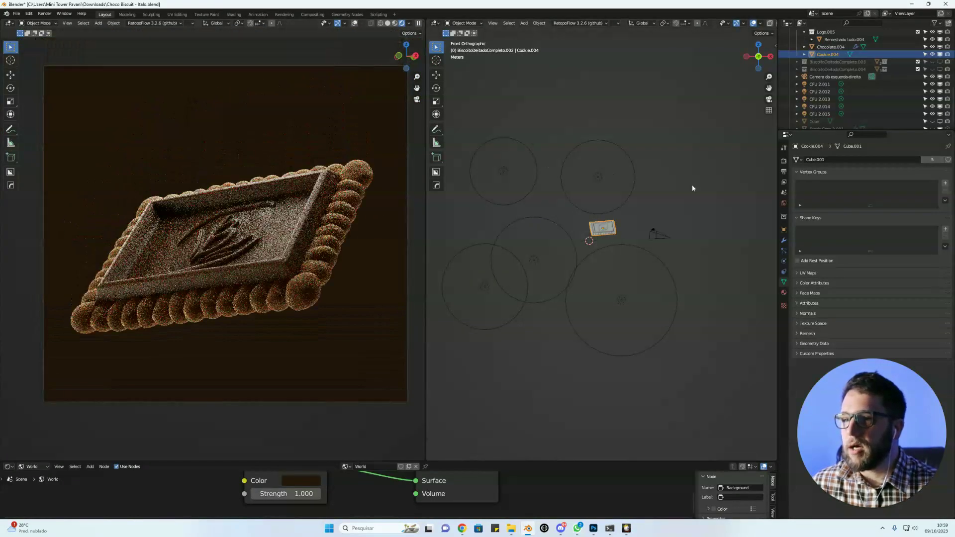
Make the node editor taller and open its shader-type dropdown.
shift+middle_drag(704, 296, 658, 203)
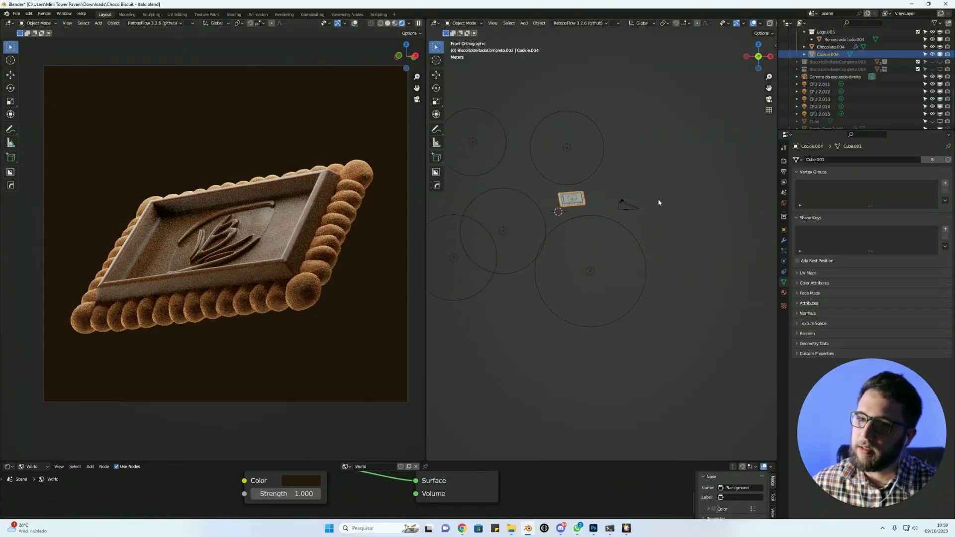
drag(567, 461, 460, 348)
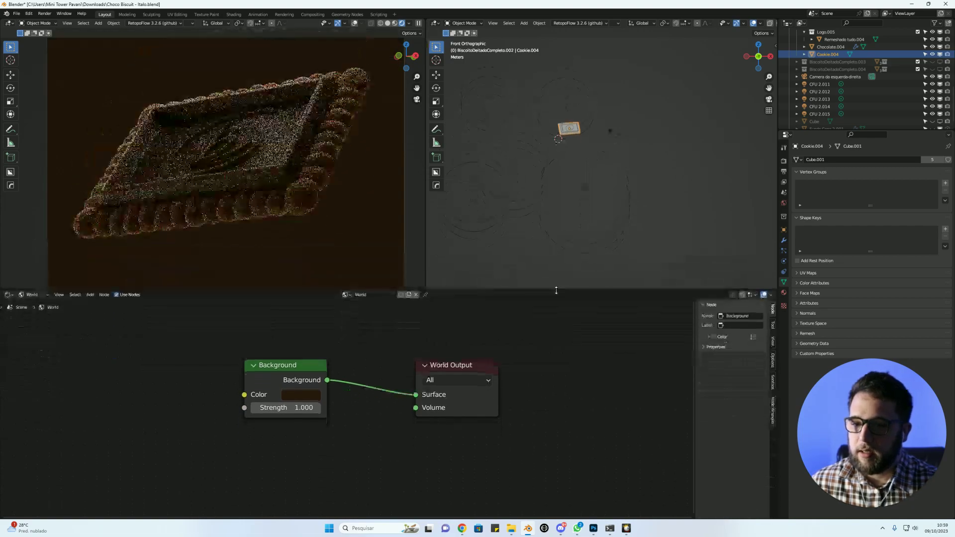
click(33, 354)
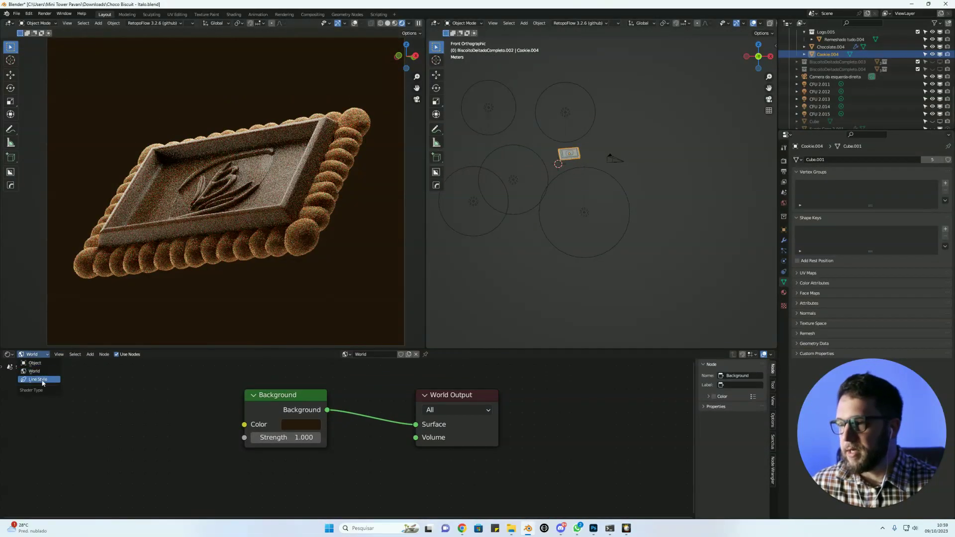
Show the Object material nodes, heighten the node editor and widen the rendered viewport.
click(32, 369)
scroll(601, 393, down, 3)
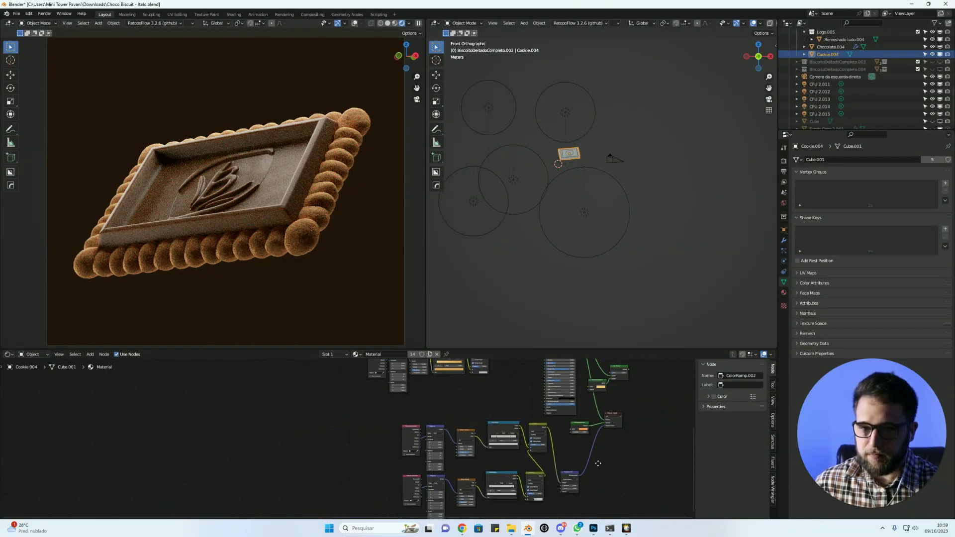
scroll(557, 378, down, 4)
drag(511, 349, 507, 287)
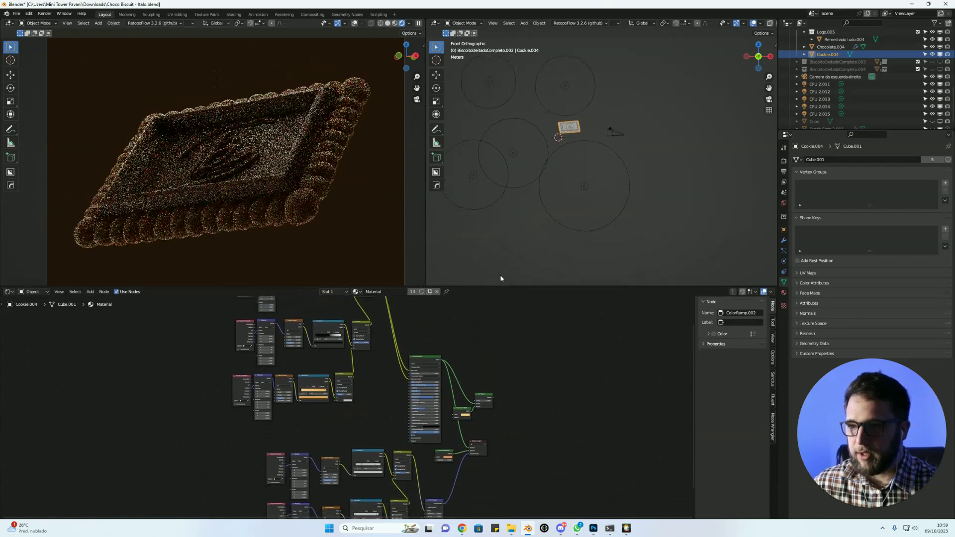
right_click(426, 204)
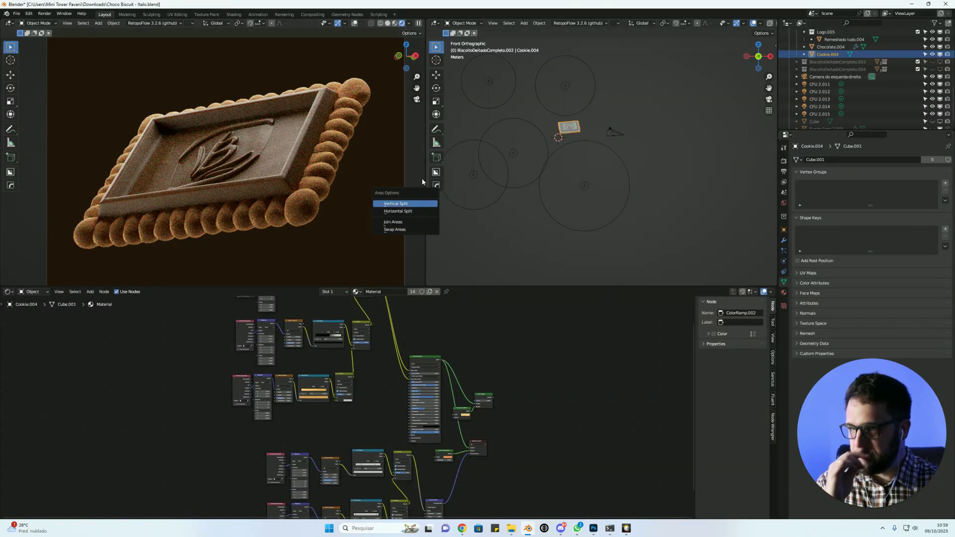
key(Escape)
drag(429, 177, 706, 177)
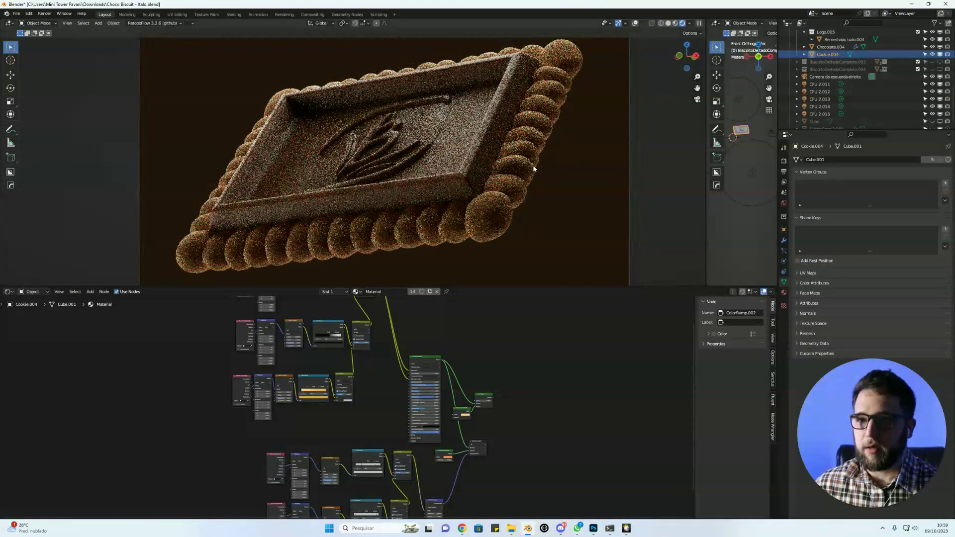
Move Material Output right, Volume Absorption beside it, and nudge Translucent BSDF left.
mouse_move(503, 388)
middle_down()
mouse_move(608, 396)
mouse_move(604, 382)
mouse_move(541, 427)
middle_up()
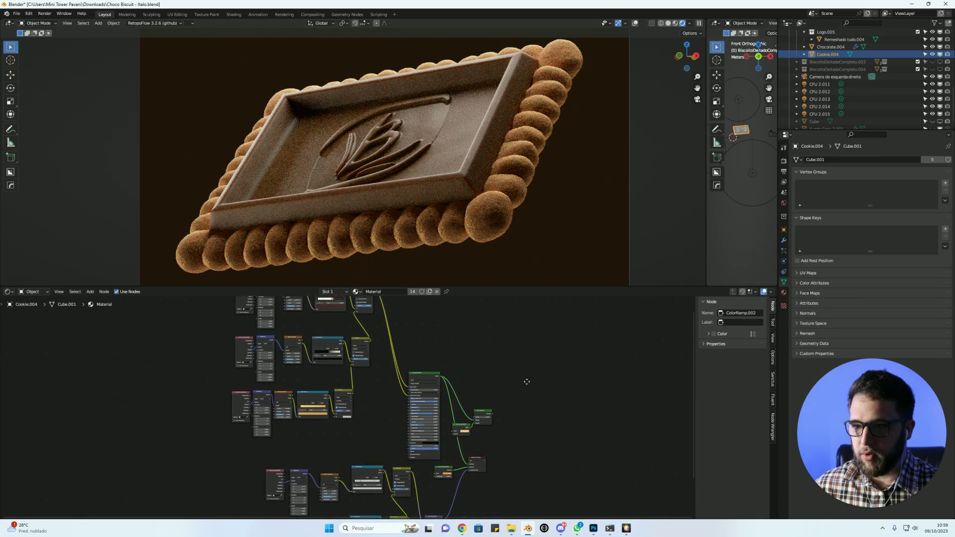
mouse_move(541, 427)
middle_down()
mouse_move(525, 380)
mouse_move(528, 418)
middle_up()
scroll(529, 371, up, 5)
scroll(529, 371, up, 2)
scroll(529, 372, down, 2)
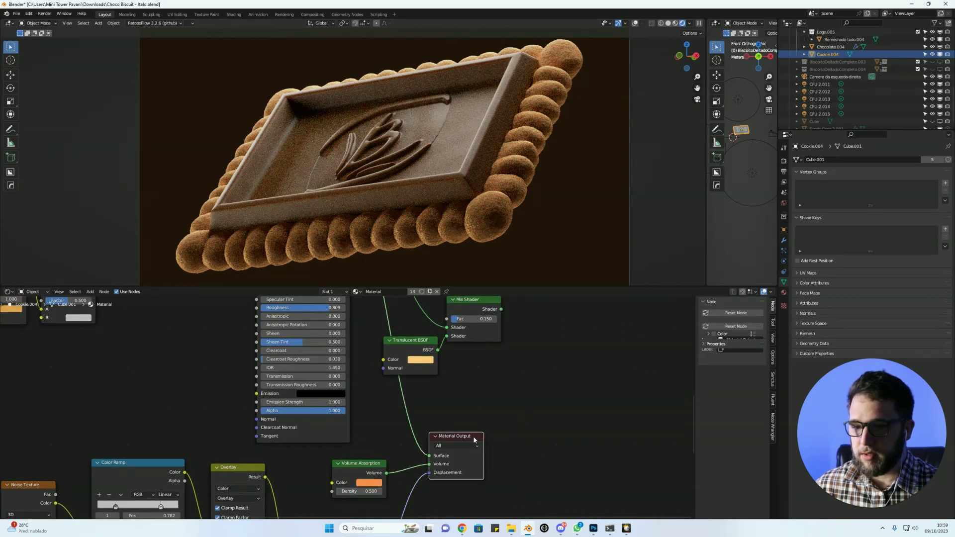
drag(460, 437, 537, 436)
drag(355, 465, 426, 452)
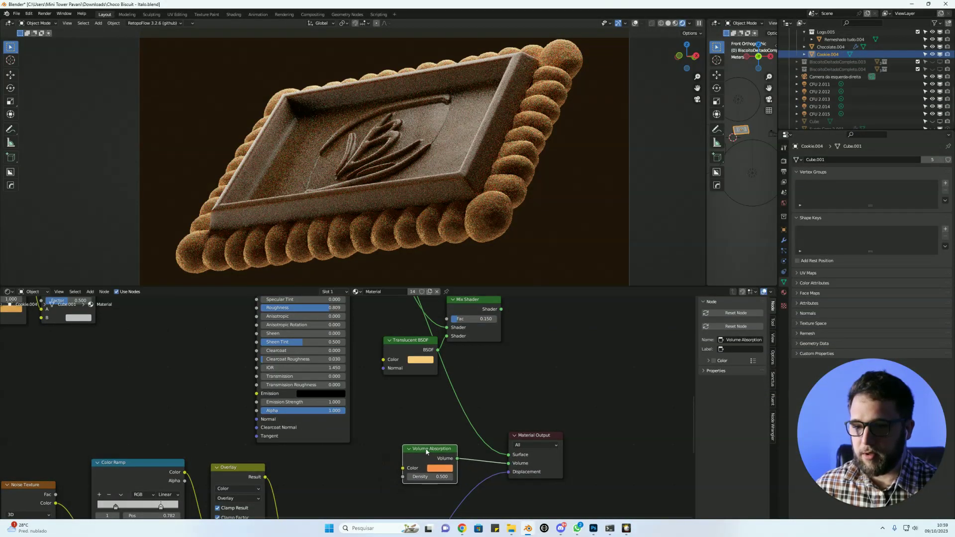
drag(421, 350, 414, 342)
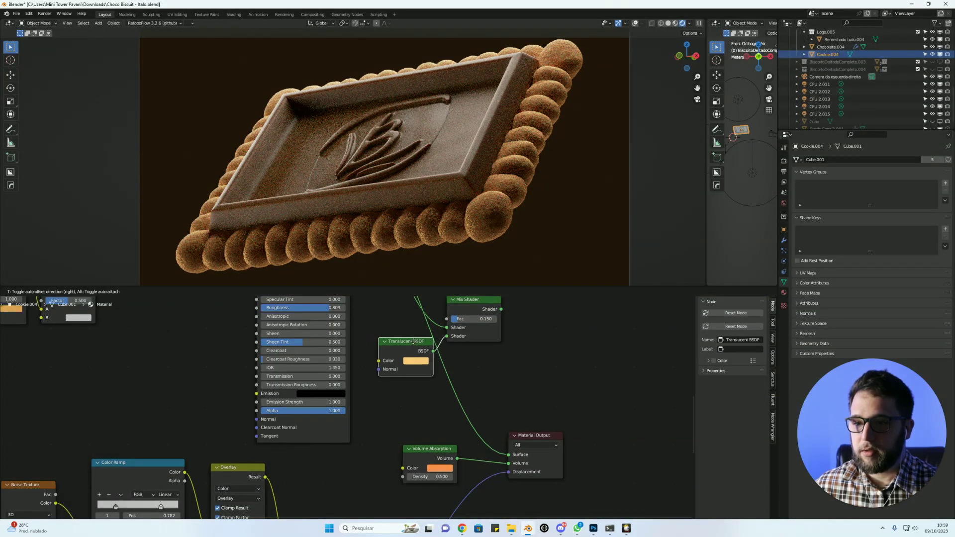
scroll(415, 343, down, 5)
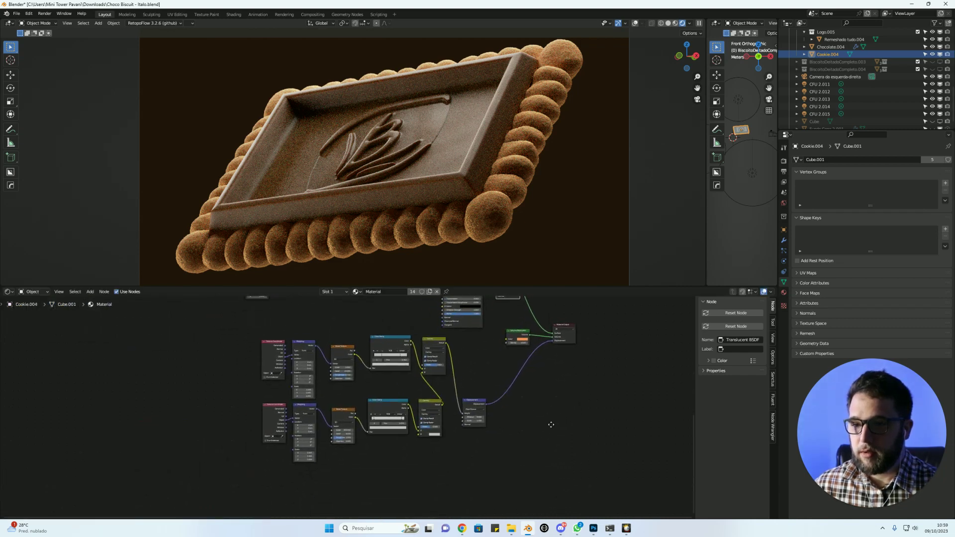
Move the two rows of texture nodes lower and bring up the cookie's material settings.
drag(453, 343, 260, 452)
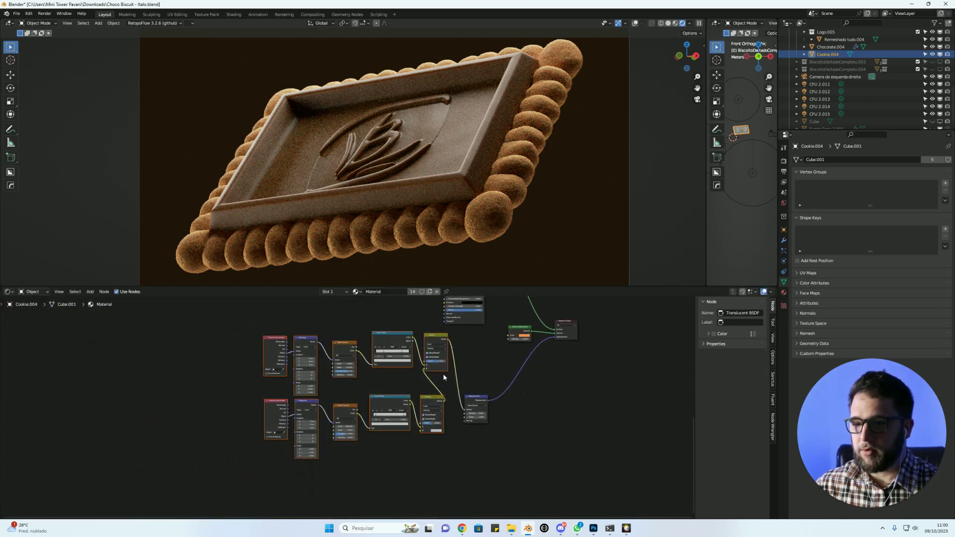
key(g)
click(479, 455)
middle_drag(480, 454, 493, 399)
drag(493, 399, 248, 437)
scroll(513, 351, up, 4)
middle_drag(523, 335, 522, 408)
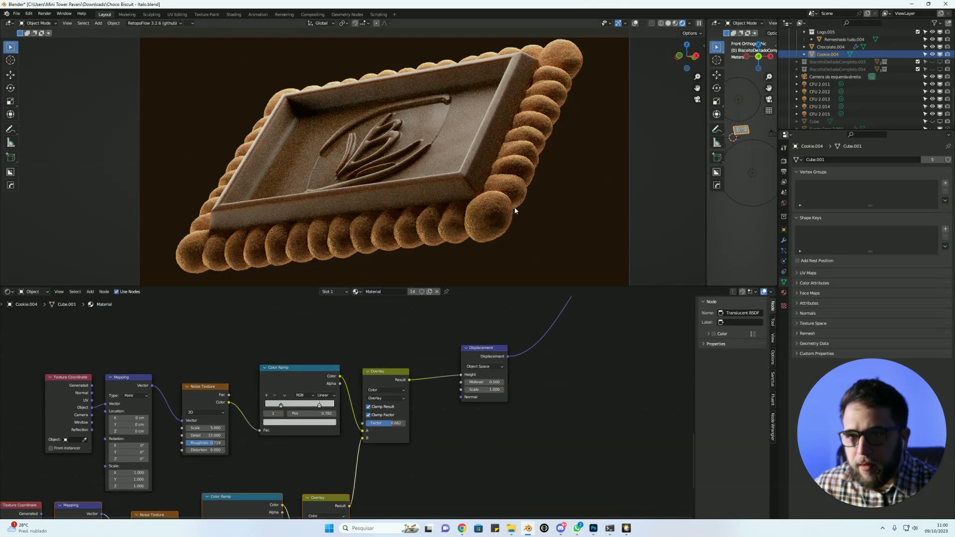
click(784, 293)
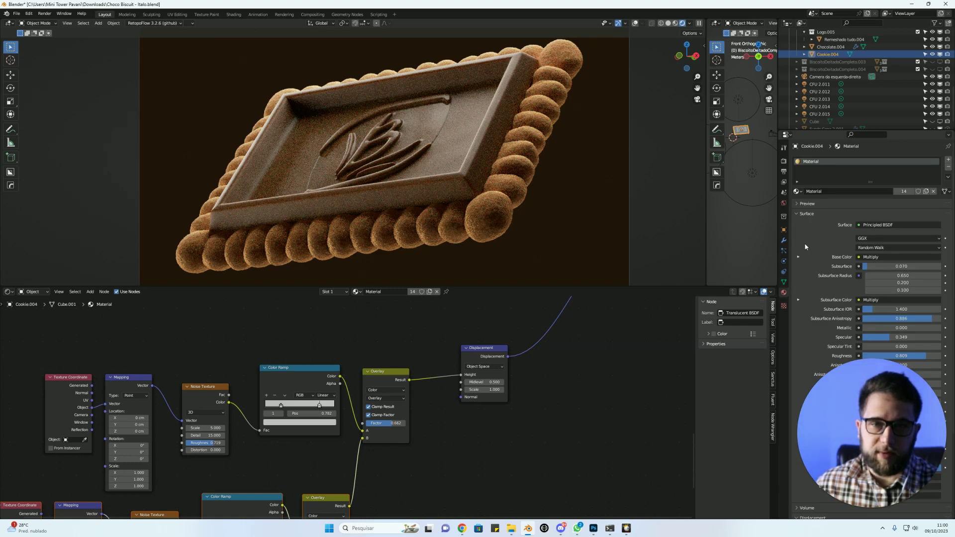
Collapse the Surface panel and the material's Displacement settings.
click(808, 213)
click(813, 234)
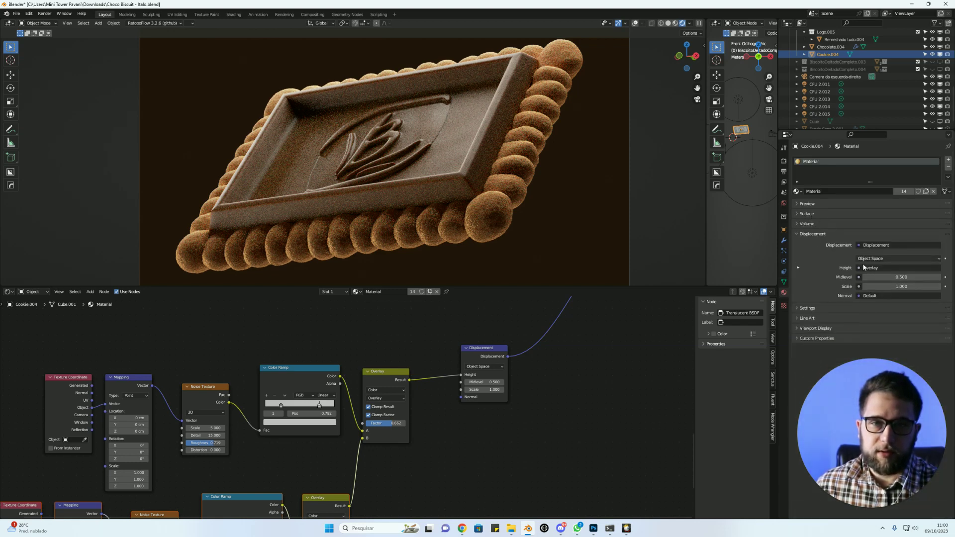
click(829, 309)
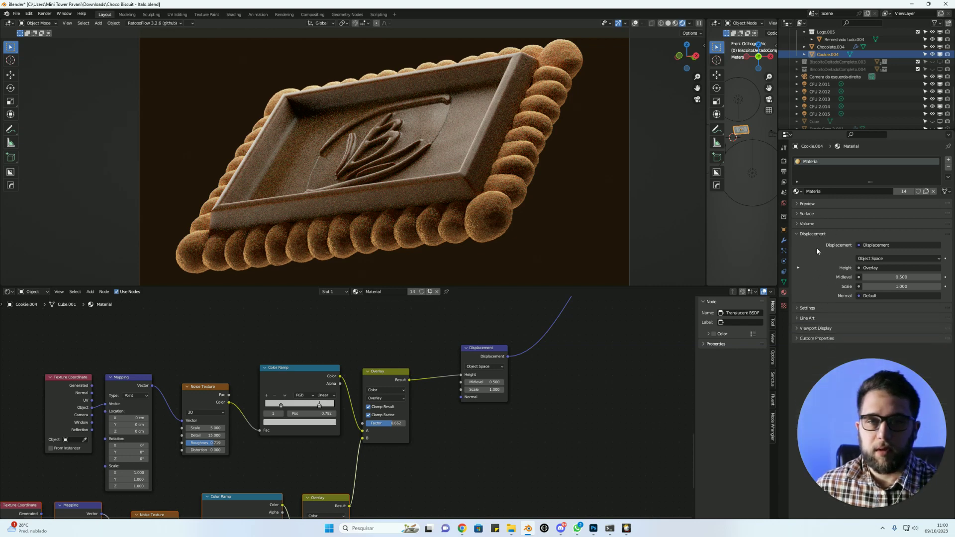
click(813, 234)
click(808, 243)
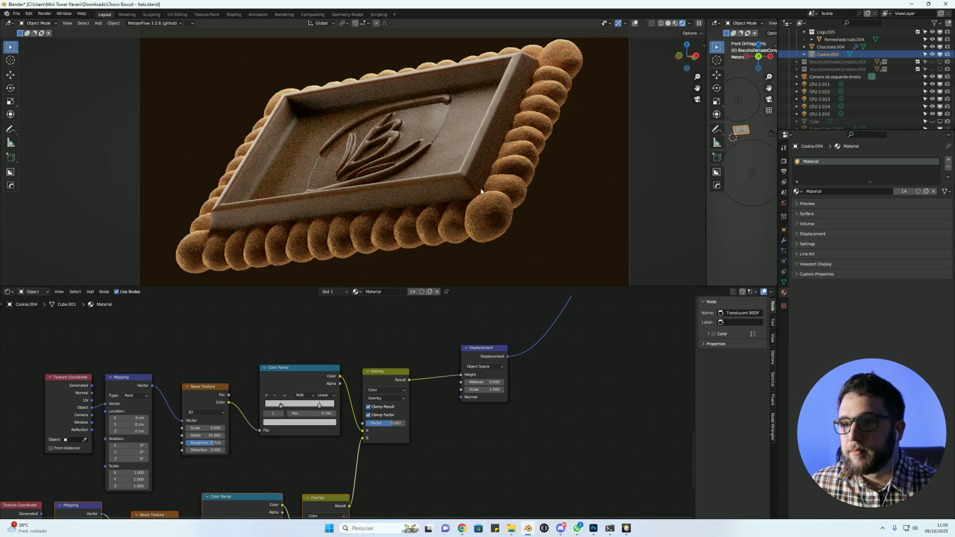
Cut the texture link feeding the Overlay node's B input.
middle_drag(426, 452, 507, 418)
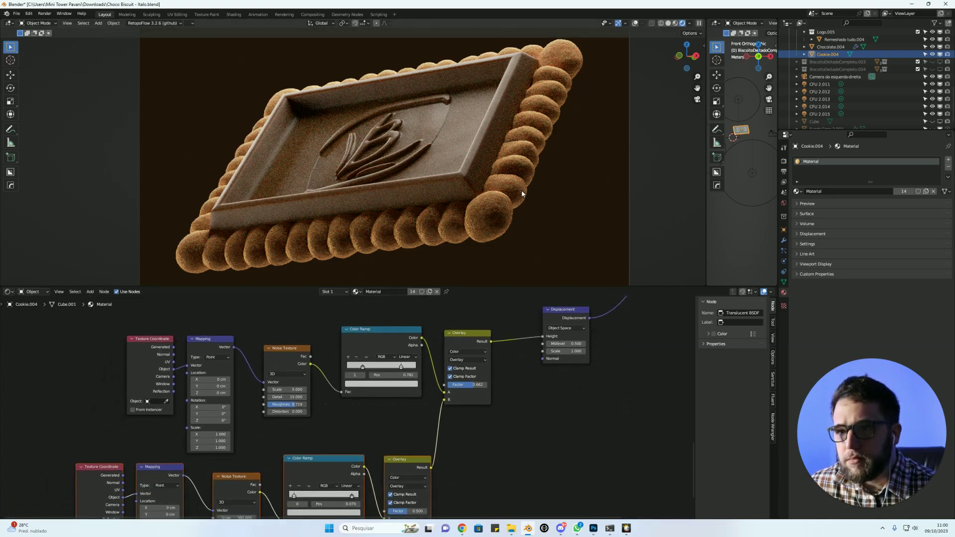
scroll(514, 220, up, 2)
scroll(515, 220, up, 3)
scroll(515, 221, down, 1)
scroll(569, 175, up, 1)
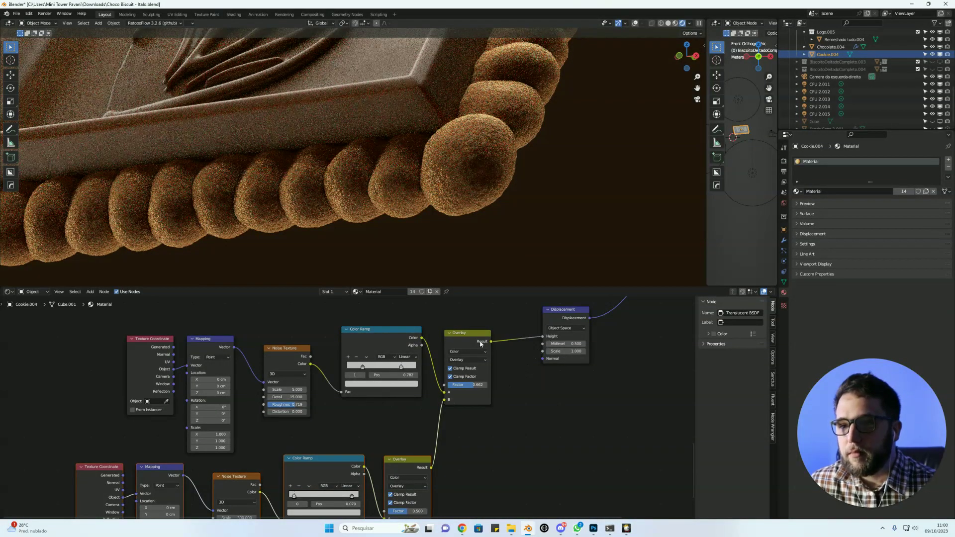
drag(445, 402, 441, 419)
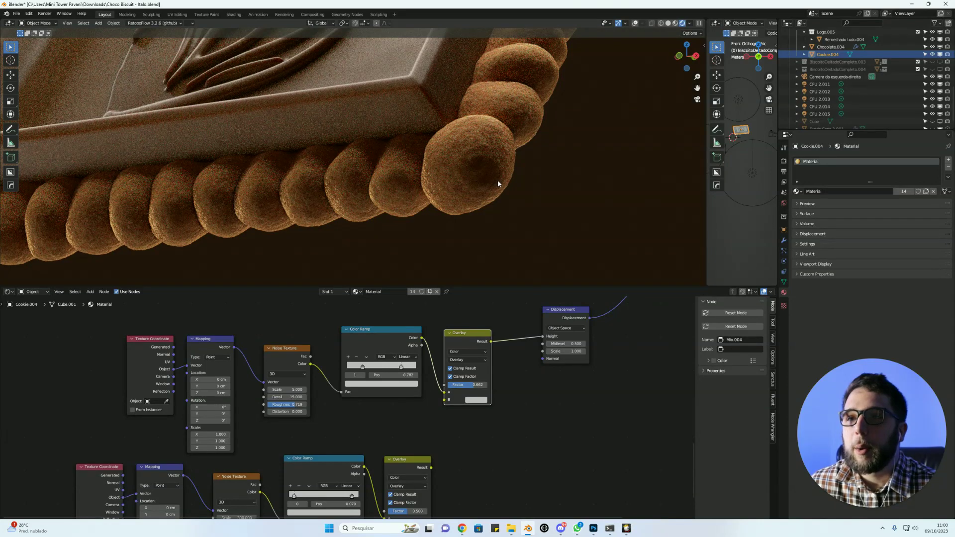
middle_drag(479, 473, 486, 454)
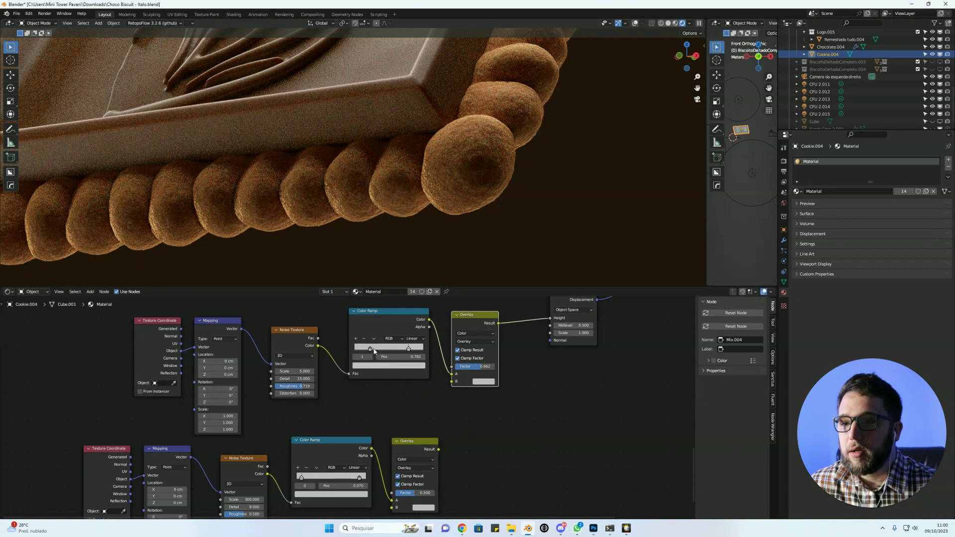
Set the Color Ramp stop colour's Value to 0 for a fully black stop.
click(378, 366)
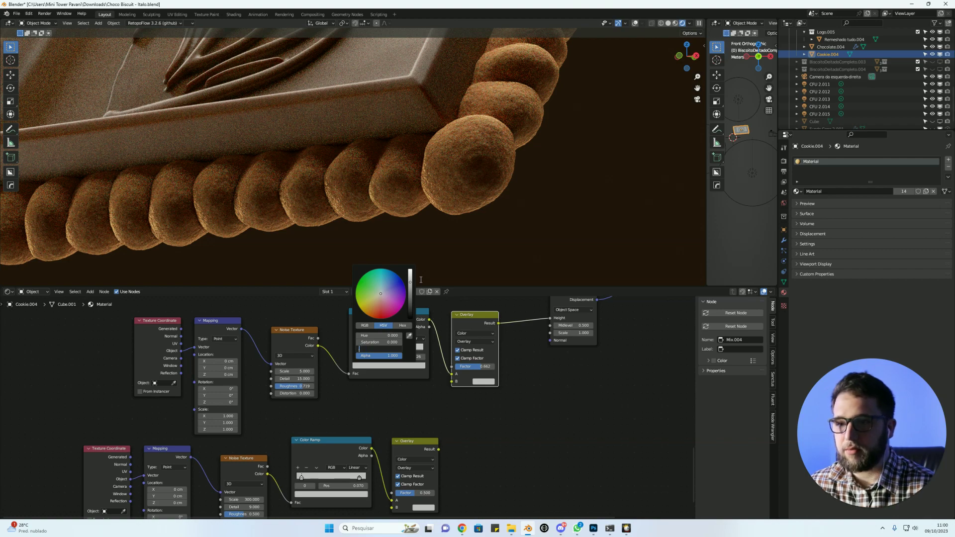
text(4)
key(Return)
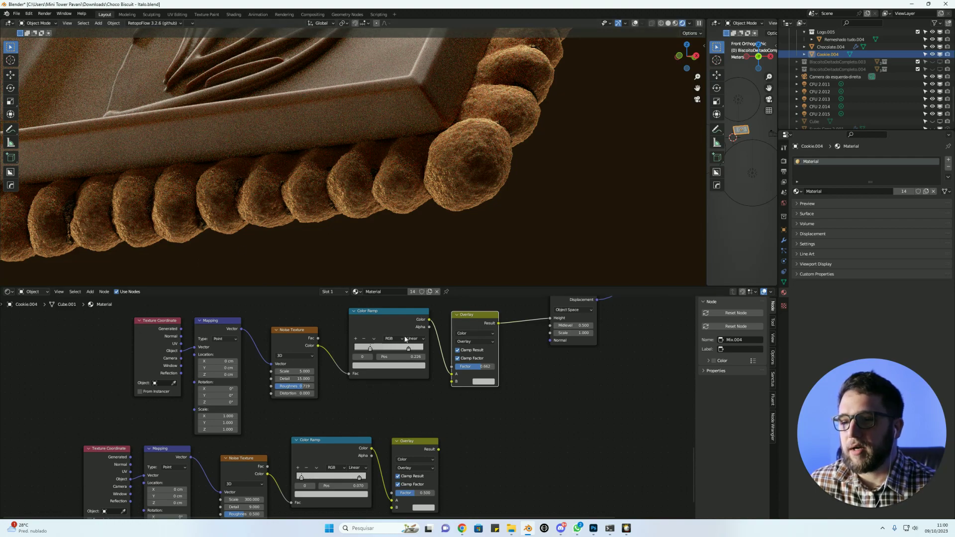
click(380, 367)
text(0)
key(Return)
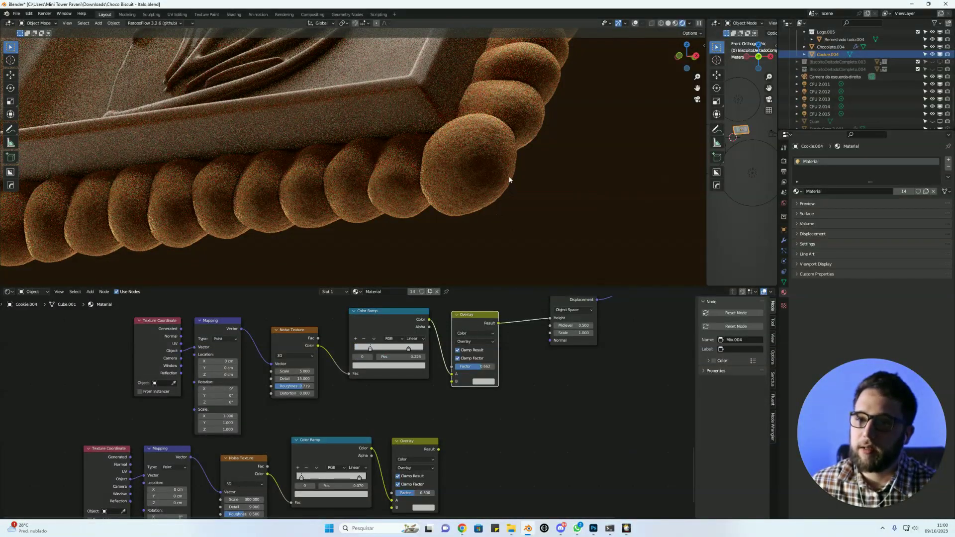
middle_drag(545, 412, 543, 418)
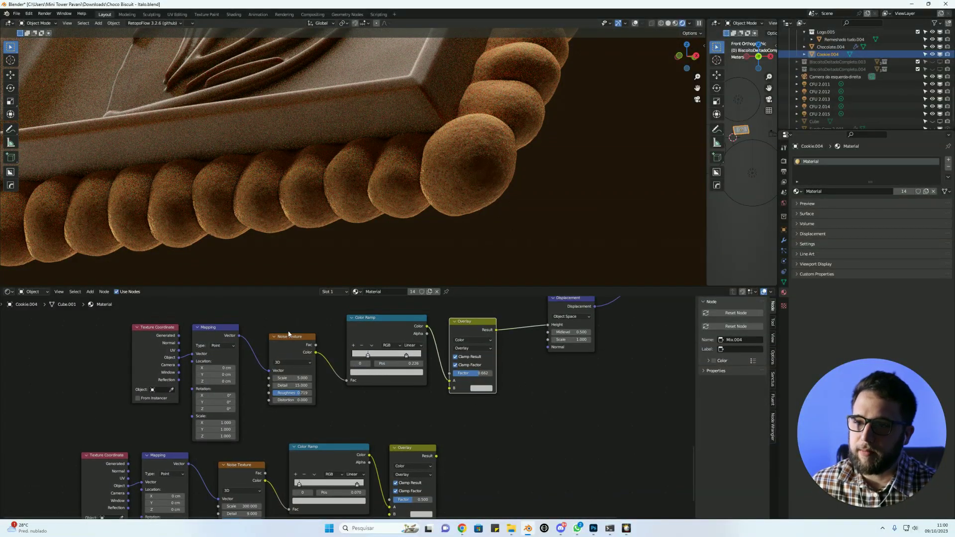
Move the Noise Texture, Mapping and Texture Coordinate nodes closer to the Color Ramp.
drag(298, 336, 320, 317)
drag(223, 329, 274, 317)
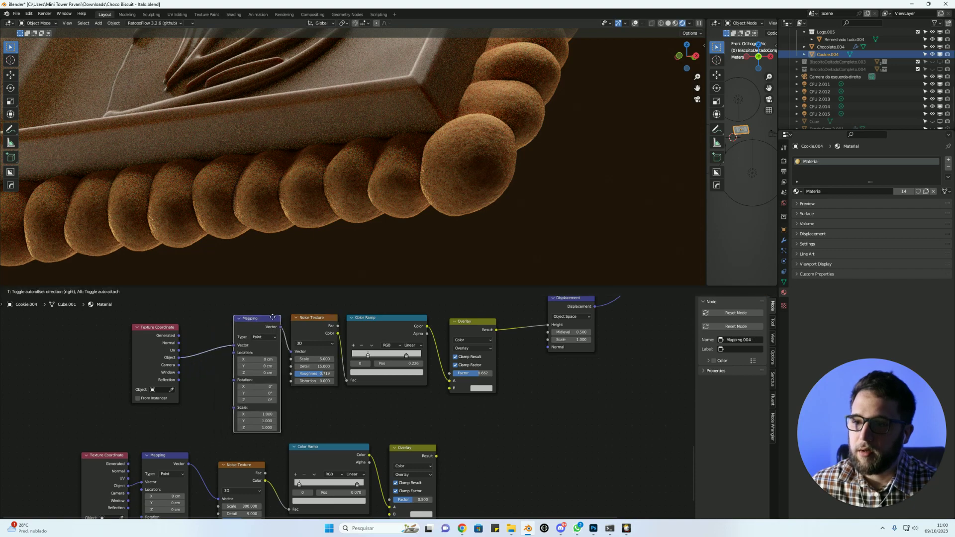
drag(159, 327, 227, 319)
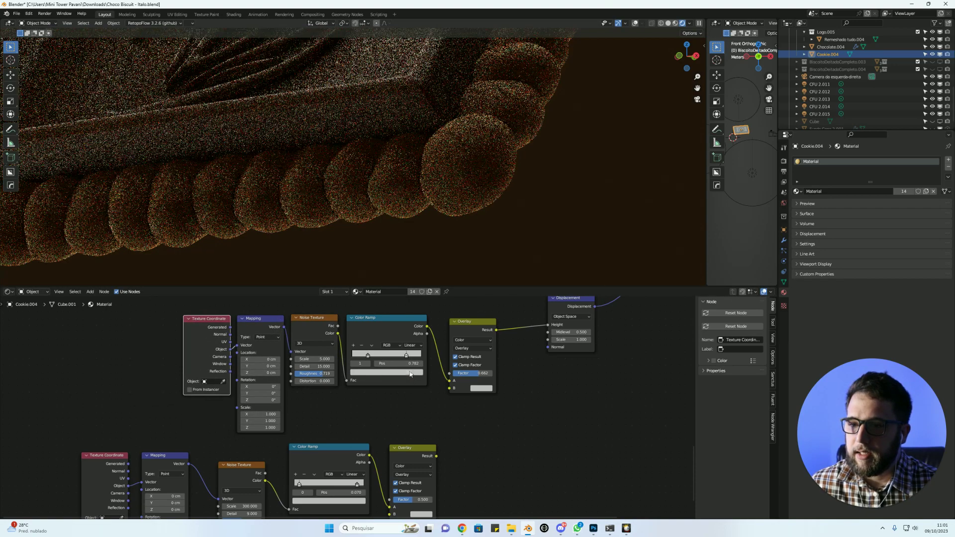
click(411, 372)
click(378, 356)
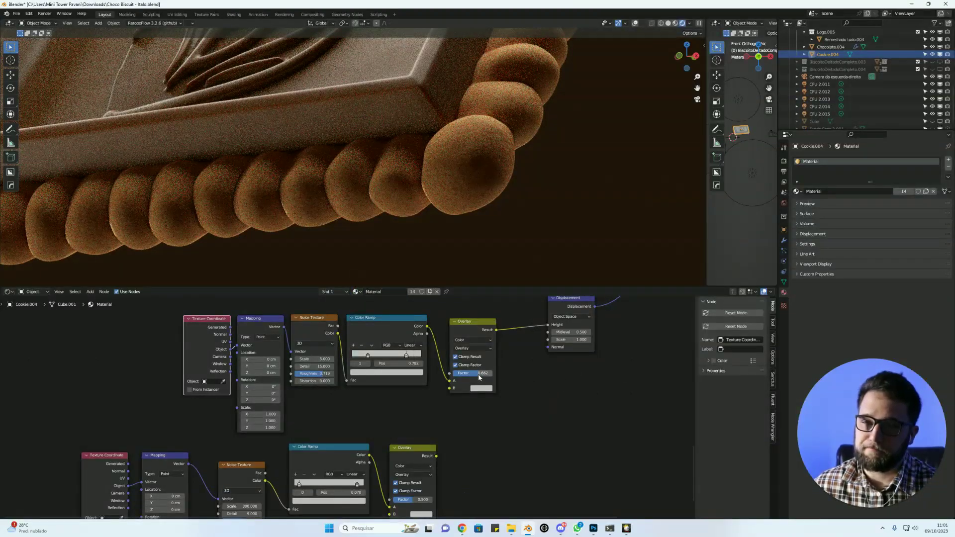
Set Overlay Factor to 1.000, noise Scale to 15.800, and darken the stop to about 0.482.
drag(479, 376, 518, 380)
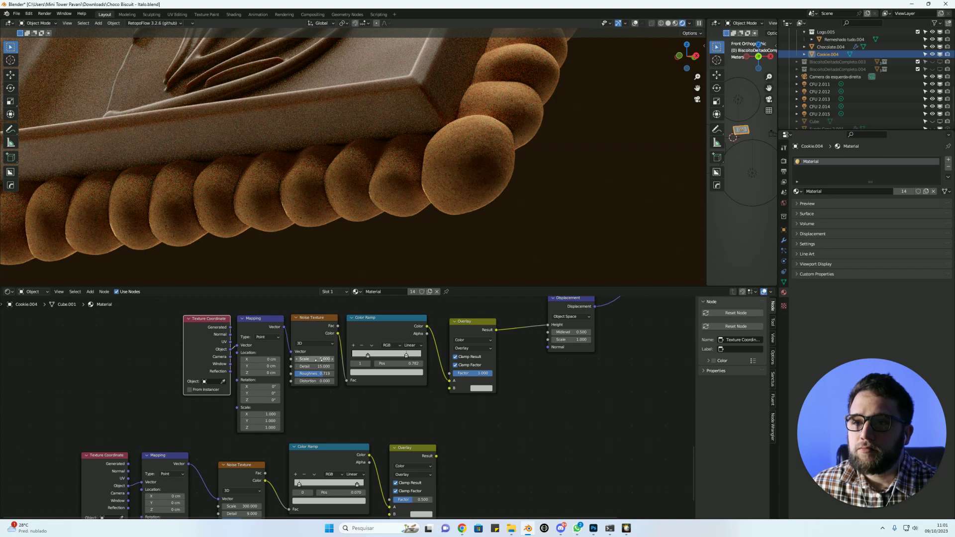
drag(319, 359, 353, 366)
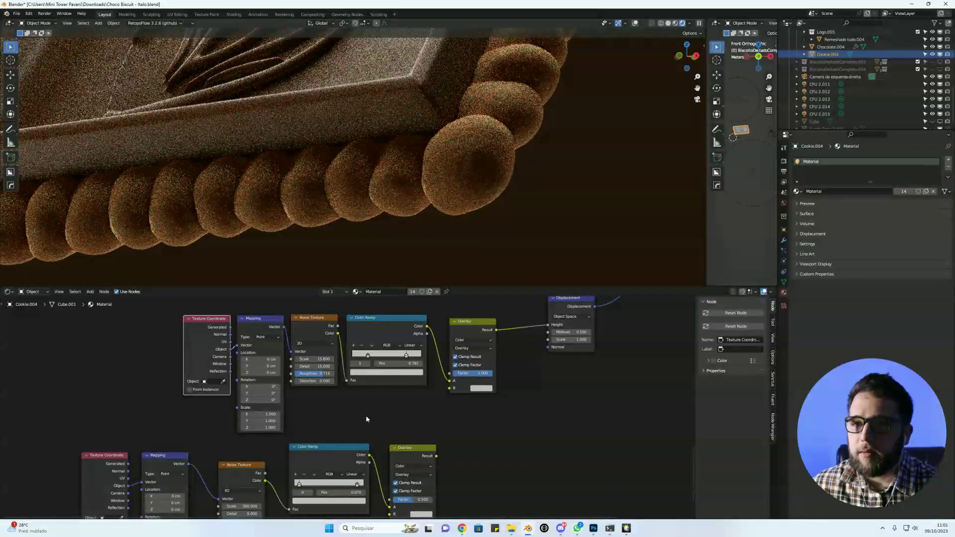
click(379, 372)
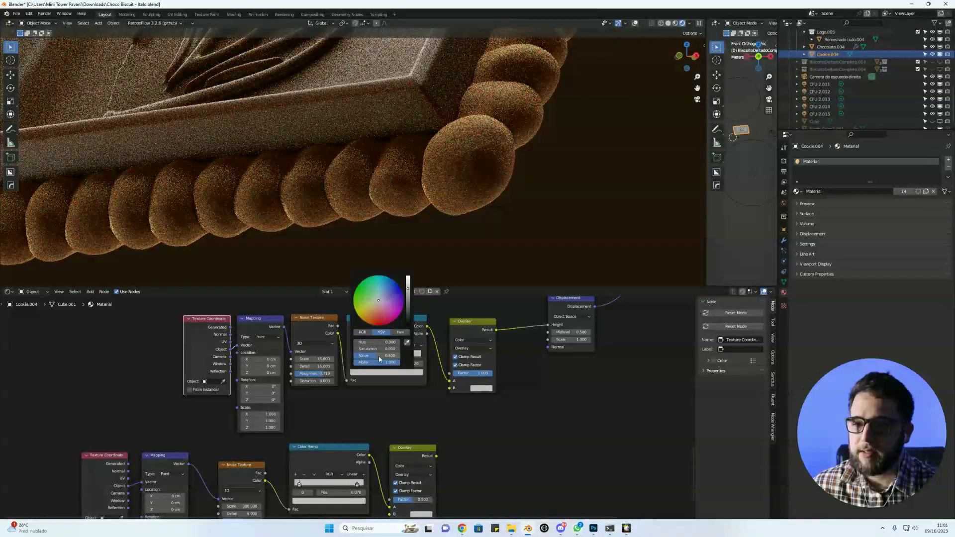
drag(377, 356, 360, 359)
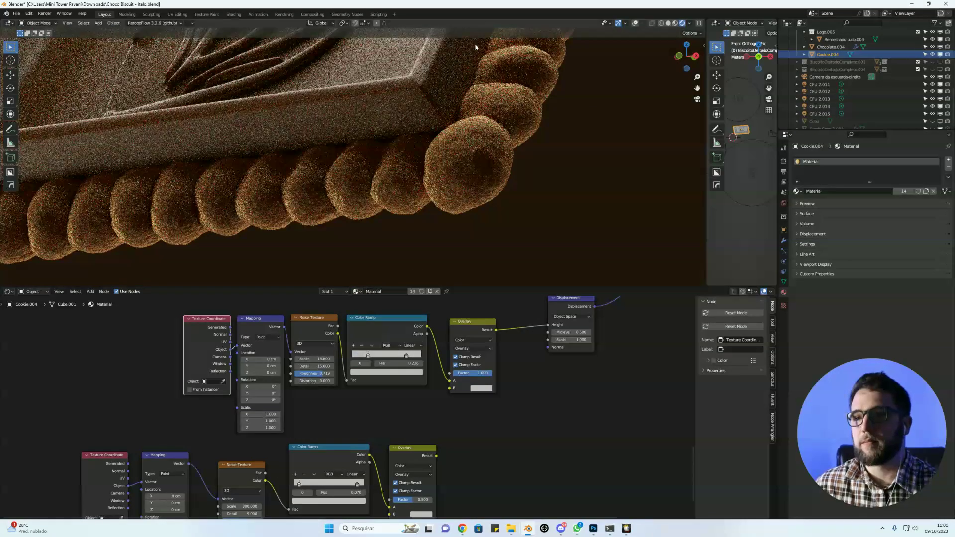
scroll(472, 154, up, 3)
scroll(433, 188, up, 3)
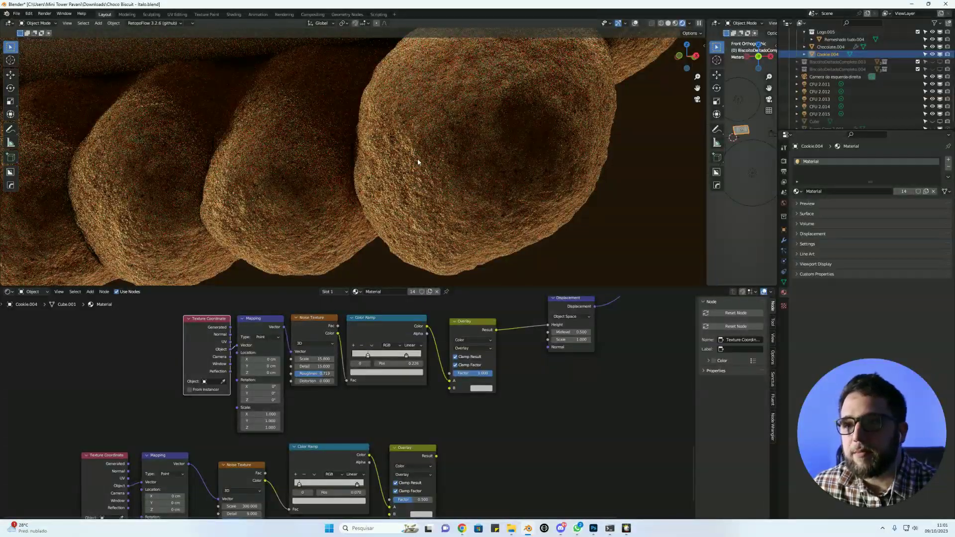
scroll(526, 224, down, 8)
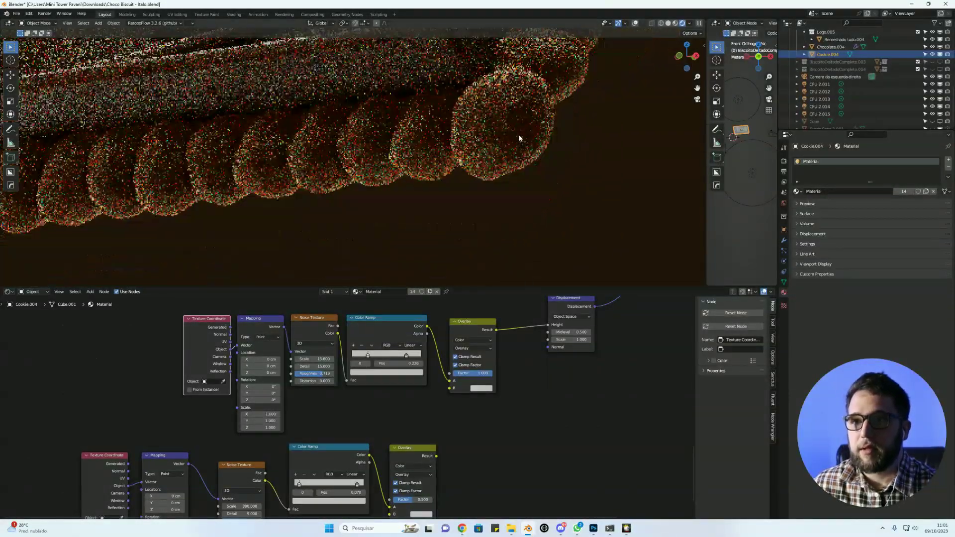
scroll(547, 150, up, 2)
mouse_move(524, 118)
middle_down()
mouse_move(638, 179)
mouse_move(559, 403)
middle_up()
scroll(486, 337, down, 5)
scroll(497, 330, up, 3)
scroll(497, 330, up, 2)
mouse_move(497, 329)
middle_down()
mouse_move(508, 378)
mouse_move(488, 315)
middle_up()
scroll(454, 340, down, 2)
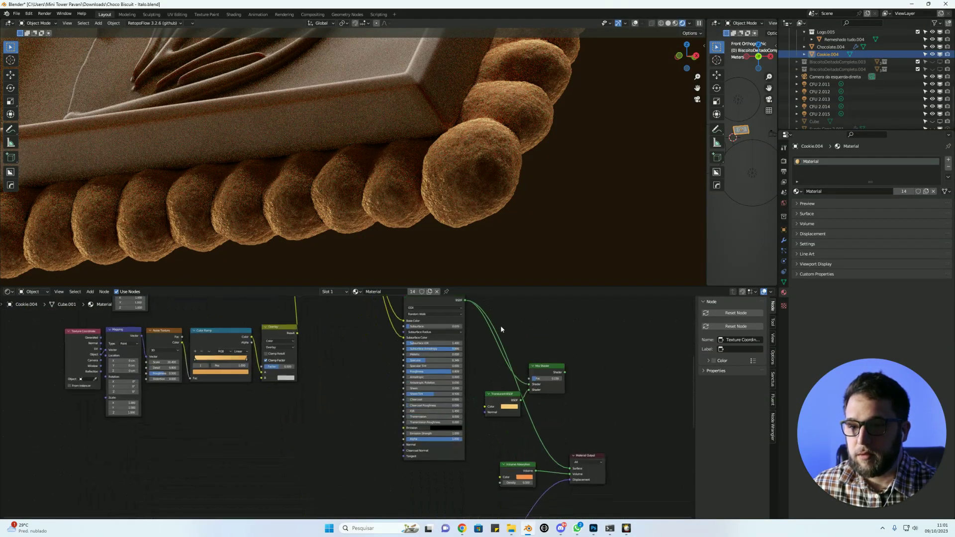
Set the Mix Shader factor to 1.000.
scroll(491, 315, up, 1)
scroll(492, 315, up, 1)
scroll(494, 315, up, 2)
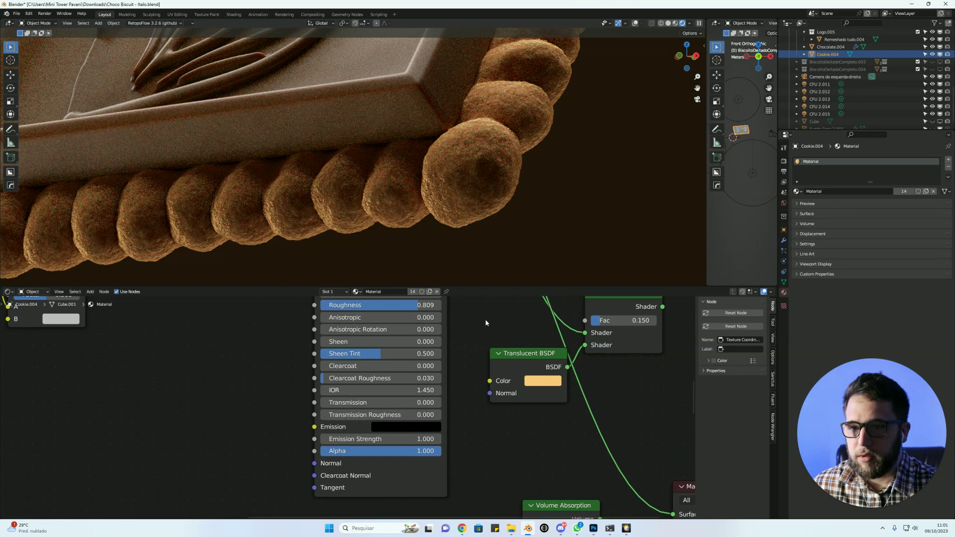
middle_drag(494, 315, 482, 334)
middle_drag(613, 420, 554, 413)
drag(537, 325, 587, 325)
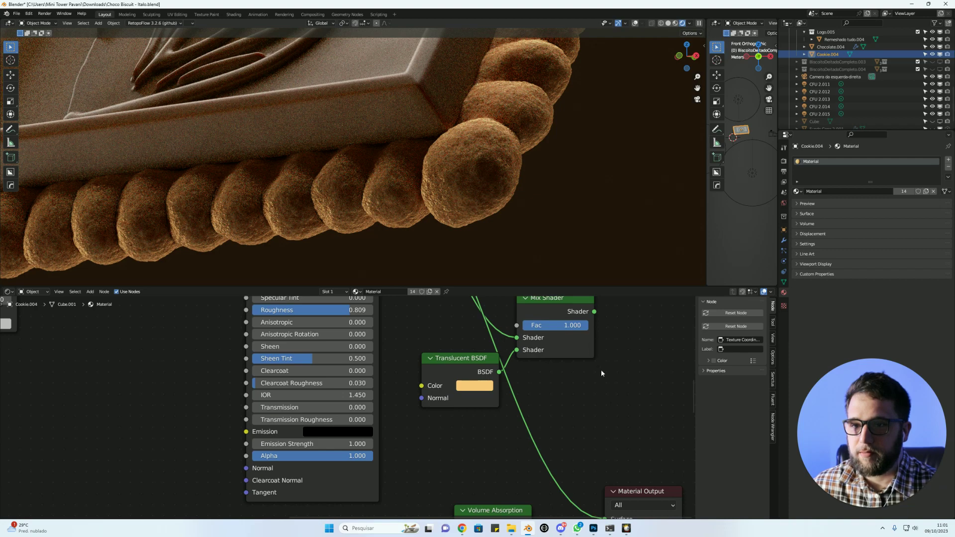
Try cookie material Roughness 0.364, then raise it back to about 0.818.
scroll(592, 379, down, 3)
middle_drag(527, 348, 586, 439)
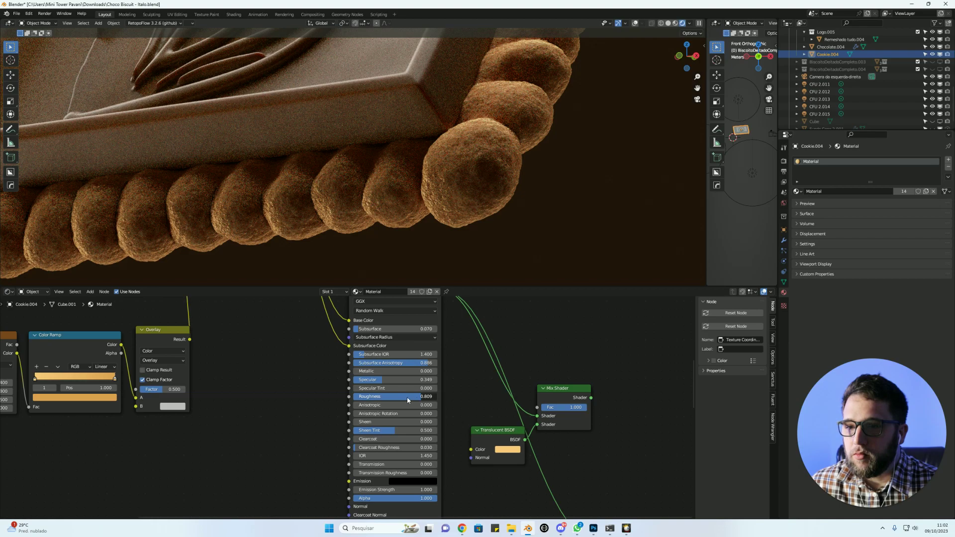
drag(412, 396, 380, 396)
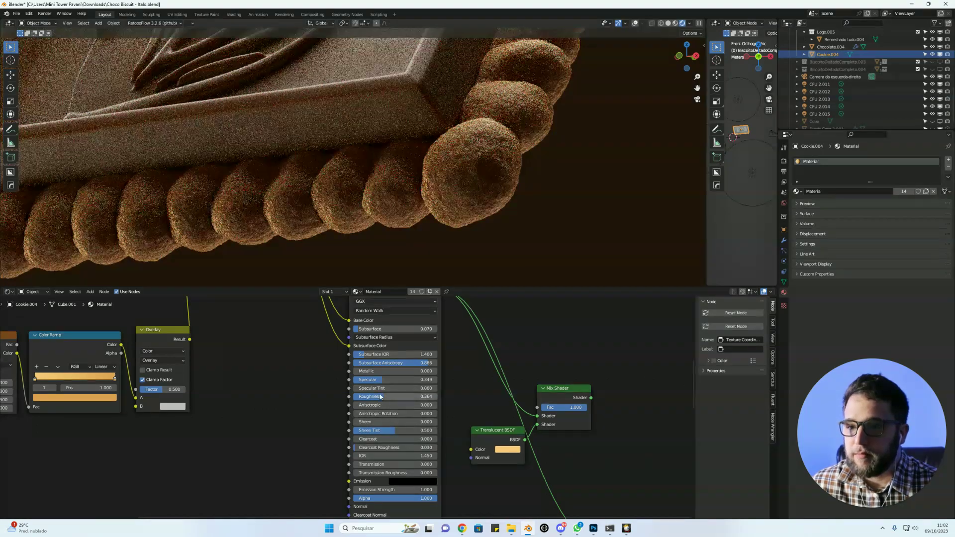
drag(389, 403, 431, 399)
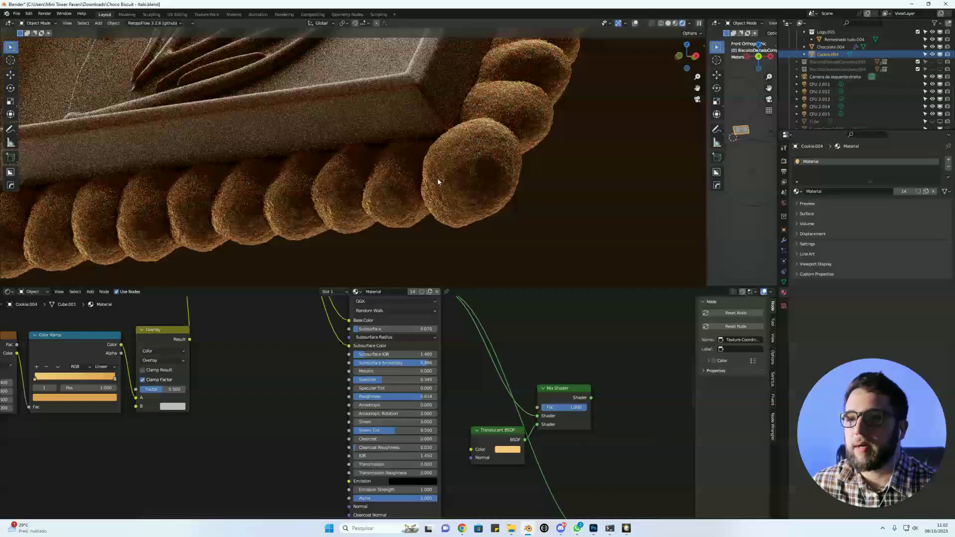
Zoom the Shader Editor out until the whole Cookie node tree is visible.
scroll(434, 205, up, 3)
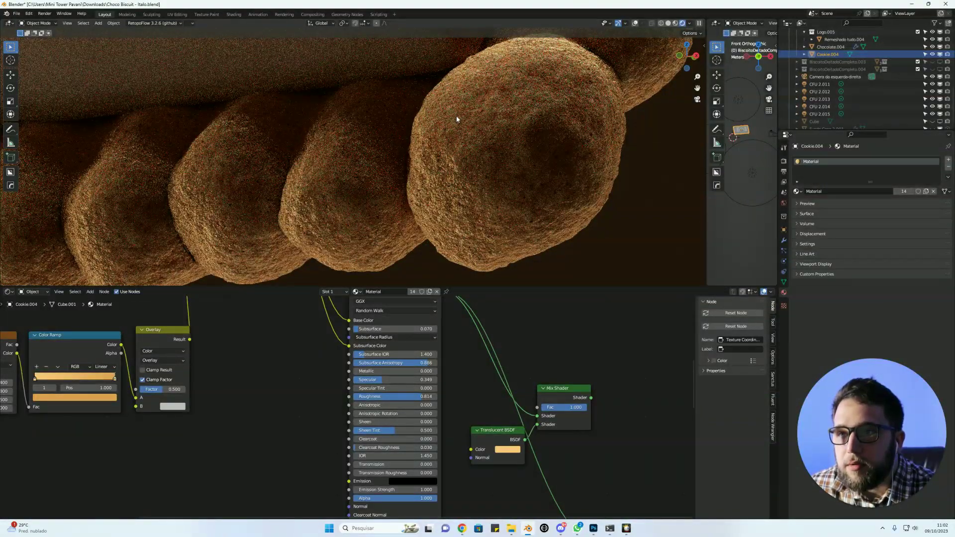
scroll(456, 124, down, 3)
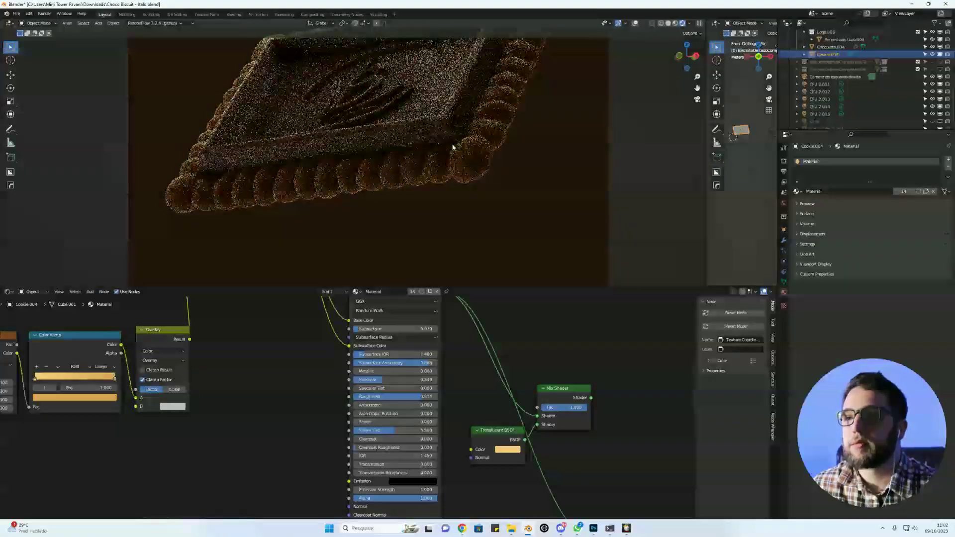
scroll(463, 169, up, 2)
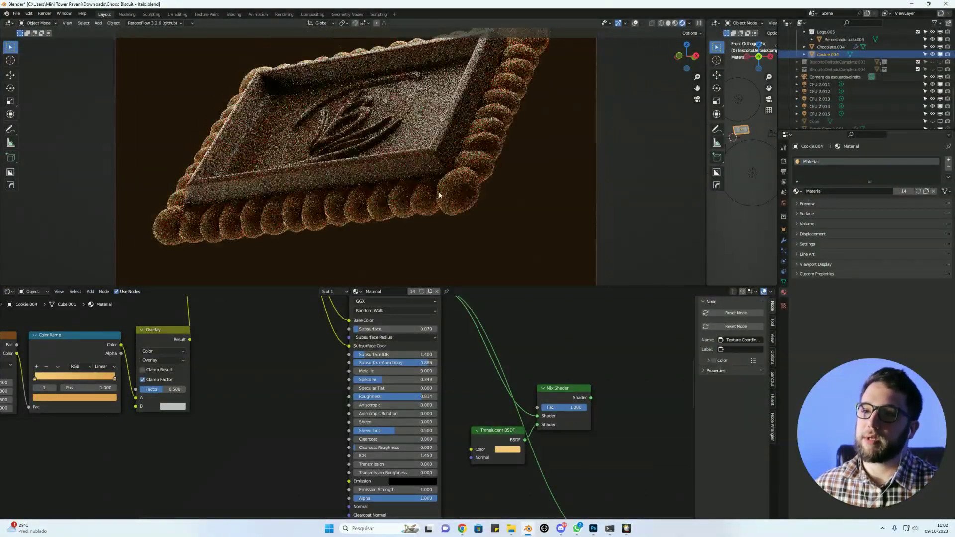
scroll(456, 179, up, 2)
scroll(437, 213, up, 1)
scroll(433, 184, up, 2)
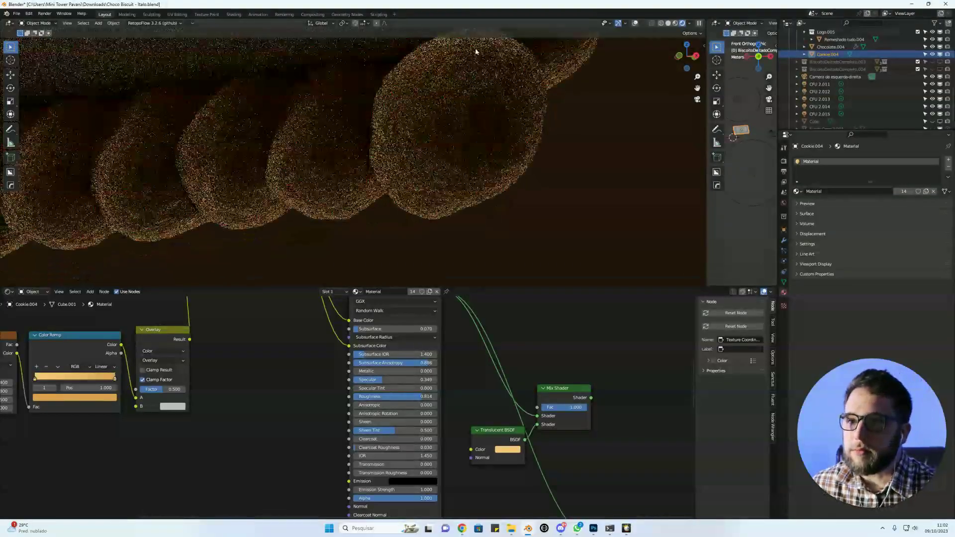
scroll(445, 149, up, 1)
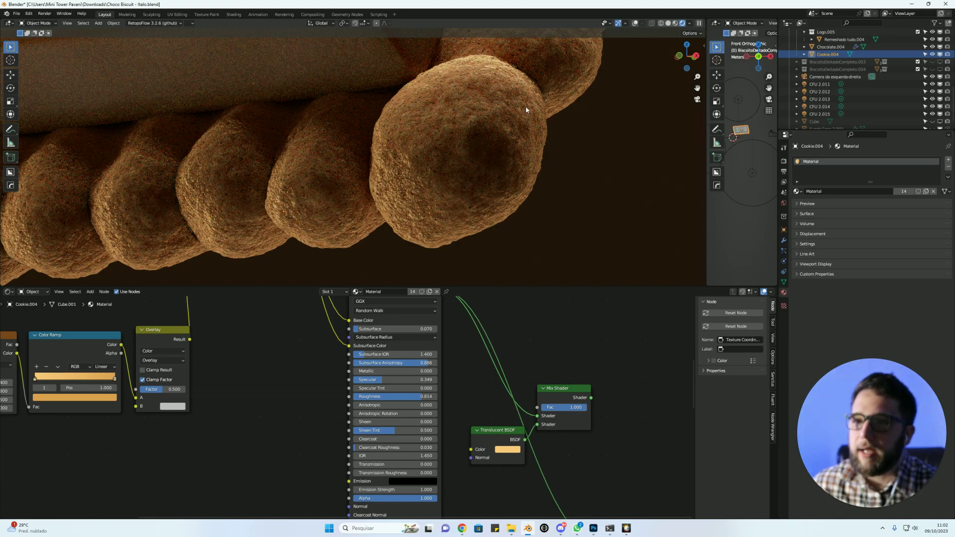
scroll(524, 109, down, 2)
scroll(535, 130, down, 3)
scroll(509, 172, up, 1)
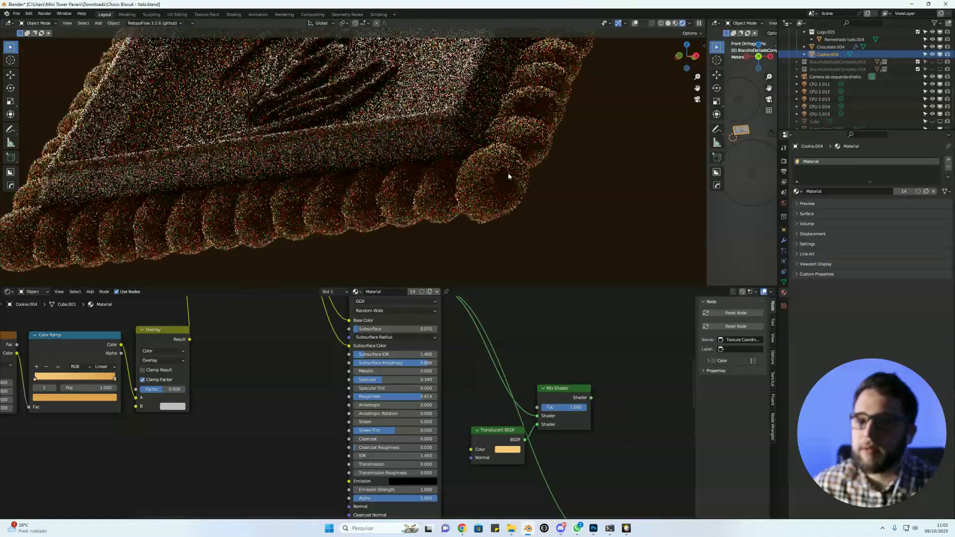
scroll(576, 377, down, 3)
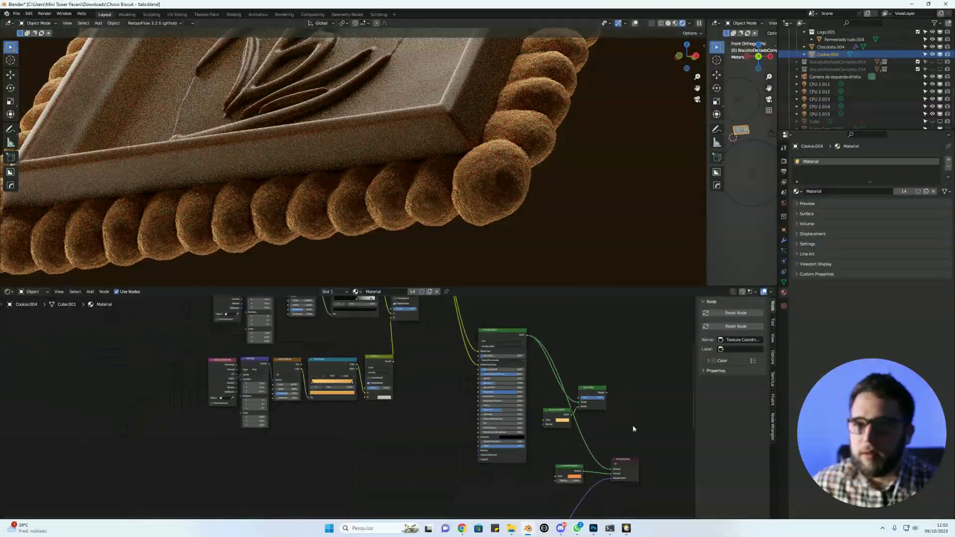
Set the Noise Texture Roughness to 0.5, then settle on 0.6.
scroll(603, 368, down, 2)
scroll(419, 330, up, 6)
scroll(411, 390, up, 1)
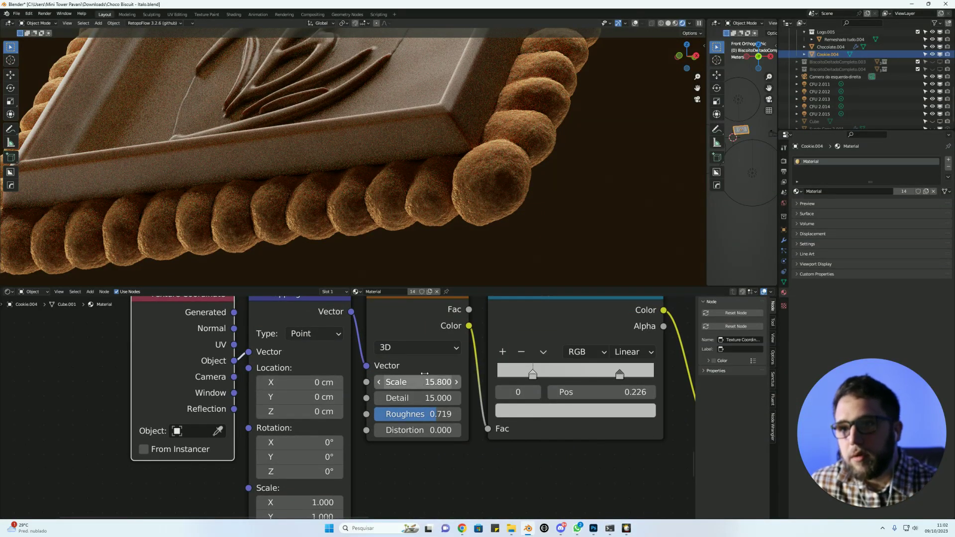
scroll(427, 393, down, 1)
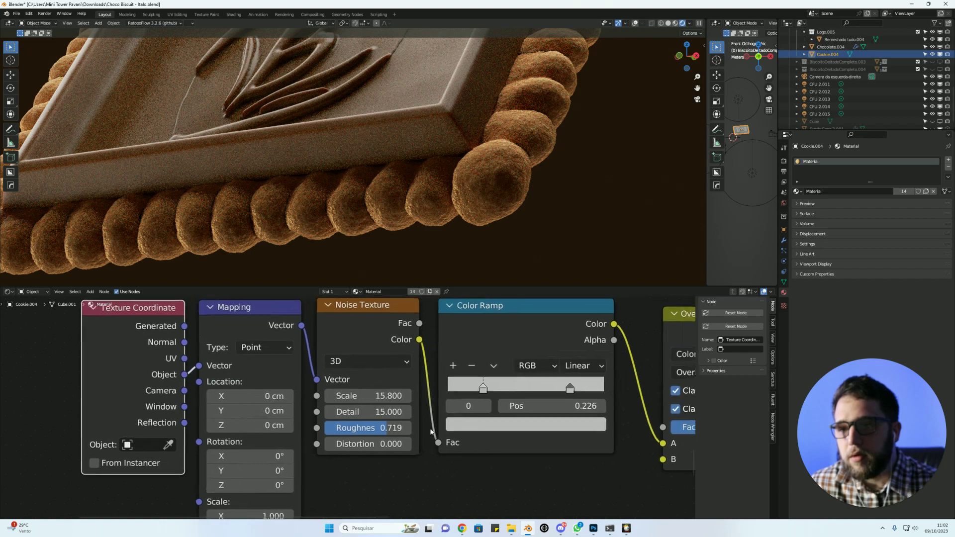
click(400, 426)
text(0.5)
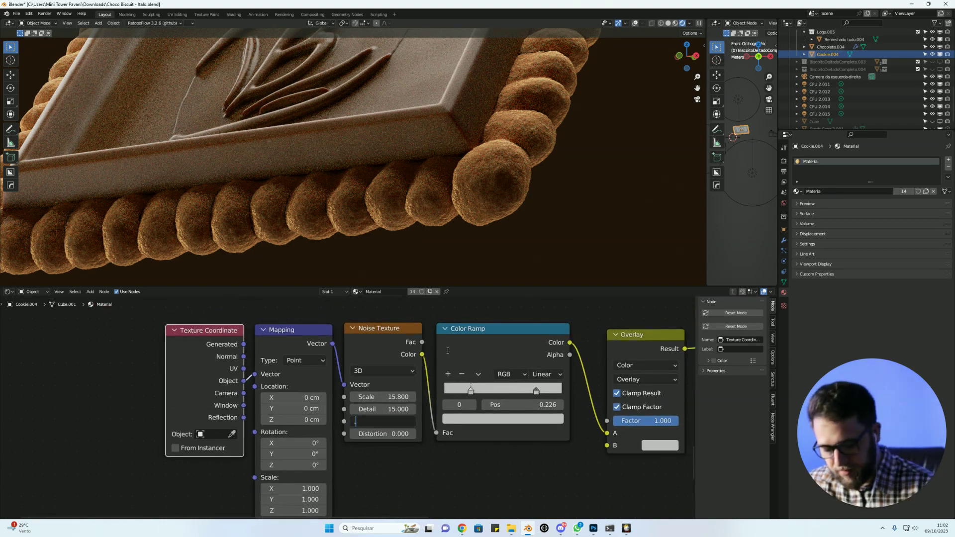
key(Return)
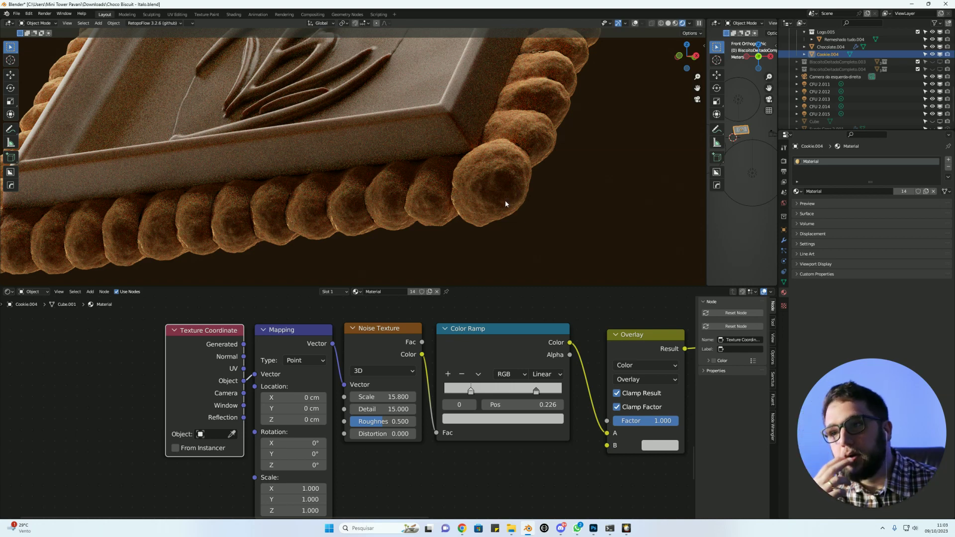
double_click(390, 422)
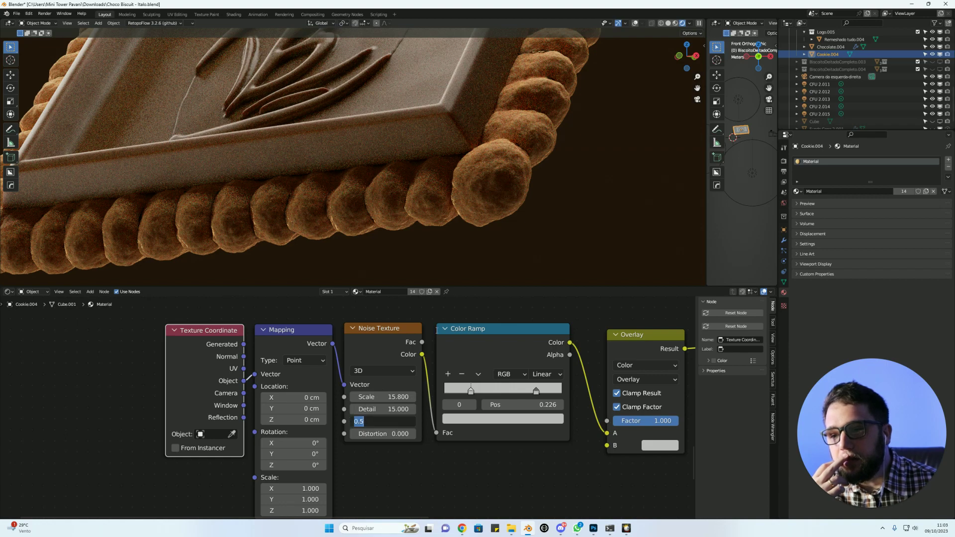
text(0.6)
key(Return)
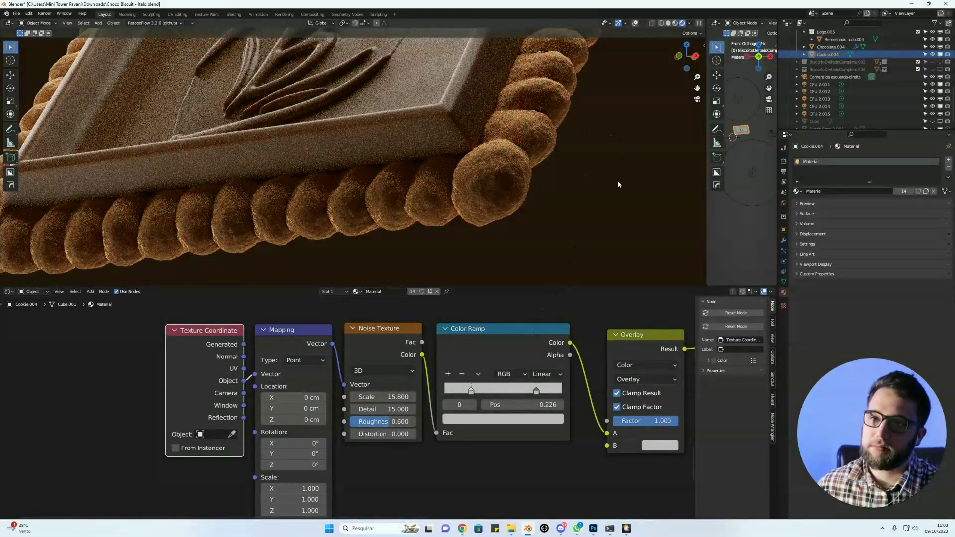
Darken the Color Ramp's first stop to a mid grey around 0.48.
click(472, 393)
click(472, 419)
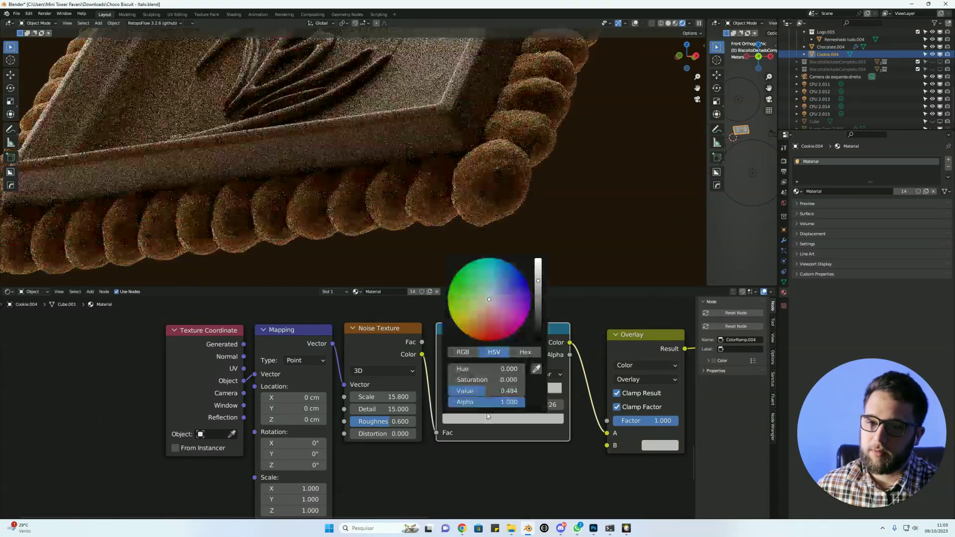
drag(495, 391, 461, 396)
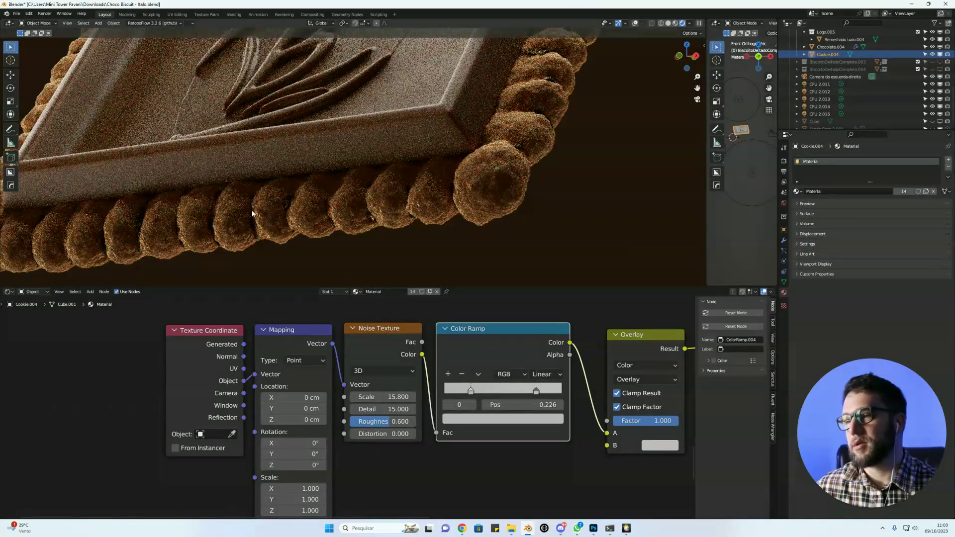
Brighten the first ramp stop slightly and set the second stop's grey to 0.536.
click(510, 419)
drag(491, 395, 522, 400)
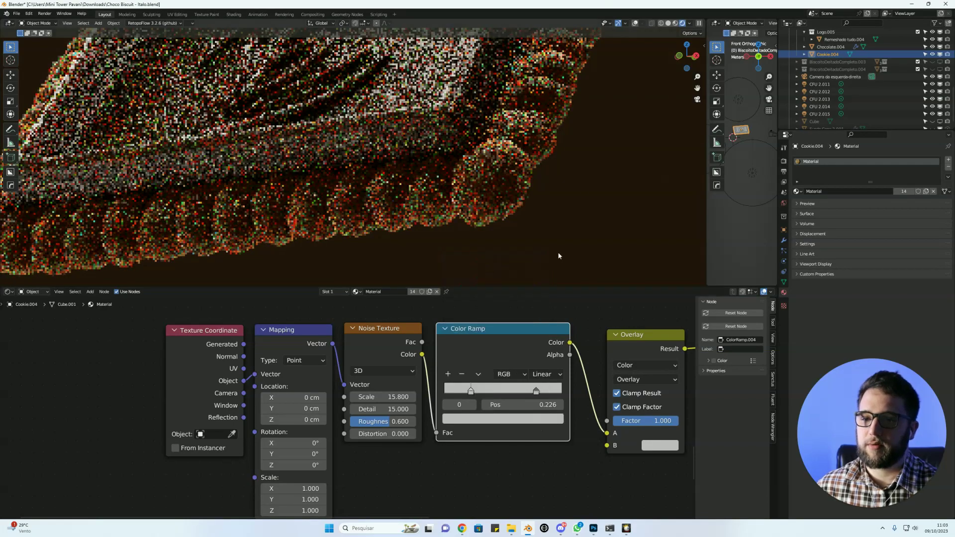
click(536, 392)
click(536, 420)
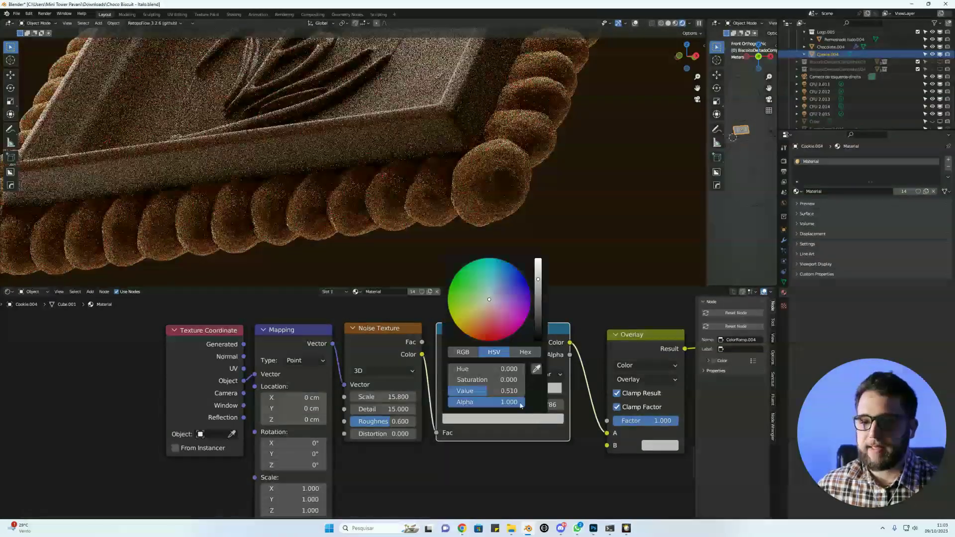
drag(498, 391, 539, 396)
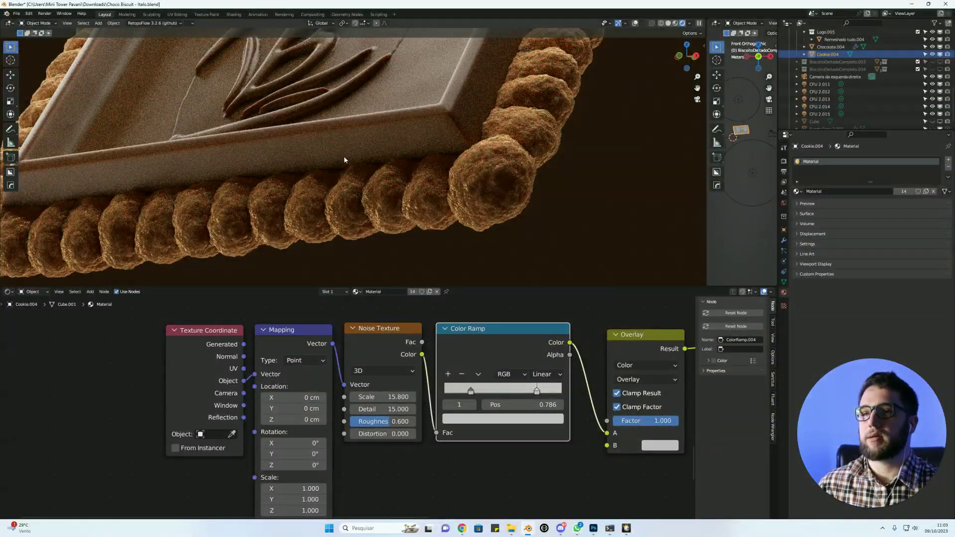
middle_drag(346, 159, 477, 159)
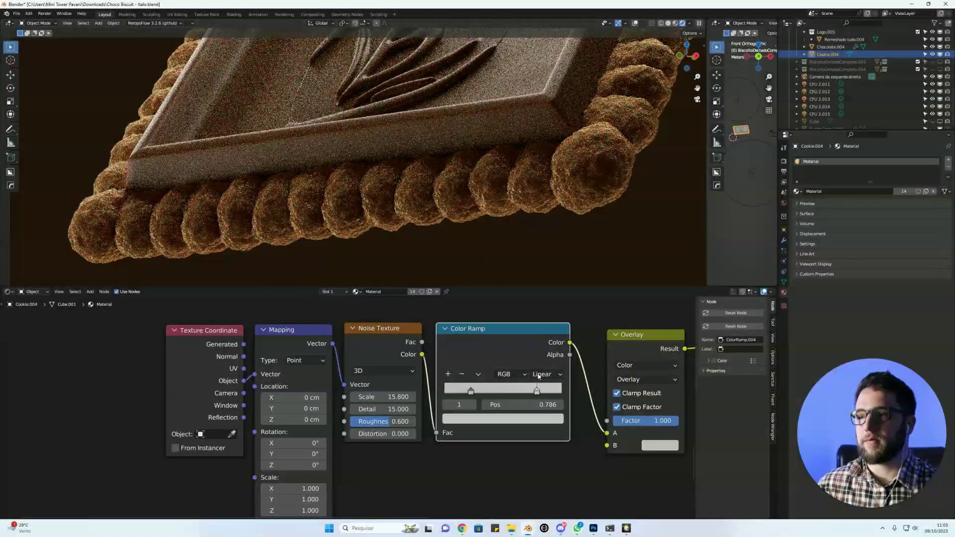
Try noise Scale 30 and retune the ramp stop colour to 0.516.
click(396, 397)
text(30)
key(Return)
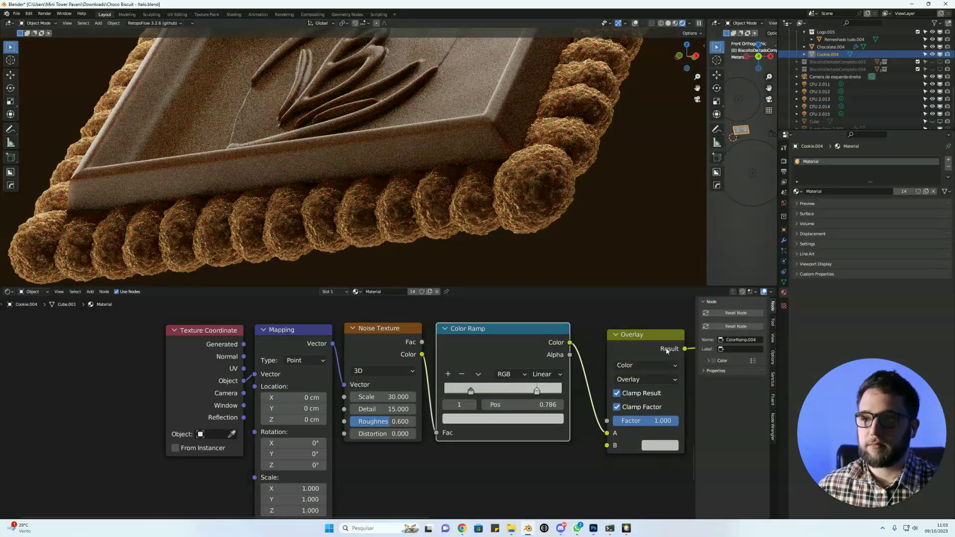
click(533, 422)
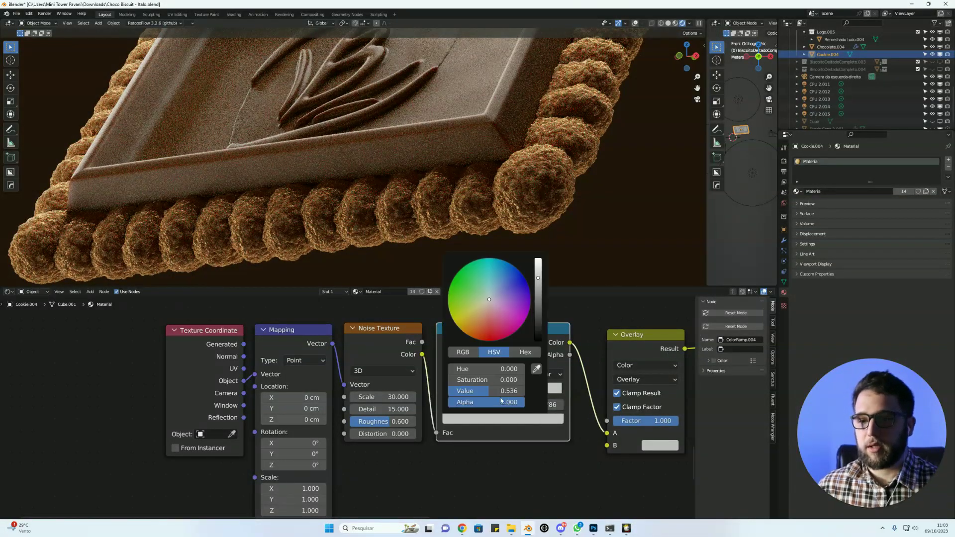
drag(503, 393, 453, 394)
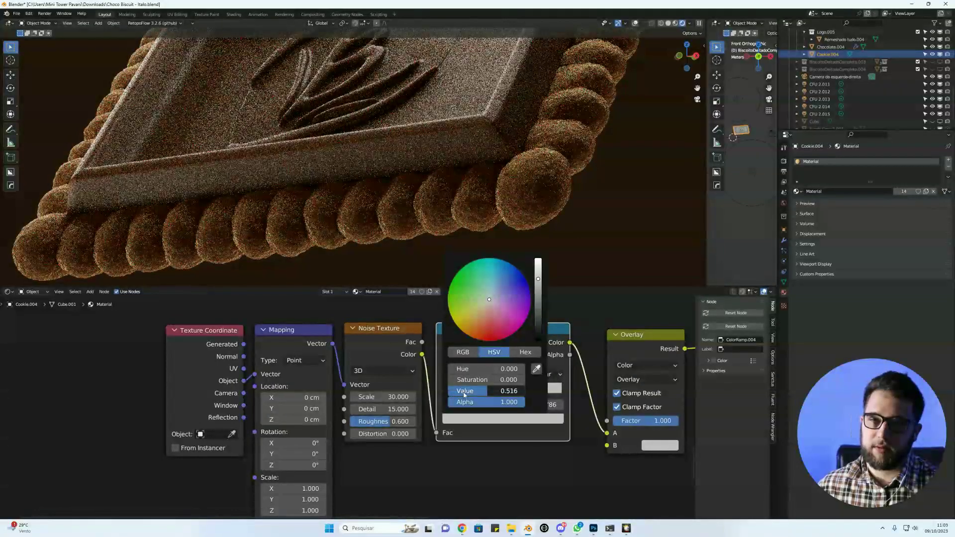
drag(453, 395, 484, 408)
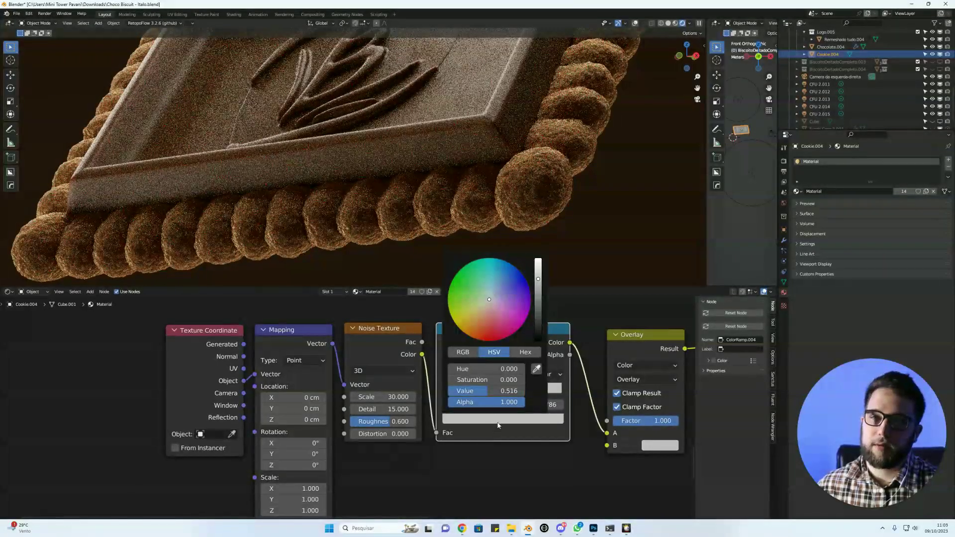
Try noise Scale values of 5 and then 10.
click(398, 397)
text(5)
key(Return)
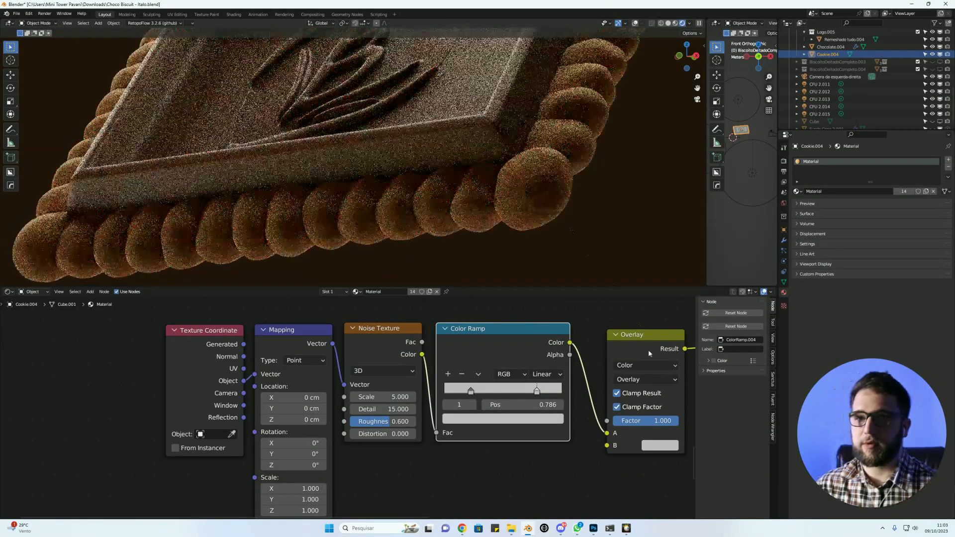
click(381, 397)
text(10)
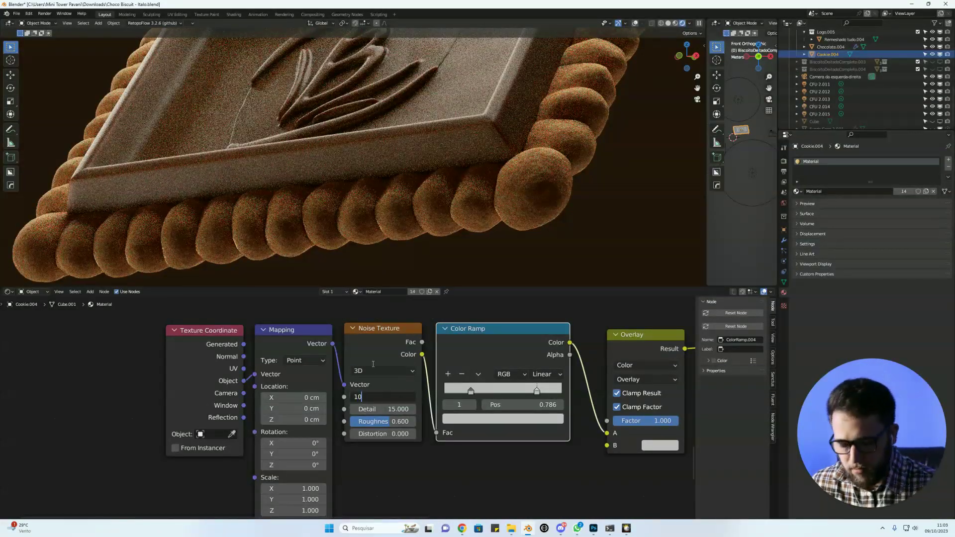
key(Return)
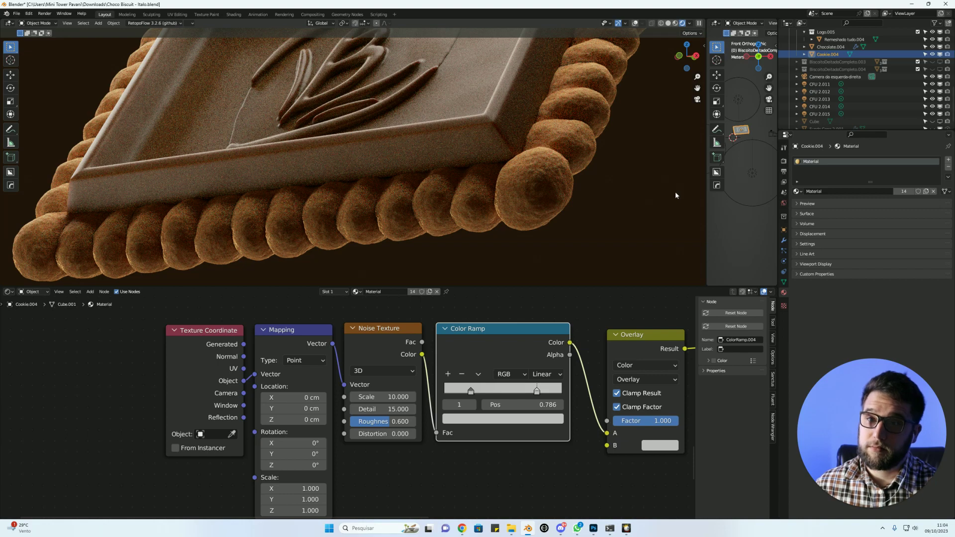
Try noise Scale 15, settle on 20, and switch the viewport to Solid shading.
double_click(384, 397)
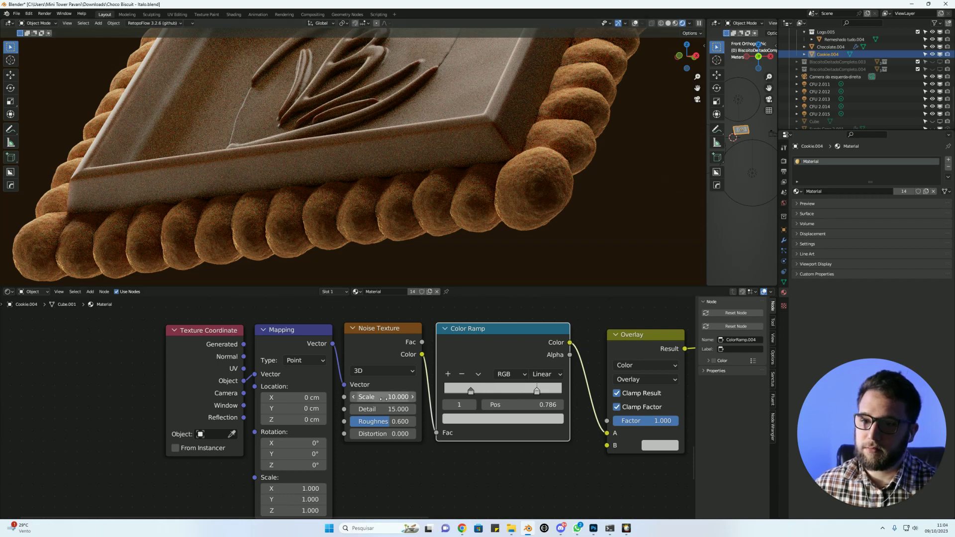
text(15)
key(Return)
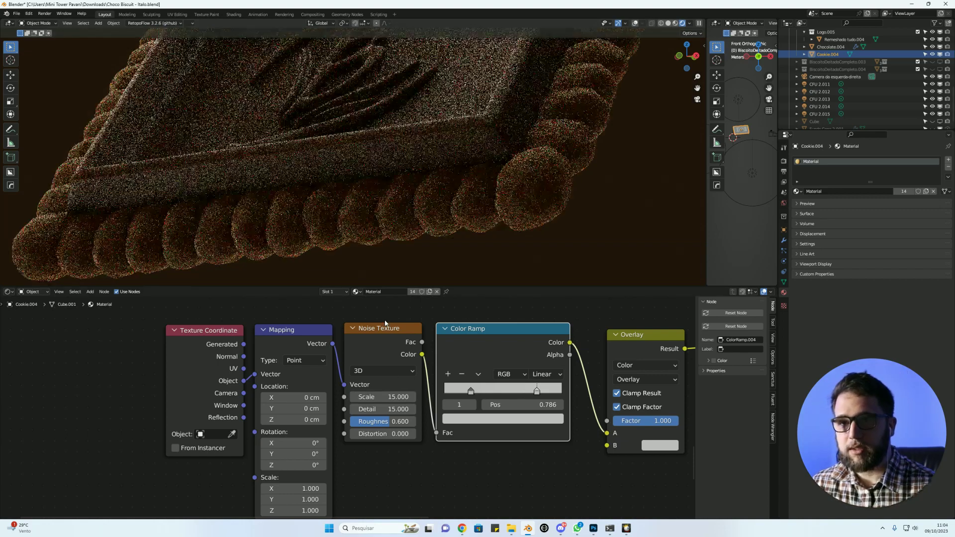
double_click(395, 397)
text(2)
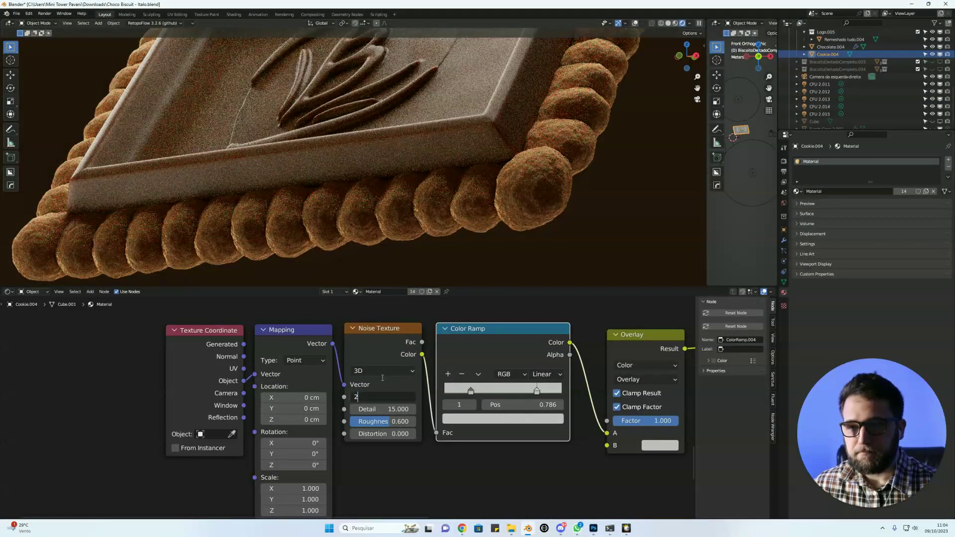
text(0)
key(Return)
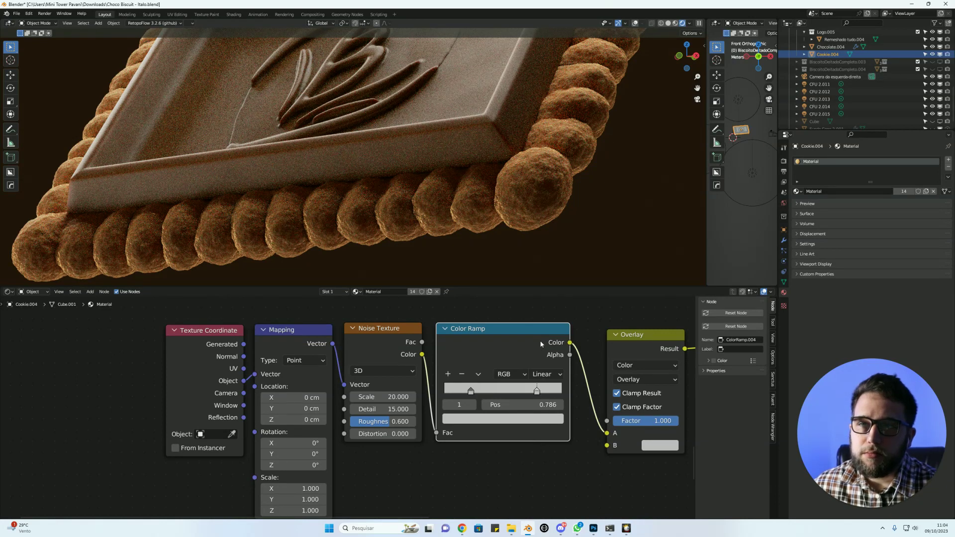
click(669, 23)
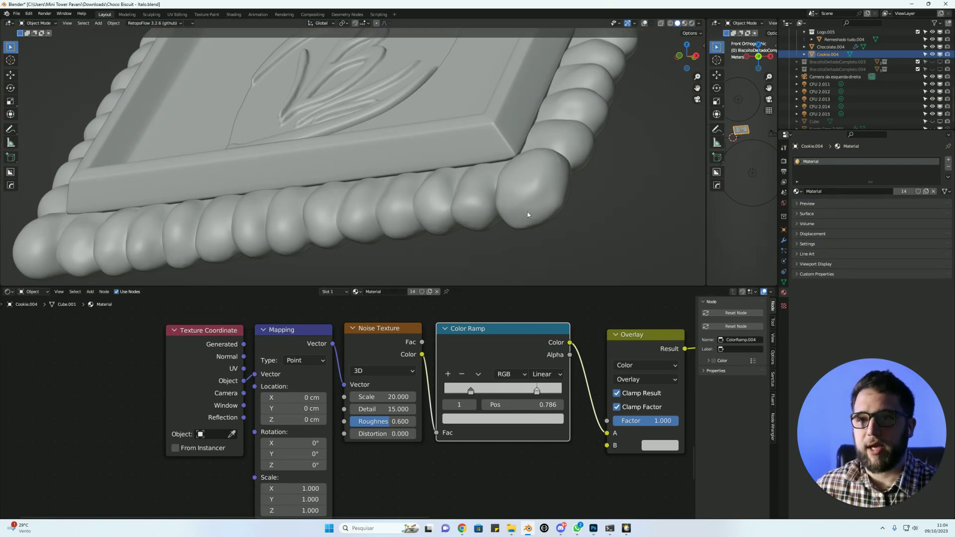
Enter Edit Mode on Cookie.004 with wireframe overlays and orbit around the rim balls.
key(Tab)
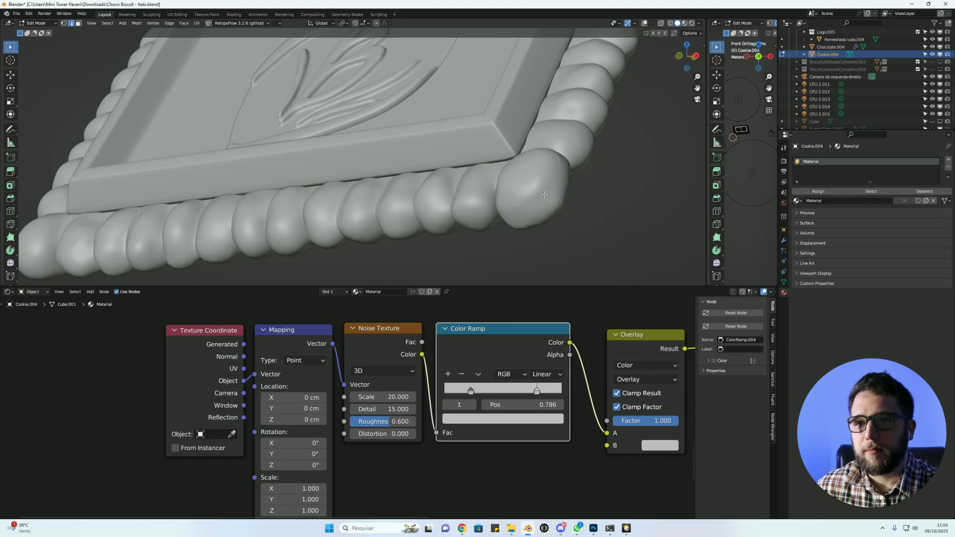
click(643, 24)
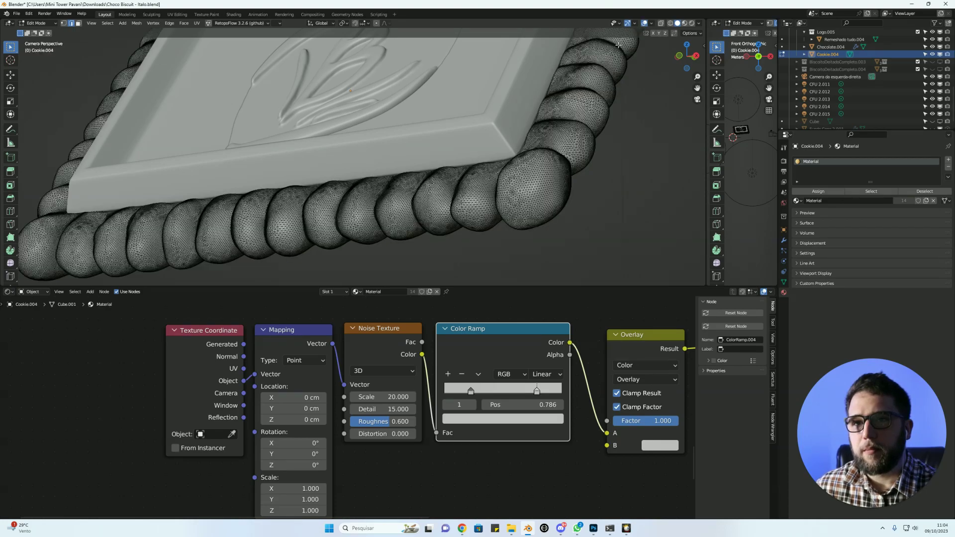
scroll(562, 213, up, 2)
scroll(538, 194, up, 3)
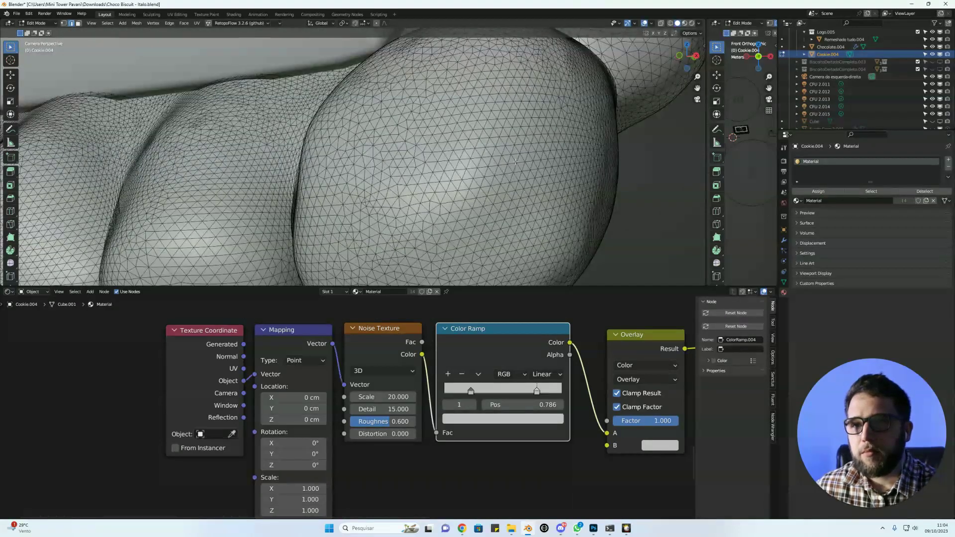
middle_drag(508, 170, 509, 167)
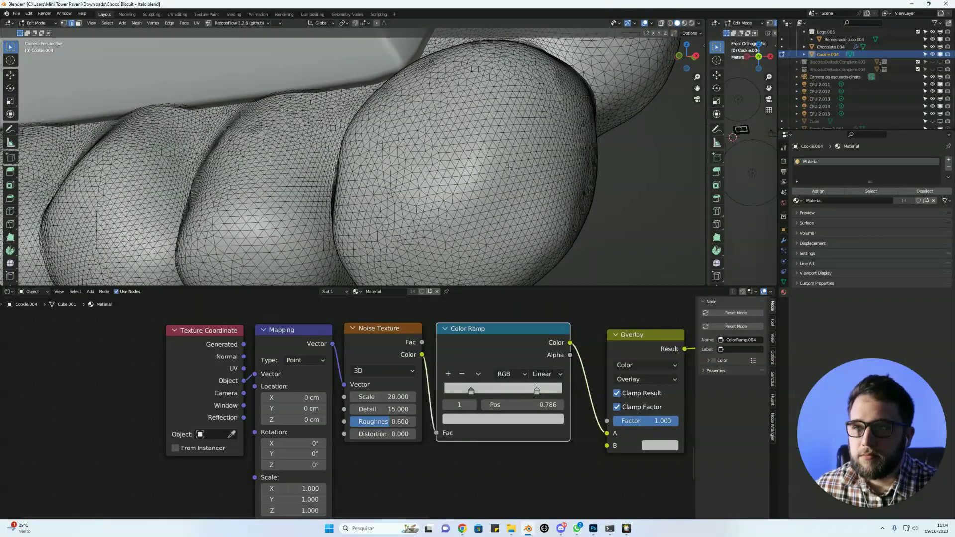
Inspect the dense rim mesh, then open the Add Modifier menu in Modifier Properties.
scroll(509, 166, down, 2)
scroll(509, 159, down, 2)
scroll(508, 149, up, 5)
scroll(508, 149, down, 2)
scroll(508, 159, down, 3)
scroll(509, 167, up, 1)
scroll(509, 168, up, 2)
scroll(509, 167, down, 1)
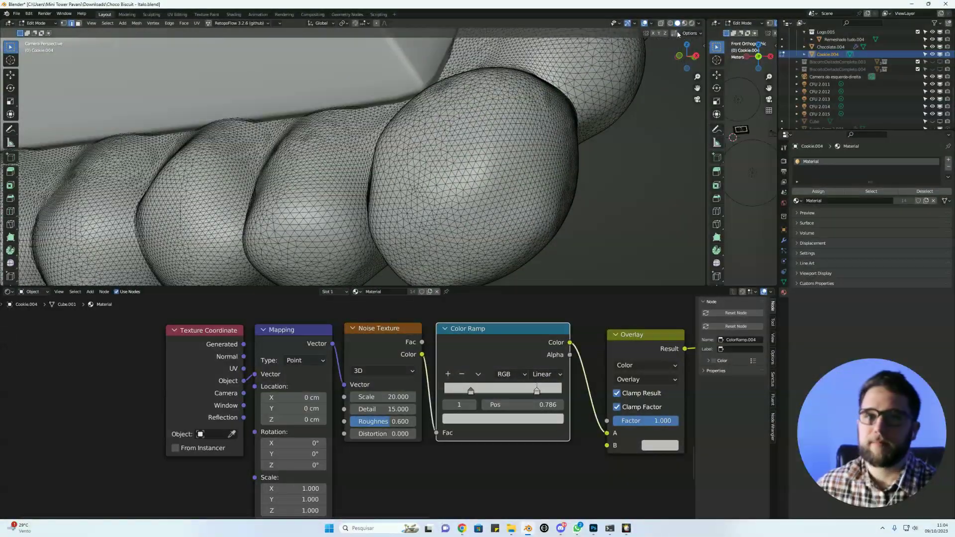
click(786, 241)
click(809, 159)
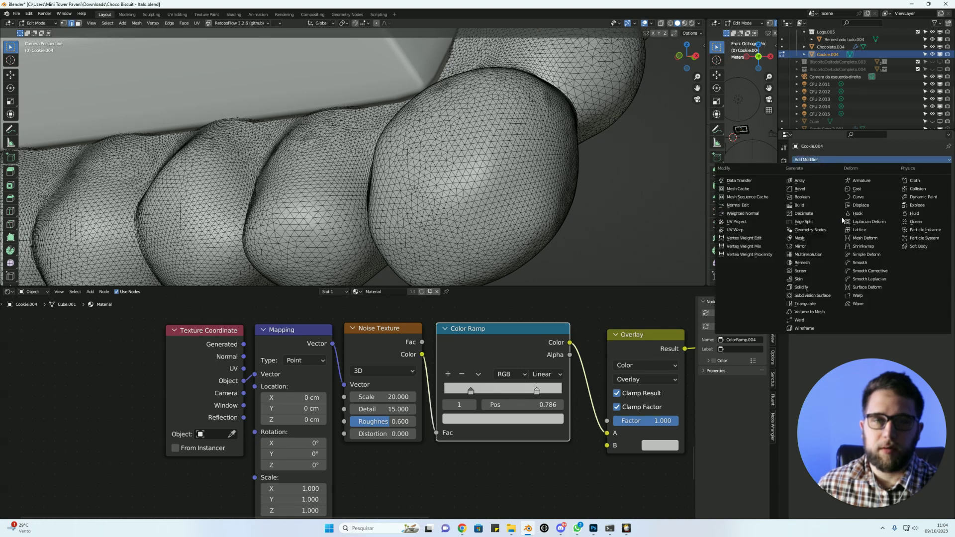
Add a Voxel Remesh modifier to the cookie rim with a 0.6 cm voxel size.
click(816, 263)
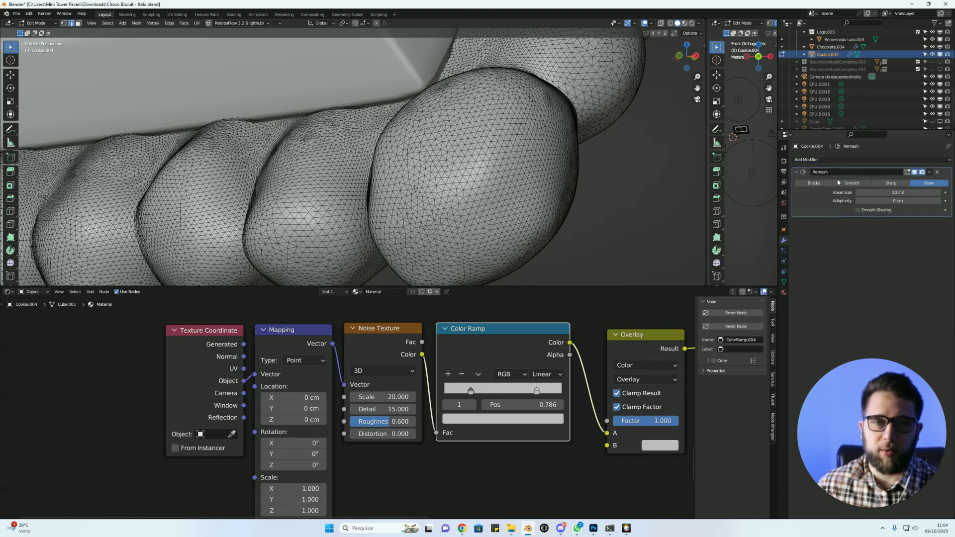
click(896, 192)
key(Return)
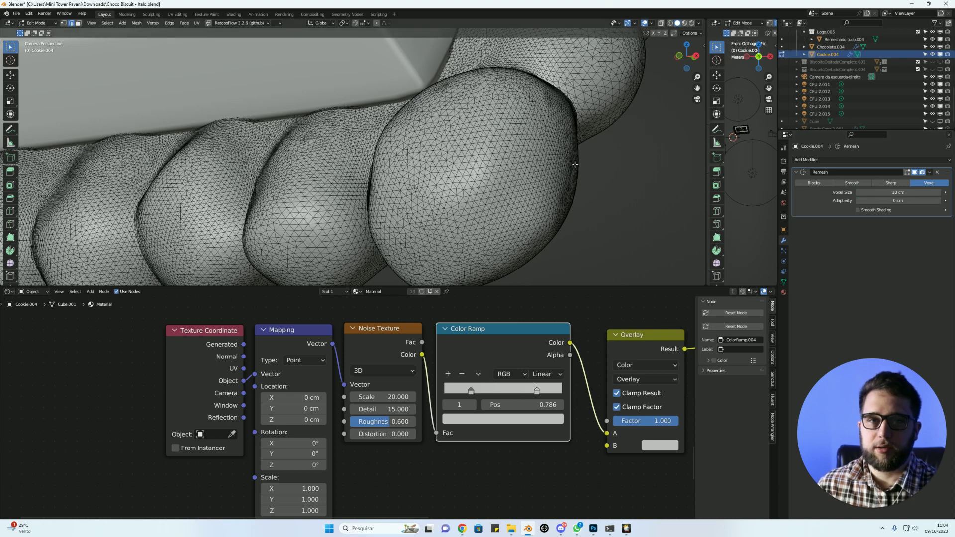
key(Tab)
click(898, 193)
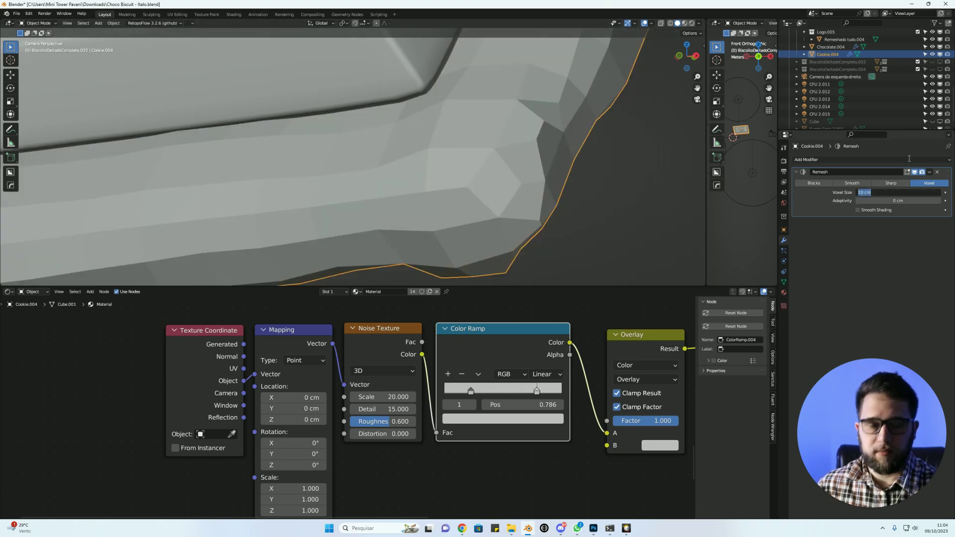
text(2)
key(Return)
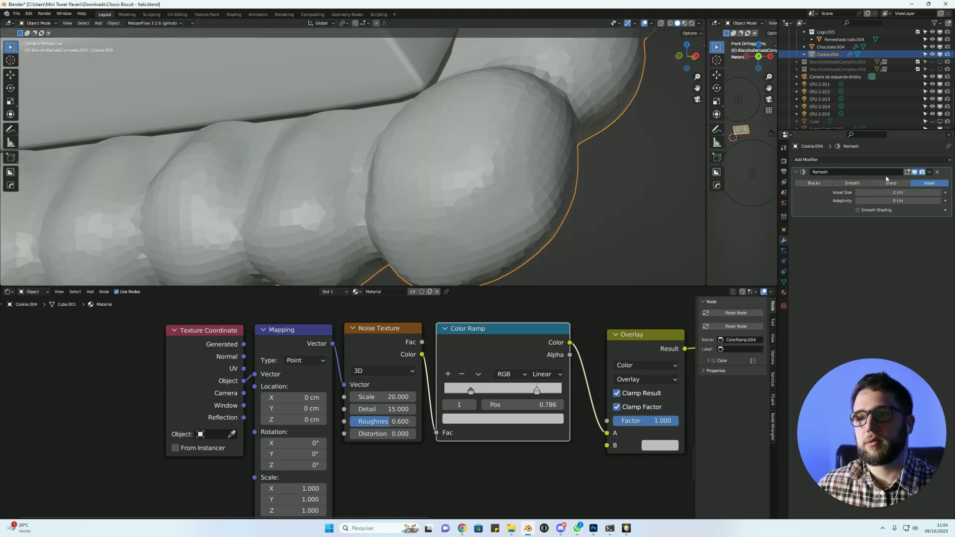
drag(907, 192, 898, 193)
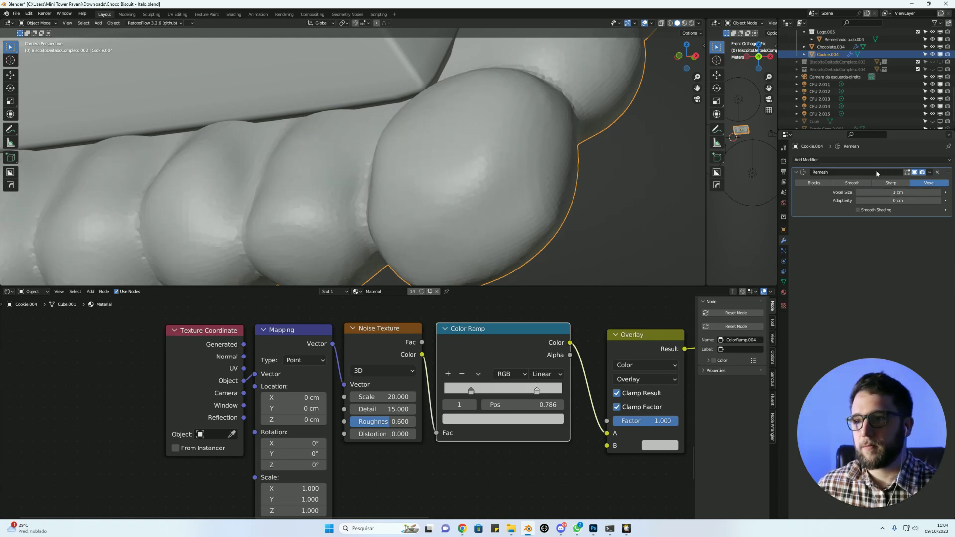
click(867, 193)
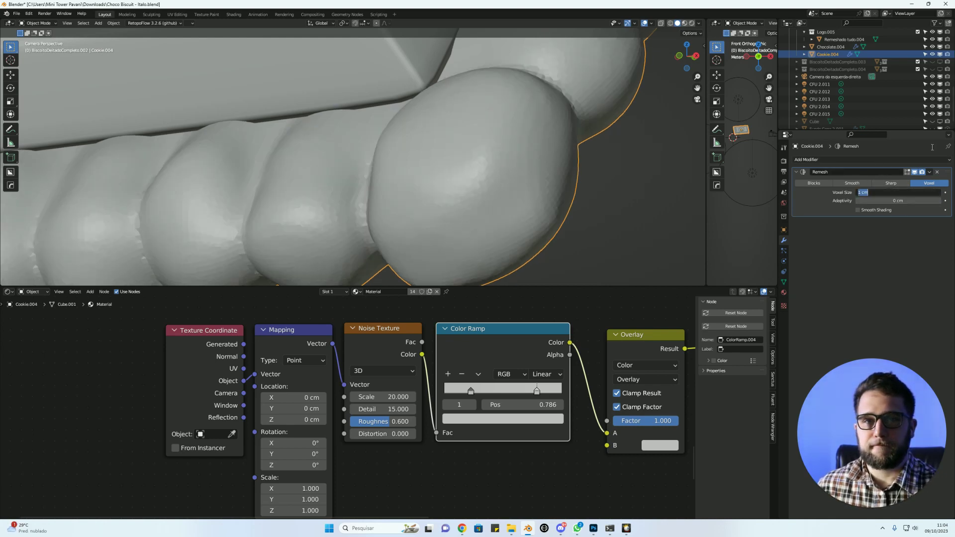
text(0.6)
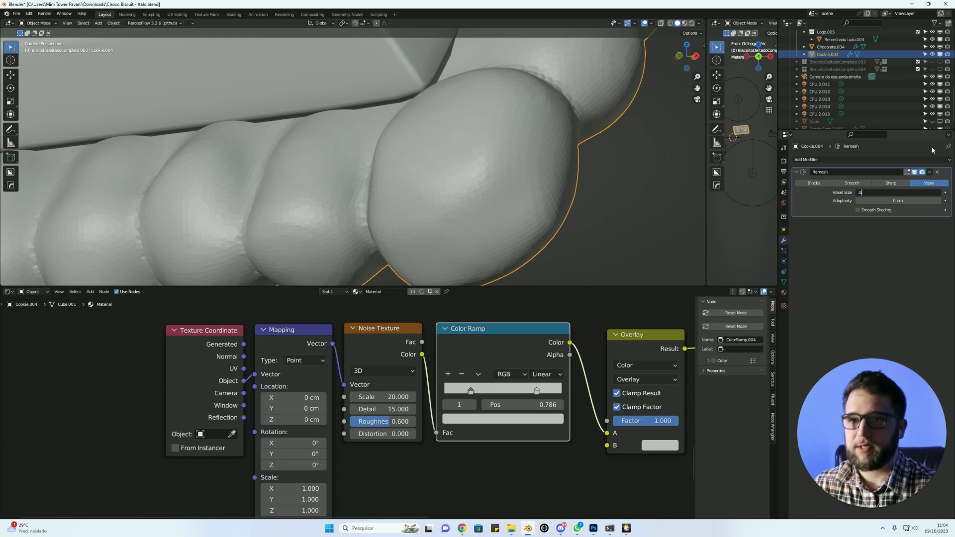
key(Return)
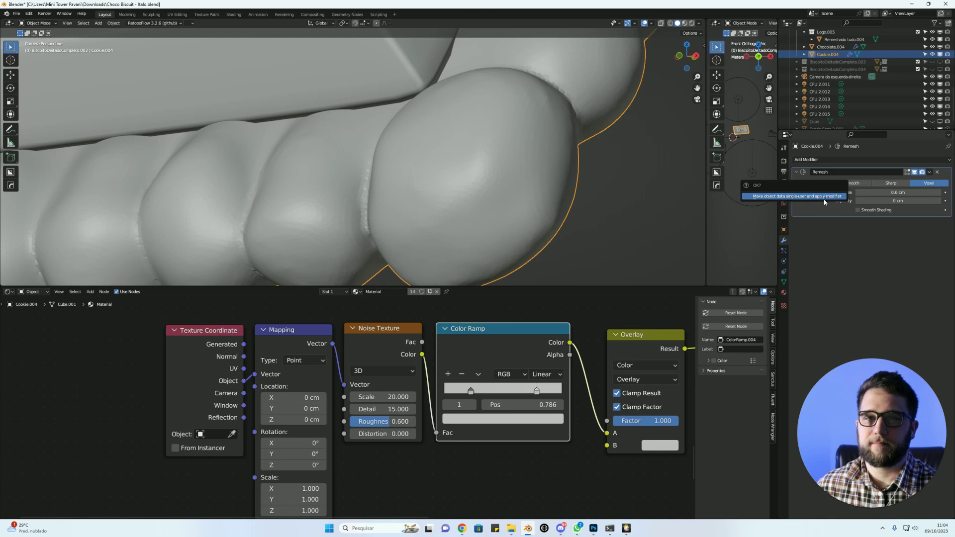
Apply the Remesh modifier permanently and inspect the new dense topology in Edit Mode.
key(ctrl+a)
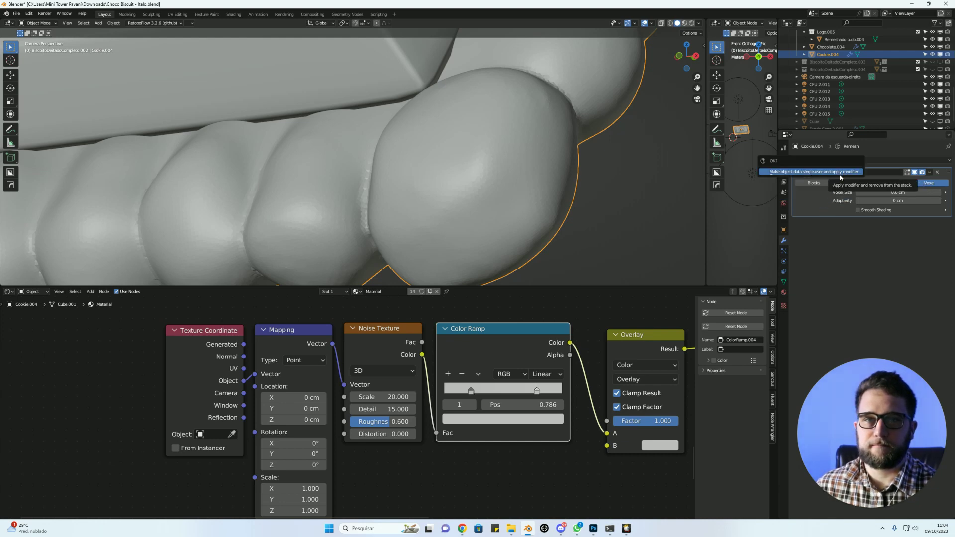
key(ctrl+a)
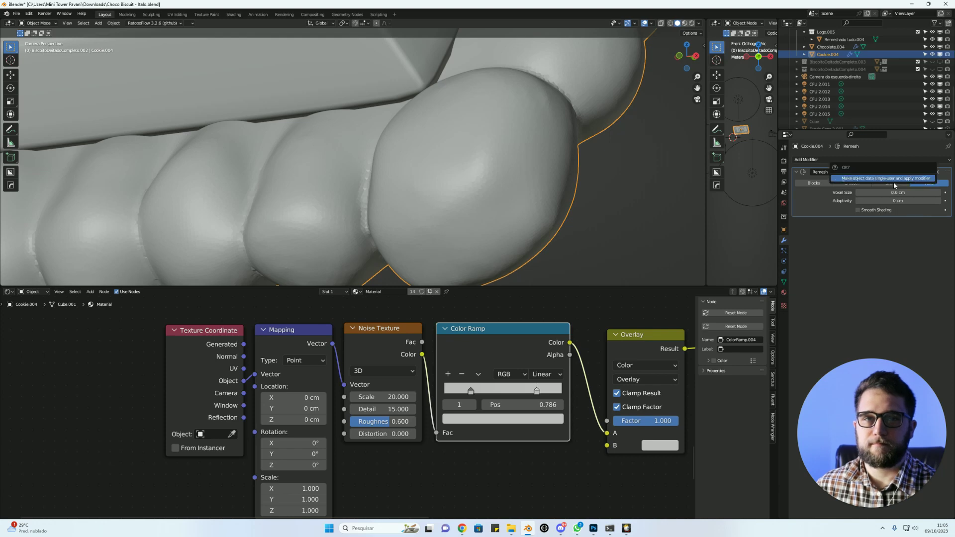
key(Return)
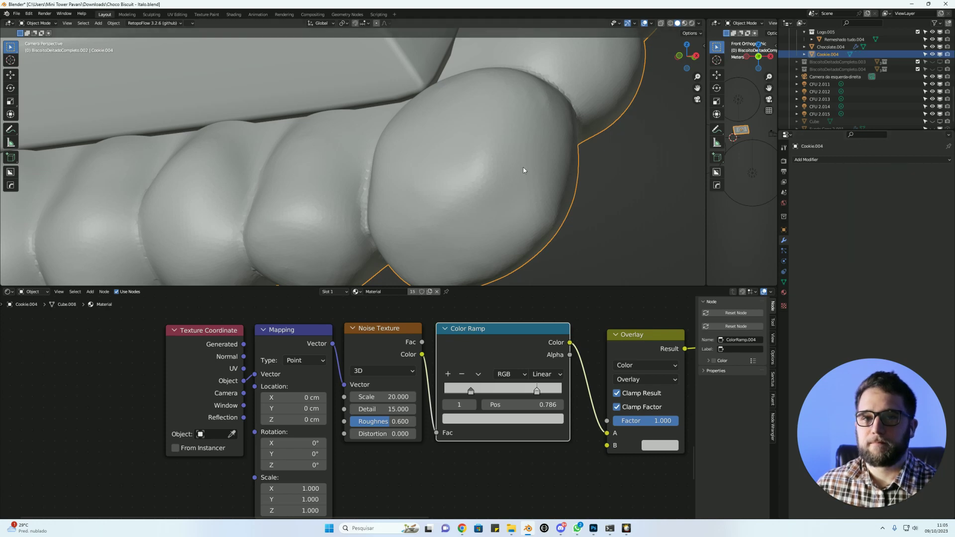
key(Tab)
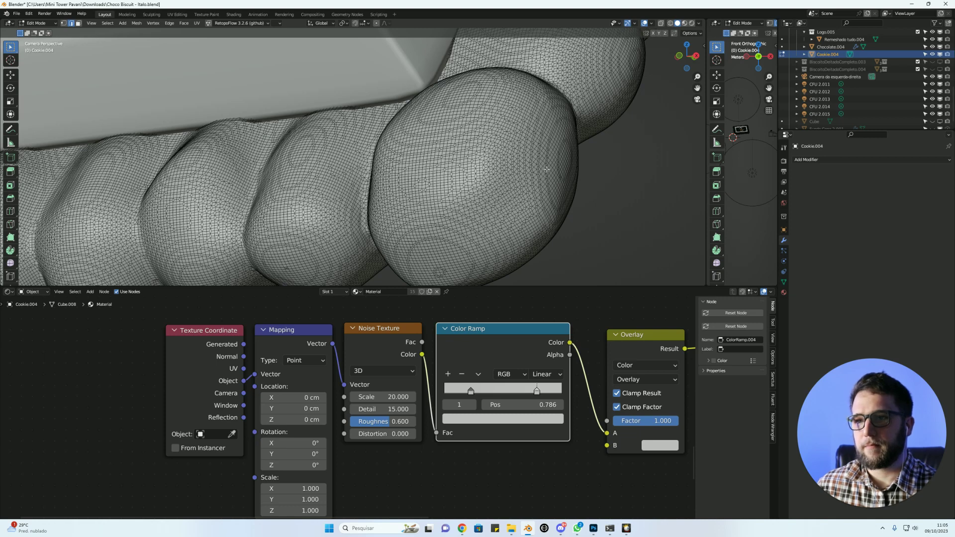
Preview the rim in Rendered shading and set the Color Ramp's left stop to grey 0.494.
key(Tab)
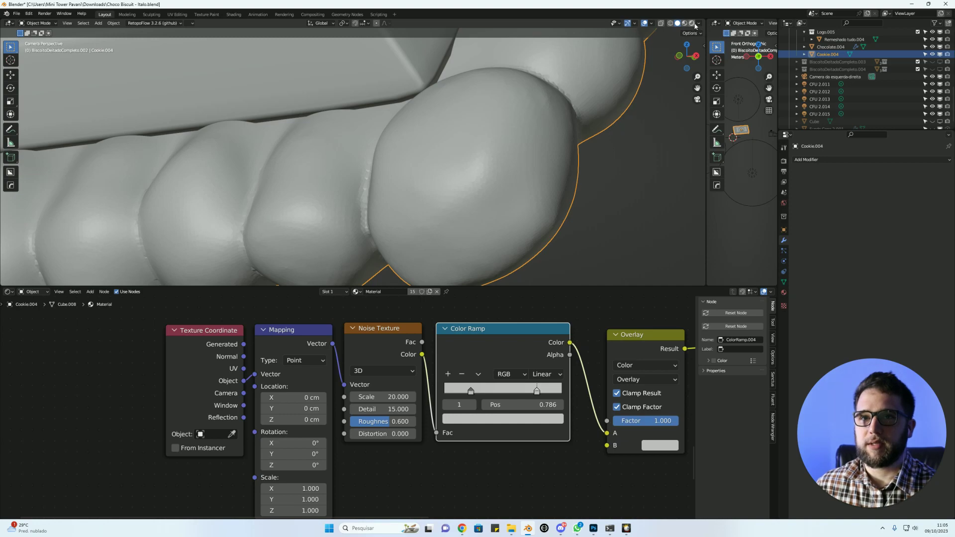
click(693, 24)
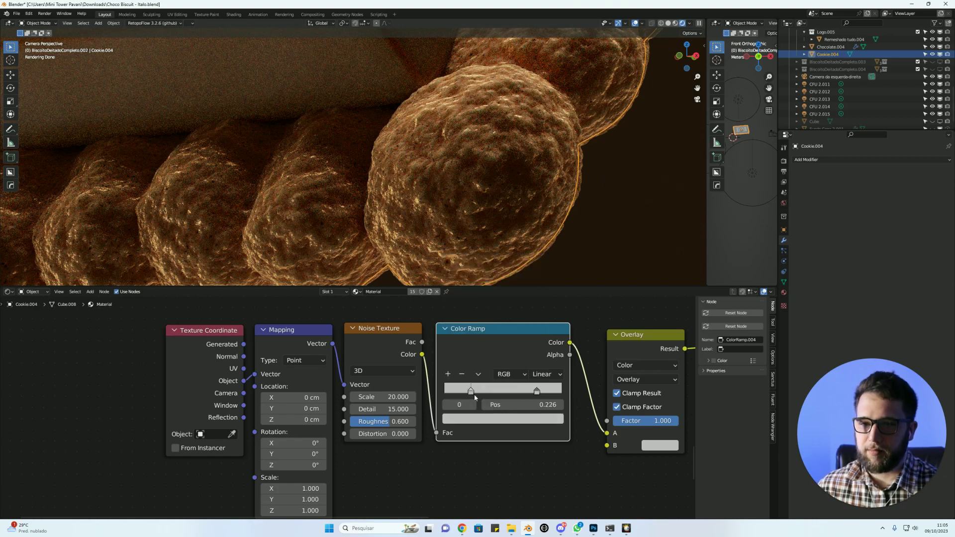
click(502, 419)
drag(503, 391, 492, 394)
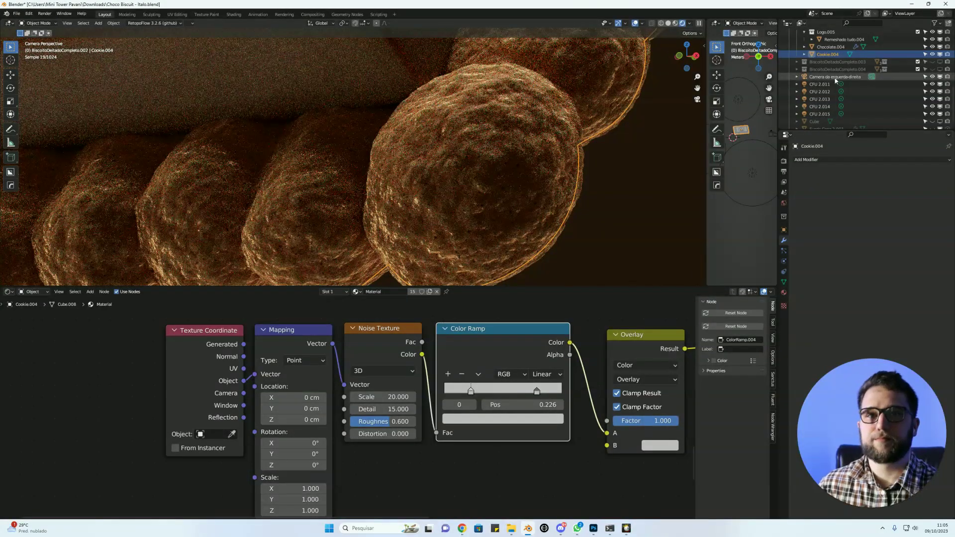
click(820, 99)
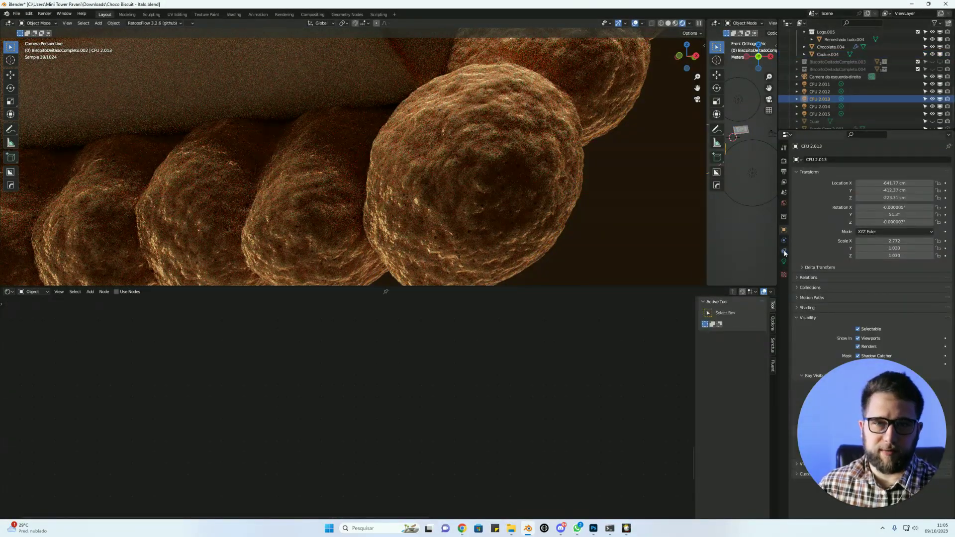
In CFU 2.013's Light Linking, remove Chocolate.004 and Remeshado tudo.004, then undo the removal.
click(815, 308)
click(817, 326)
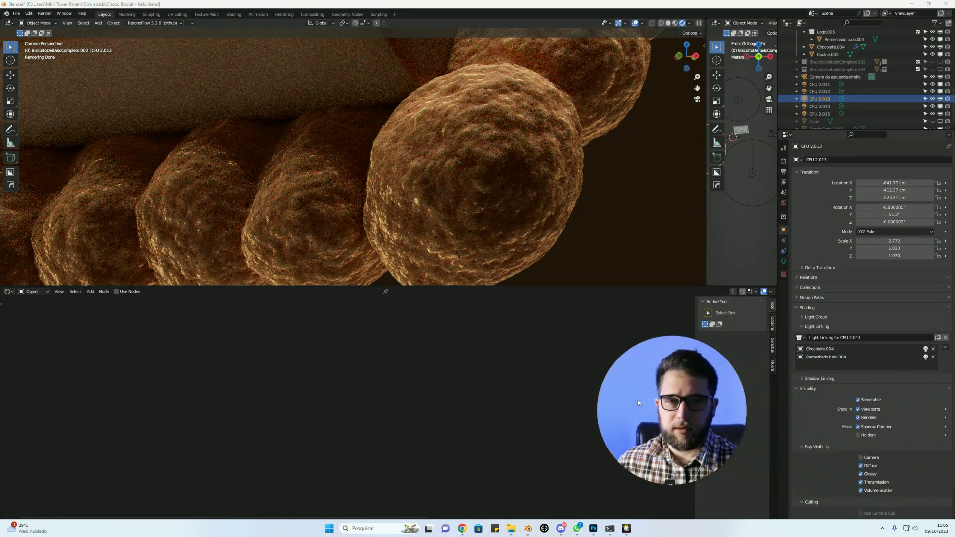
click(903, 357)
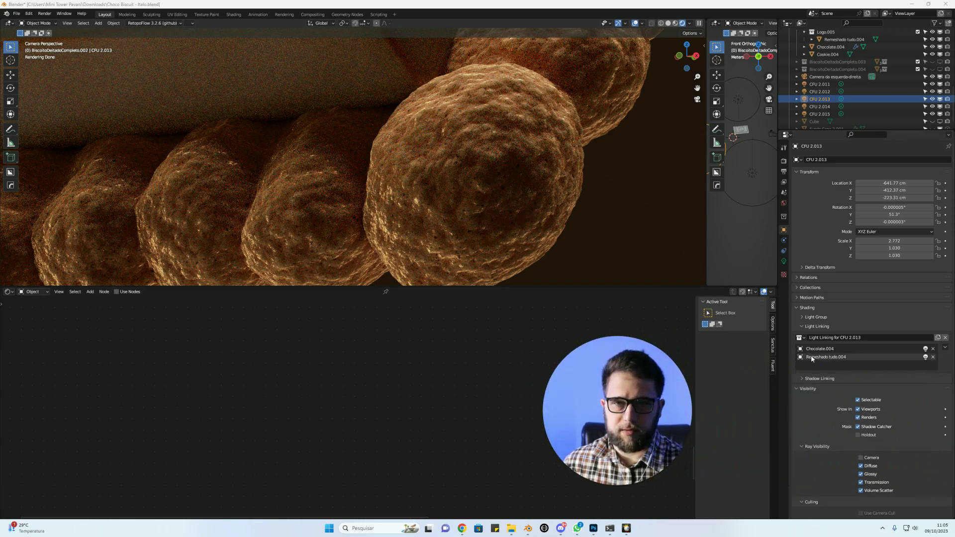
click(934, 349)
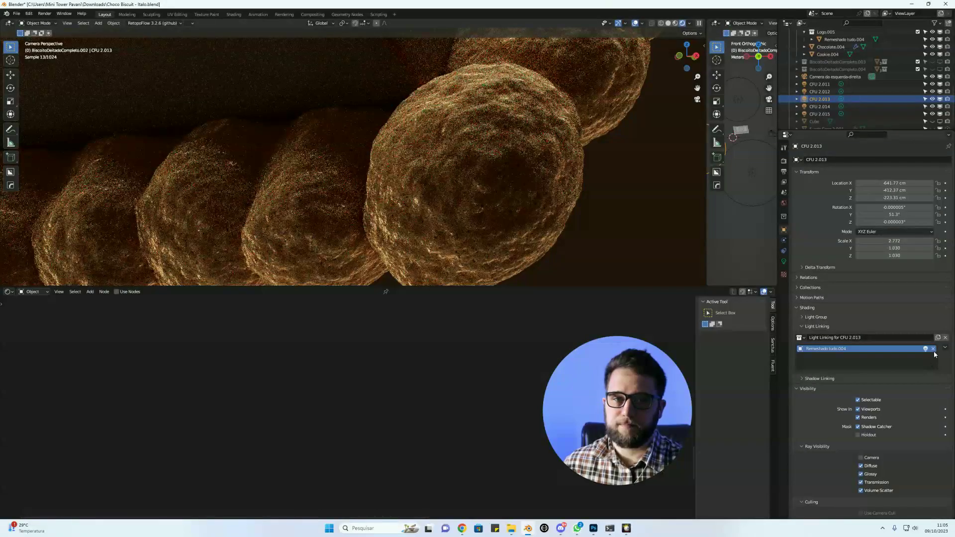
click(933, 349)
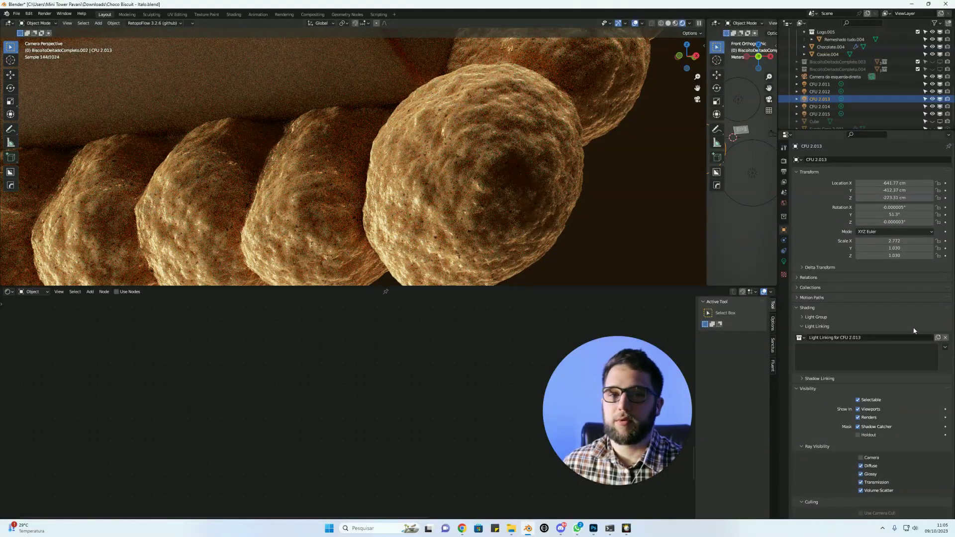
key(ctrl+z)
key(ctrl+z)
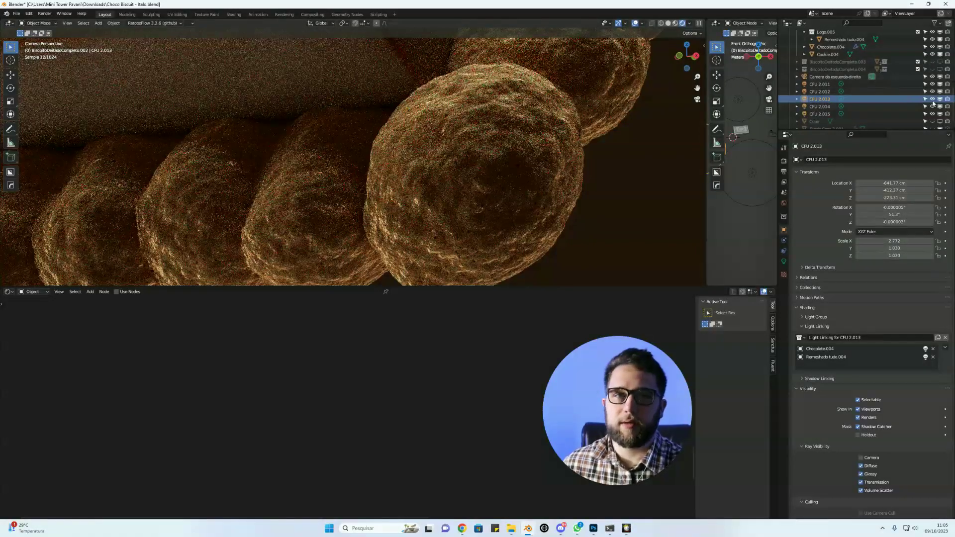
key(ctrl+shift+z)
key(ctrl+z)
Toggle viewport visibility of lights CFU 2.014 and CFU 2.012, then reselect Cookie.004.
click(933, 107)
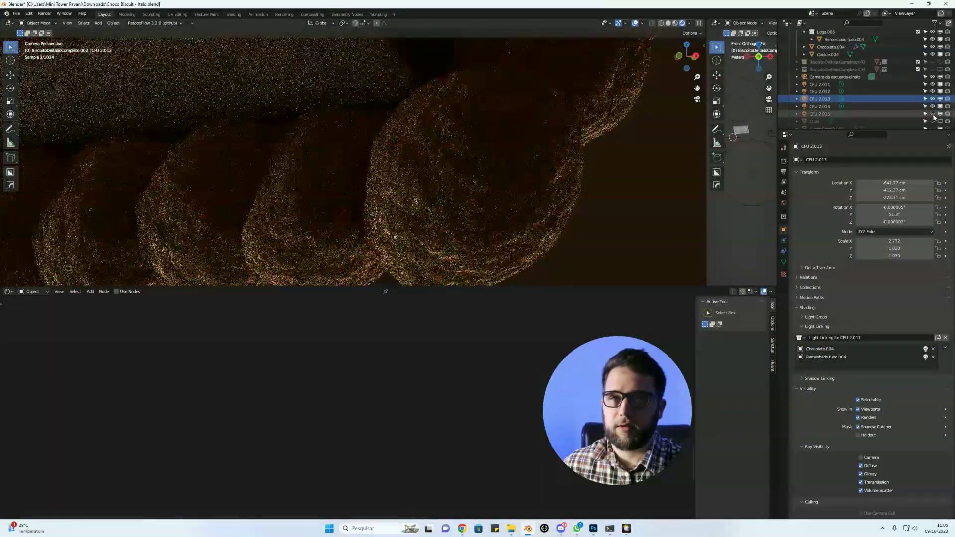
click(932, 91)
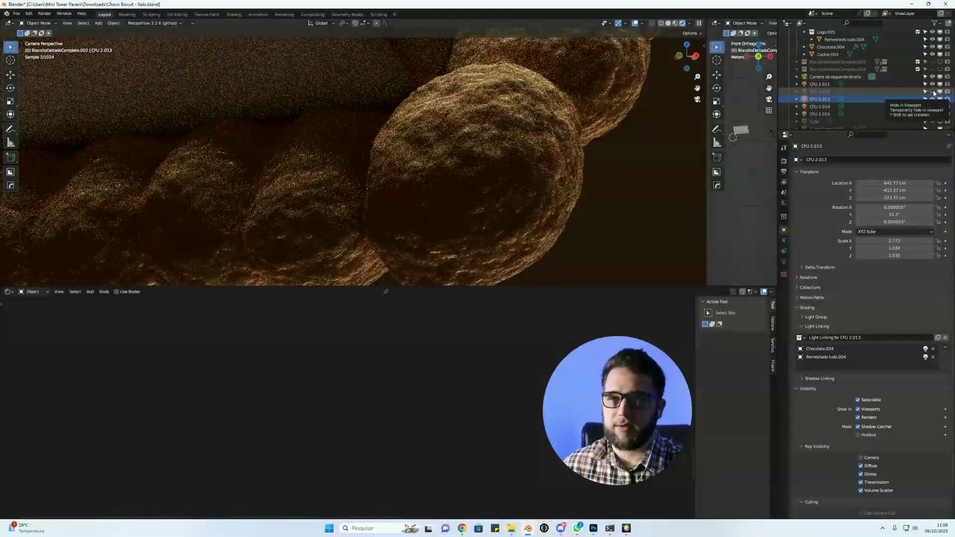
click(933, 92)
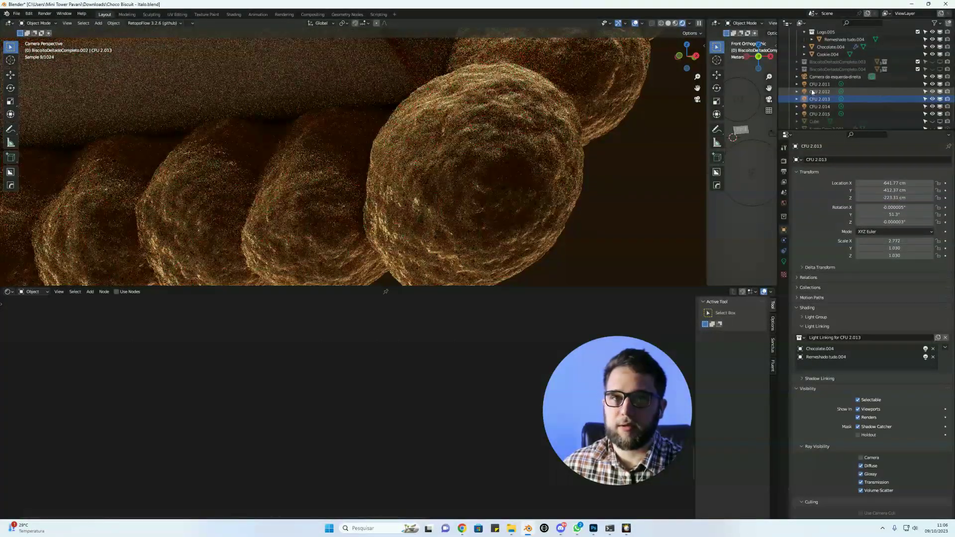
click(818, 92)
click(827, 54)
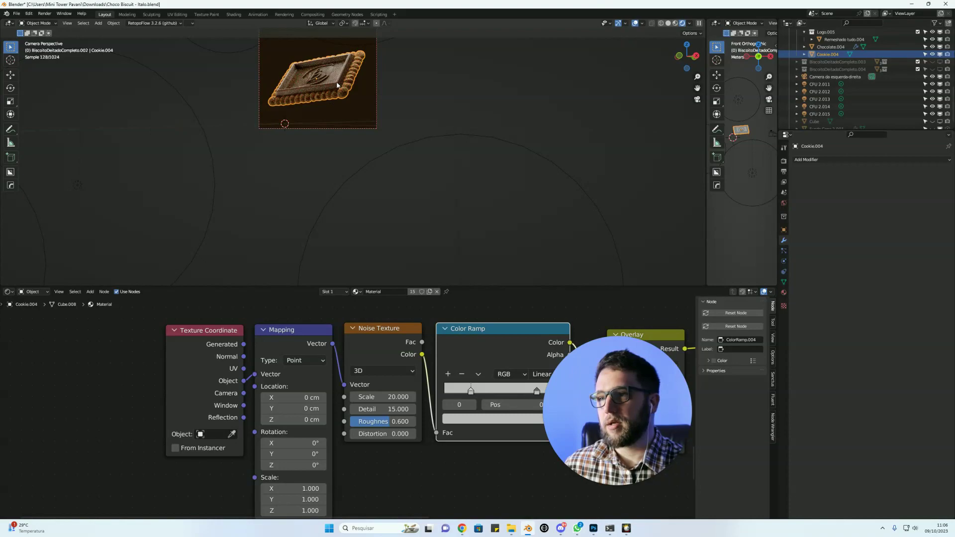
Compare renders with CFU 2.013 hidden and its effect on Chocolate.004 toggled off and on.
scroll(408, 120, up, 5)
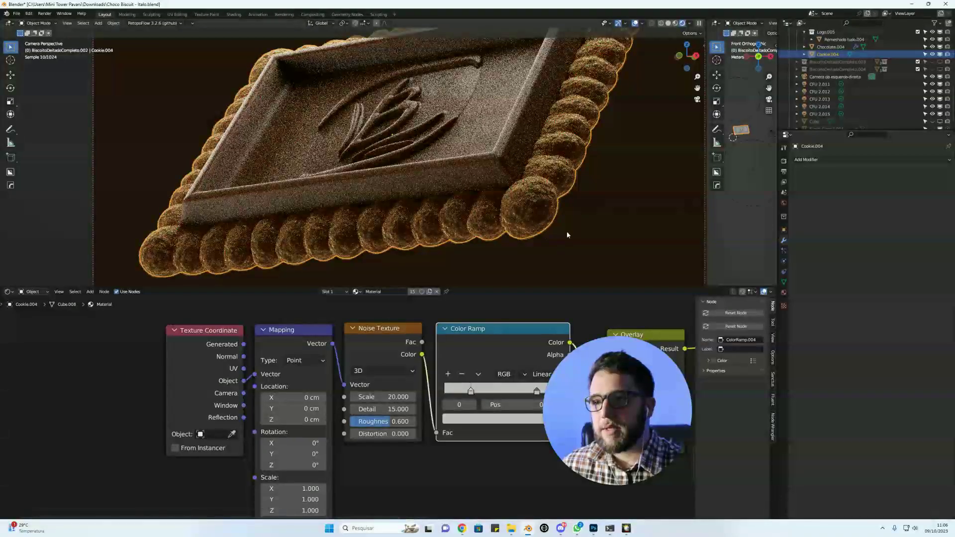
click(621, 218)
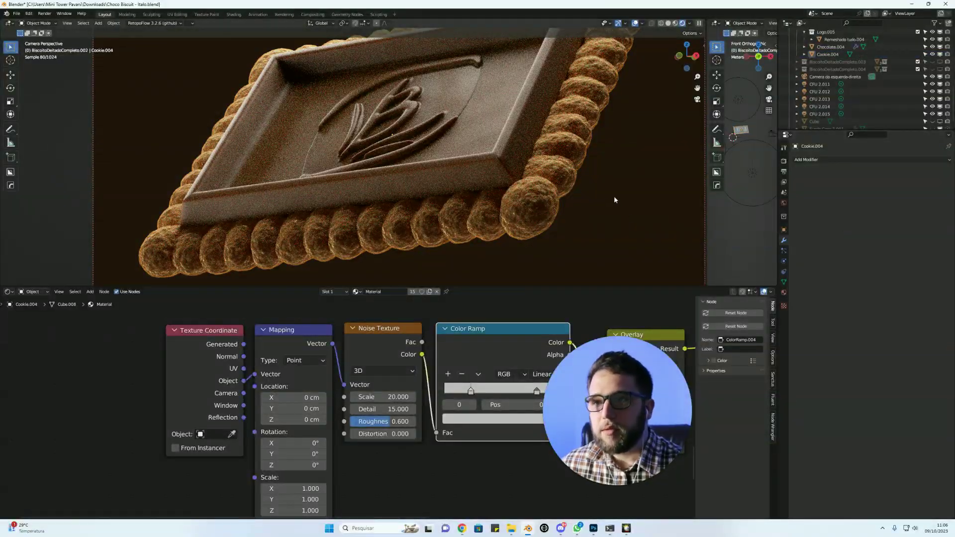
click(819, 92)
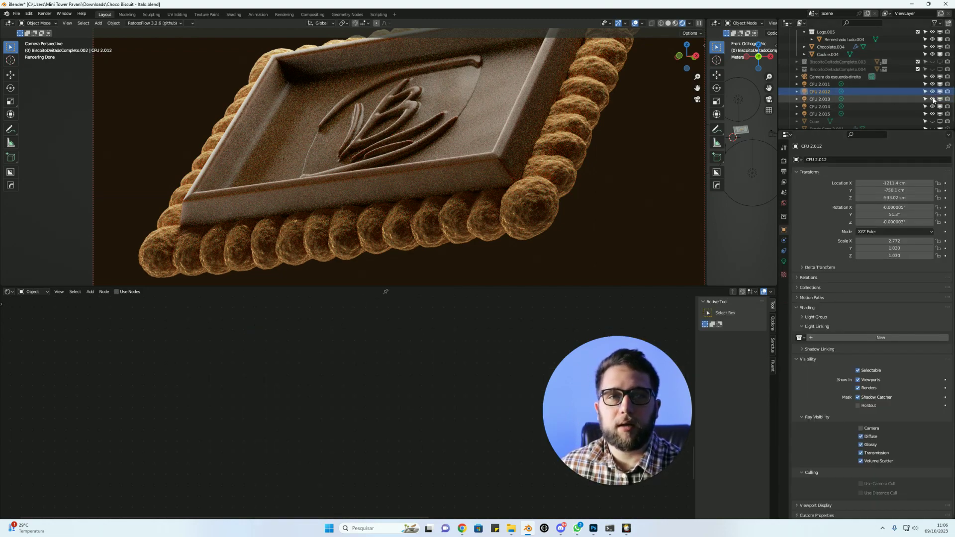
click(933, 99)
click(933, 99)
click(820, 99)
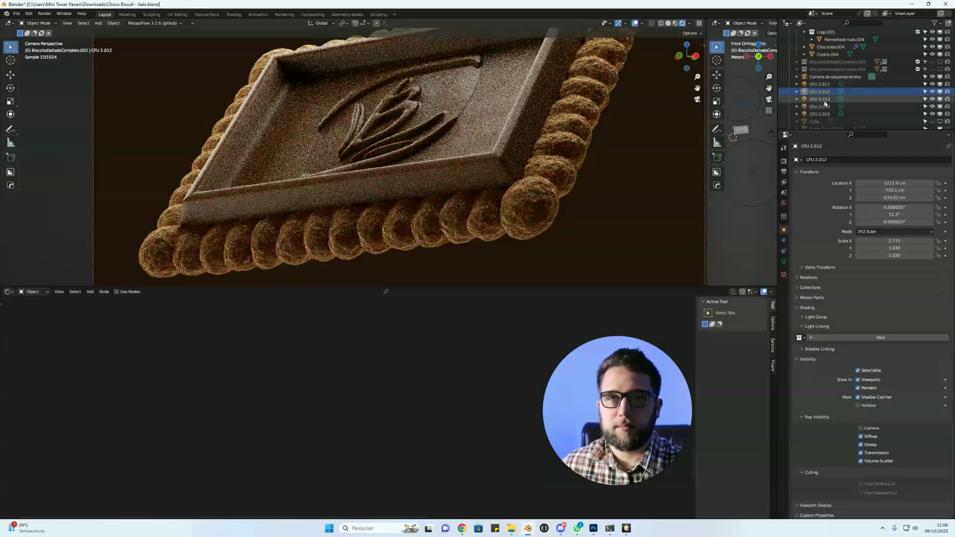
click(926, 349)
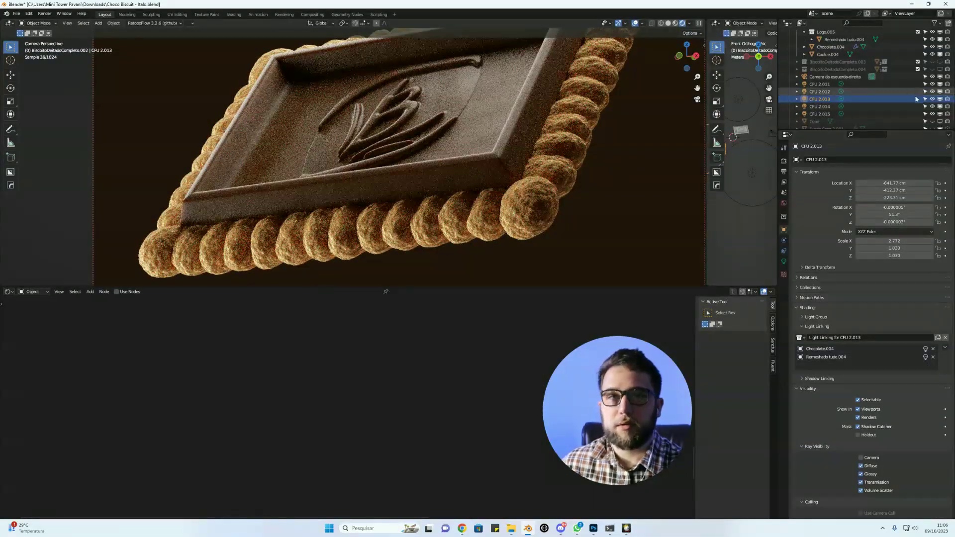
click(933, 99)
click(933, 99)
click(926, 349)
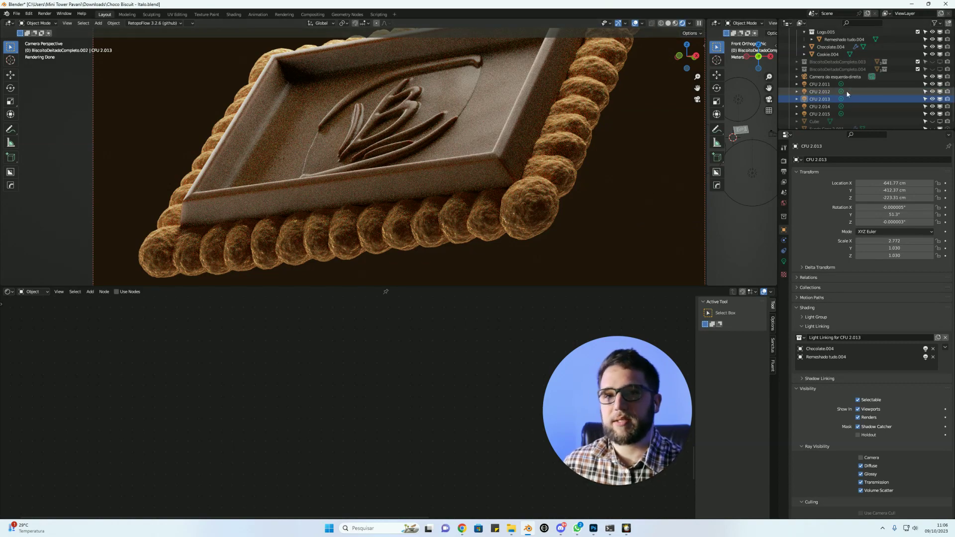
Retoggle CFU 2.013, inspect CFU 2.014's settings, then select the cookie rim to show its nodes.
click(936, 102)
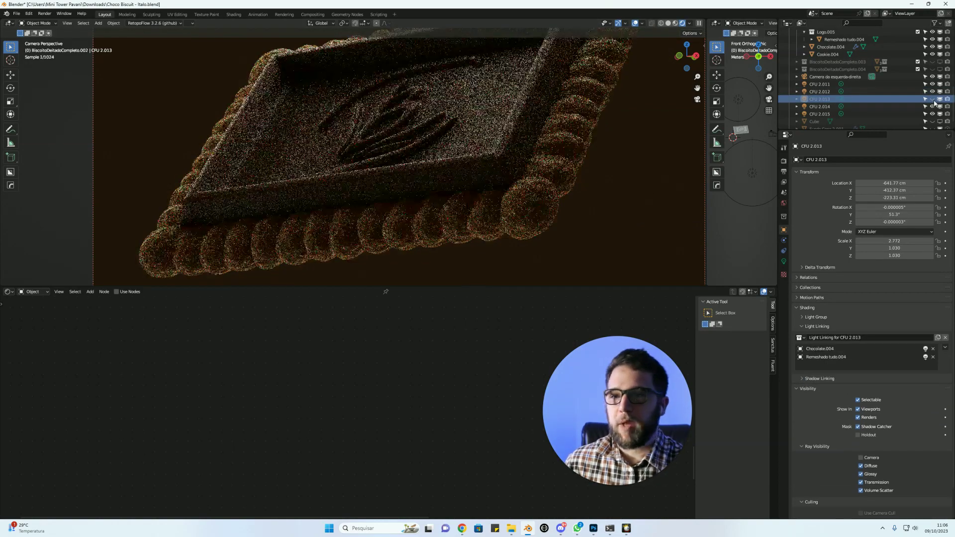
click(937, 108)
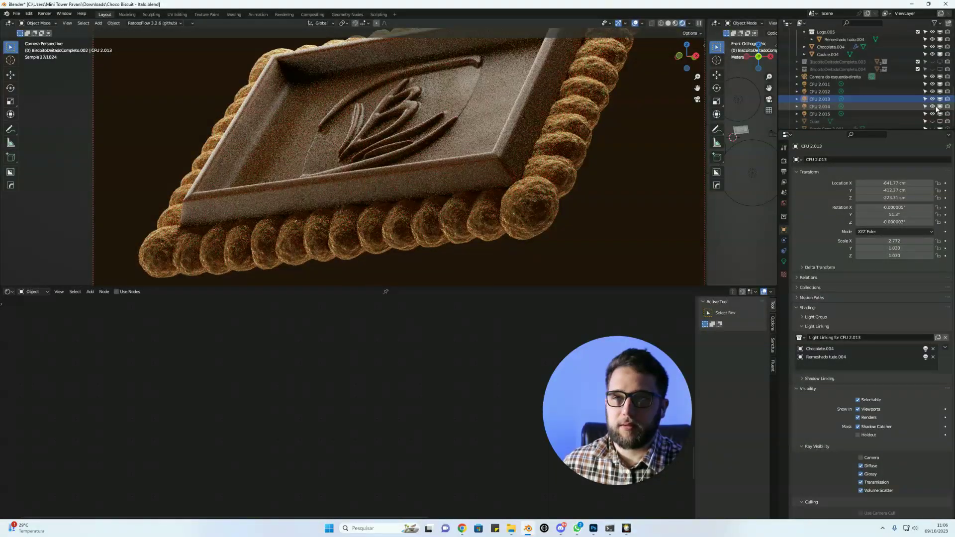
click(832, 107)
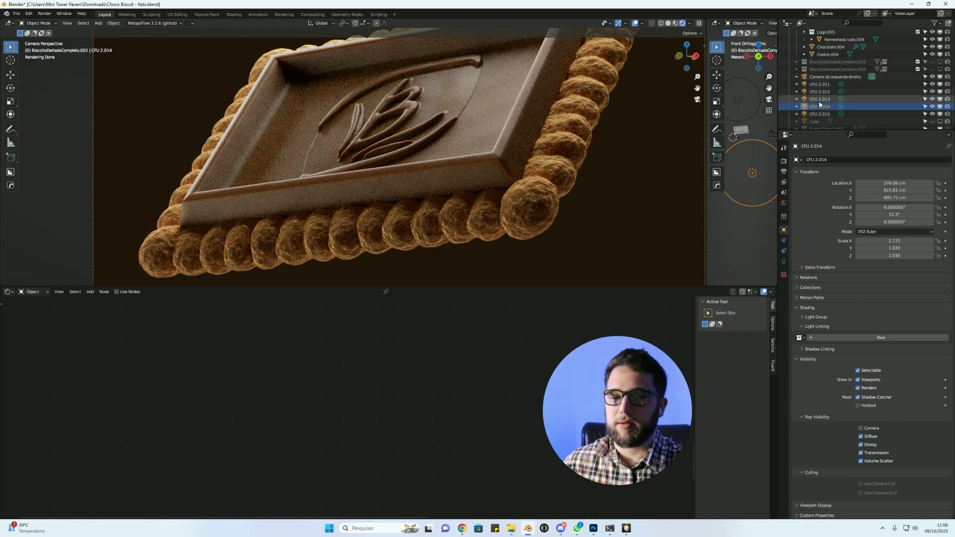
click(826, 107)
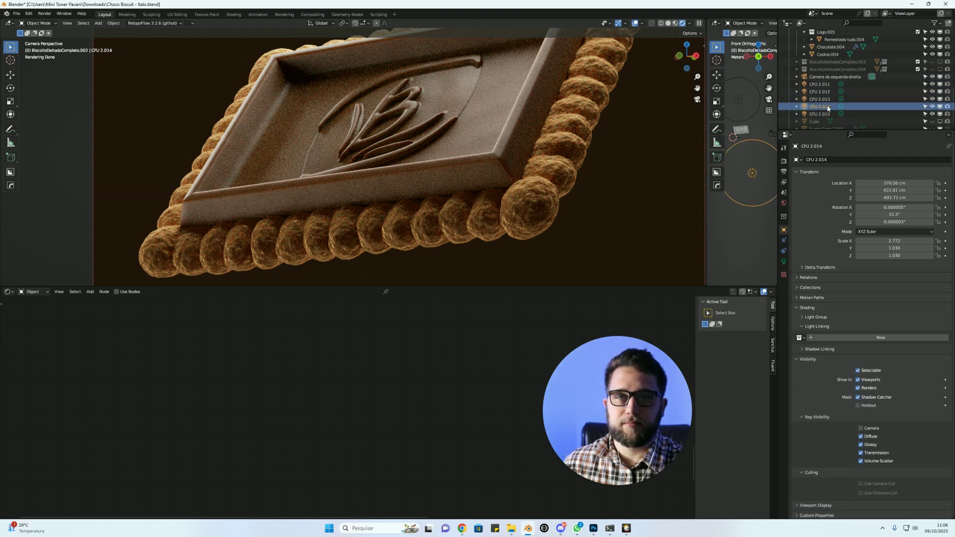
click(820, 99)
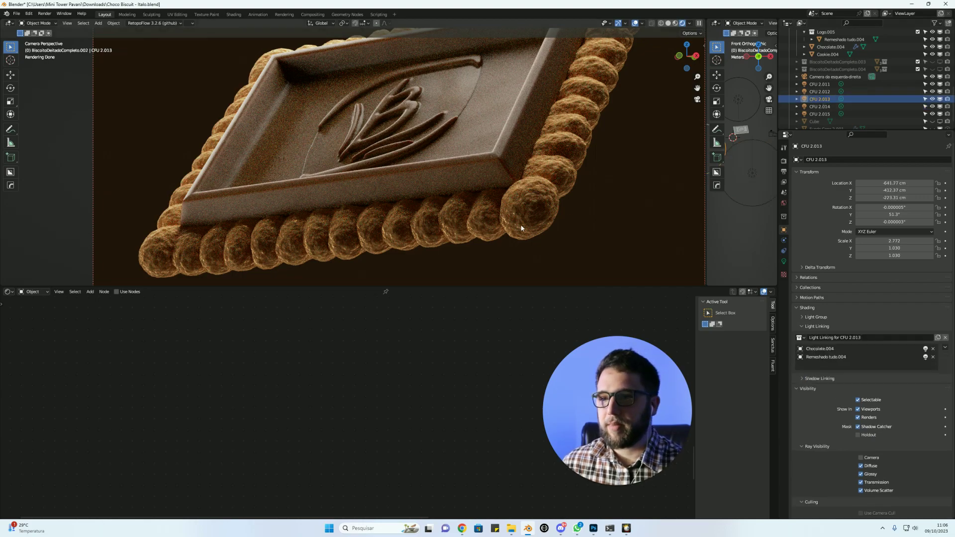
click(559, 204)
scroll(583, 174, up, 5)
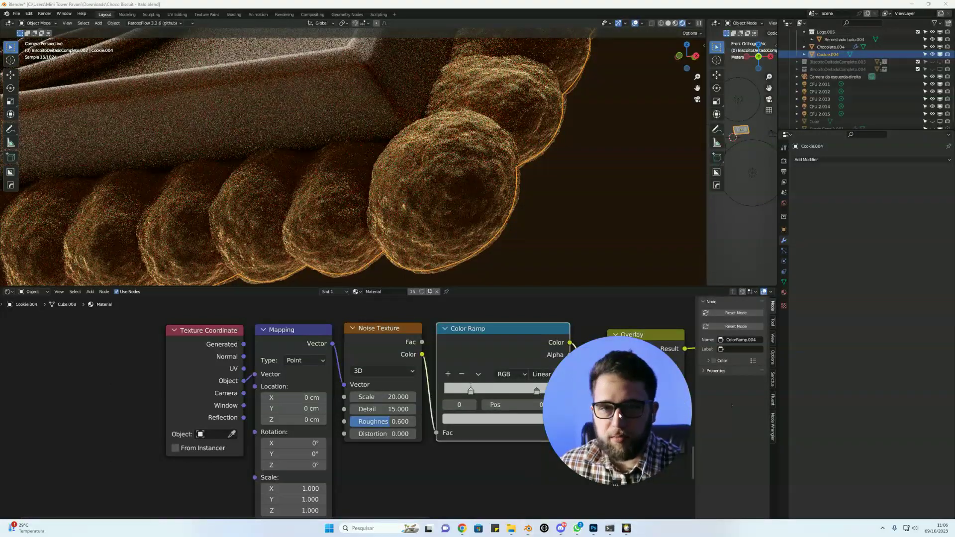
Set the Color Ramp stop's colour value to 0.516, then fine-tune it to 0.508.
drag(630, 401, 891, 437)
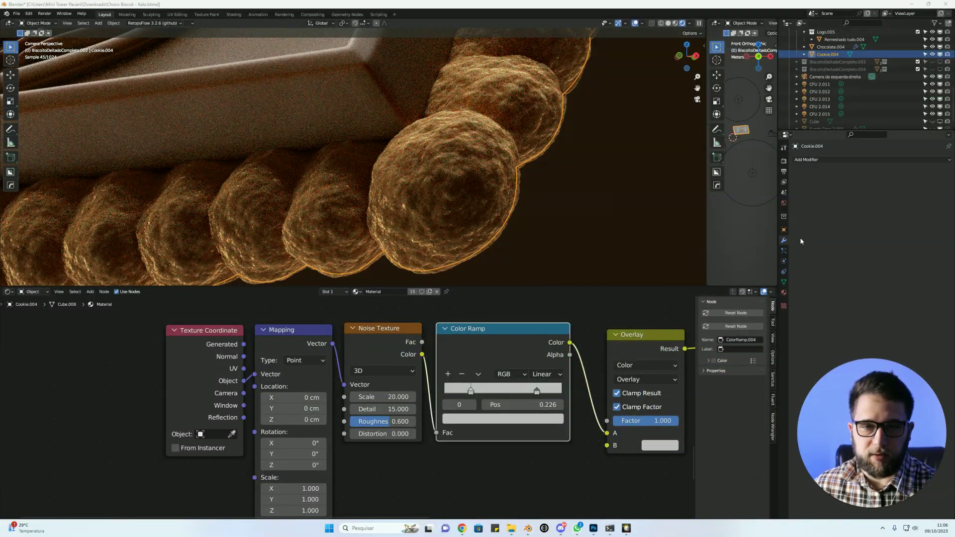
click(501, 465)
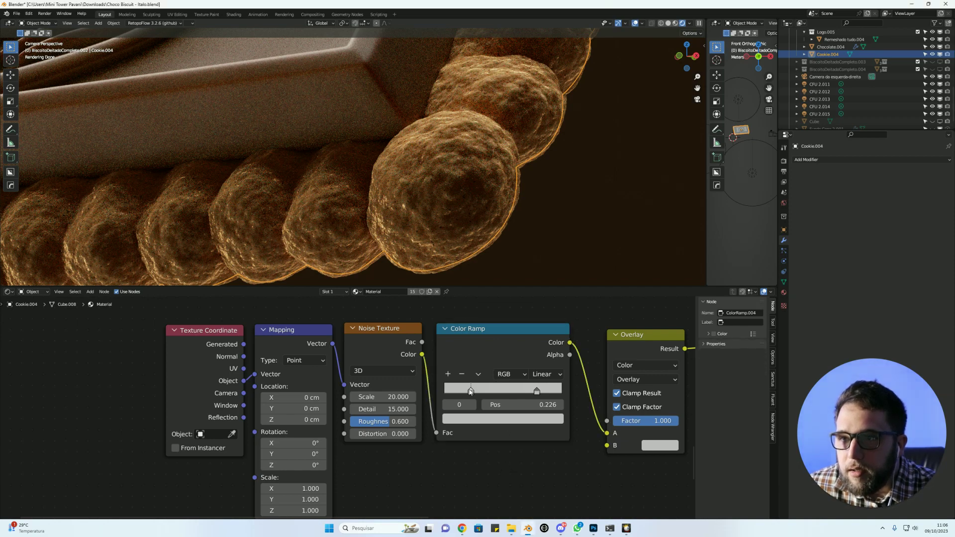
click(538, 399)
click(500, 419)
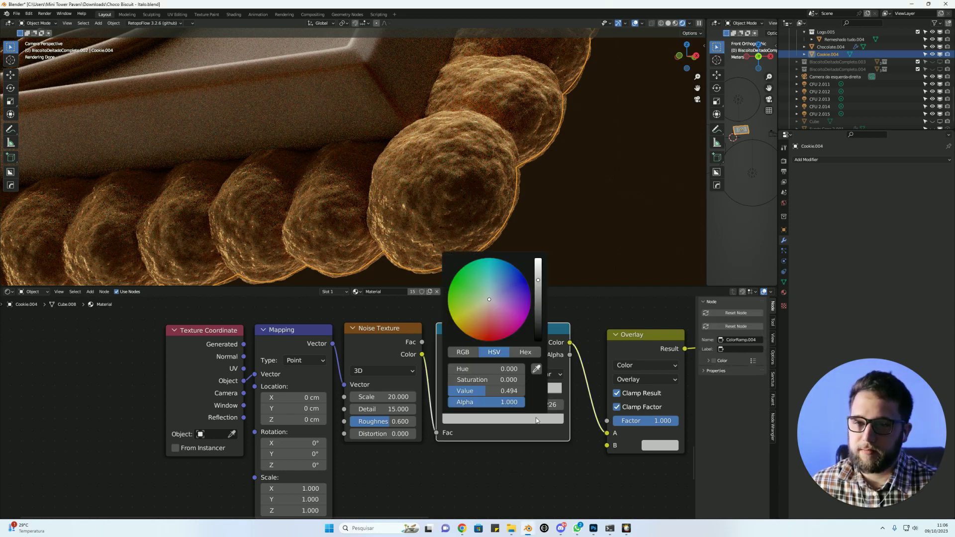
text(0.516)
key(Return)
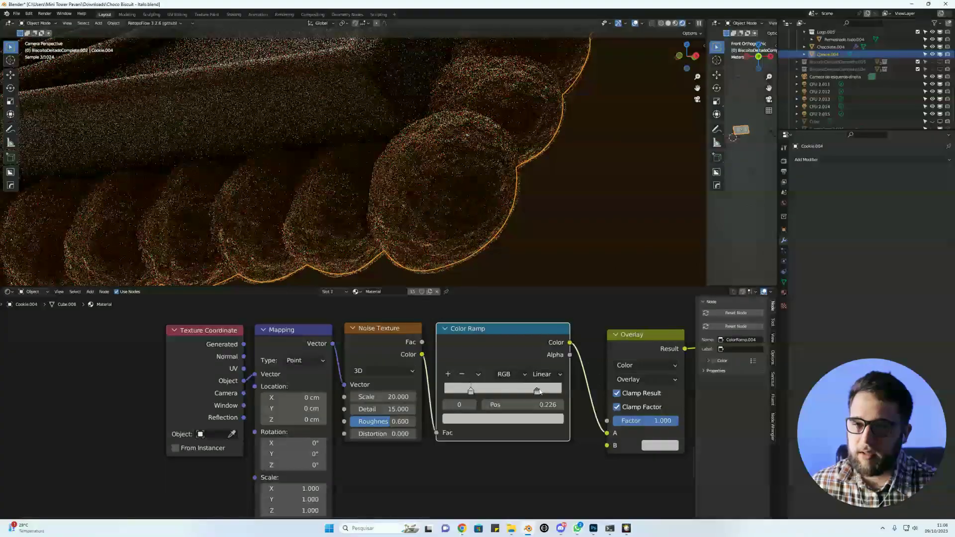
mouse_move(493, 391)
mouse_down()
mouse_move(482, 393)
mouse_move(490, 393)
mouse_up()
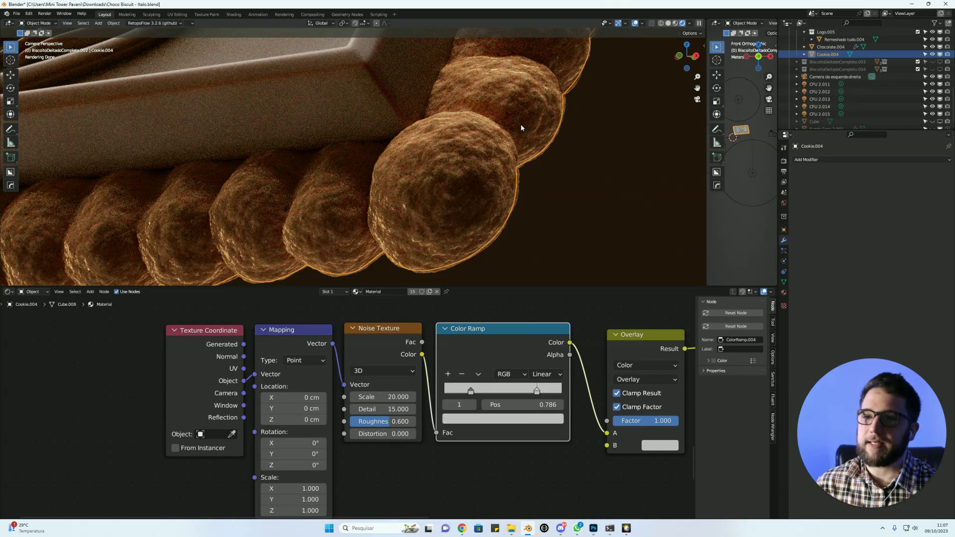
middle_drag(498, 203, 490, 224)
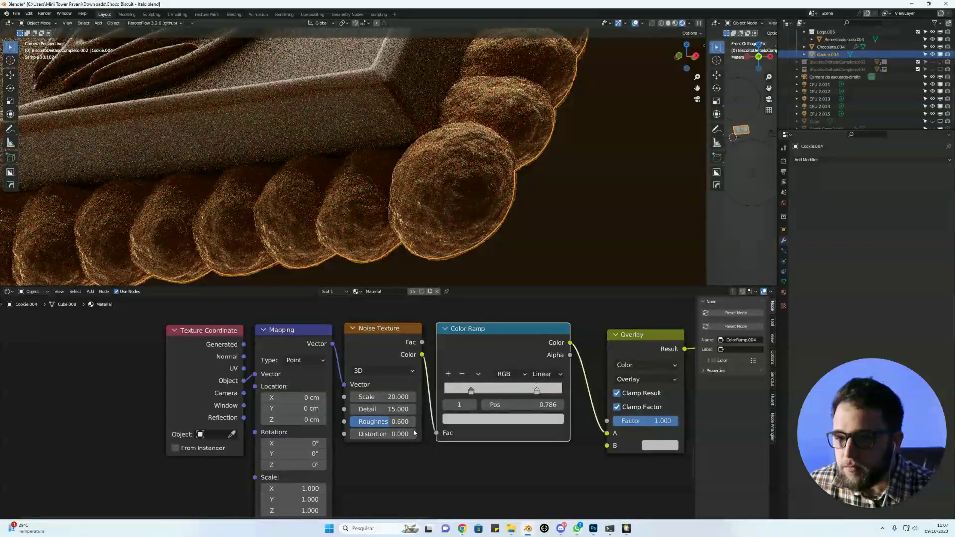
mouse_move(581, 480)
middle_down()
mouse_move(539, 472)
mouse_move(526, 449)
middle_up()
Set the lower Overlay Mix node's Factor to 1.000.
scroll(482, 446, down, 2)
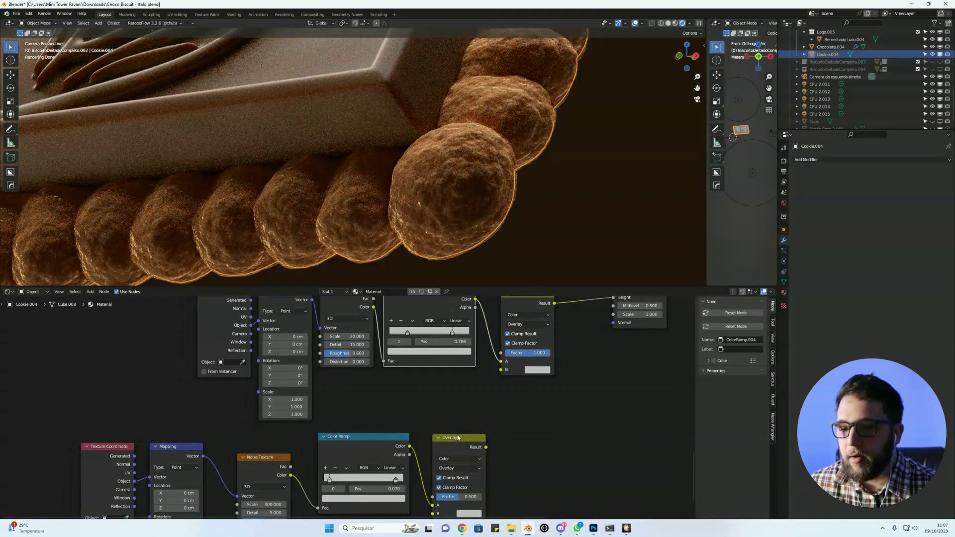
drag(465, 441, 448, 439)
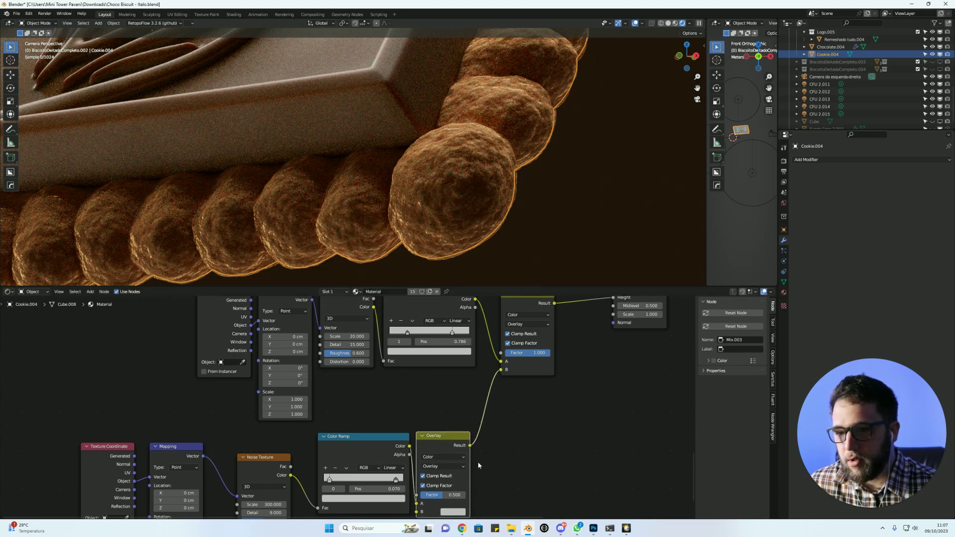
click(442, 495)
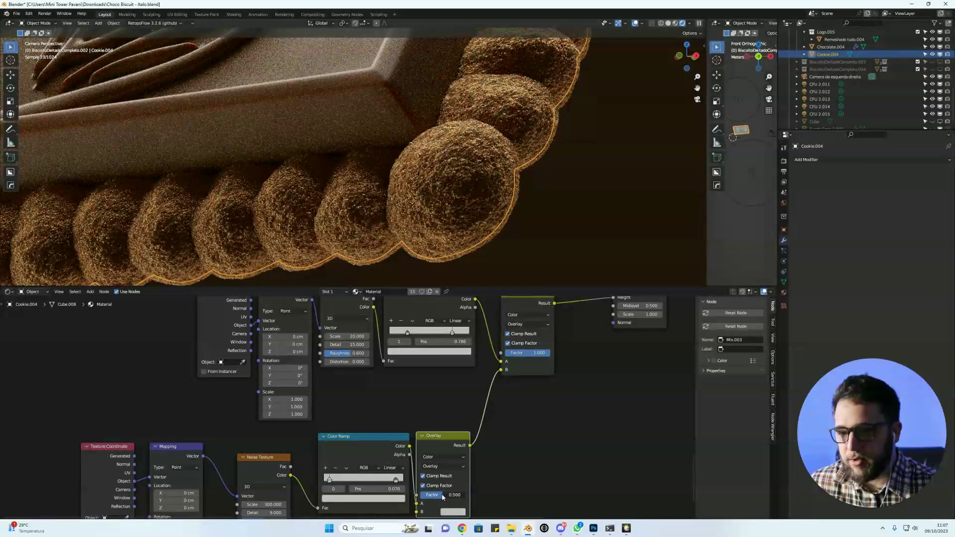
text(1)
key(Return)
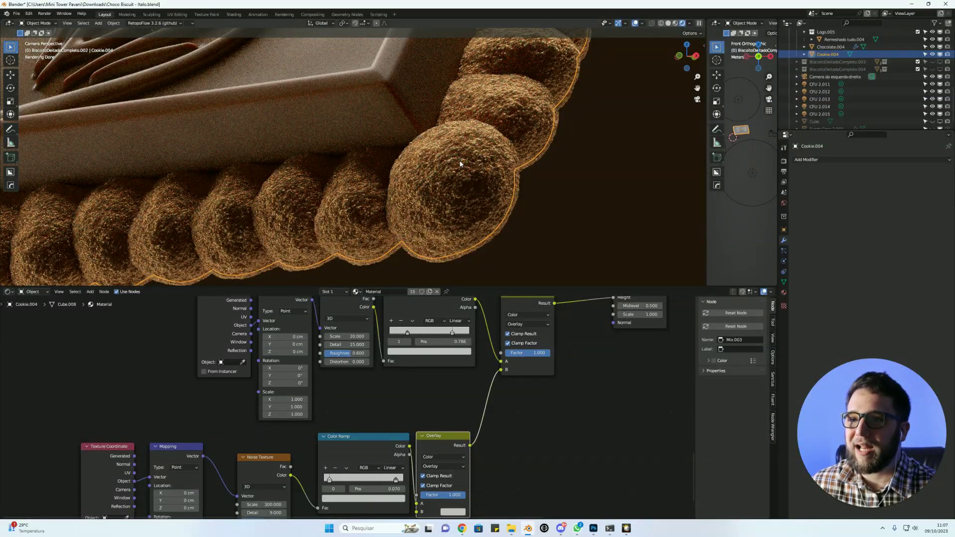
middle_drag(530, 468, 562, 397)
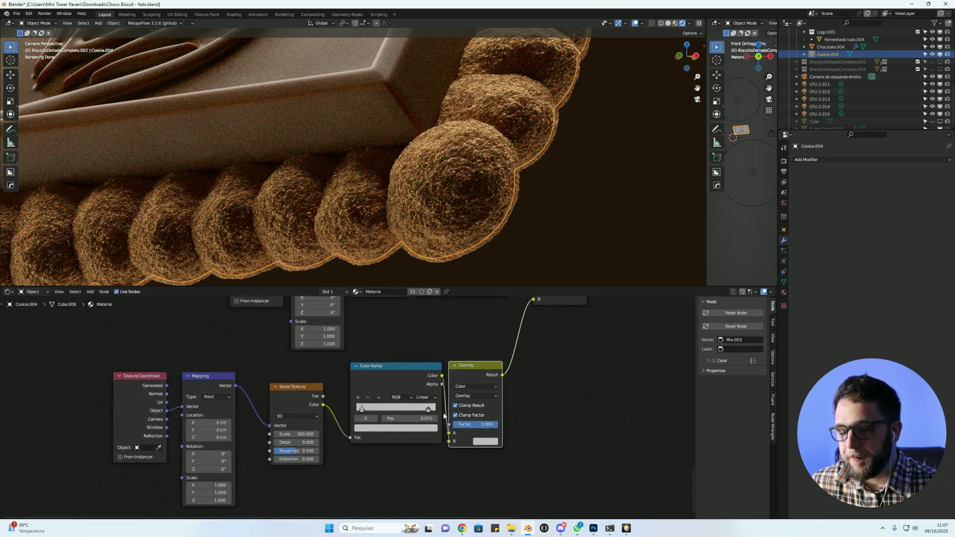
Change the brightness value of the lower Color Ramp stop's colour.
click(422, 428)
double_click(386, 408)
text(5)
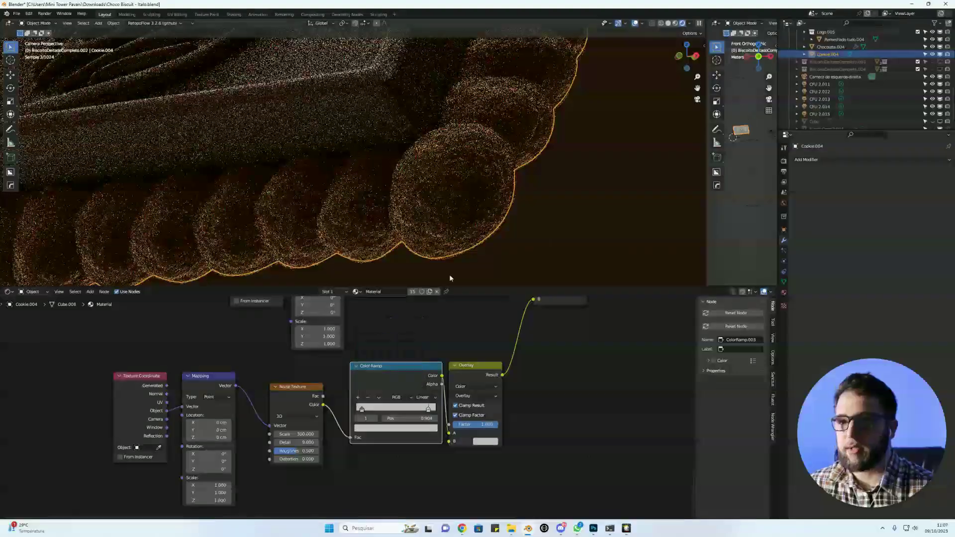
click(368, 428)
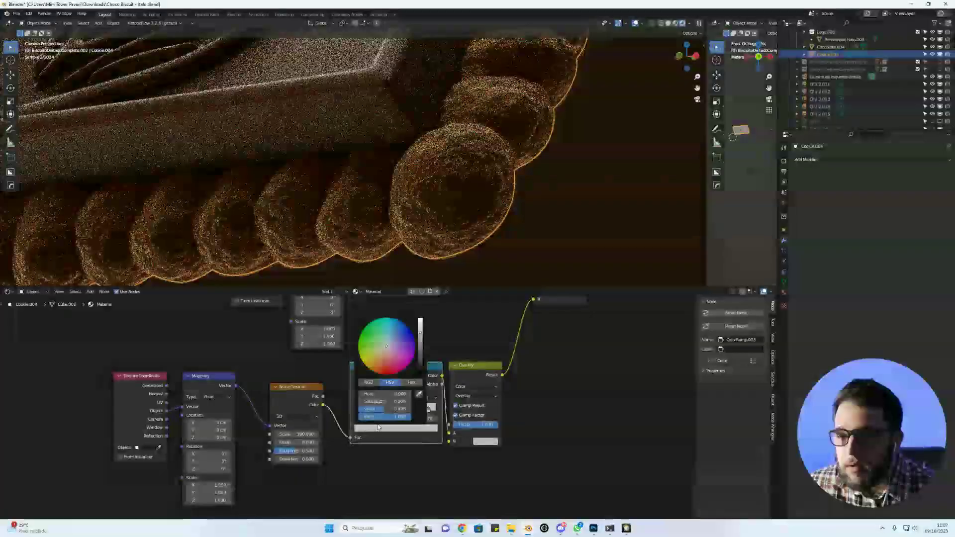
double_click(386, 408)
key(BackSpace)
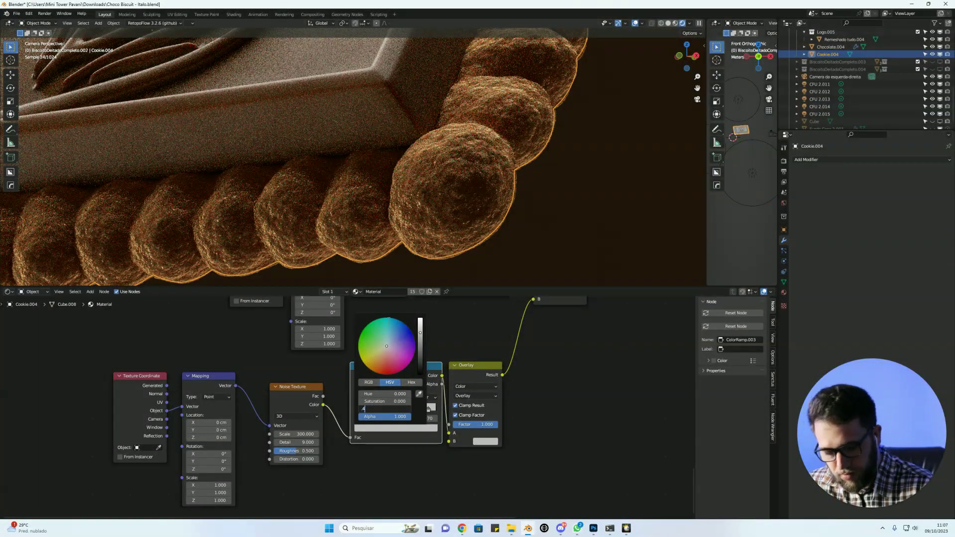
text(1)
key(Return)
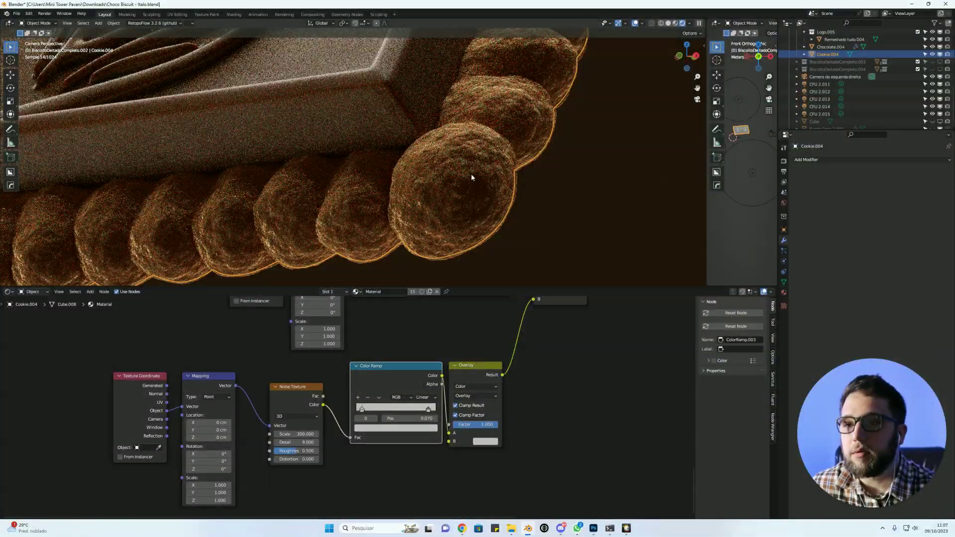
scroll(471, 174, up, 2)
scroll(487, 174, up, 2)
scroll(502, 175, up, 2)
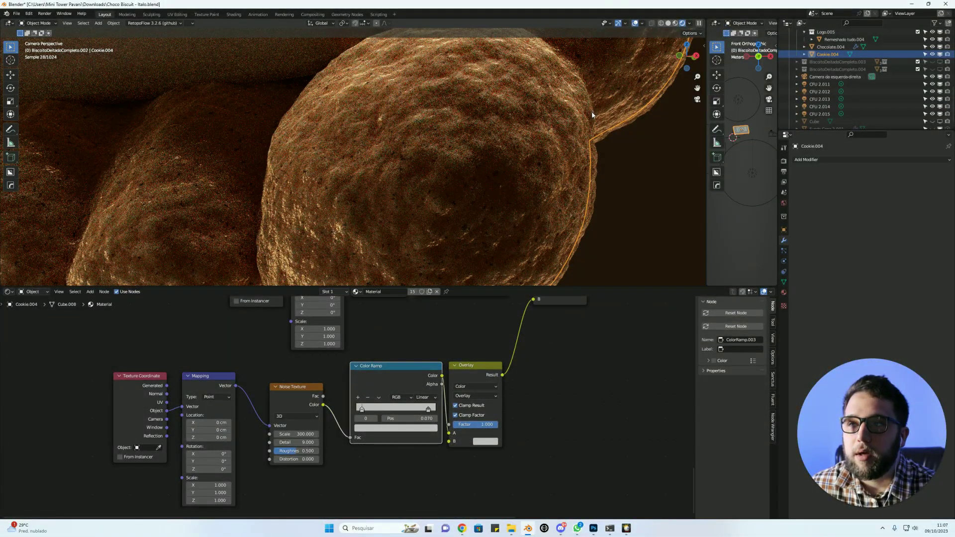
scroll(587, 130, up, 2)
scroll(577, 152, up, 2)
scroll(572, 159, up, 2)
scroll(570, 166, up, 2)
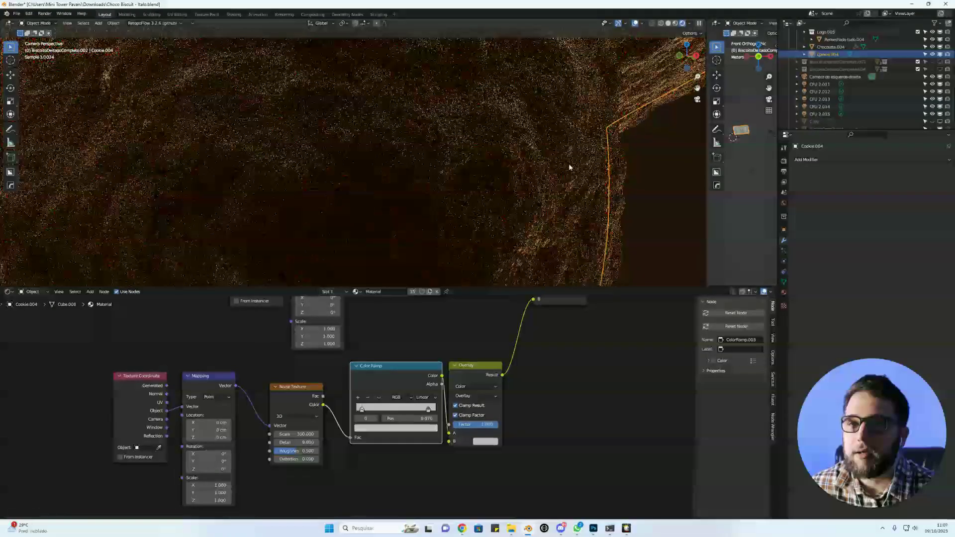
Unlink the upper Color Ramp from its Overlay and set the lower ramp stop's value to 0.502.
middle_drag(526, 304, 493, 420)
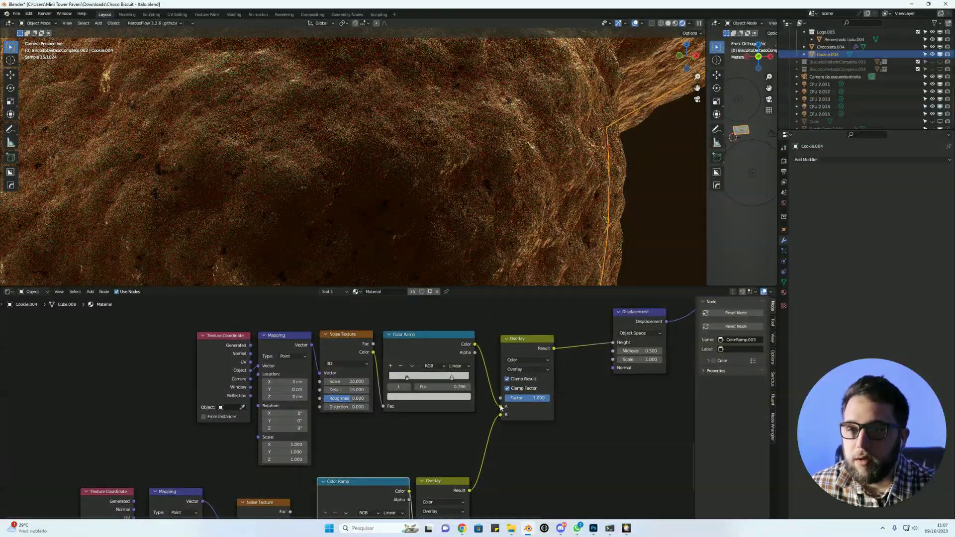
drag(501, 408, 481, 353)
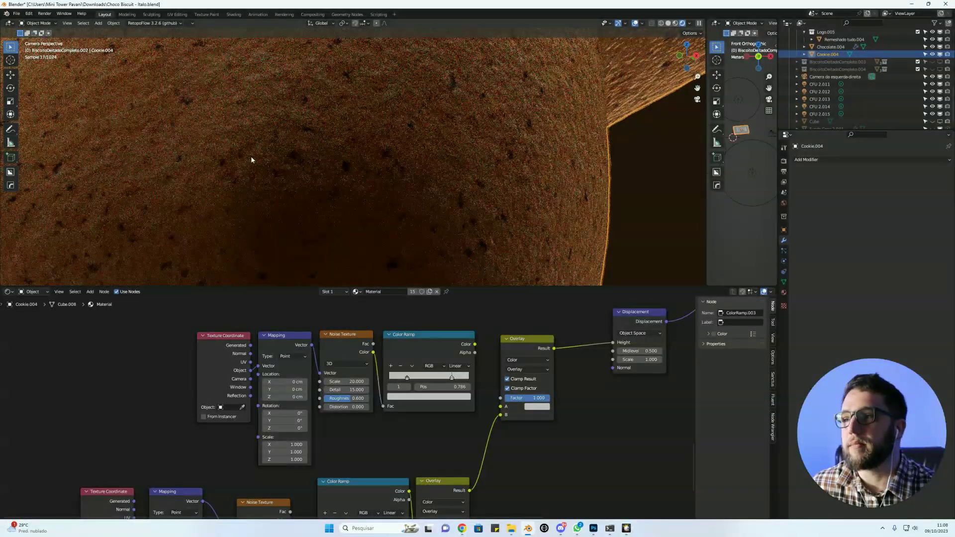
middle_drag(546, 481, 468, 437)
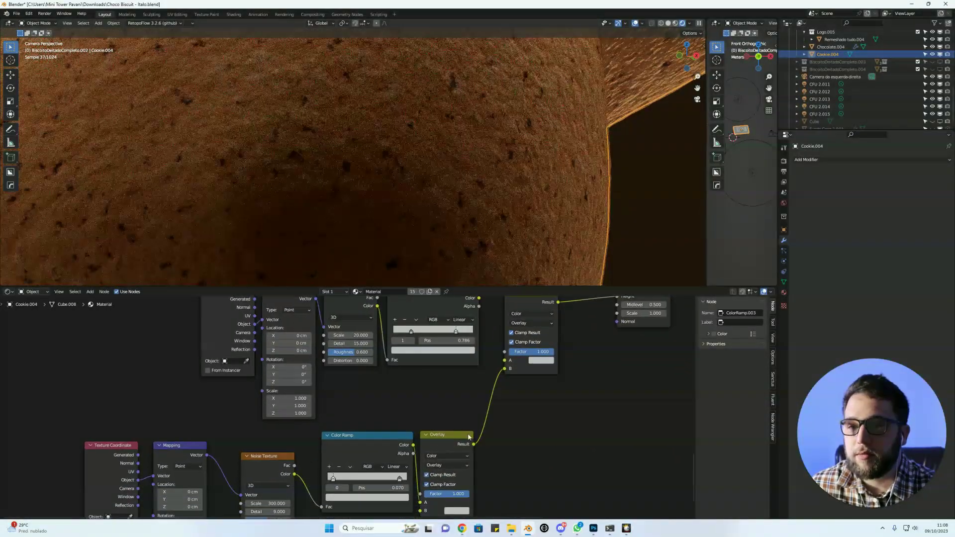
click(400, 481)
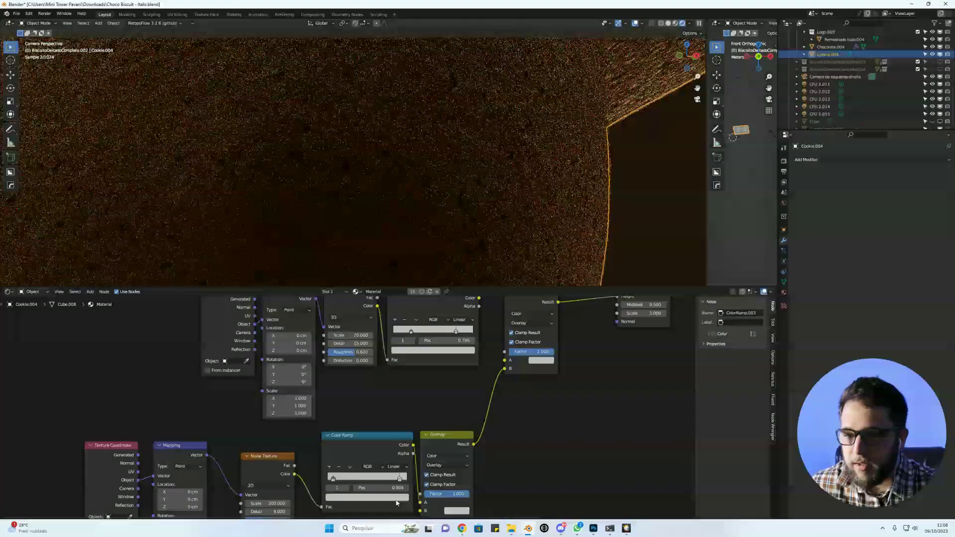
click(388, 497)
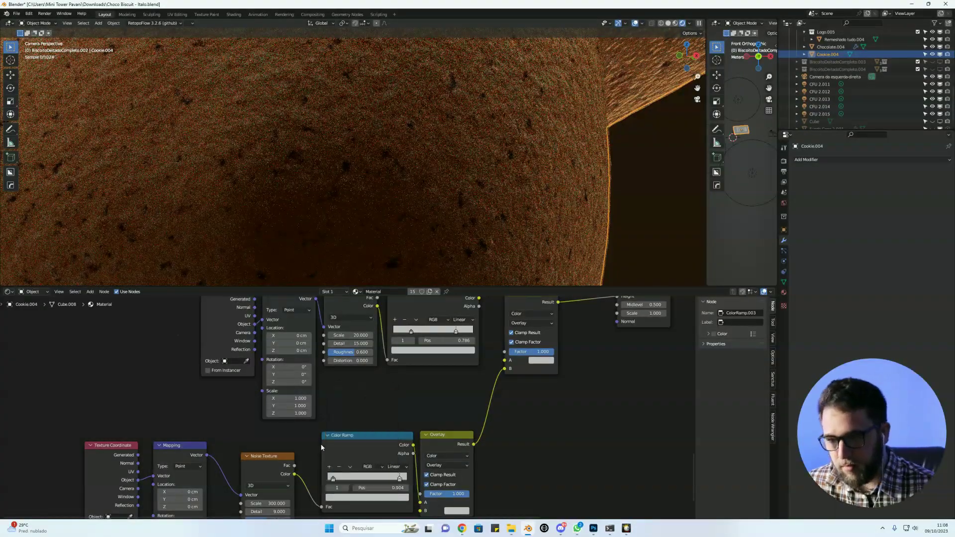
click(354, 482)
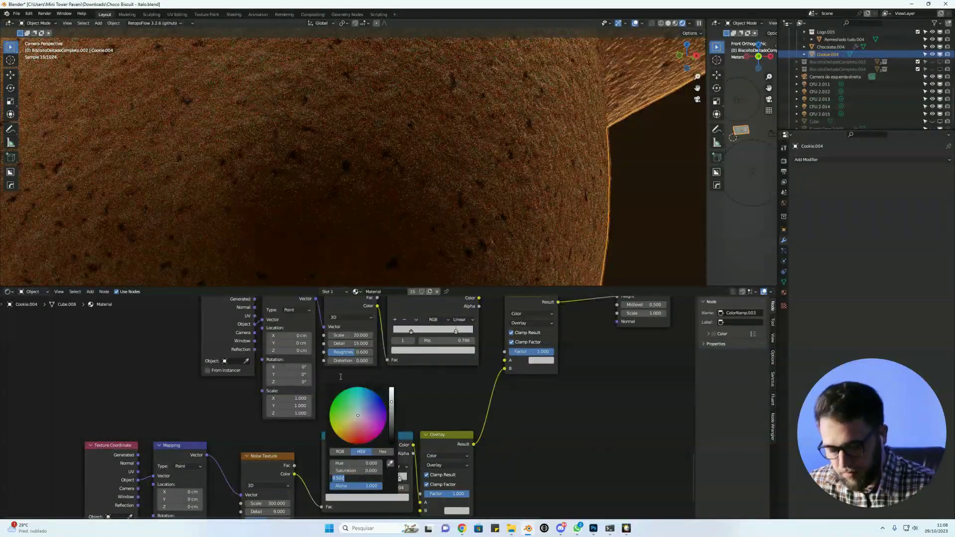
key(Return)
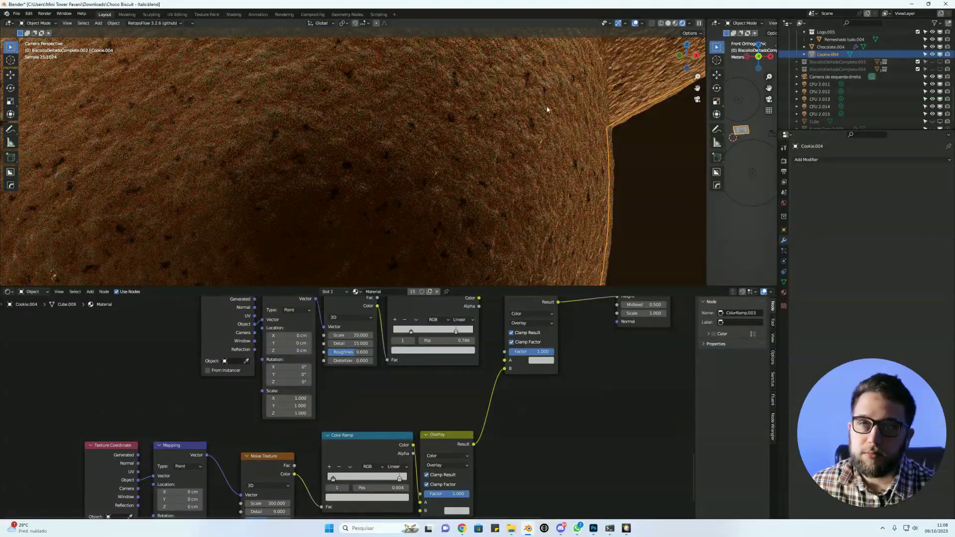
Connect the upper Color Ramp's Color output to the Overlay node's A input.
scroll(547, 109, down, 10)
middle_drag(528, 142, 569, 109)
scroll(542, 106, up, 5)
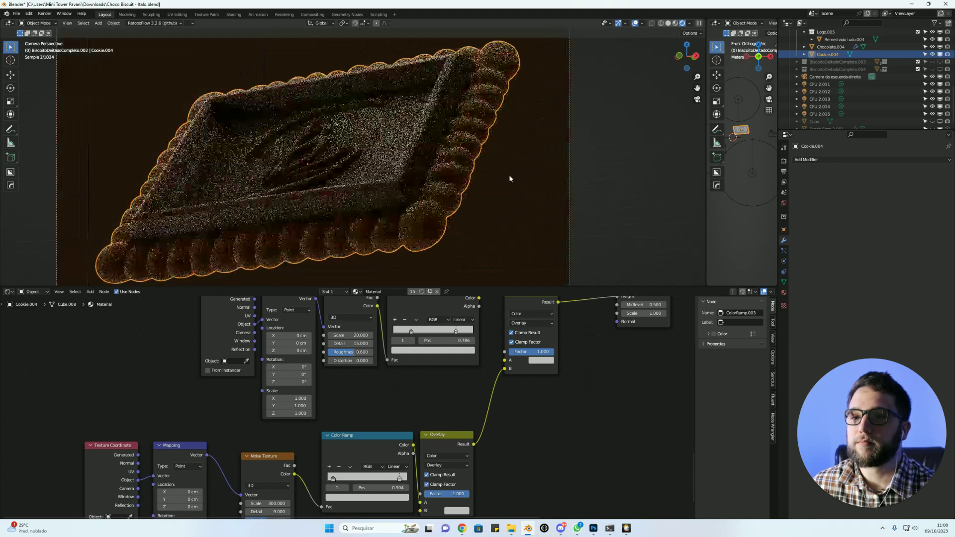
shift+middle_drag(510, 178, 620, 142)
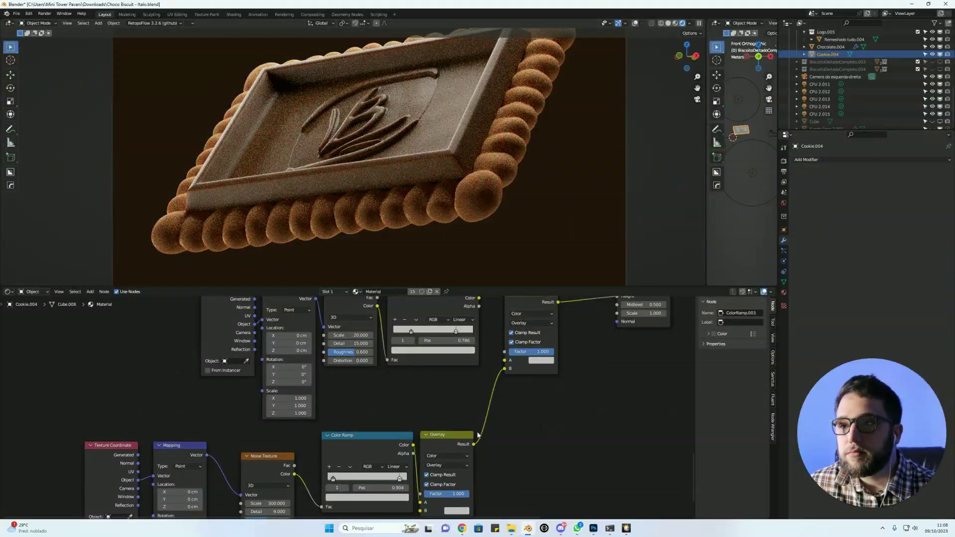
drag(479, 298, 491, 331)
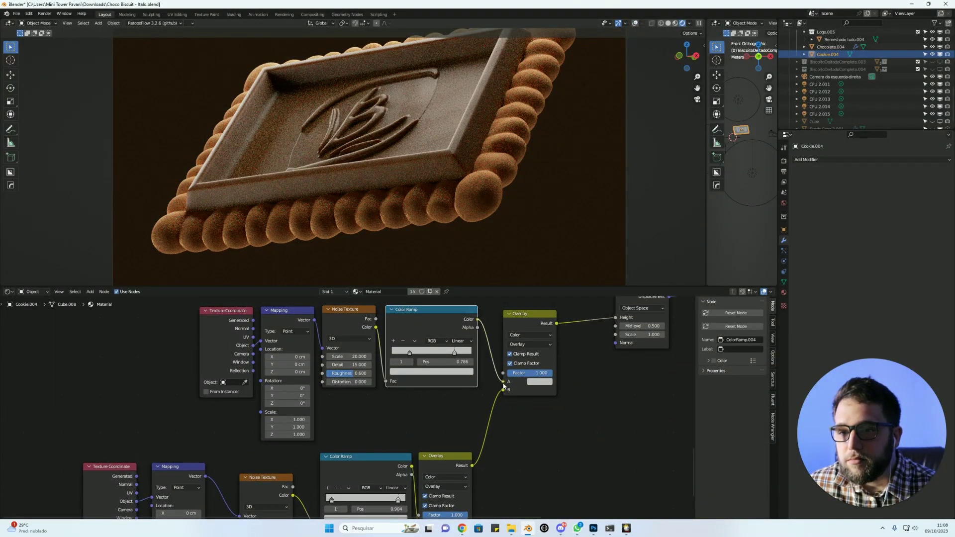
drag(504, 385, 504, 382)
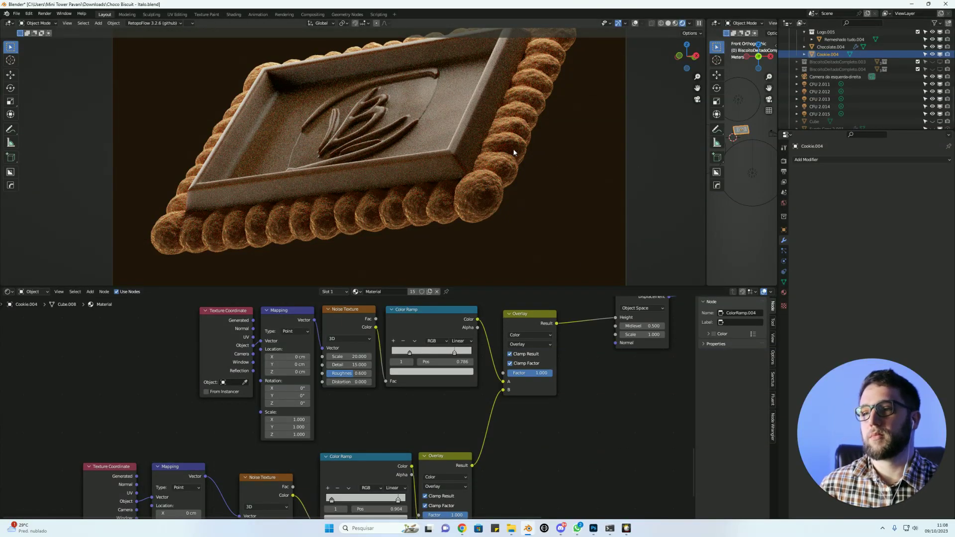
middle_drag(563, 90, 439, 169)
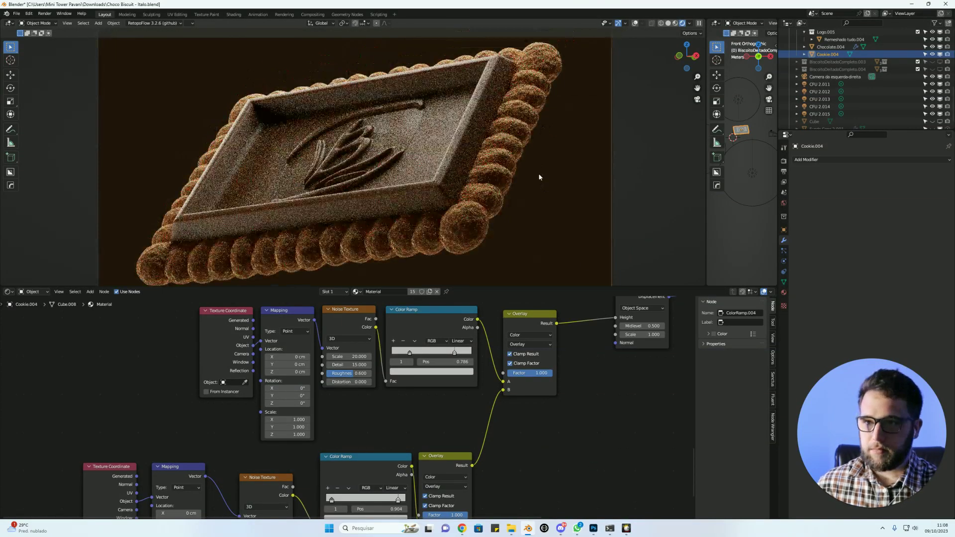
Set the Chocolate material's Principled BSDF Roughness to 0.270, then reselect Cookie.004.
click(450, 158)
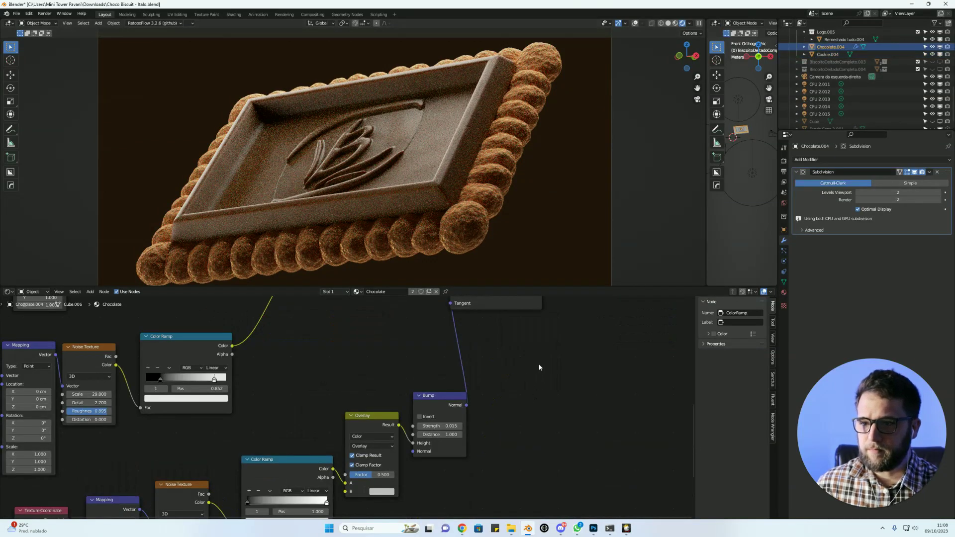
scroll(547, 368, down, 4)
scroll(572, 383, up, 6)
middle_drag(591, 396, 617, 419)
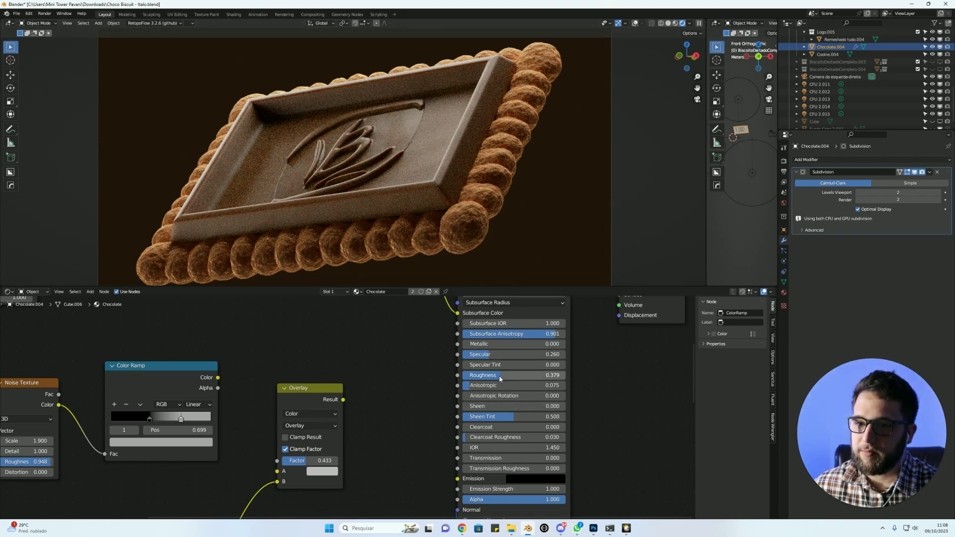
drag(491, 379, 482, 379)
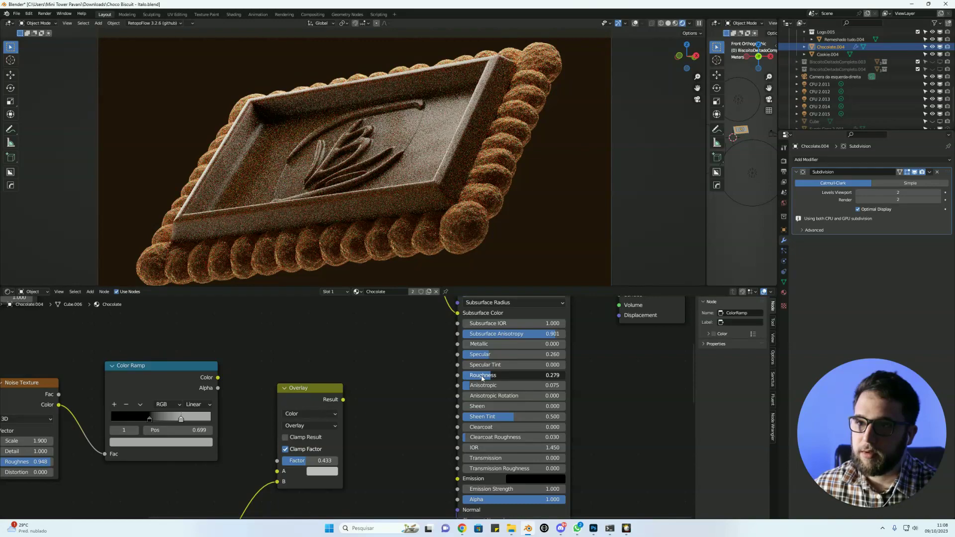
drag(483, 379, 471, 378)
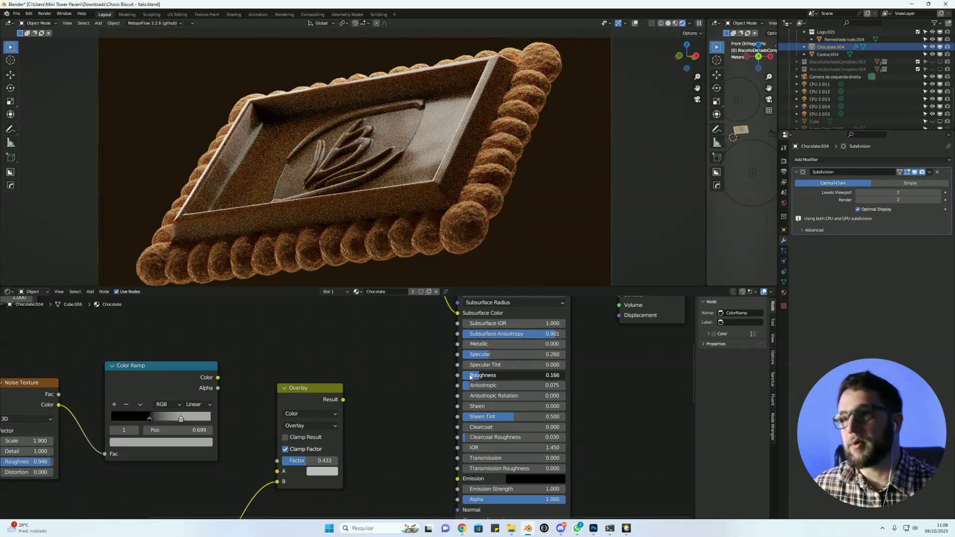
drag(471, 378, 482, 376)
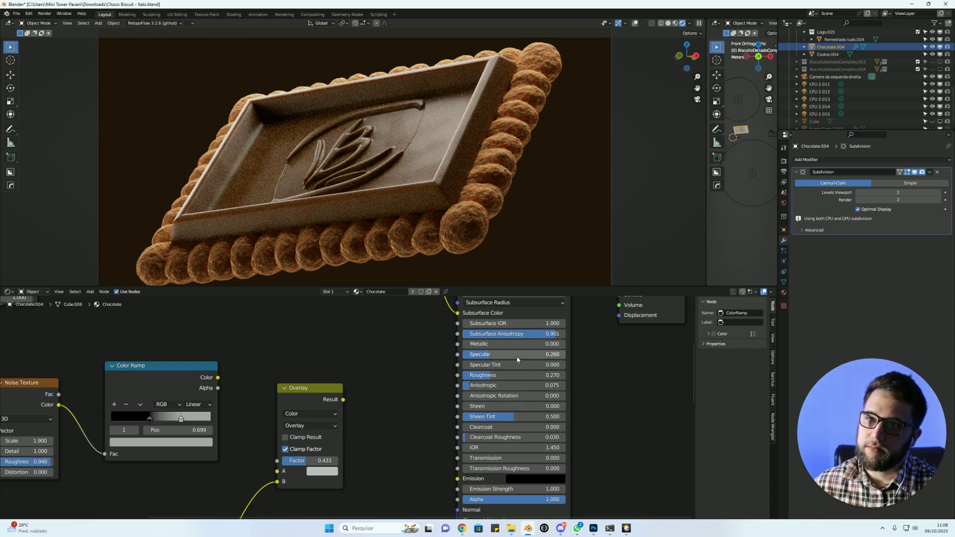
click(540, 59)
key(Home)
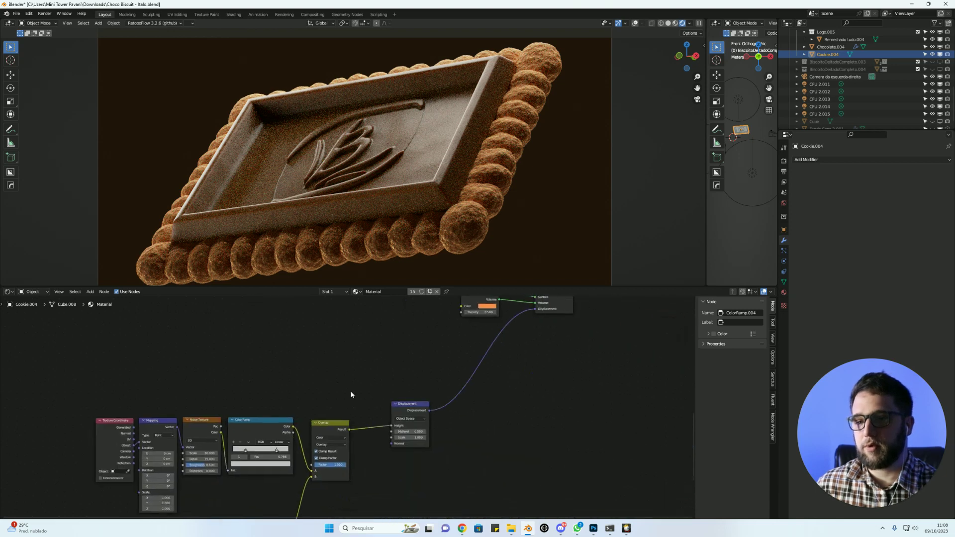
Set the cookie's Displacement node Scale to 0.6 and reselect Chocolate.004.
scroll(449, 415, up, 3)
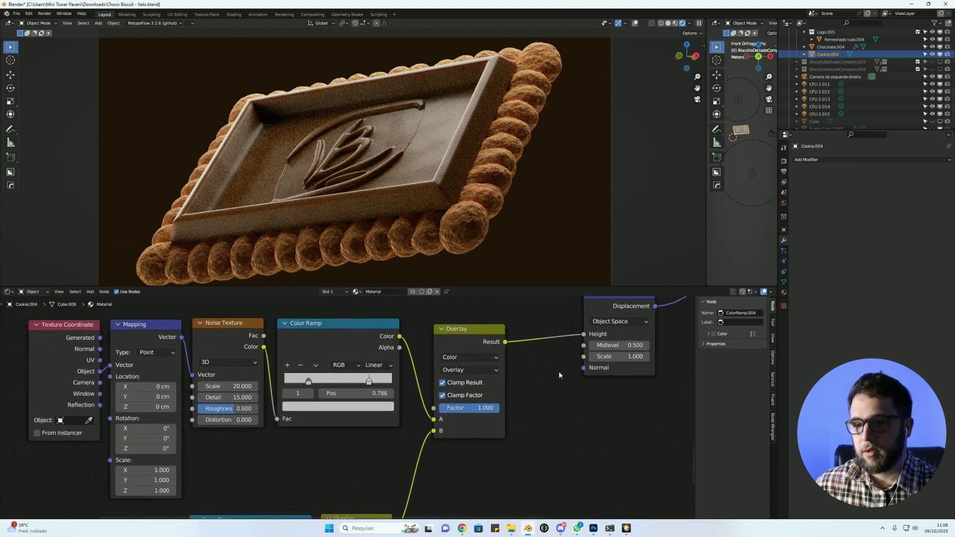
key(BackSpace)
text(.6)
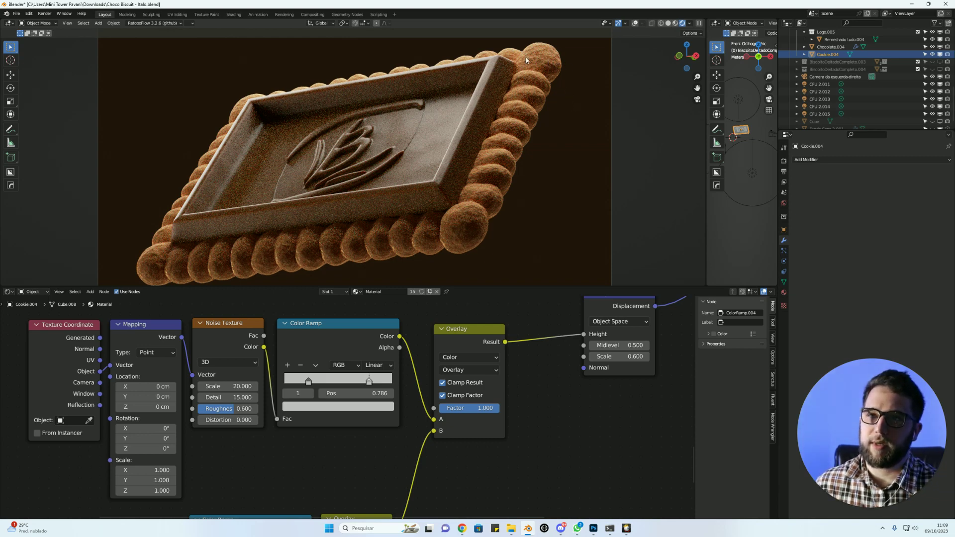
click(449, 149)
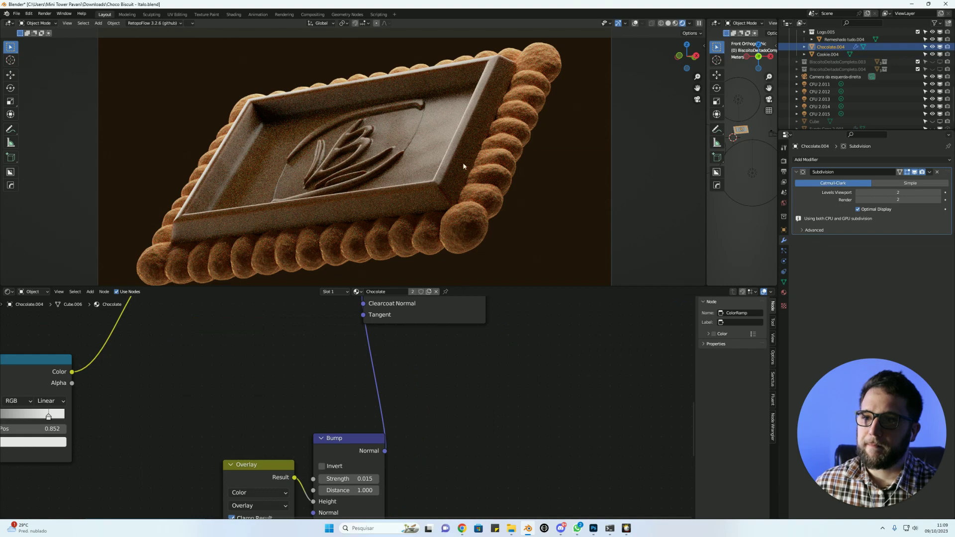
Draw a Ctrl+B render border covering only the biscuit's lower rim.
shift+scroll(489, 364, down, 5)
shift+scroll(518, 366, up, 5)
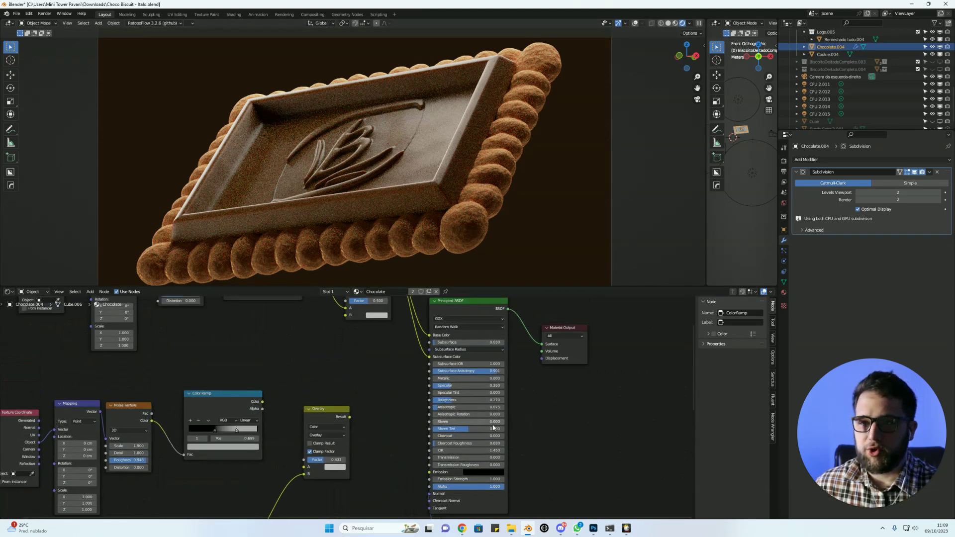
shift+scroll(440, 405, up, 5)
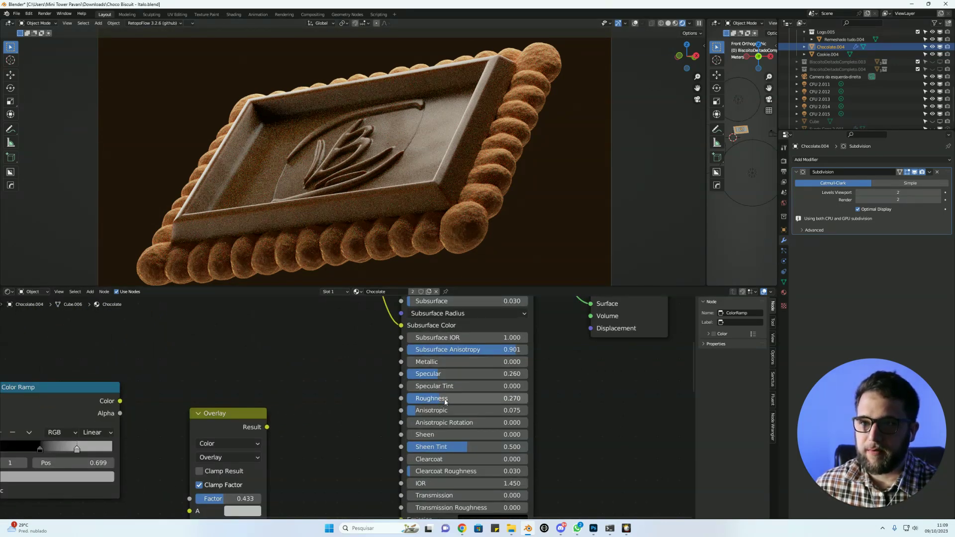
scroll(534, 408, down, 2)
scroll(569, 417, down, 3)
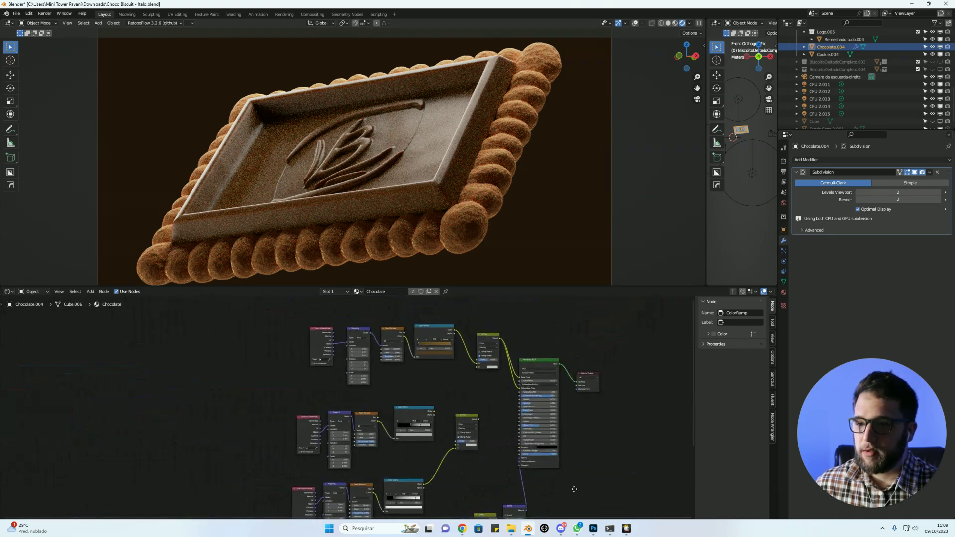
scroll(575, 450, up, 1)
scroll(420, 386, down, 2)
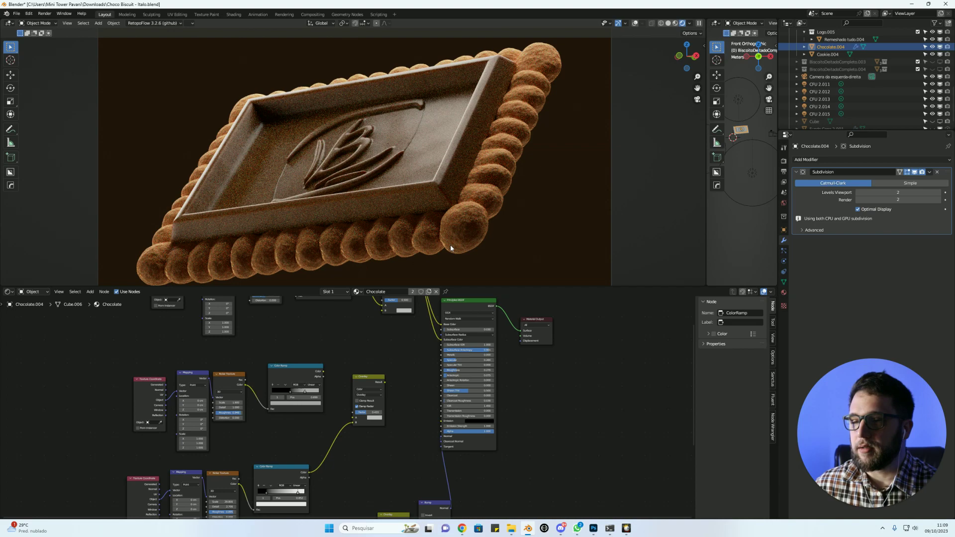
scroll(505, 173, down, 1)
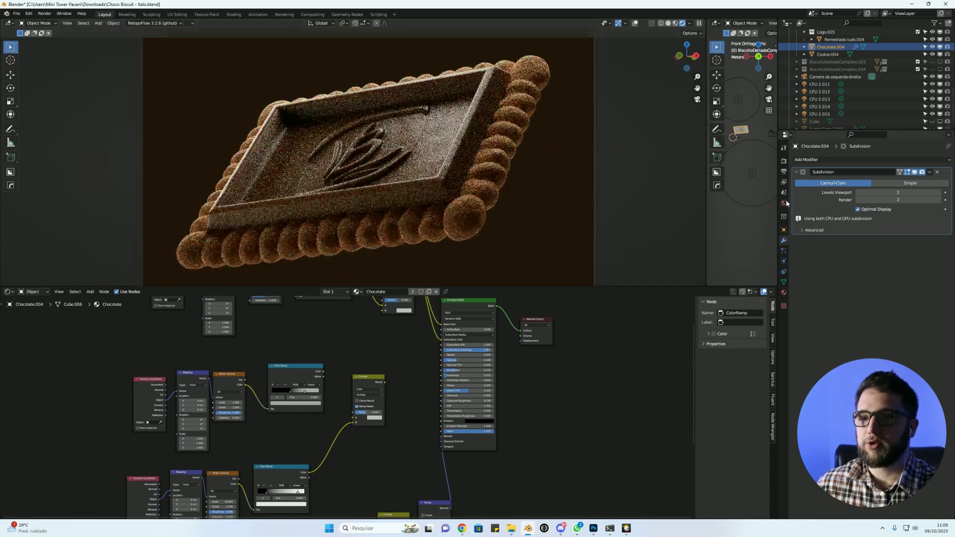
key(ctrl+b)
drag(576, 168, 115, 287)
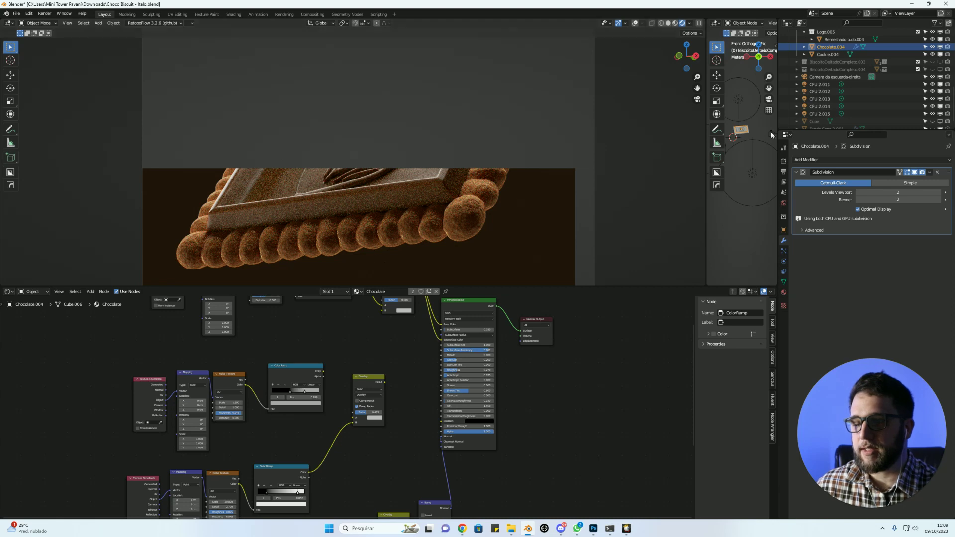
click(821, 92)
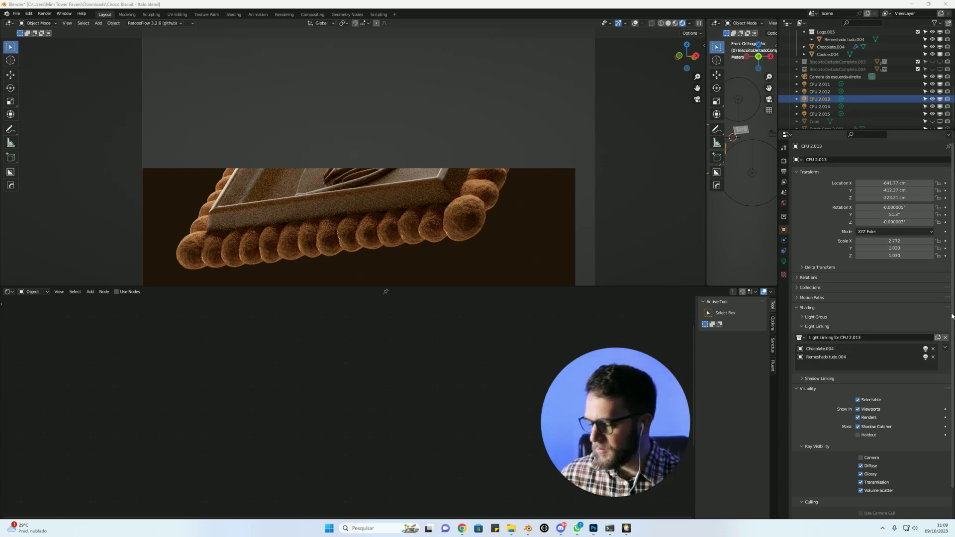
Unlink the light-linking collection from CFU 2.013, then hide and show it to judge its contribution.
click(945, 338)
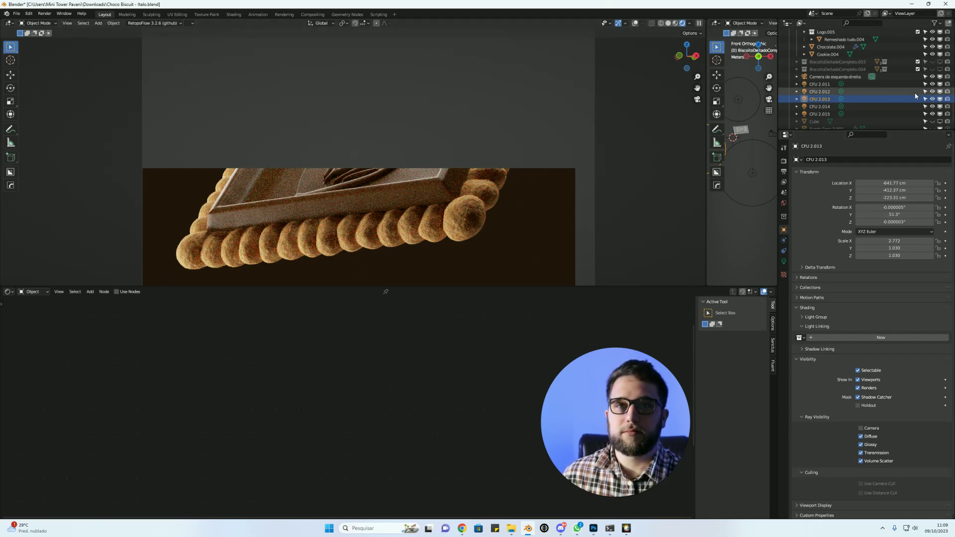
click(932, 99)
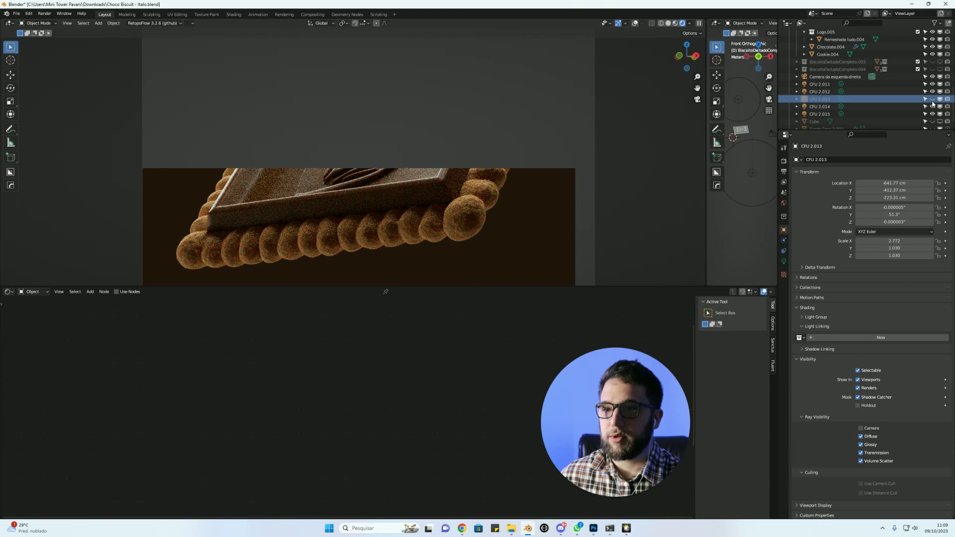
click(933, 99)
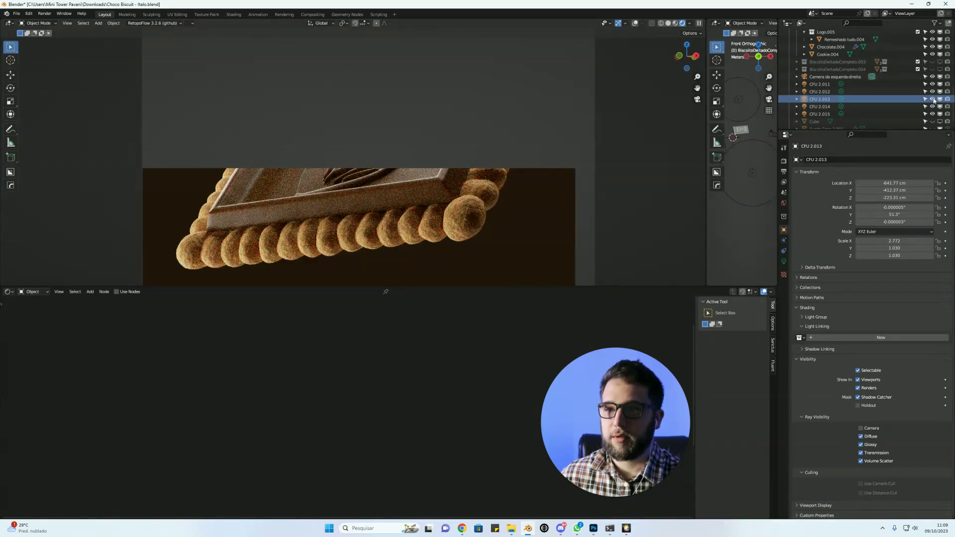
Hide and show CFU 2.012 to judge its contribution, then select and deselect it.
click(933, 91)
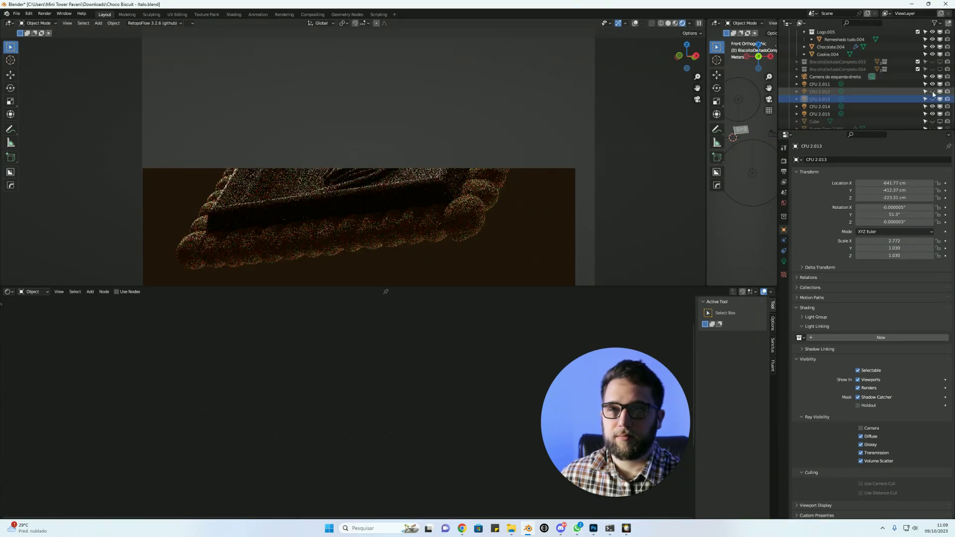
click(933, 91)
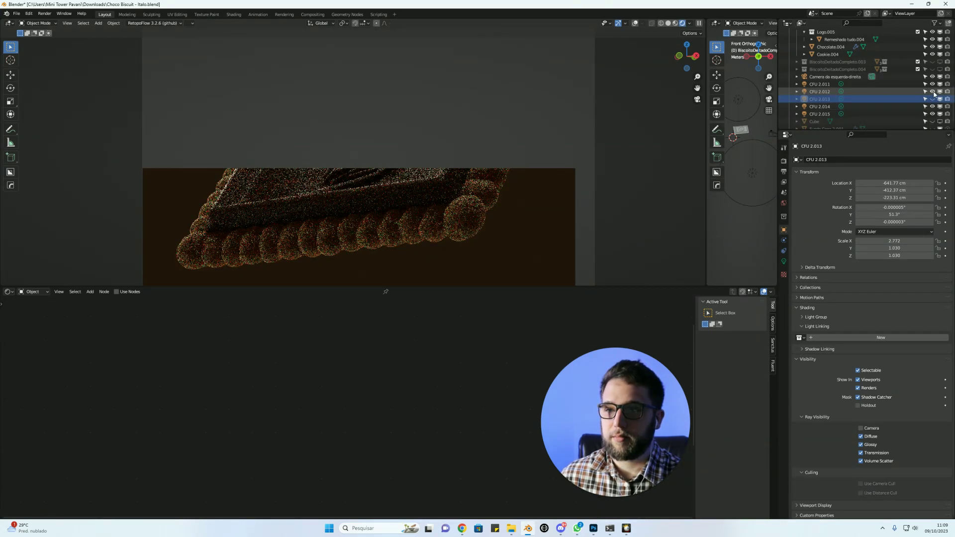
click(834, 92)
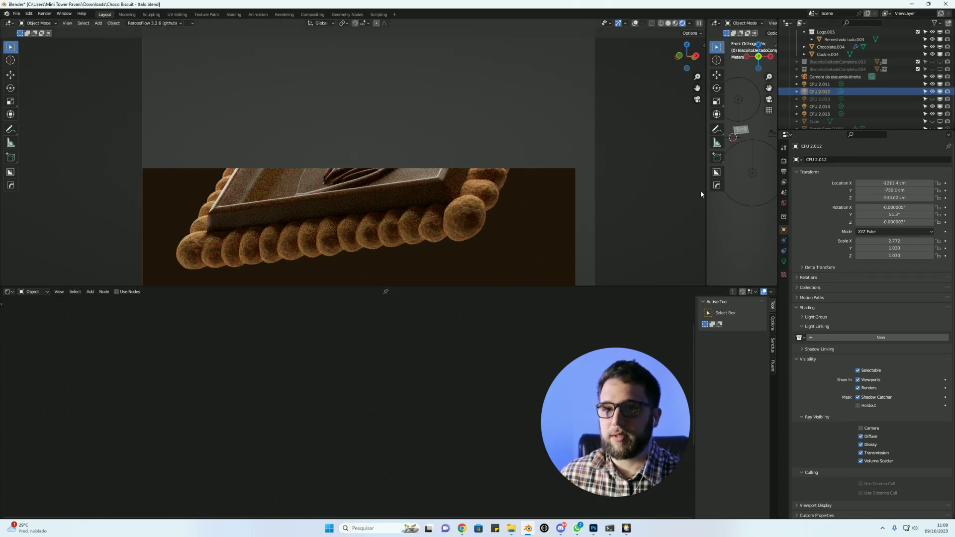
mouse_move(705, 193)
mouse_down()
mouse_move(710, 215)
mouse_move(527, 213)
mouse_up()
Enlarge the second front-orthographic view and hide then restore CFU 2.012 and CFU 2.011 to compare.
mouse_move(682, 133)
middle_down()
mouse_move(634, 171)
mouse_move(662, 192)
mouse_move(651, 190)
middle_up()
key(KP_1)
click(835, 93)
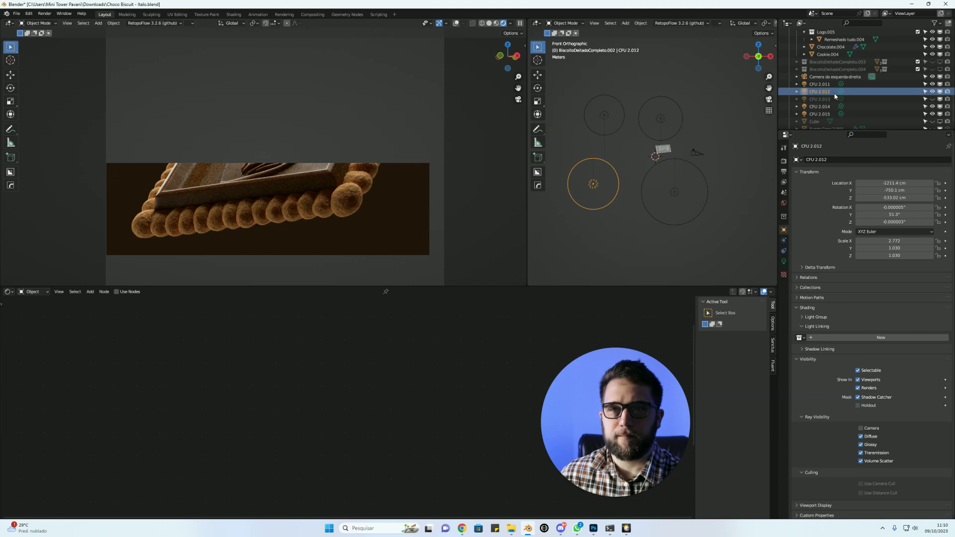
click(932, 91)
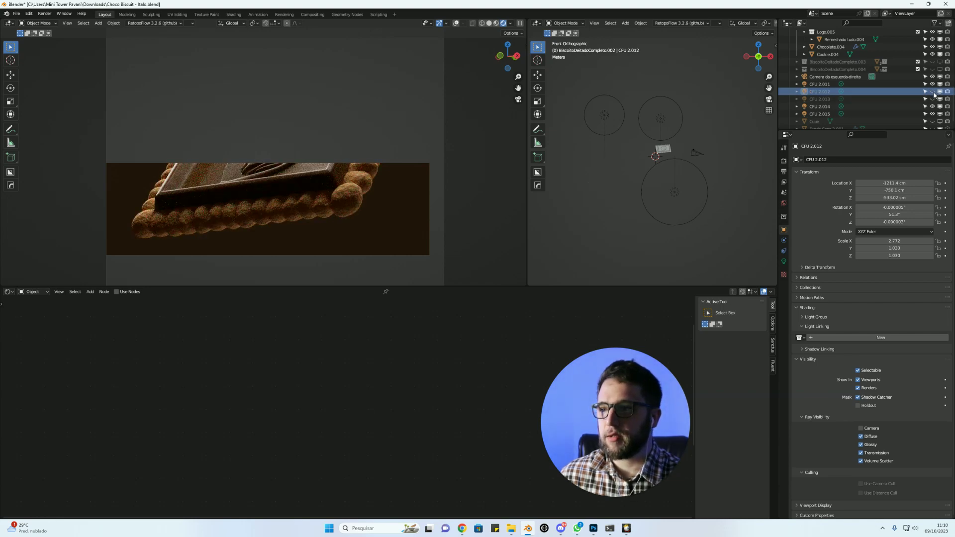
click(932, 84)
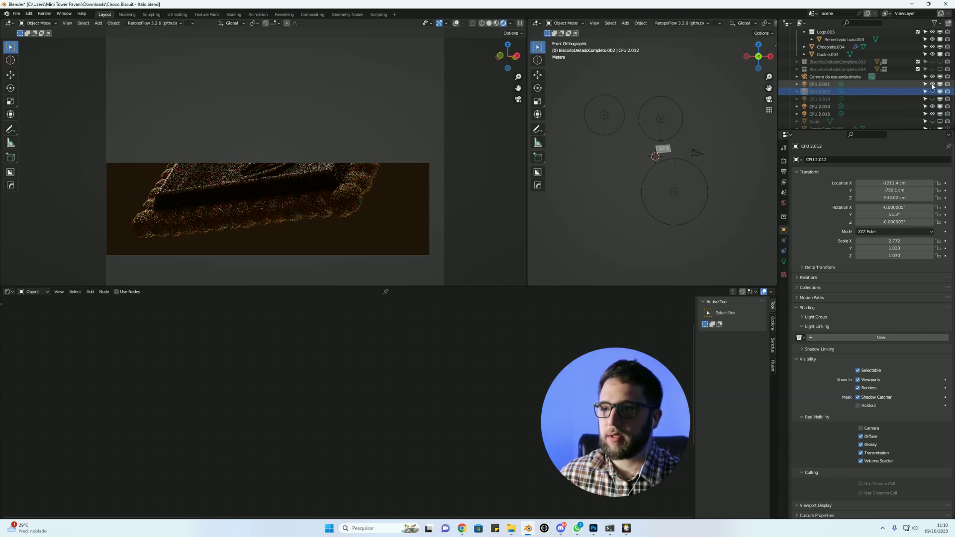
click(933, 84)
click(933, 99)
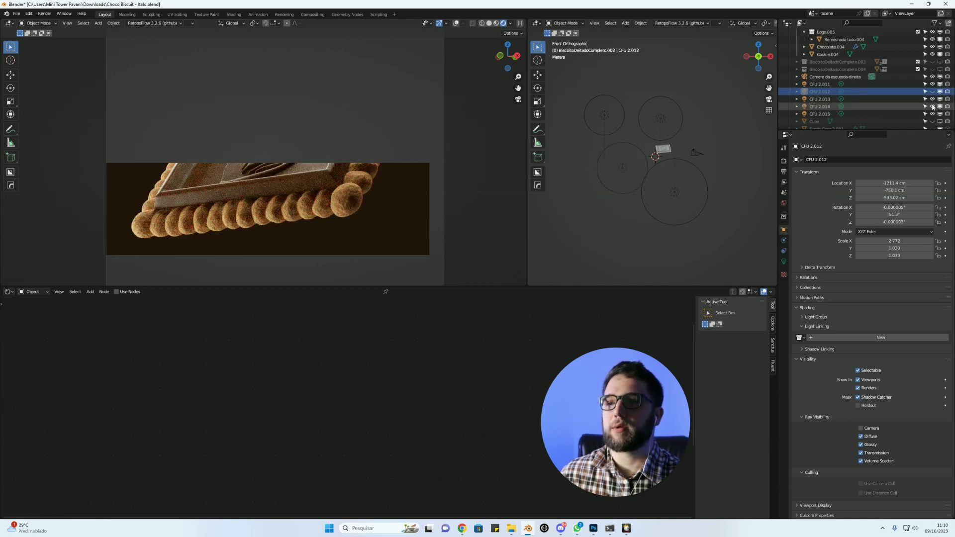
Trial-move CFU 2.013 in top view, undo it, and view the 7200 W and 3600 W light settings.
click(846, 99)
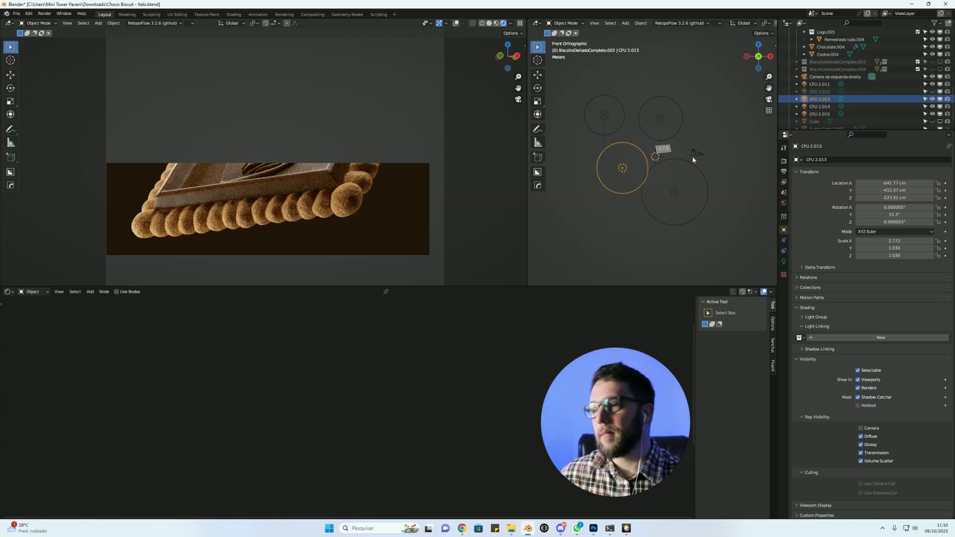
key(grave)
click(672, 124)
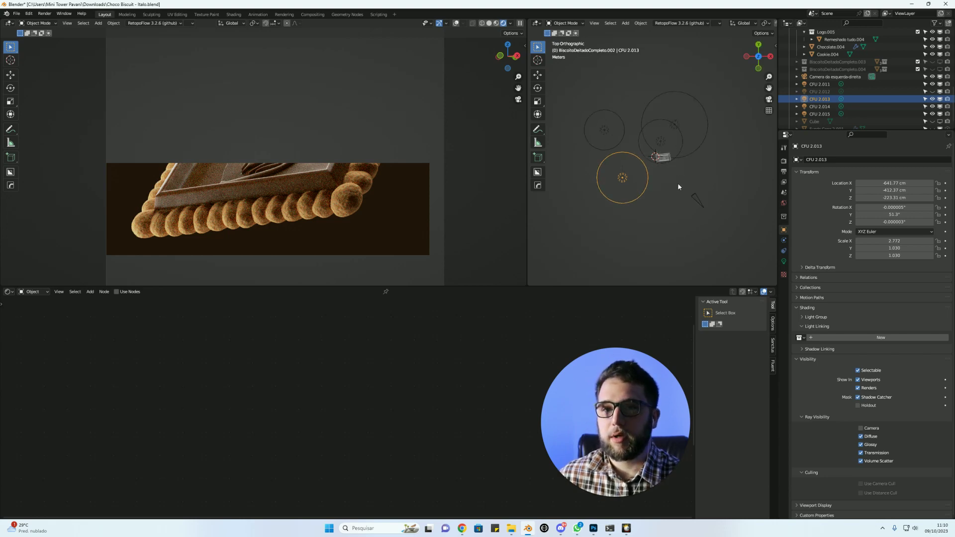
key(g)
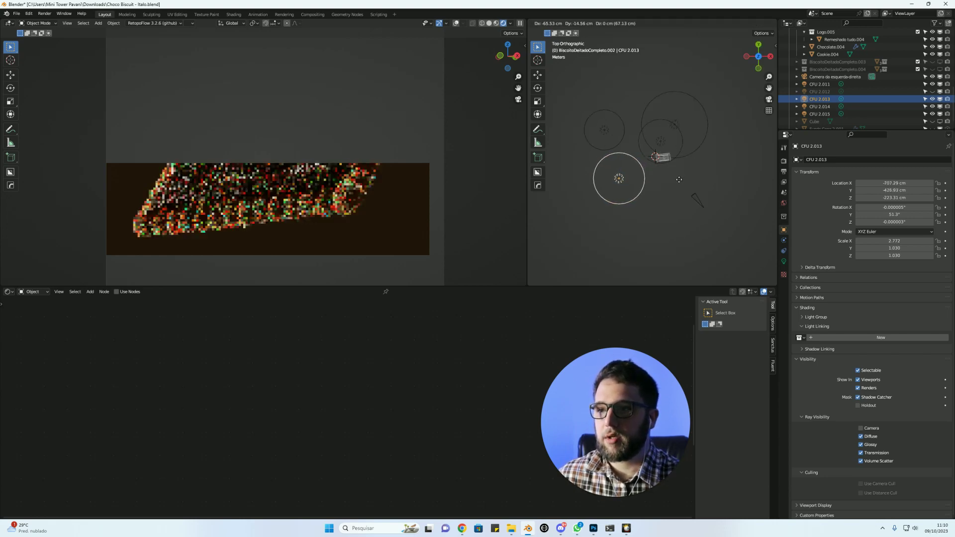
click(677, 184)
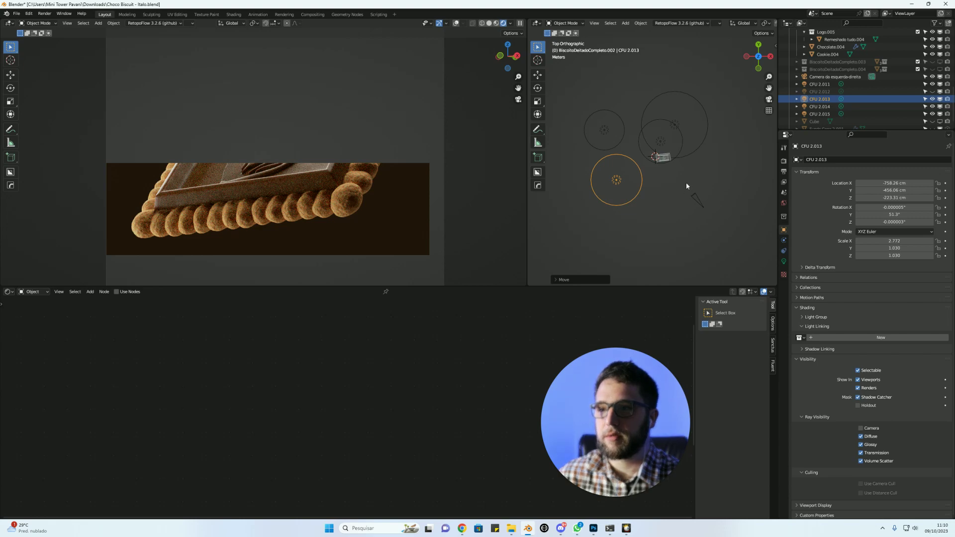
key(ctrl+z)
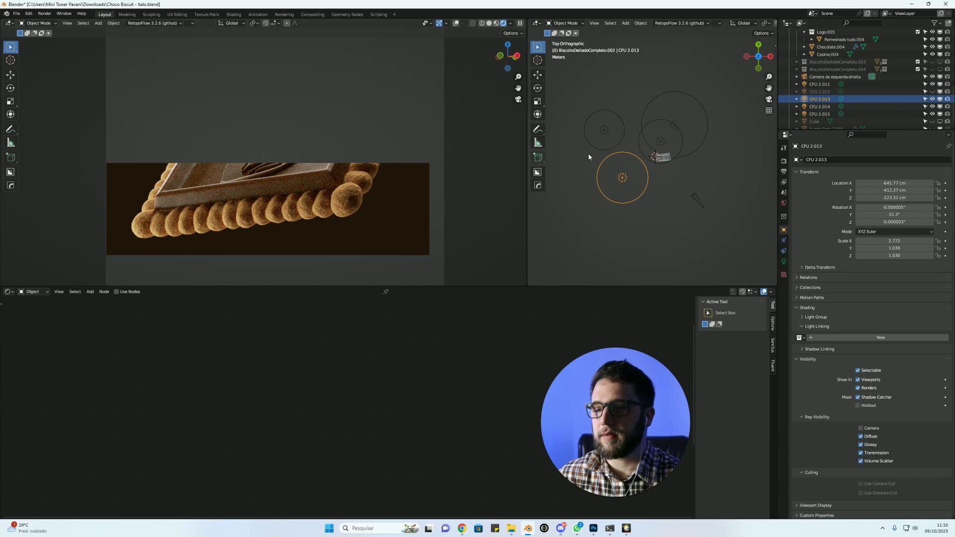
click(785, 261)
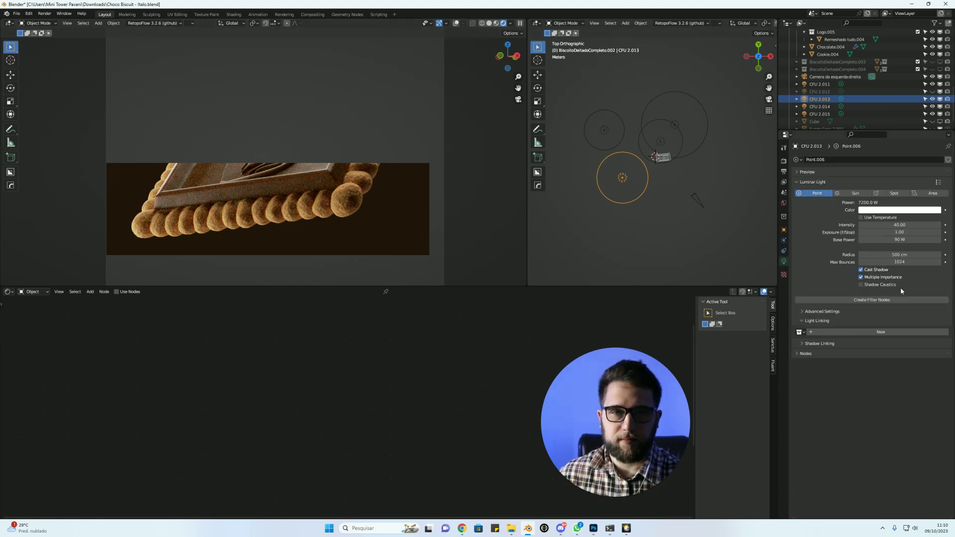
click(823, 92)
Switch off CFU 2.012 and toggle another light to compare the biscuit render.
click(941, 92)
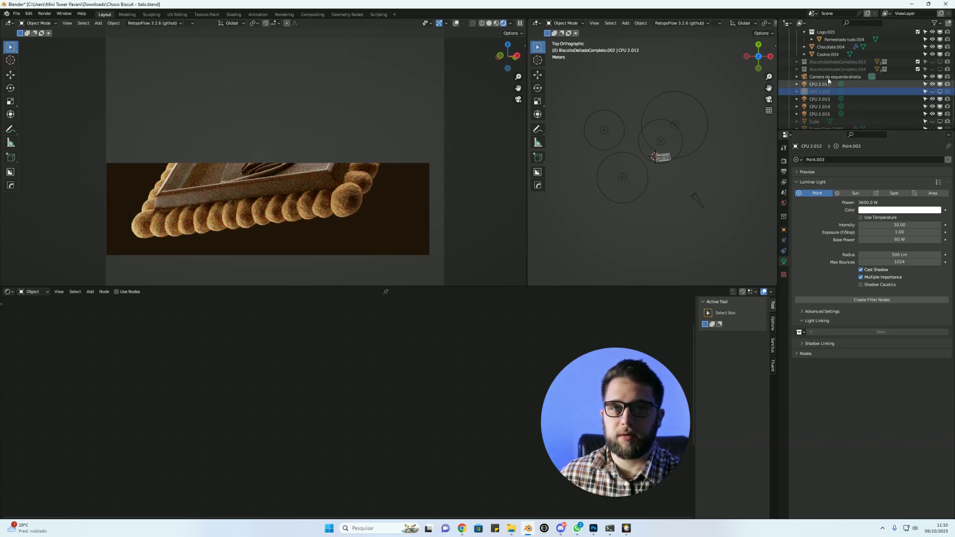
click(820, 99)
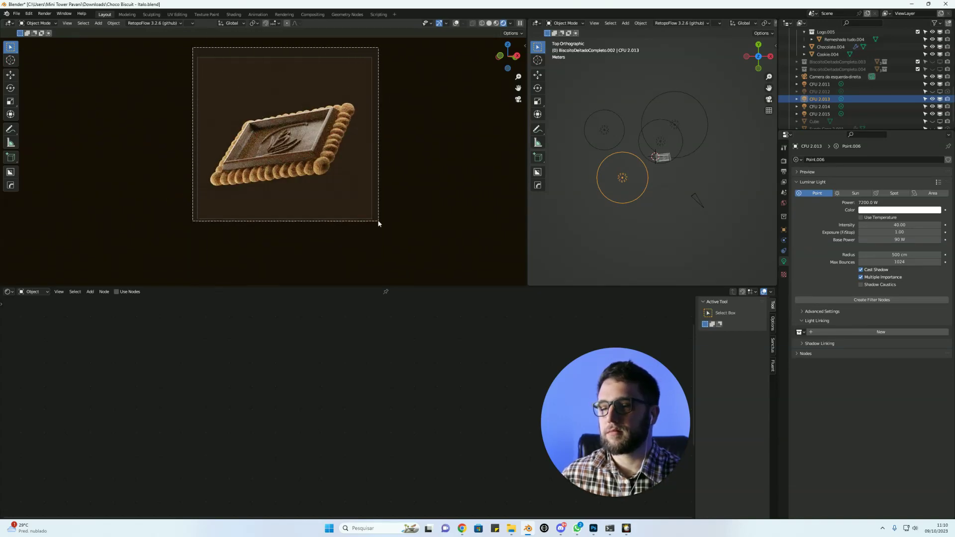
scroll(343, 168, up, 3)
scroll(369, 161, up, 2)
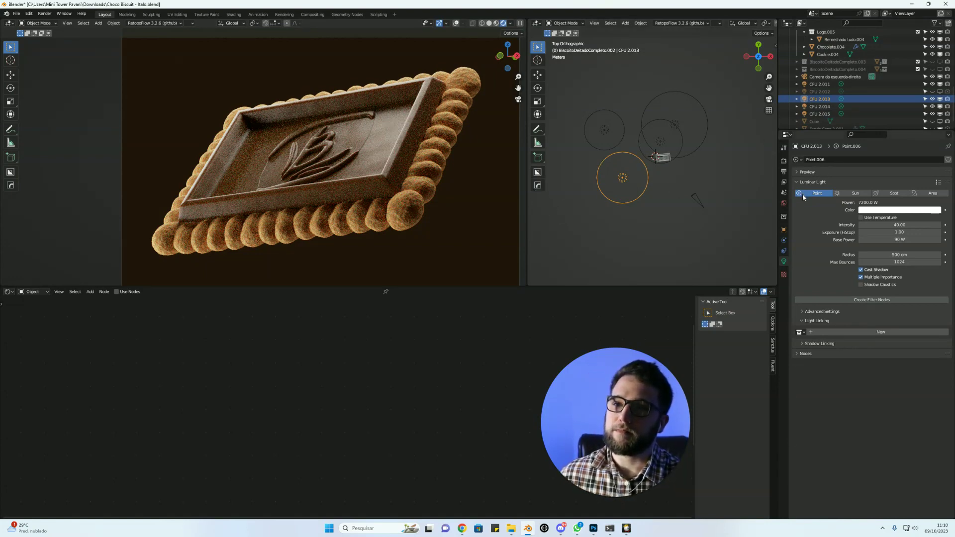
click(934, 115)
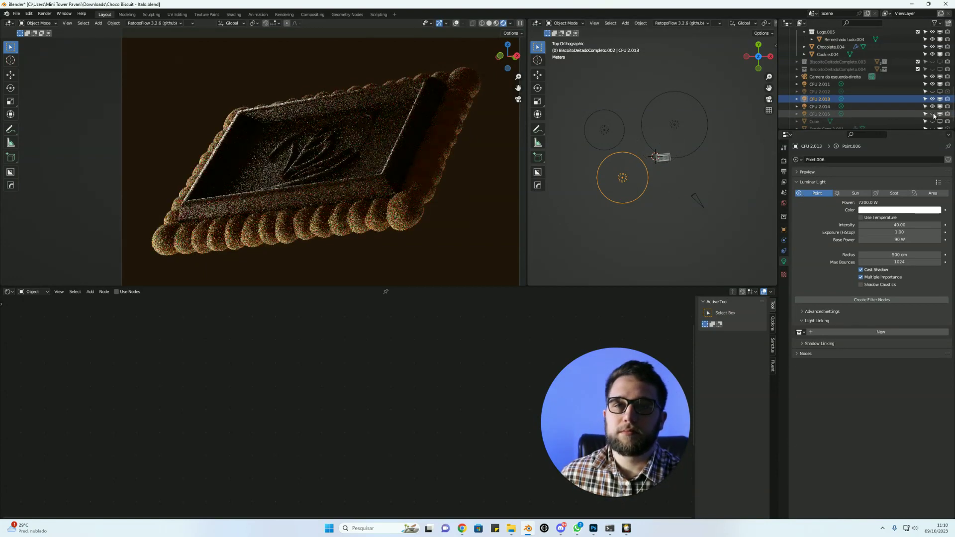
click(934, 115)
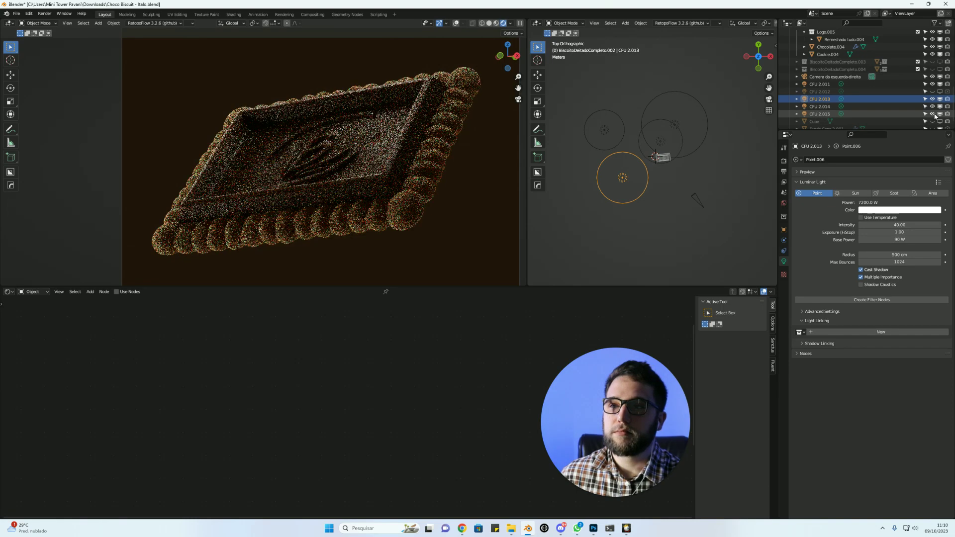
Hide and restore CFU 2.014 and CFU 2.011, then select CFU 2.014 (1200 W, 650 cm radius) and view through the camera.
click(933, 106)
click(933, 84)
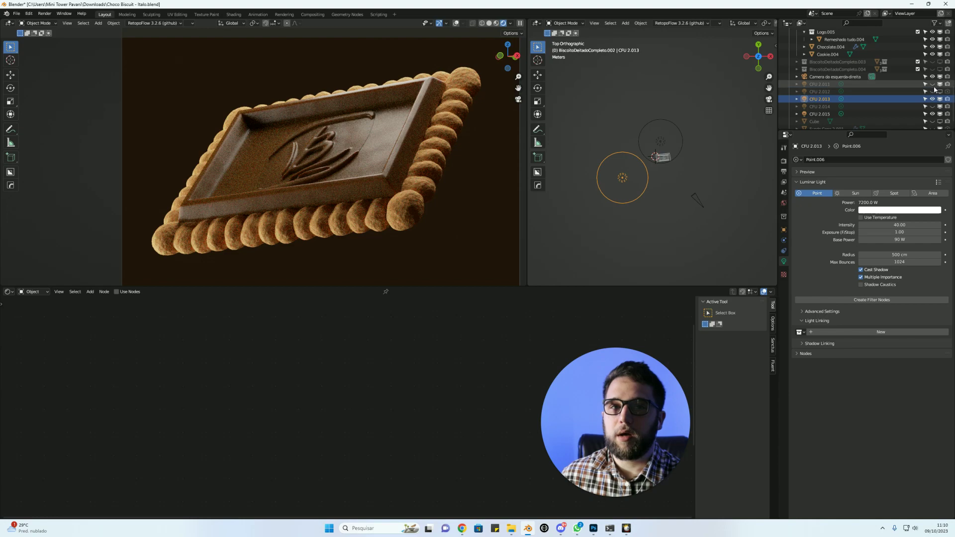
click(935, 85)
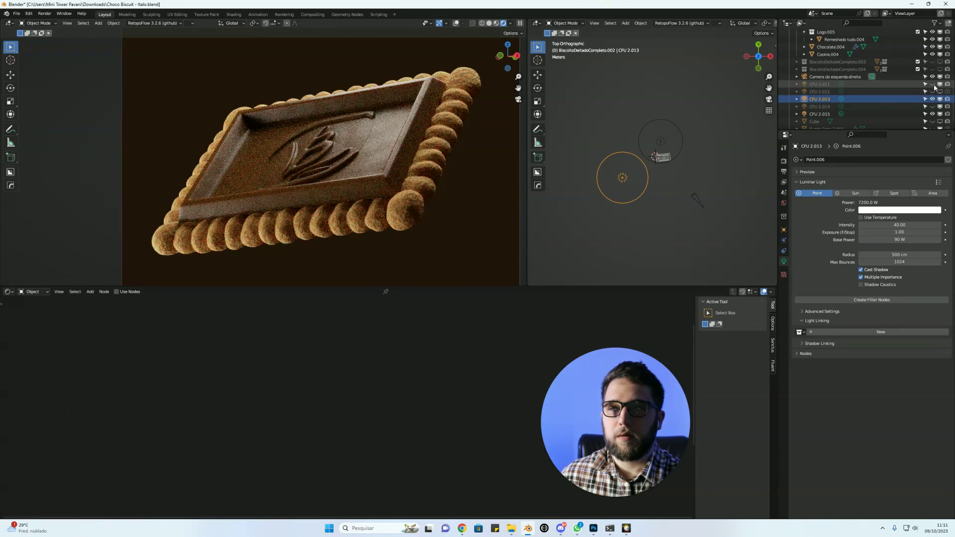
click(934, 84)
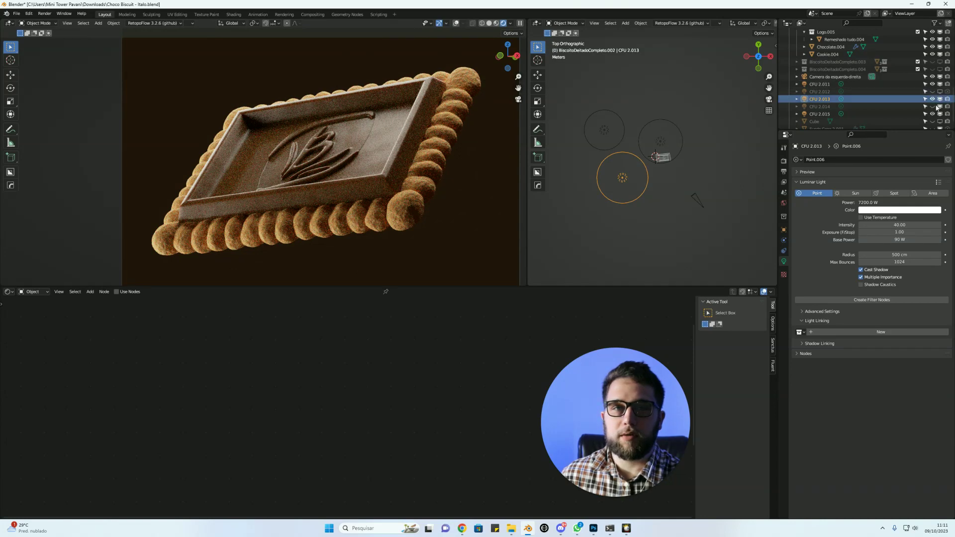
click(933, 106)
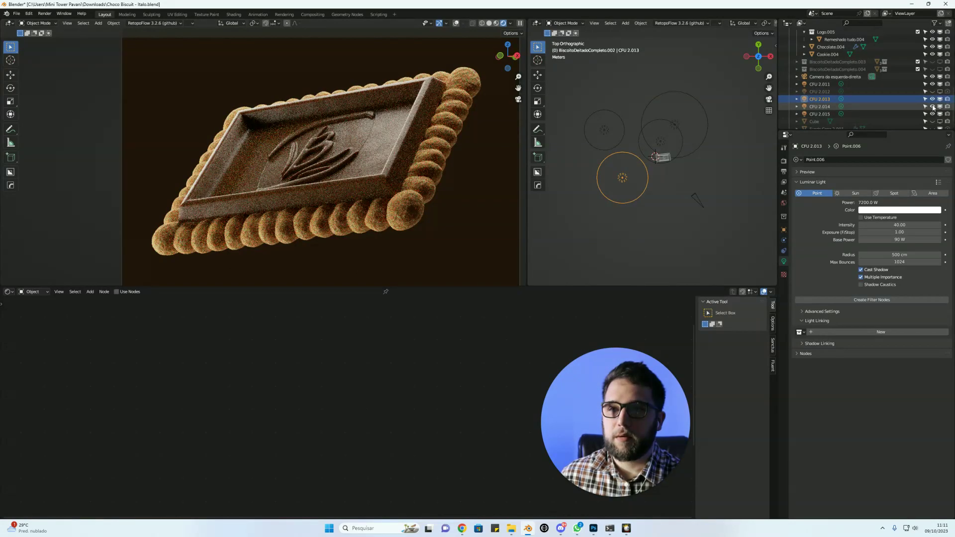
click(846, 106)
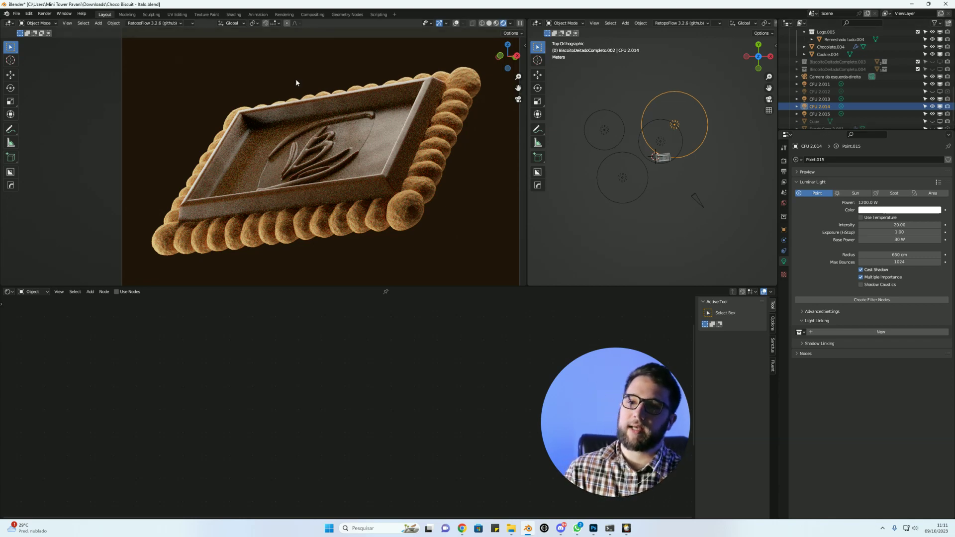
key(KP_0)
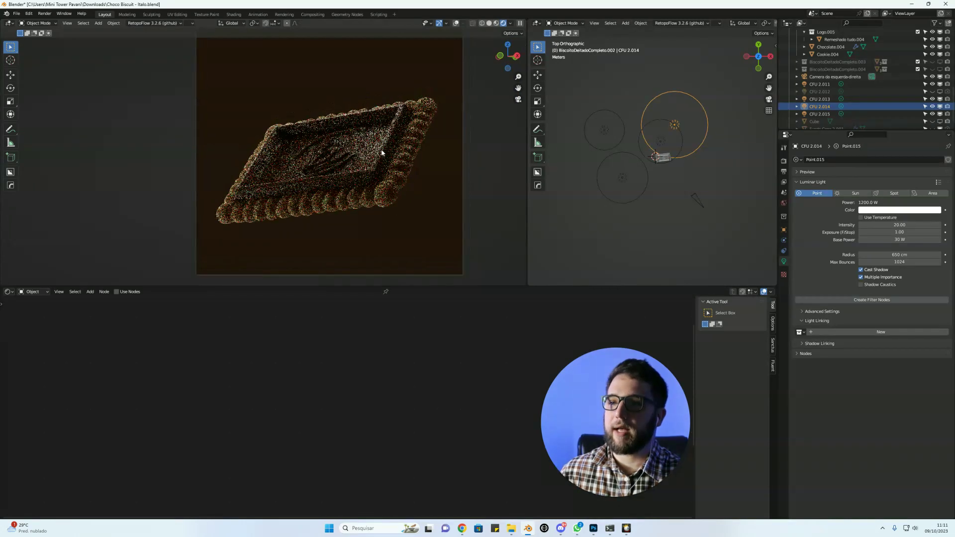
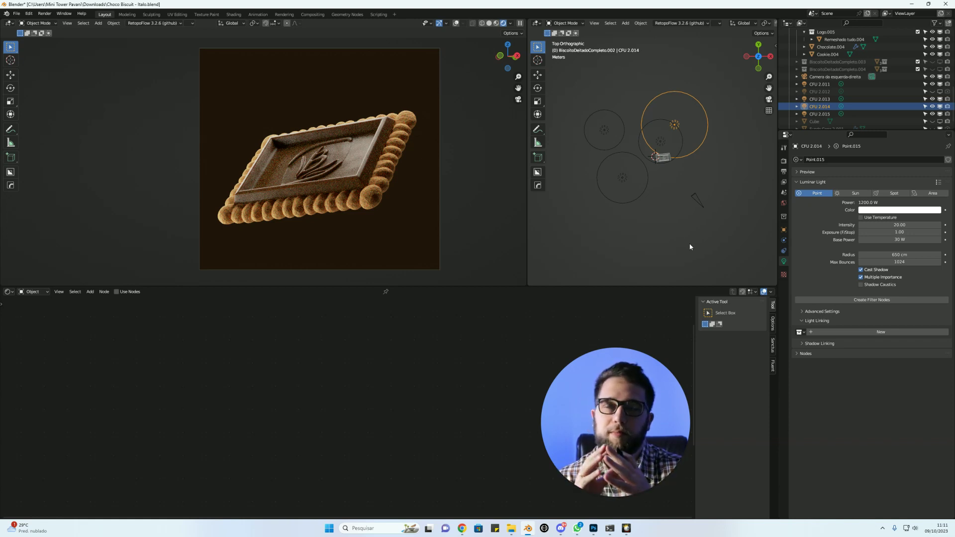
Add a plane mesh and scale it up into a large backdrop.
middle_drag(669, 196, 674, 67)
key(shift+a)
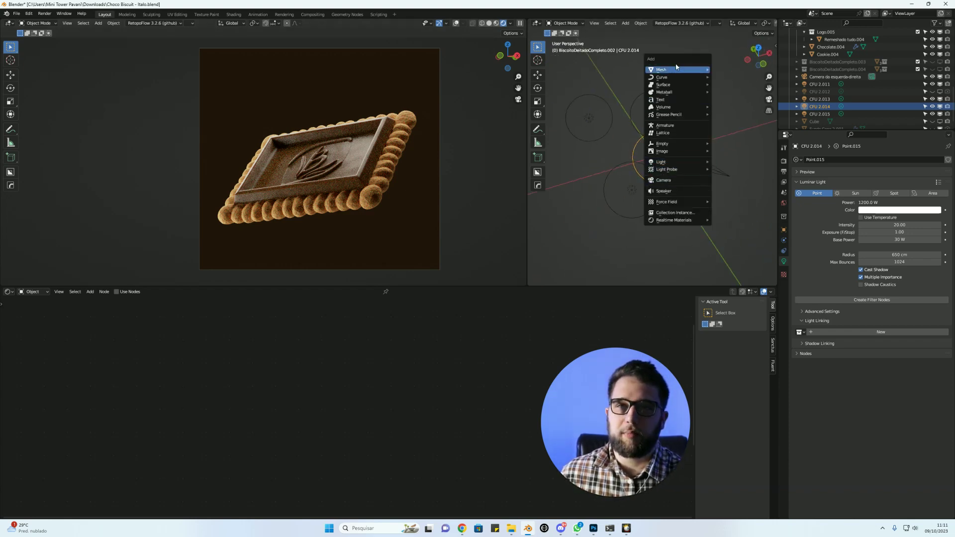
click(742, 72)
key(s)
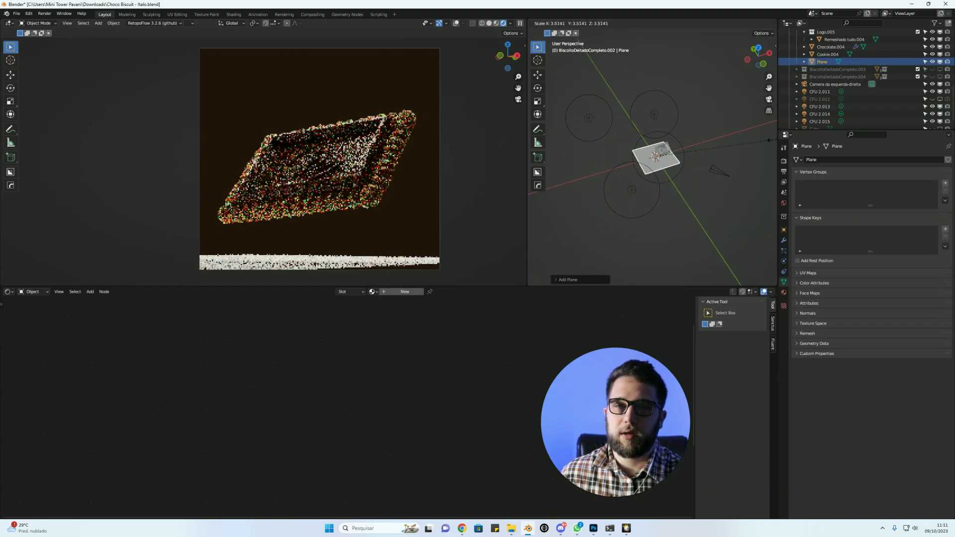
click(686, 173)
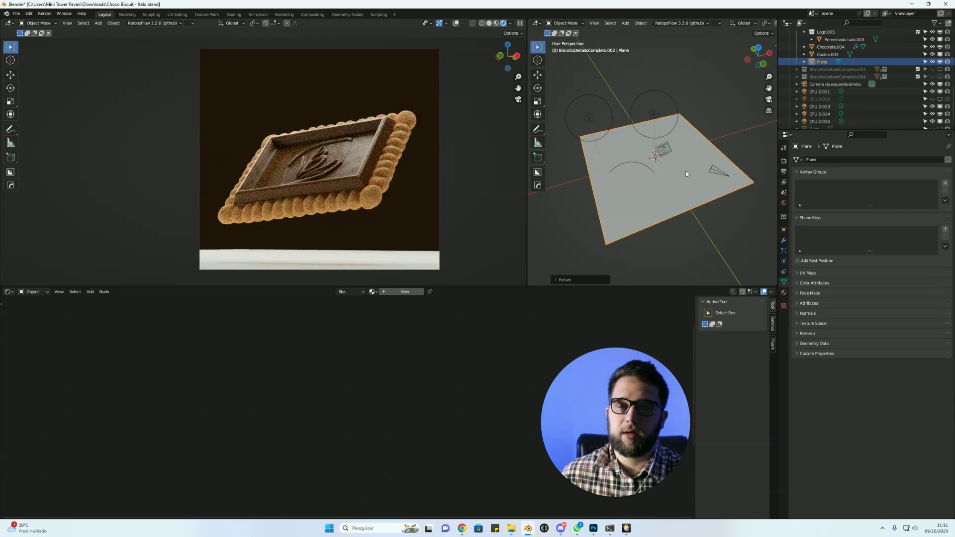
Move the plane back along Y and rotate it 90° on X to stand upright.
key(g)
click(636, 80)
text(rx)
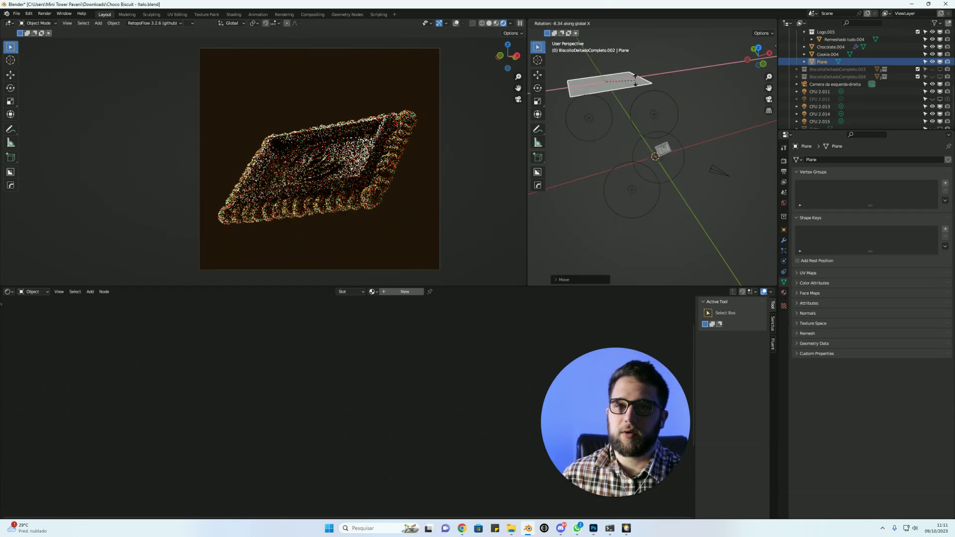
text(90)
key(Return)
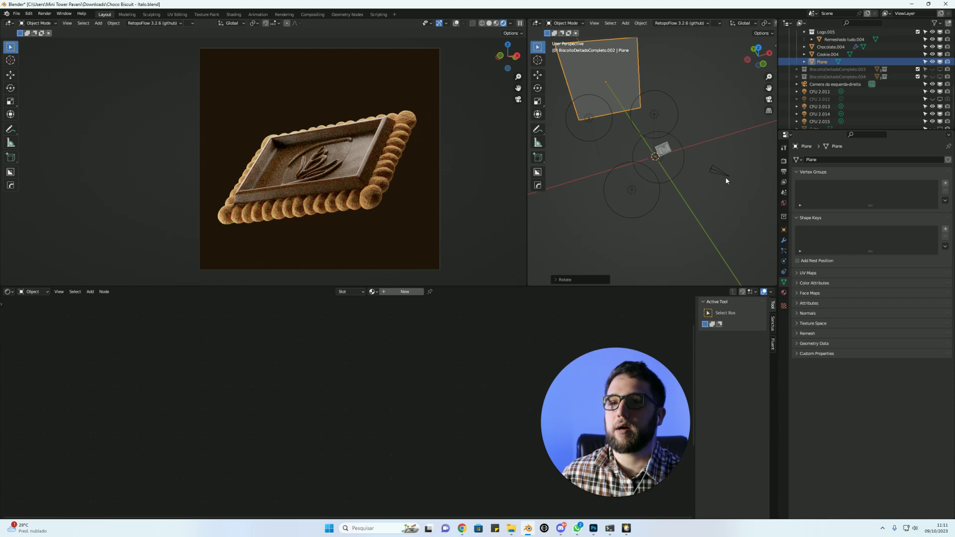
middle_drag(735, 177, 687, 165)
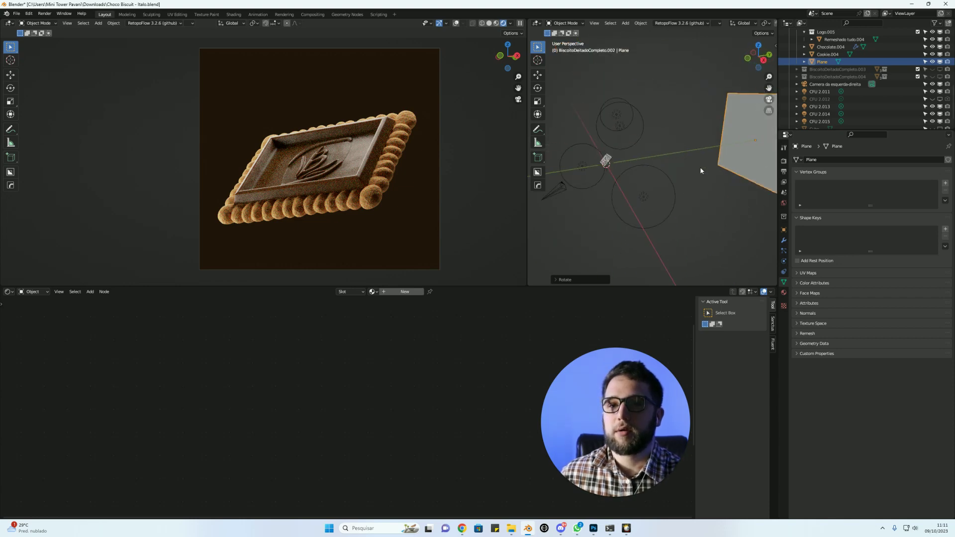
key(shift+a)
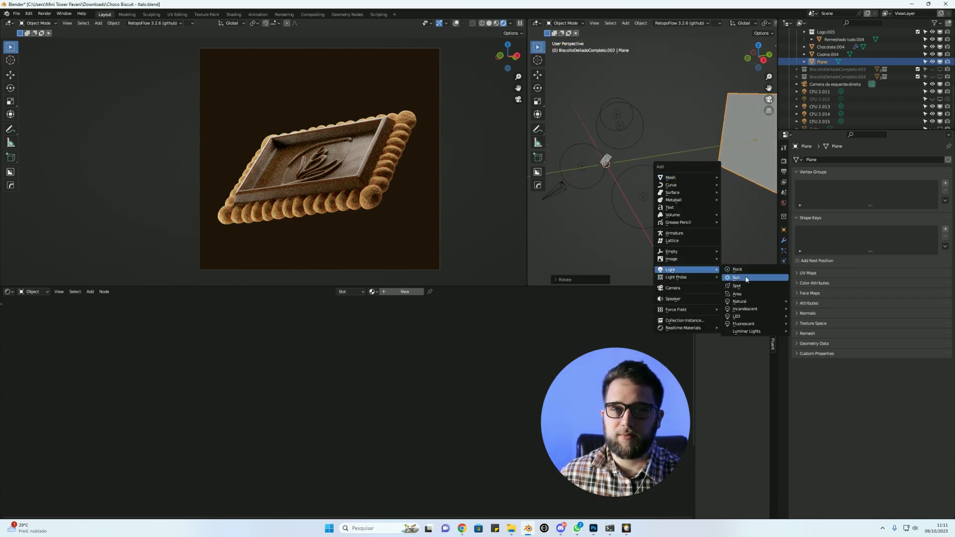
Add a point light and move it along Y beside the plane.
click(737, 269)
key(g)
key(y)
click(637, 166)
middle_drag(637, 167, 639, 198)
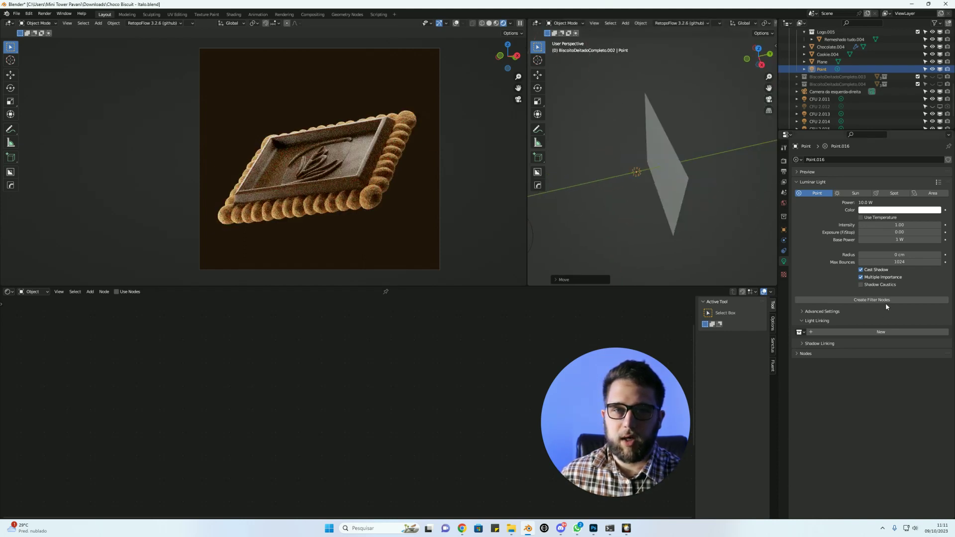
Set the point light's radius to 200 cm and intensity to 90.
text(200)
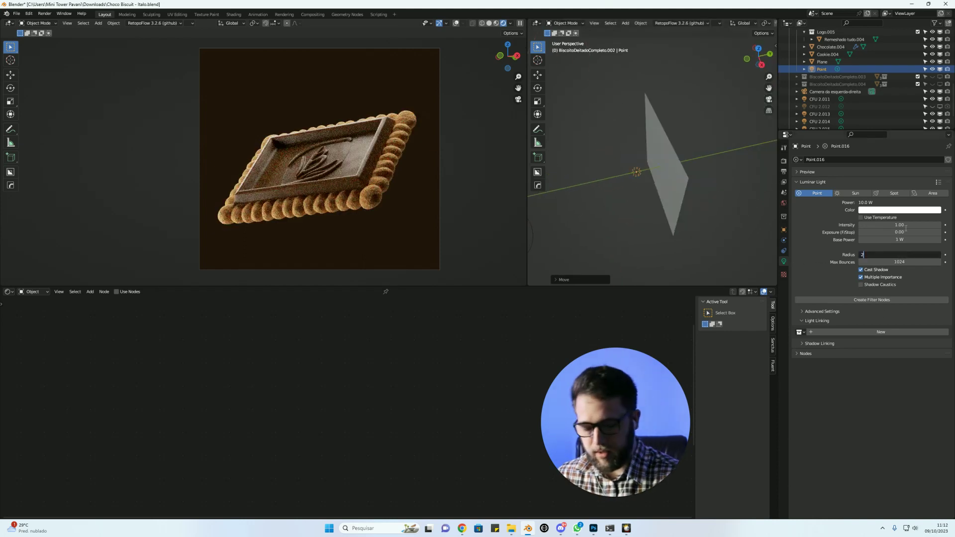
key(Return)
click(904, 224)
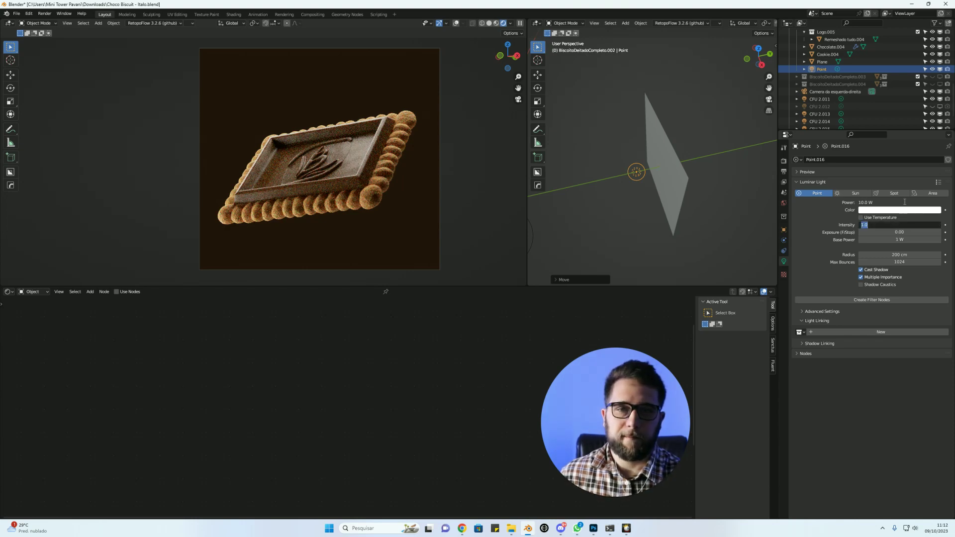
text(89)
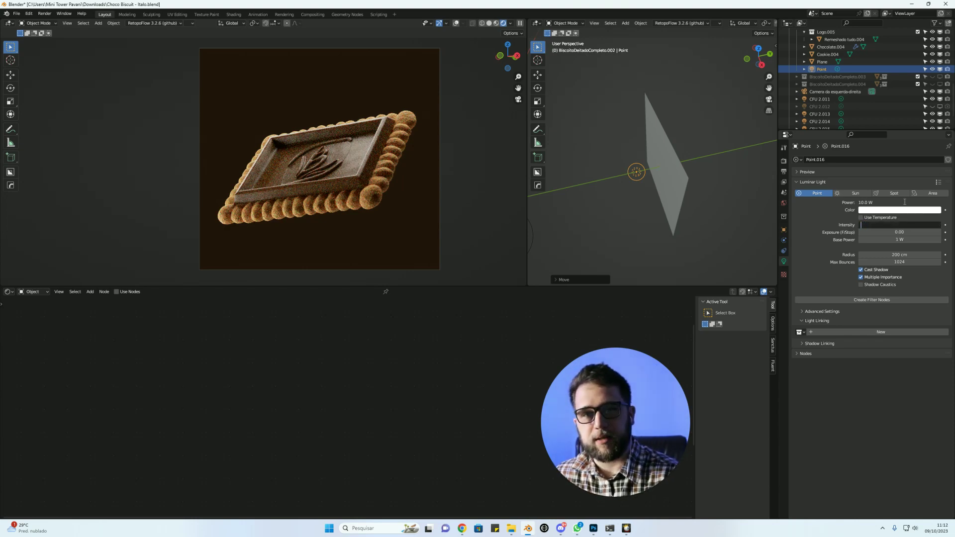
text(90)
key(Return)
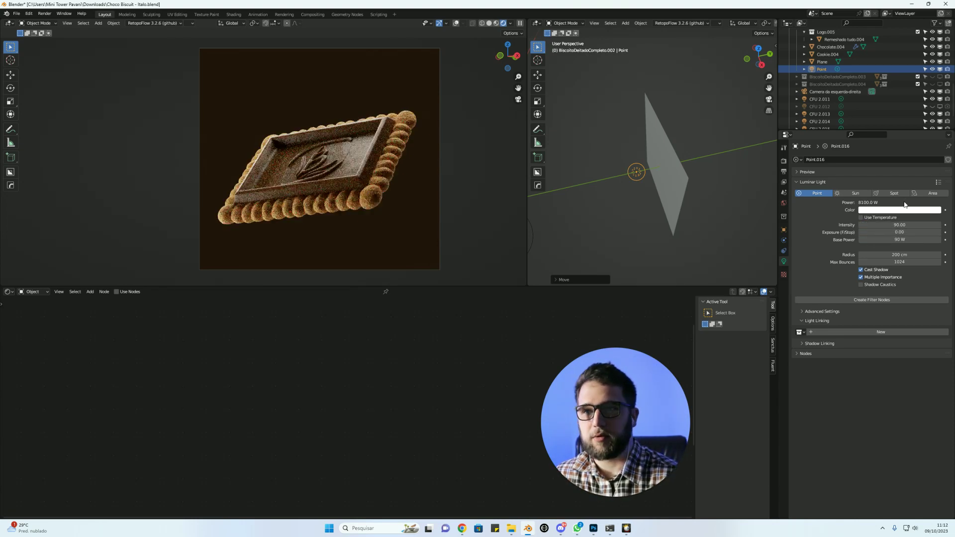
middle_drag(634, 211, 727, 194)
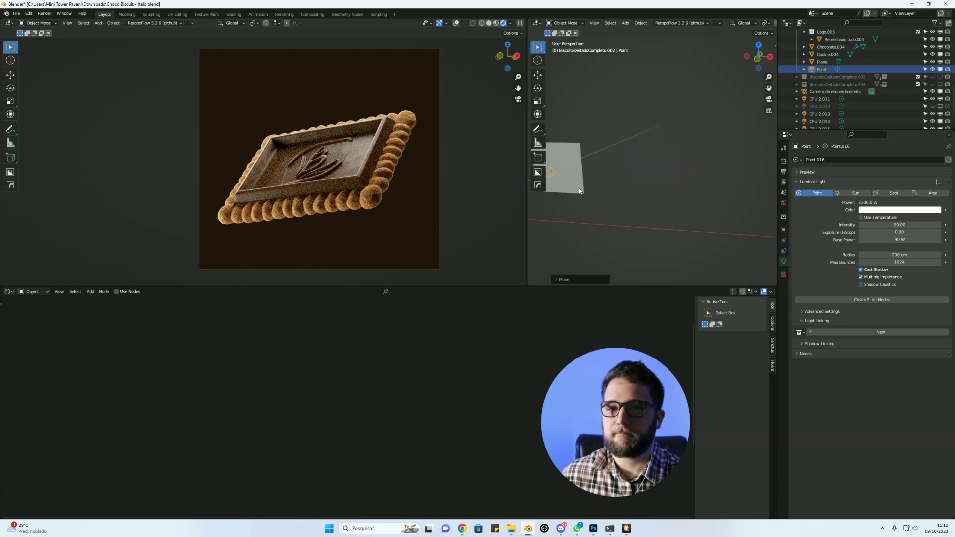
click(671, 160)
Move the backdrop plane, then rotate it in top orthographic view.
key(g)
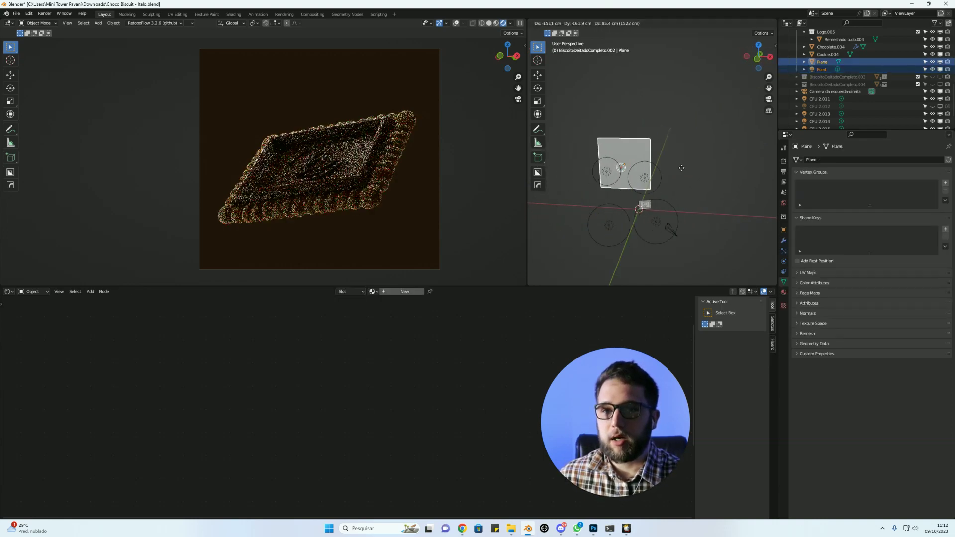
click(669, 169)
key(grave)
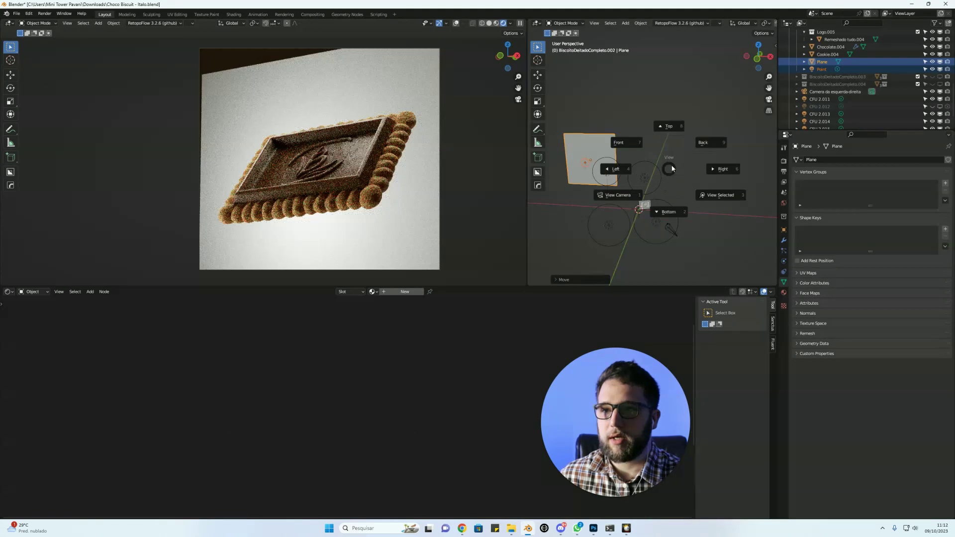
click(680, 130)
key(r)
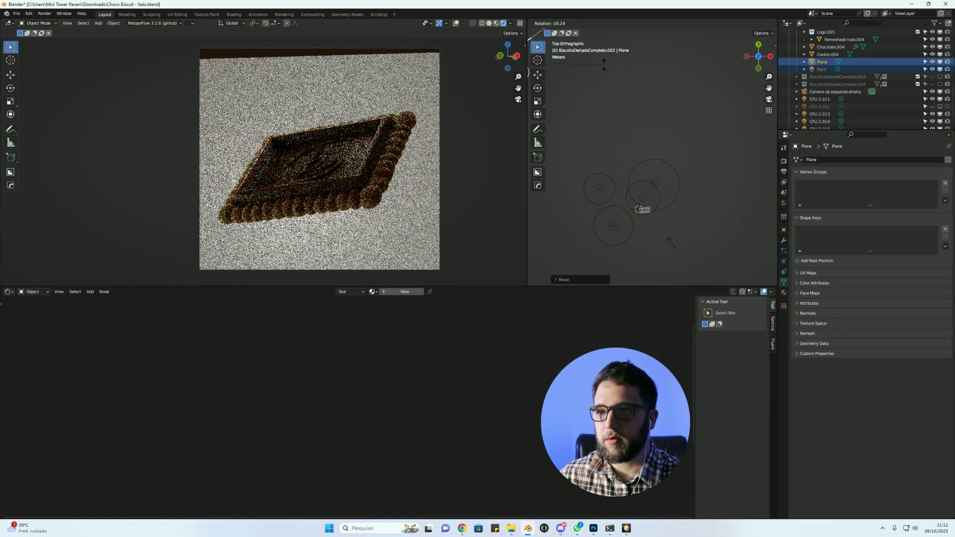
click(587, 59)
Place the plane up-left behind the light and resize it.
shift+middle_drag(545, 130, 654, 192)
key(g)
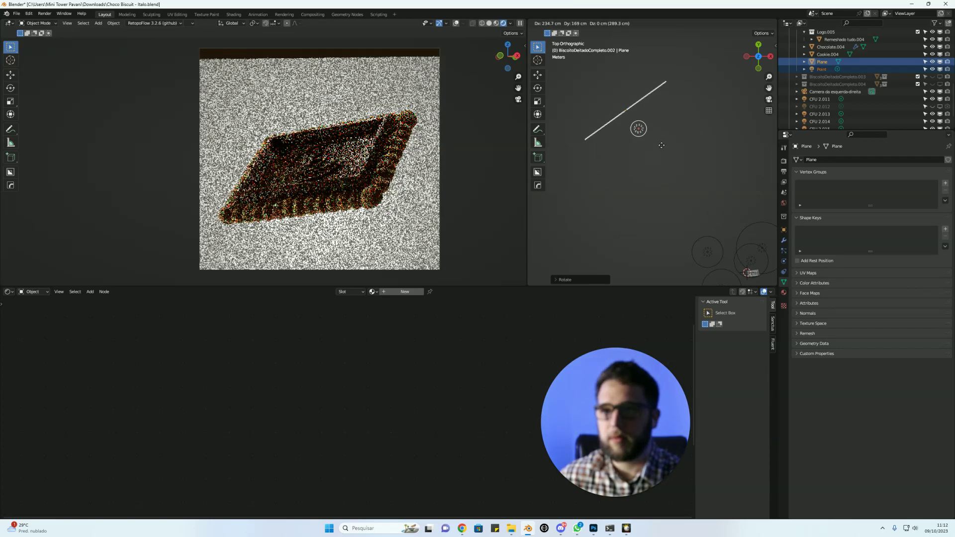
click(664, 147)
key(s)
click(640, 241)
Lower the plane along Z and give it a new material.
mouse_move(640, 241)
middle_down()
mouse_move(639, 159)
mouse_move(647, 164)
middle_up()
key(g)
key(z)
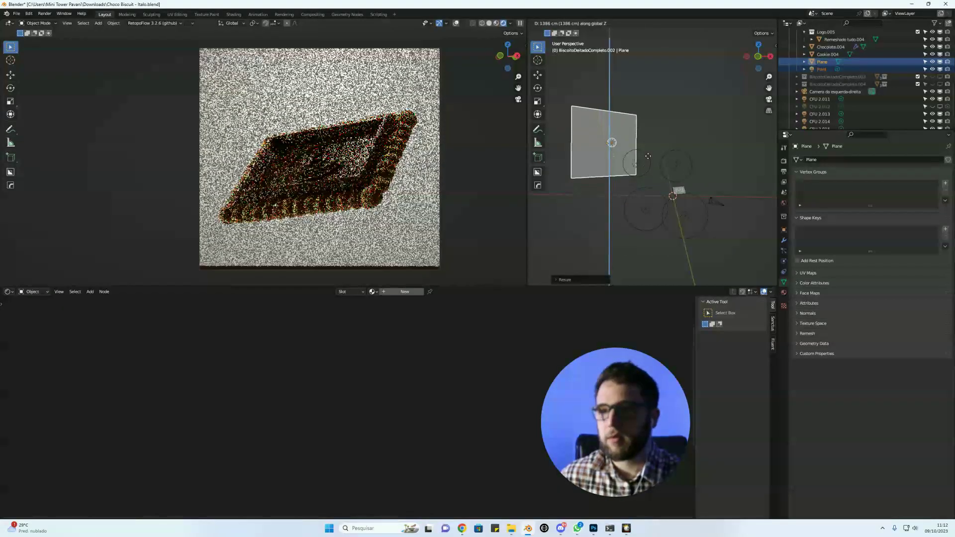
click(629, 141)
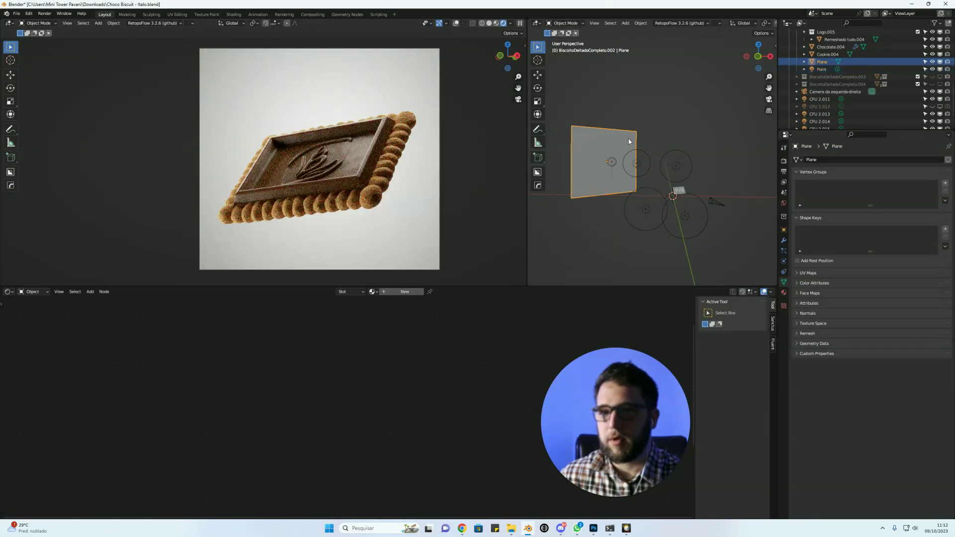
click(405, 292)
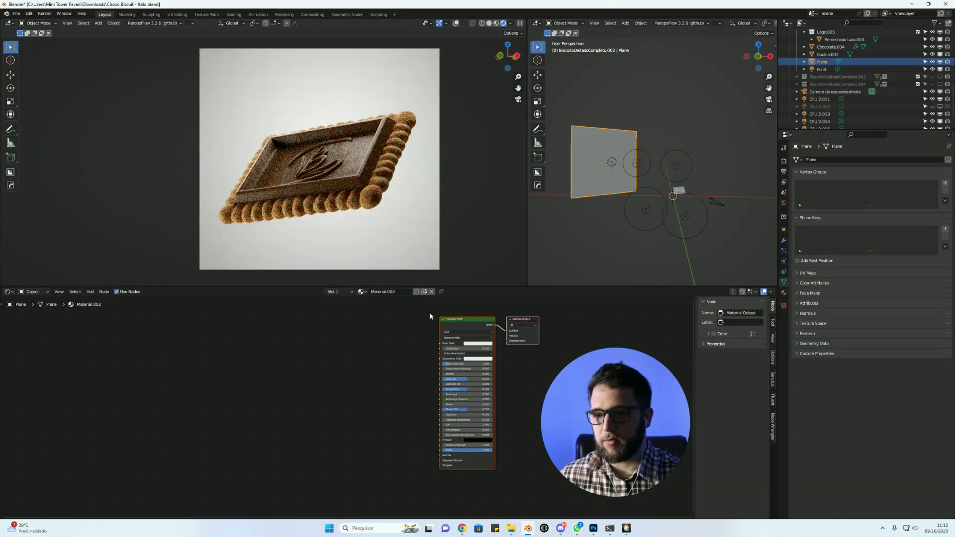
Set the plane's Principled BSDF base colour to a bright golden yellow.
click(487, 343)
click(503, 305)
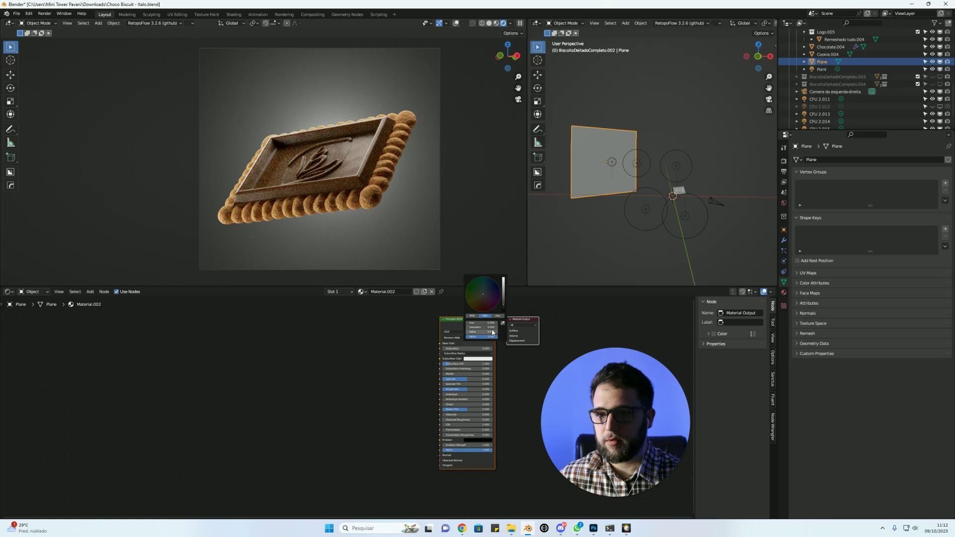
drag(503, 326, 503, 296)
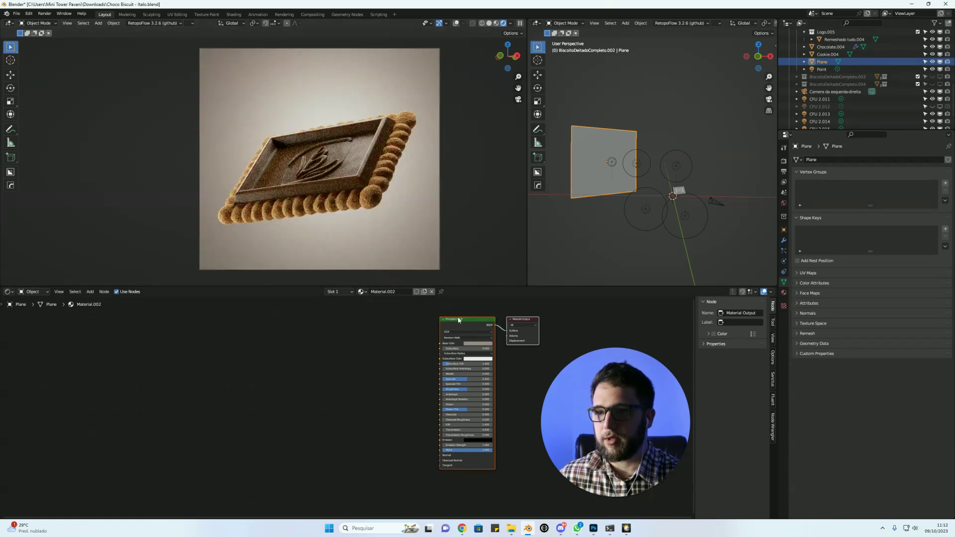
click(487, 343)
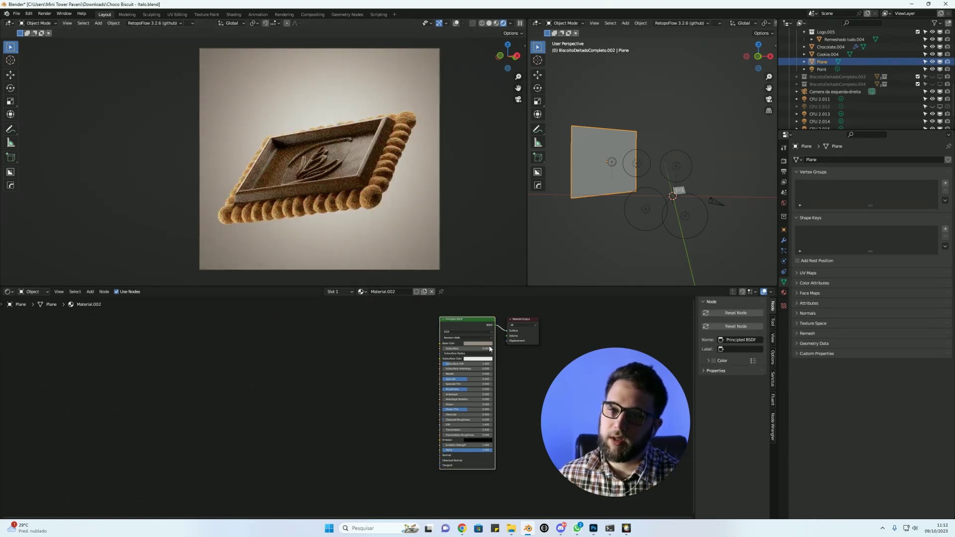
click(477, 302)
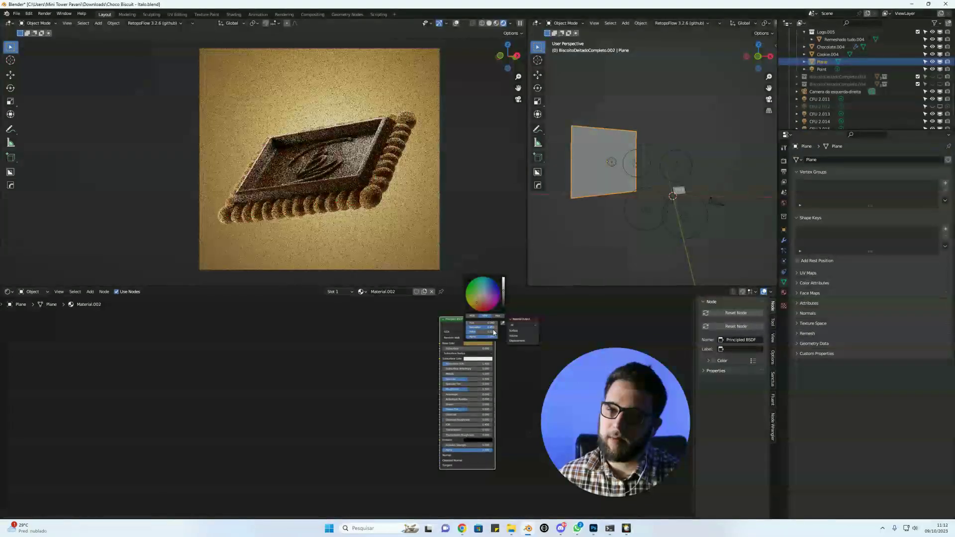
drag(503, 290, 504, 280)
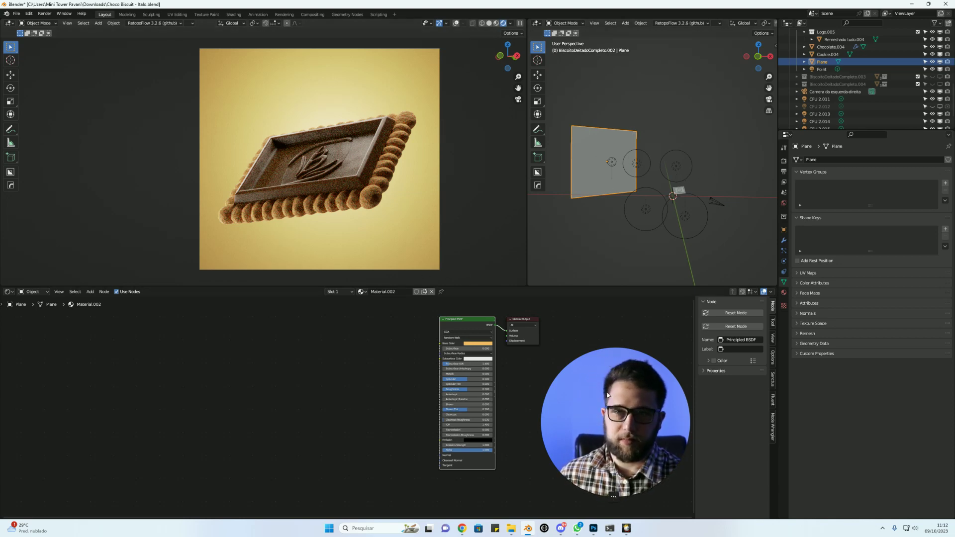
drag(637, 423, 894, 434)
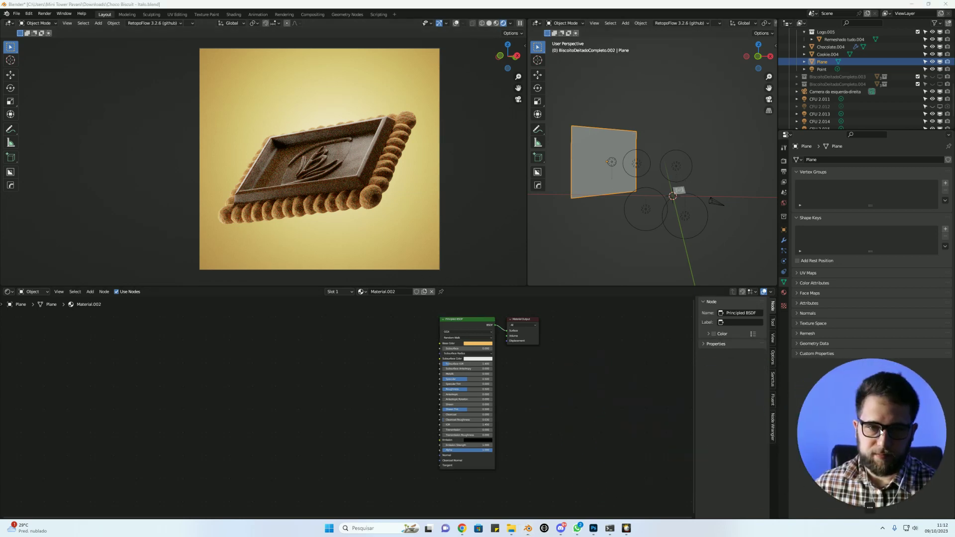
mouse_move(640, 139)
middle_down()
mouse_move(718, 155)
mouse_move(622, 193)
middle_up()
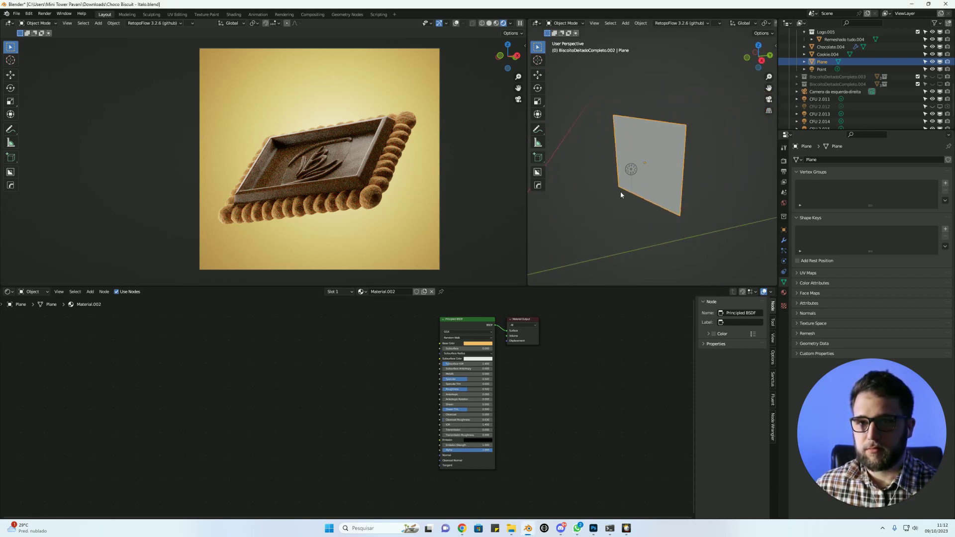
click(631, 171)
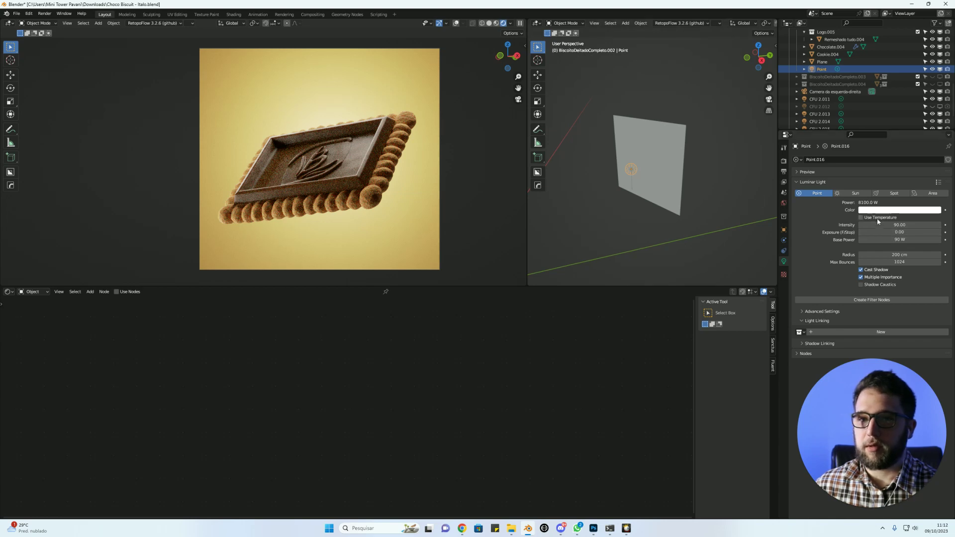
Move the point light to the lower left near the backdrop plane.
key(g)
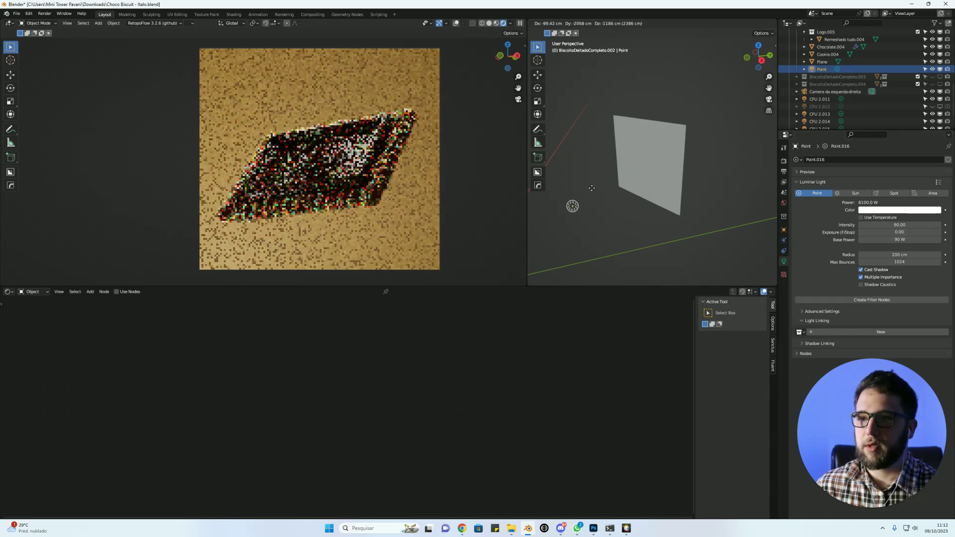
right_click(606, 173)
key(grave)
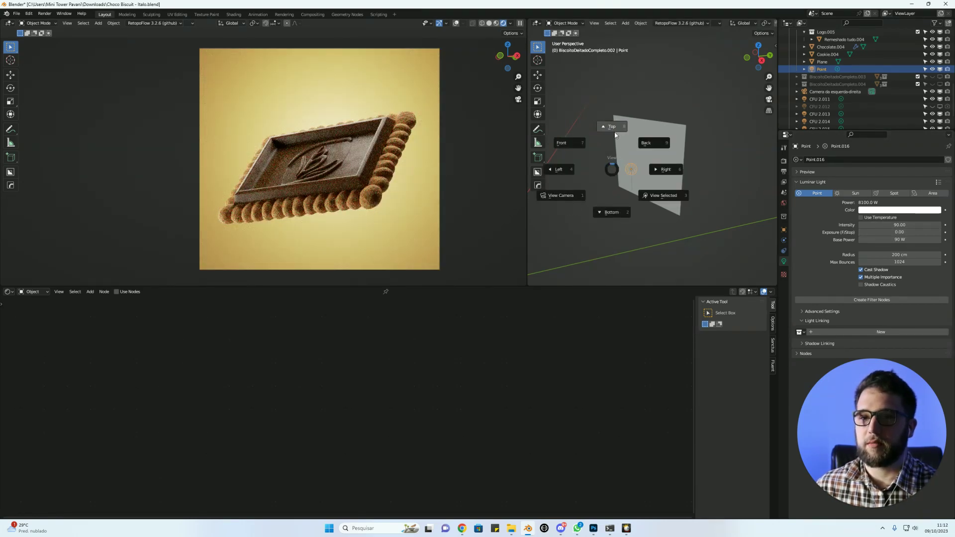
middle_drag(618, 174, 744, 170)
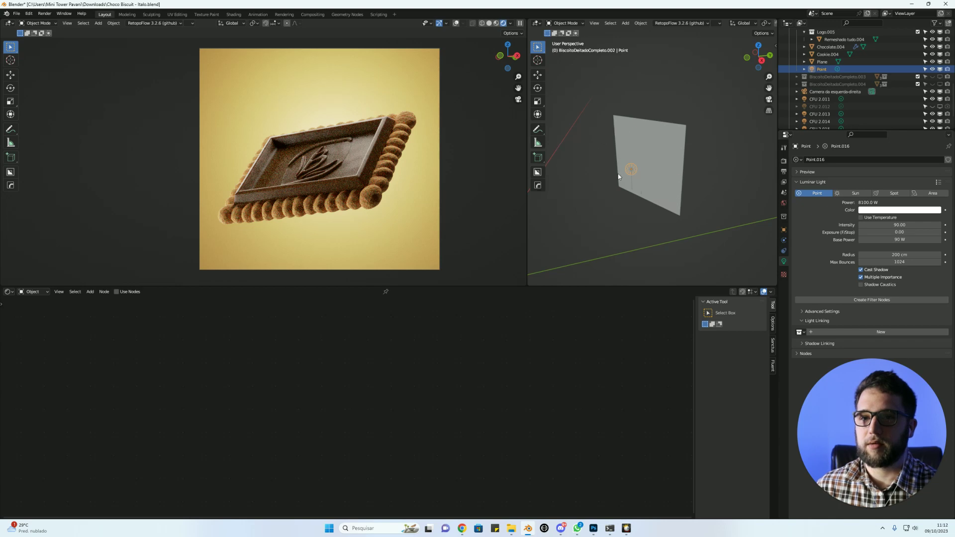
scroll(641, 166, up, 3)
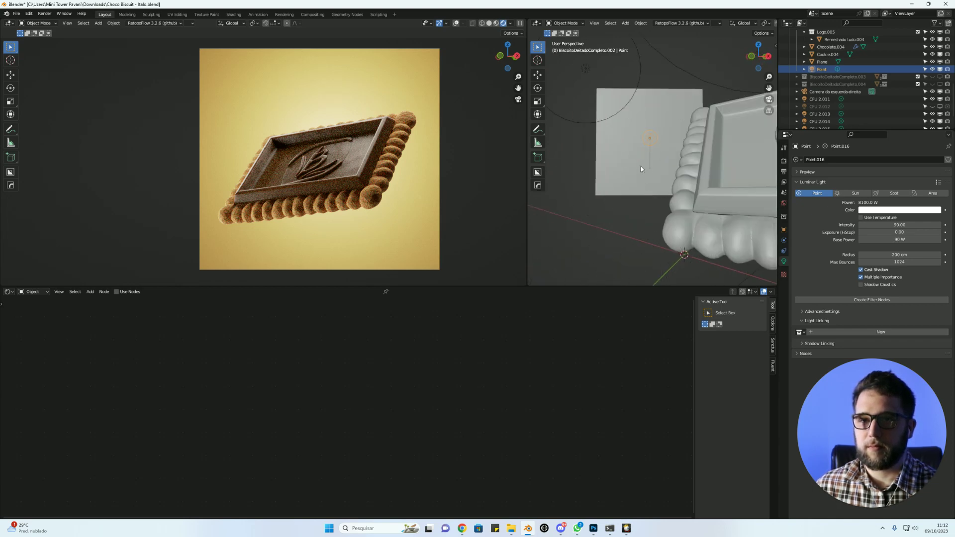
scroll(647, 154, up, 2)
key(g)
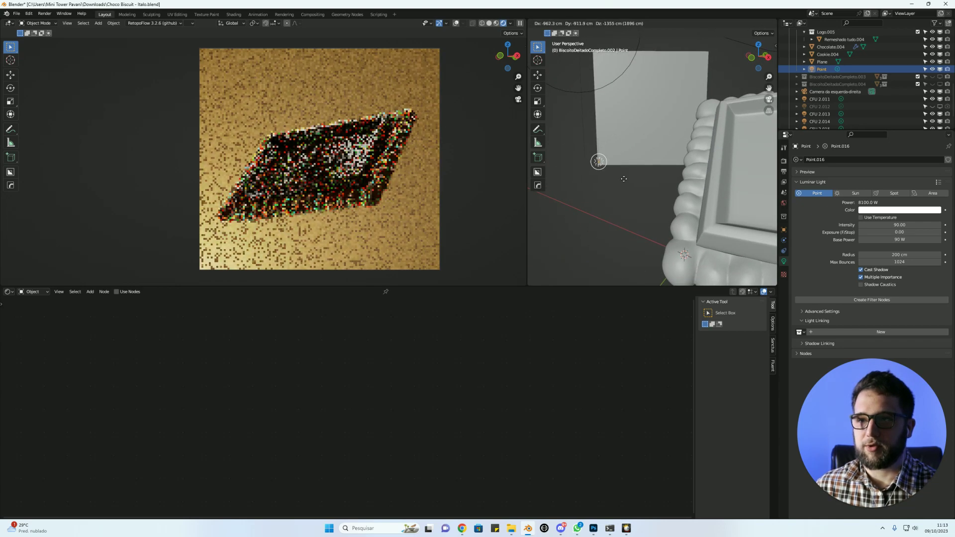
click(620, 185)
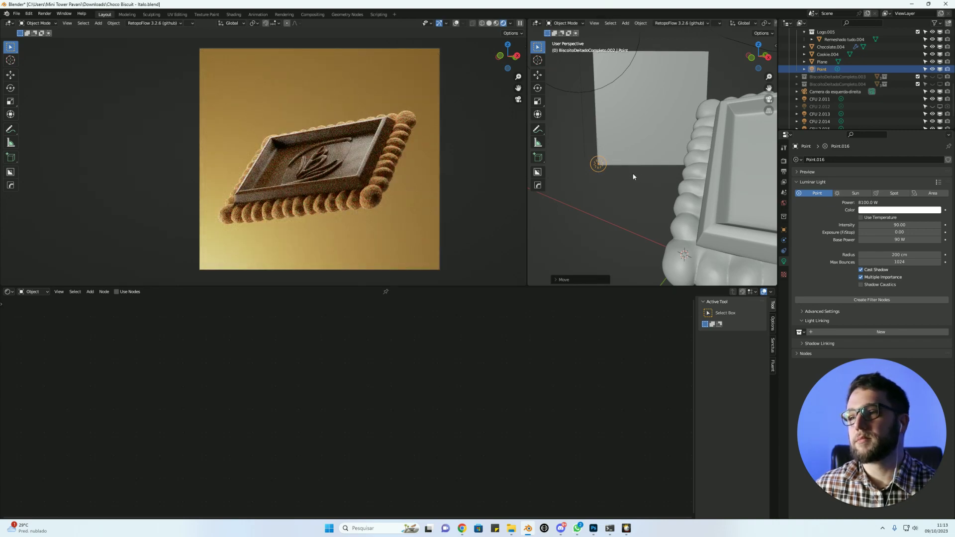
mouse_move(686, 106)
middle_down()
mouse_move(628, 189)
mouse_move(635, 166)
mouse_move(649, 199)
mouse_move(652, 163)
mouse_move(646, 172)
middle_up()
Place the point light onto the upper area of the backdrop plane.
key(g)
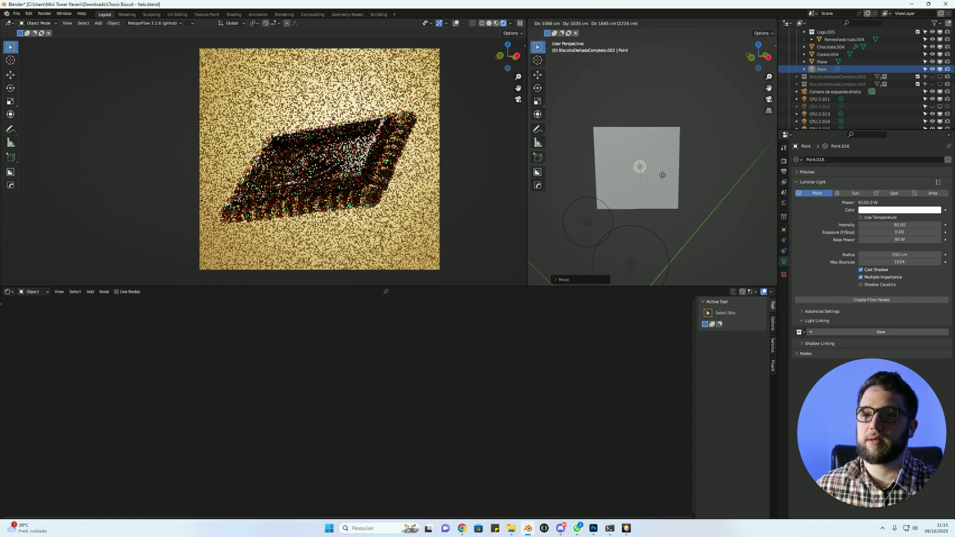
key(Escape)
key(grave)
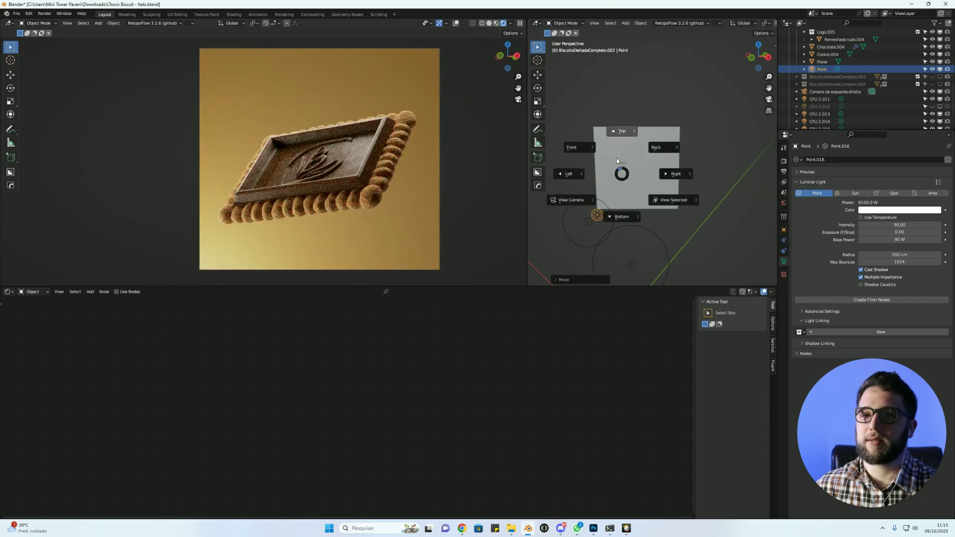
key(Escape)
key(g)
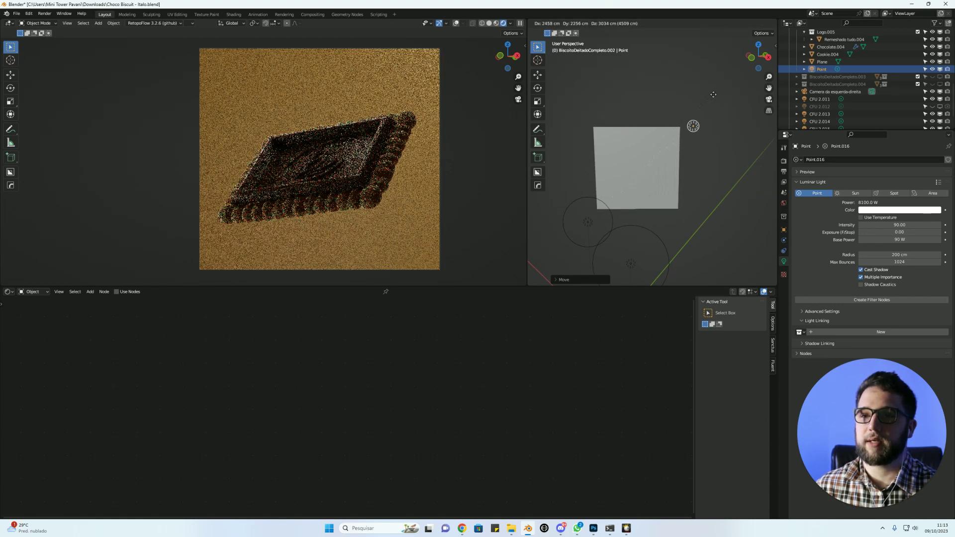
click(684, 122)
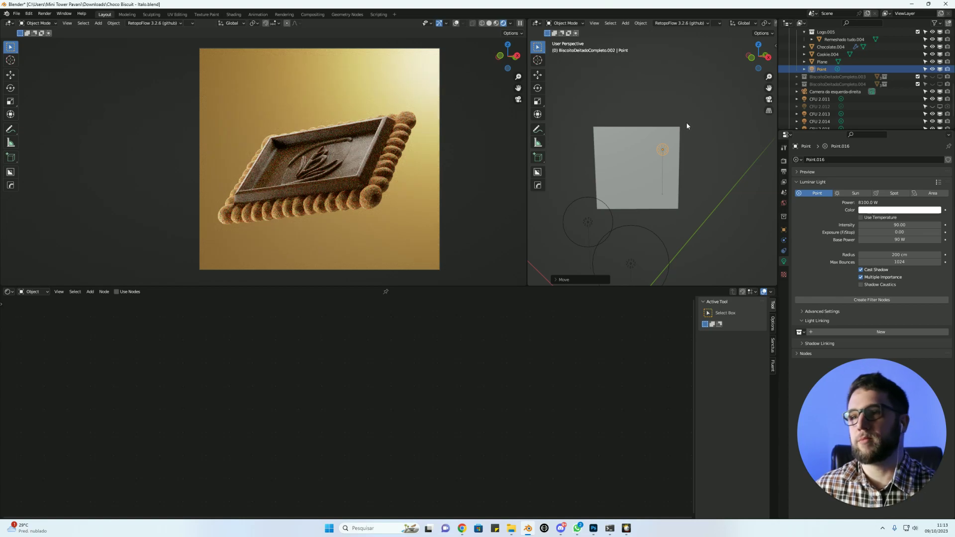
key(g)
mouse_move(651, 167)
middle_down()
mouse_move(609, 218)
mouse_move(611, 200)
middle_up()
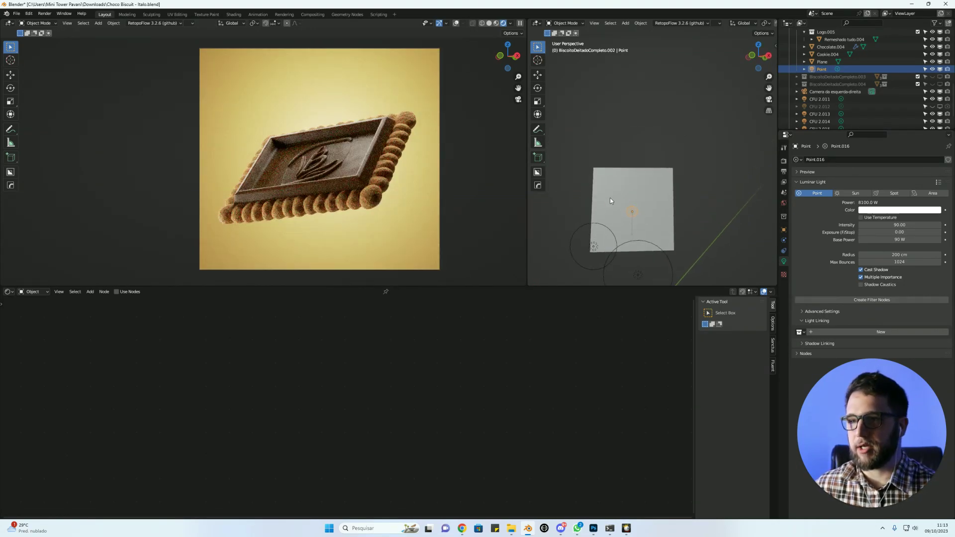
key(grave)
click(607, 115)
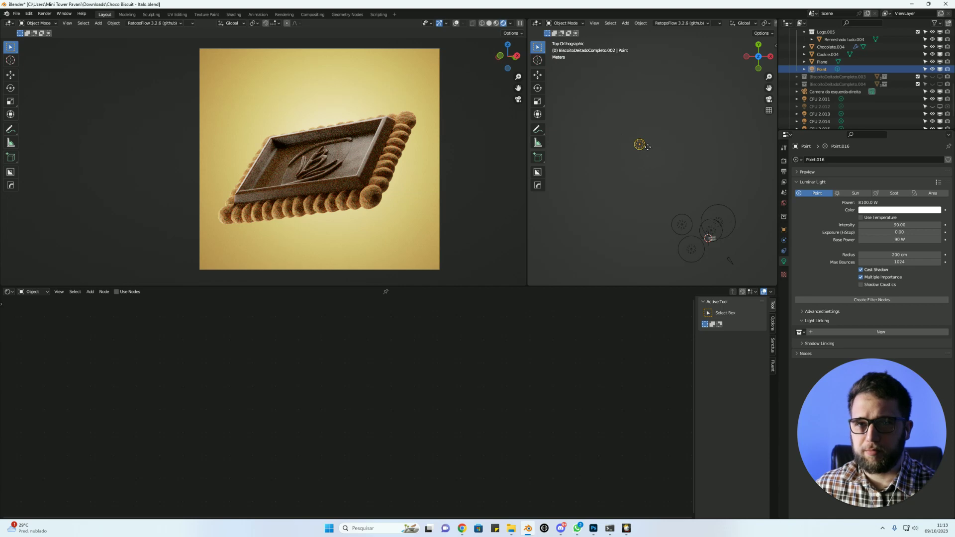
Reposition the point light horizontally in top view.
key(g)
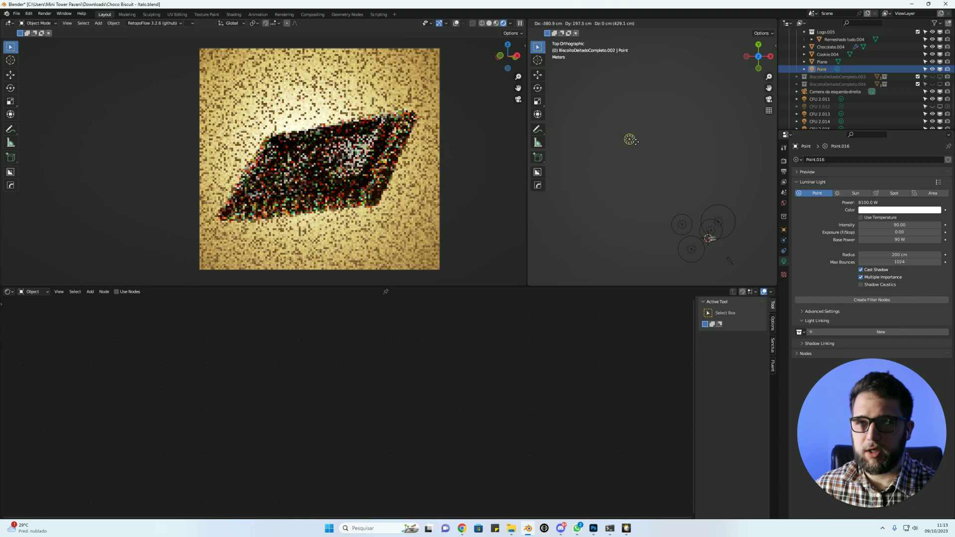
click(635, 138)
key(grave)
click(599, 106)
Adjust the light's height along Z in front view, then deselect it.
key(g)
key(z)
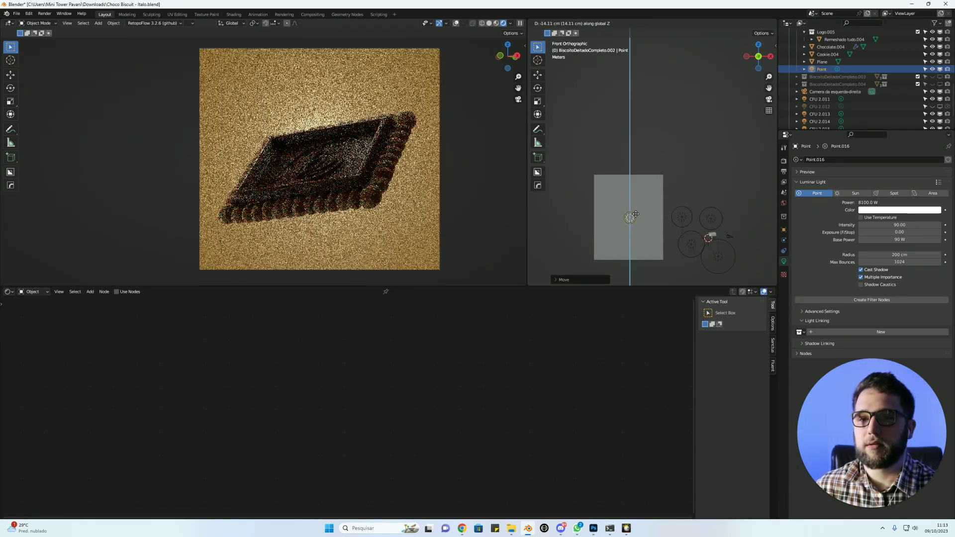
click(639, 221)
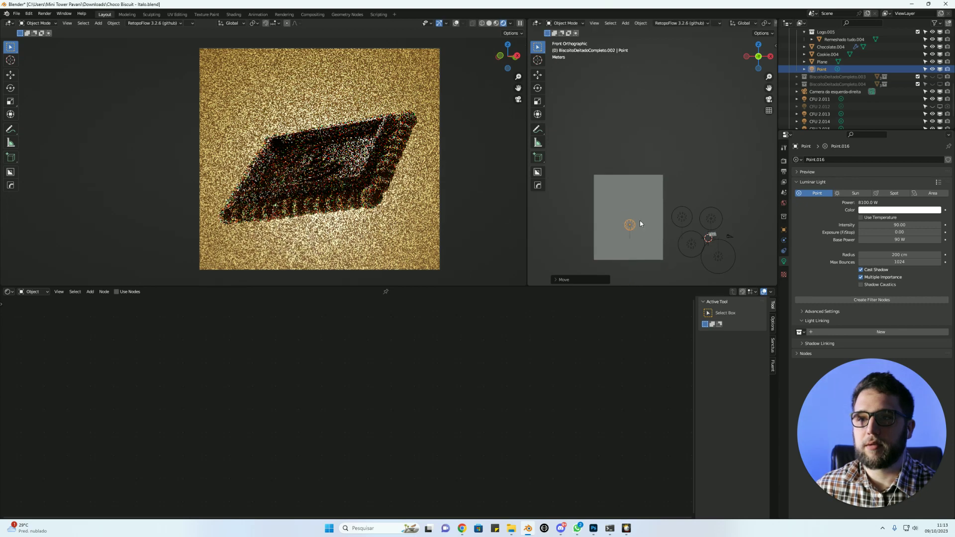
key(g)
key(z)
click(647, 238)
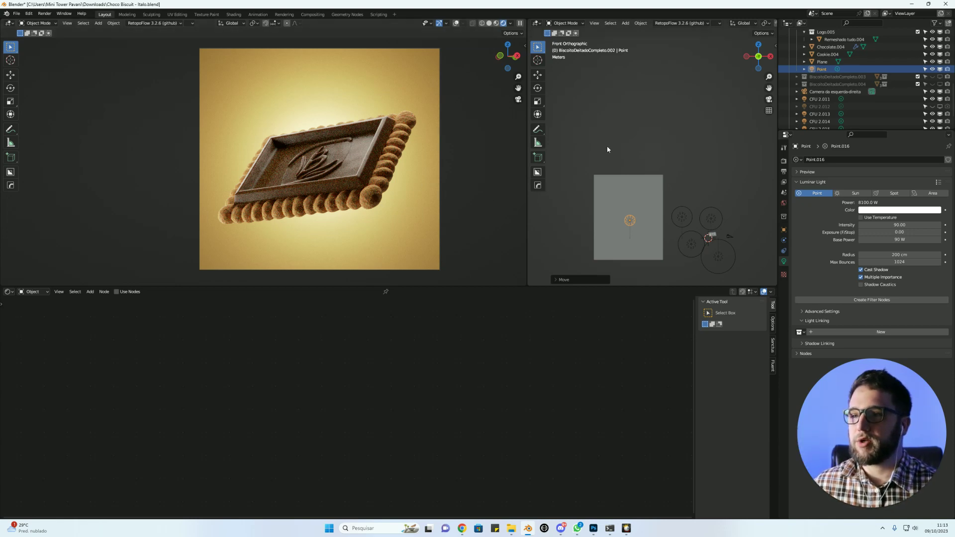
click(619, 109)
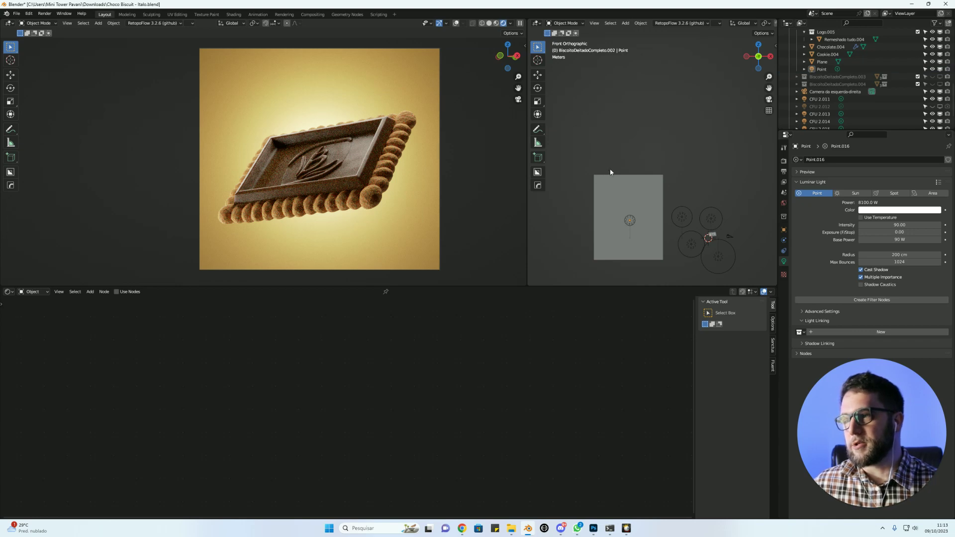